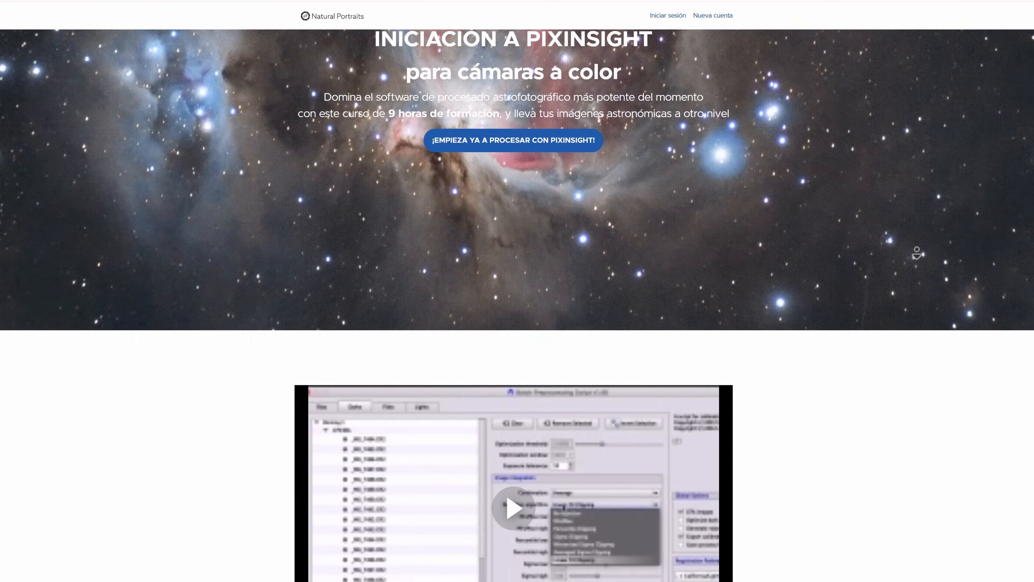
Step: Look through the PixInsight and Photoshop astrophotography course pages, including the advanced PixInsight techniques course
scroll(915, 244, down, 7)
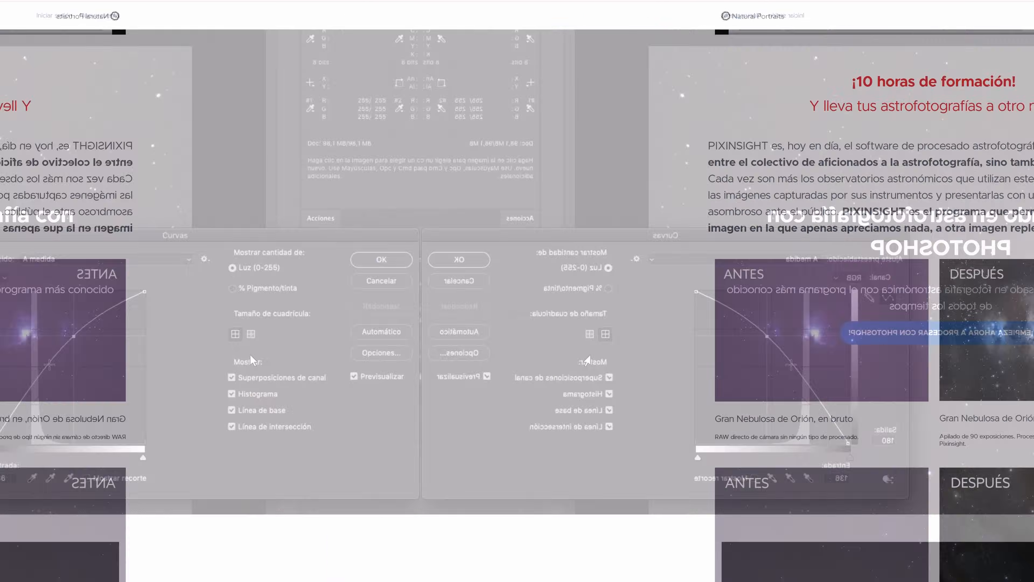
scroll(859, 374, down, 4)
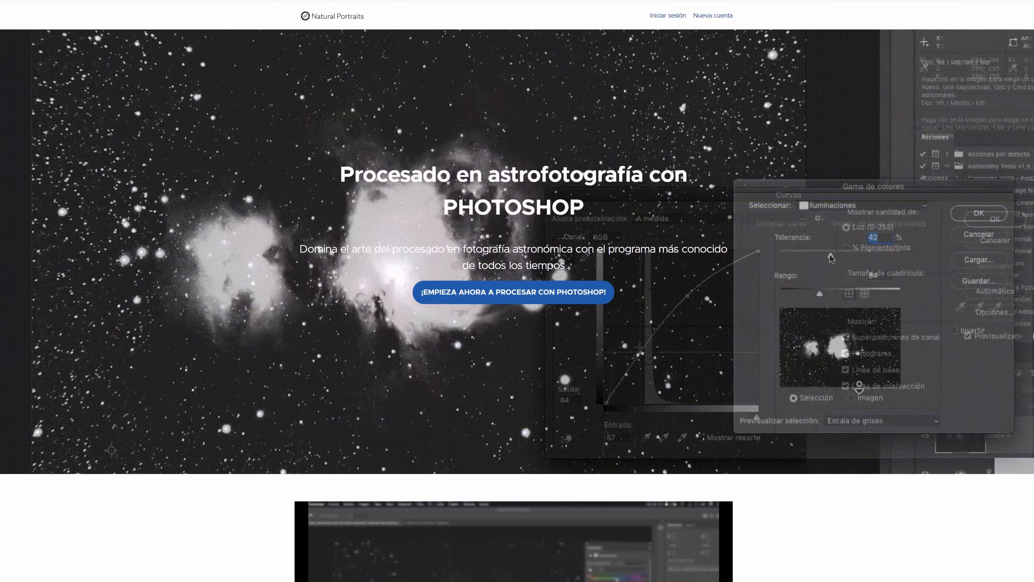
scroll(860, 389, down, 5)
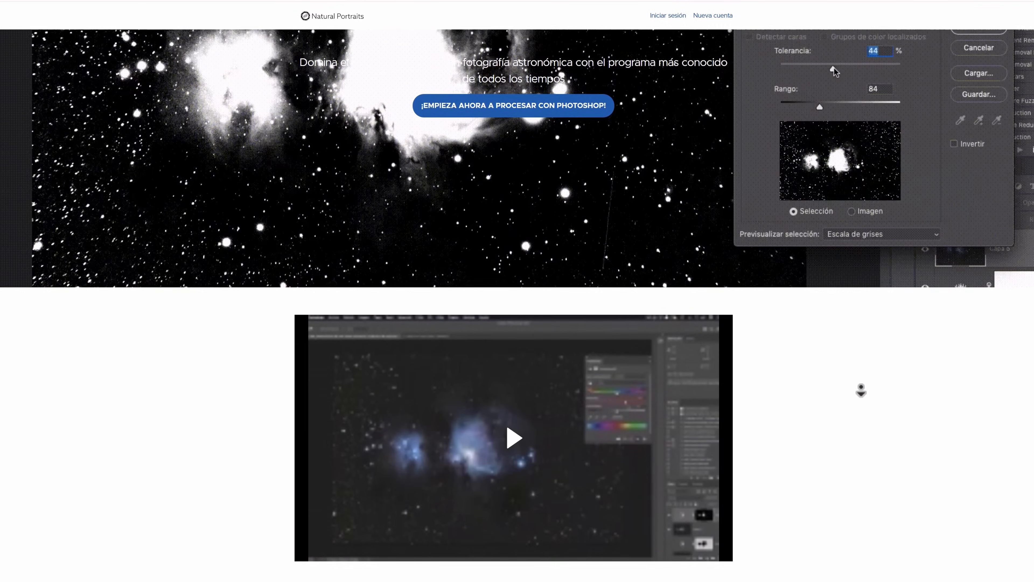
scroll(860, 389, down, 3)
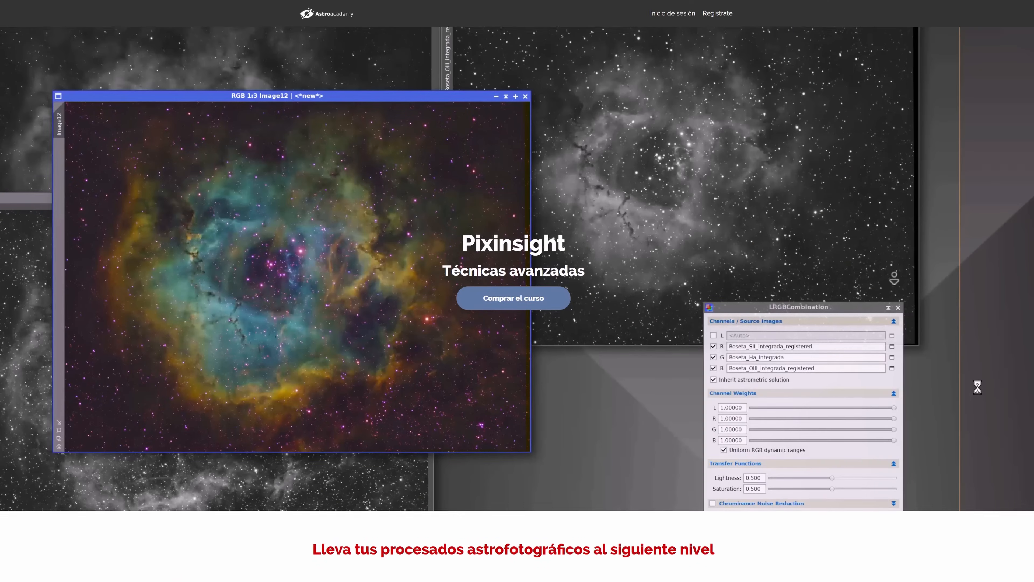
scroll(517, 269, down, 5)
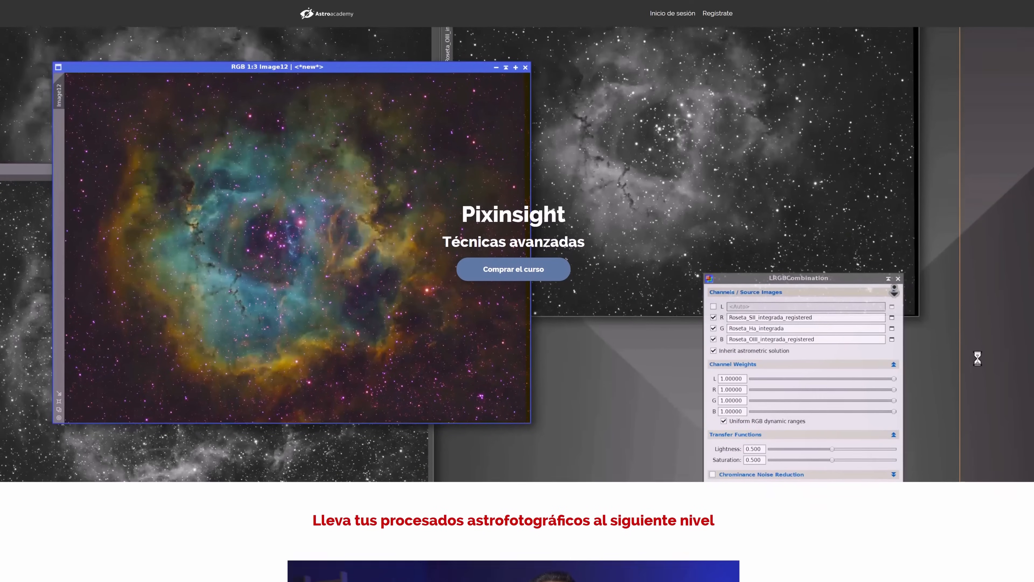
scroll(895, 291, down, 5)
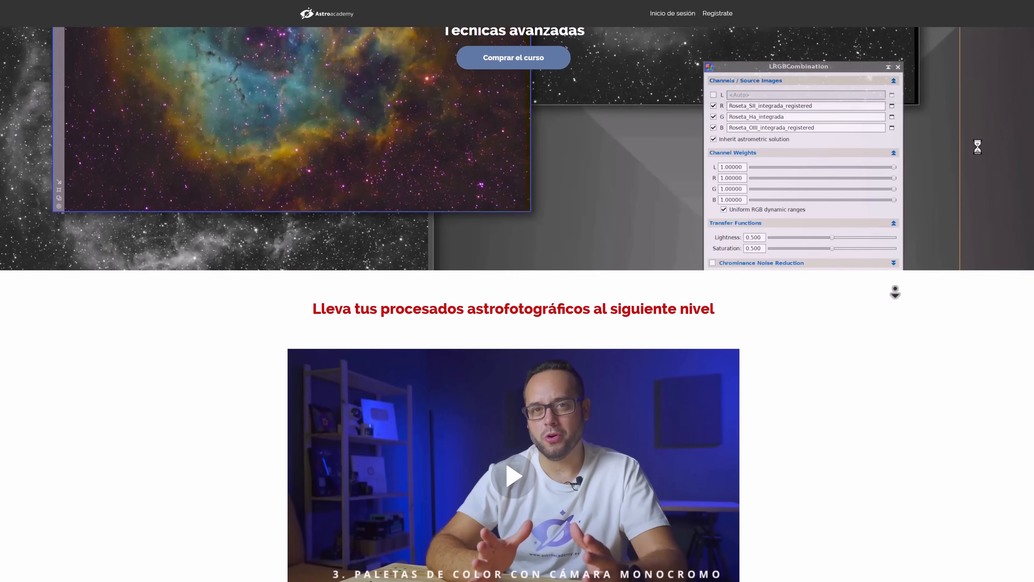
scroll(895, 293, down, 5)
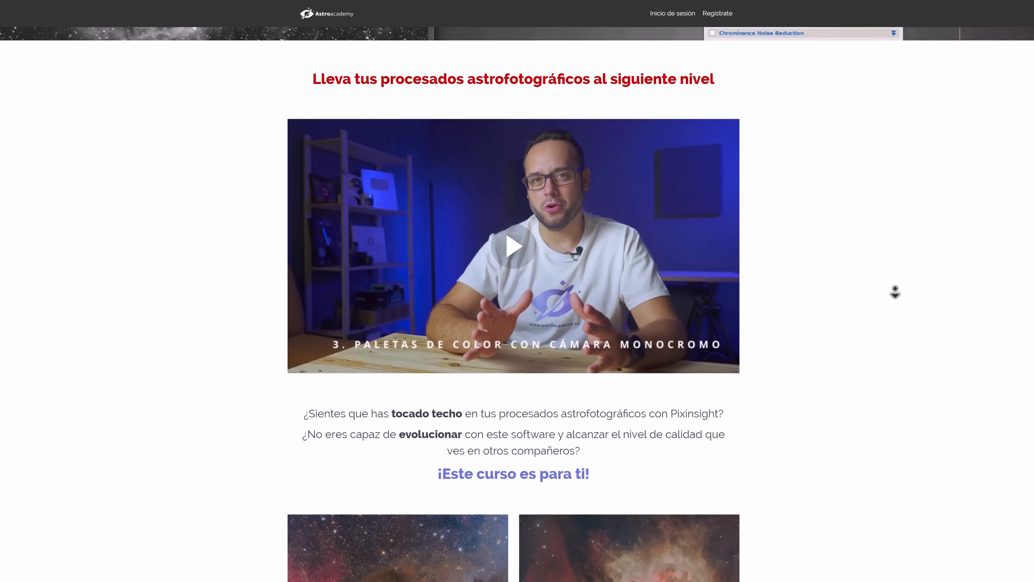
scroll(899, 292, down, 3)
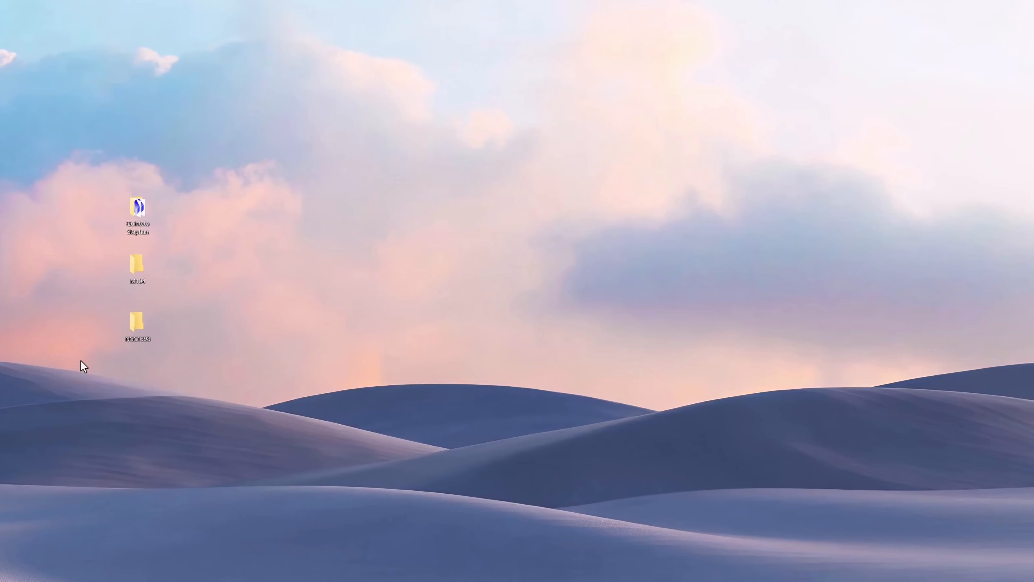
Step: Check the FITS files in the M104 and Quinteto Stephan folders and close both folders
double_click(138, 273)
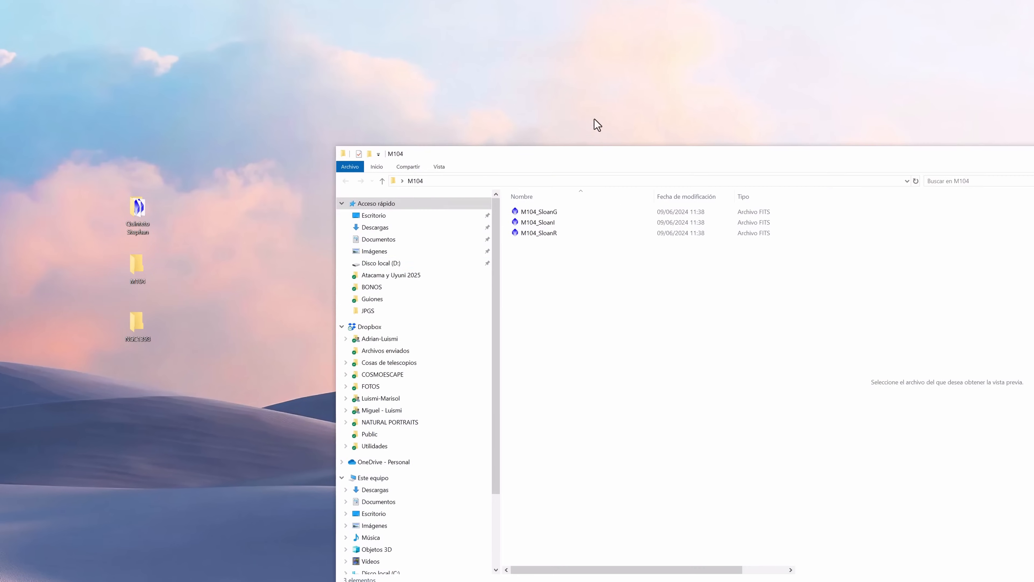
drag(607, 159, 558, 152)
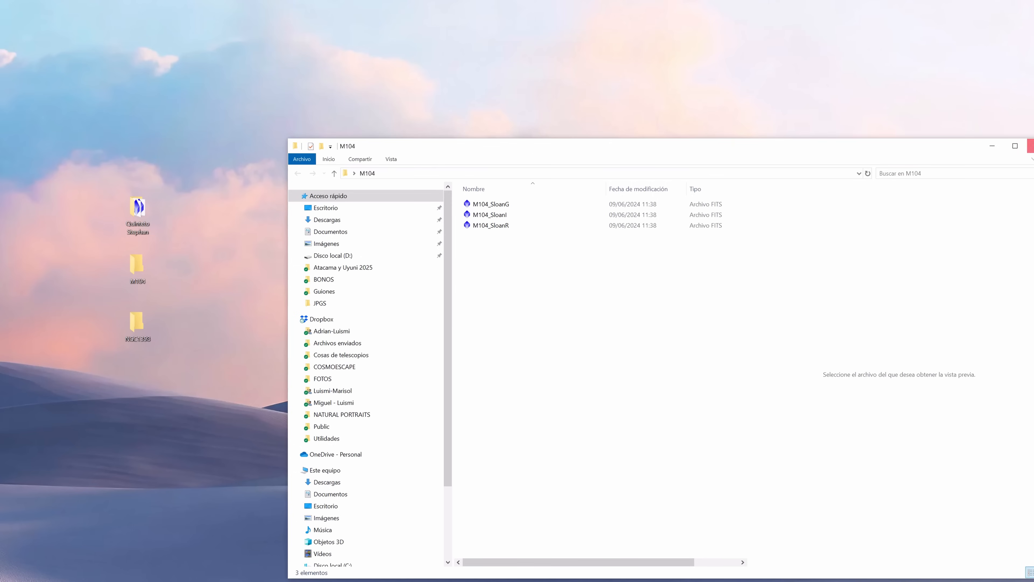
click(1033, 145)
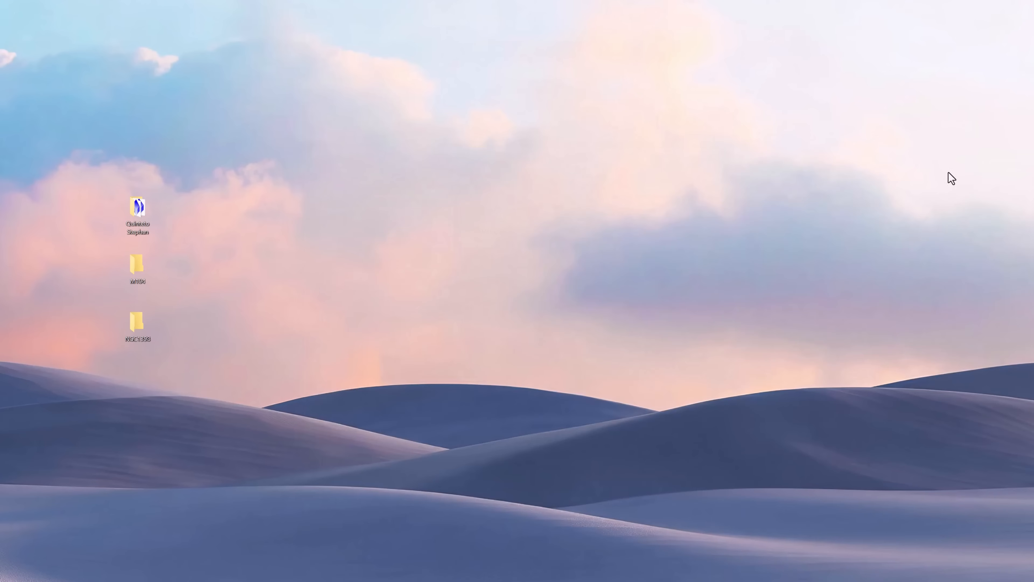
double_click(144, 211)
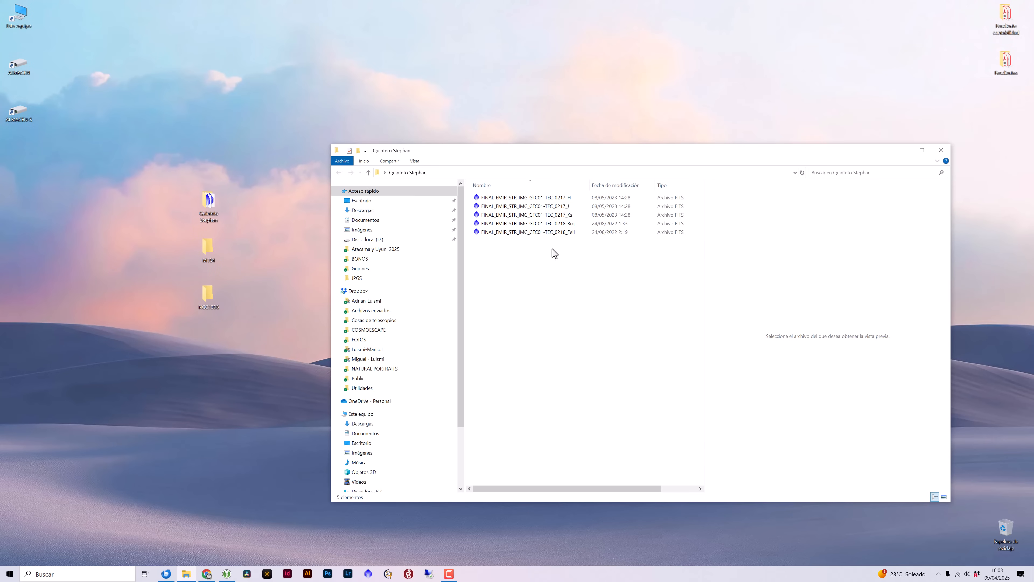
click(941, 150)
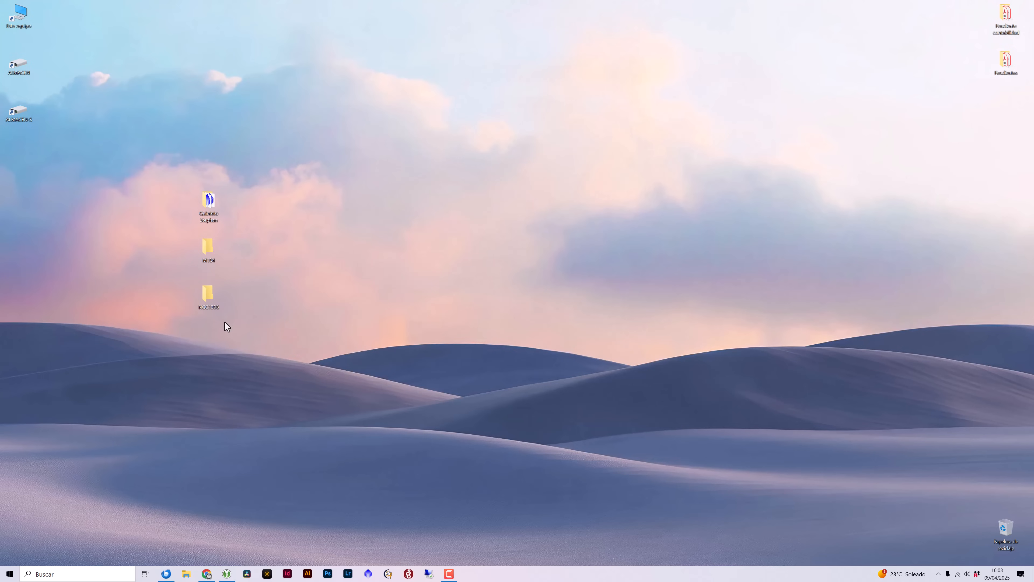
Step: Open the three NGC1398 Sloan FITS images in PixInsight and line them up side by side in the order I, R, G
double_click(204, 293)
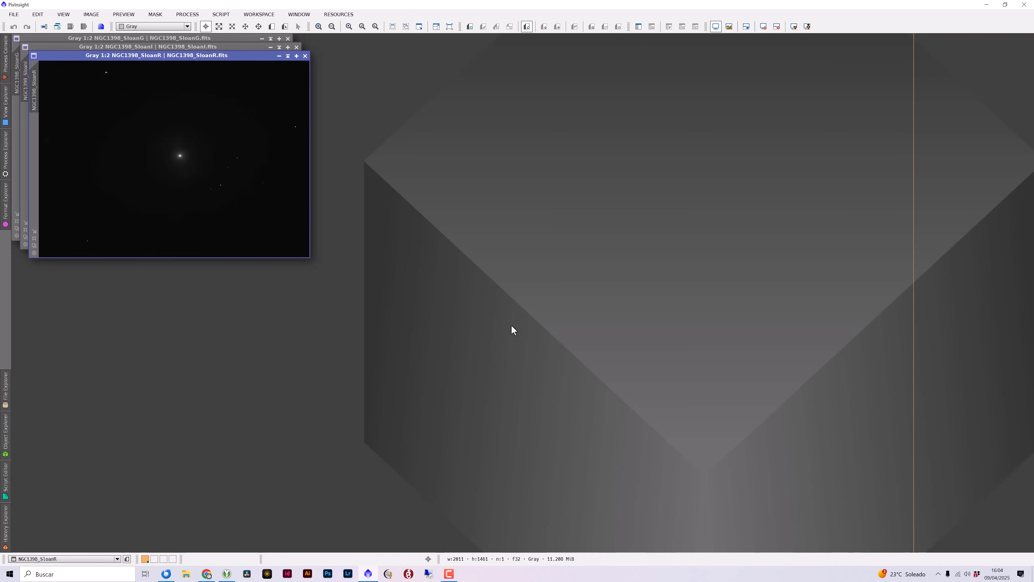
drag(203, 56, 707, 205)
drag(201, 47, 198, 117)
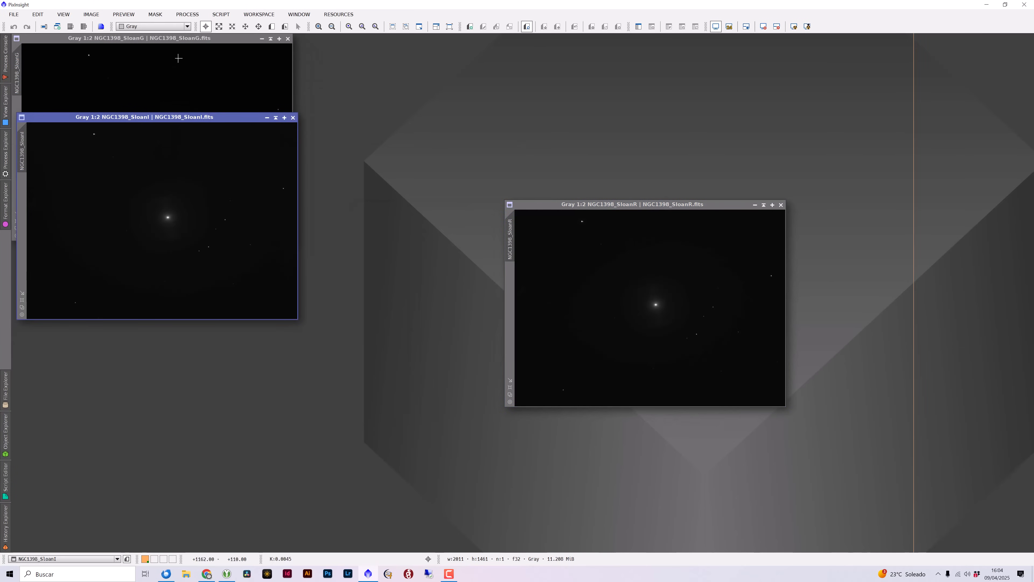
drag(552, 204, 346, 118)
drag(181, 39, 756, 119)
drag(209, 119, 205, 40)
drag(393, 121, 387, 42)
drag(656, 119, 652, 39)
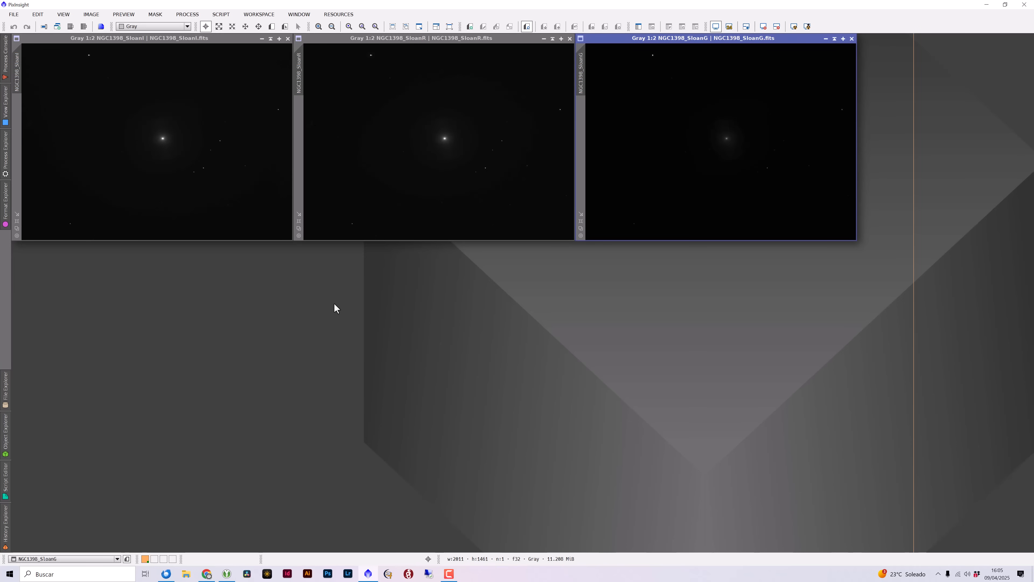
Step: Open ScreenTransferFunction and apply an automatic screen stretch to the NGC1398 SloanI, SloanR and SloanG images
click(202, 16)
mouse_move(198, 26)
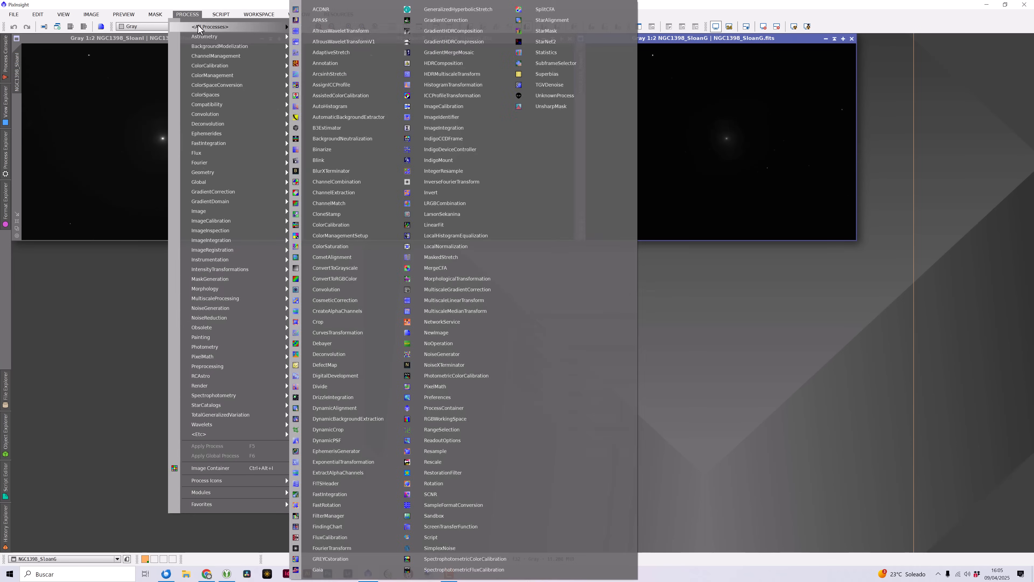
click(455, 526)
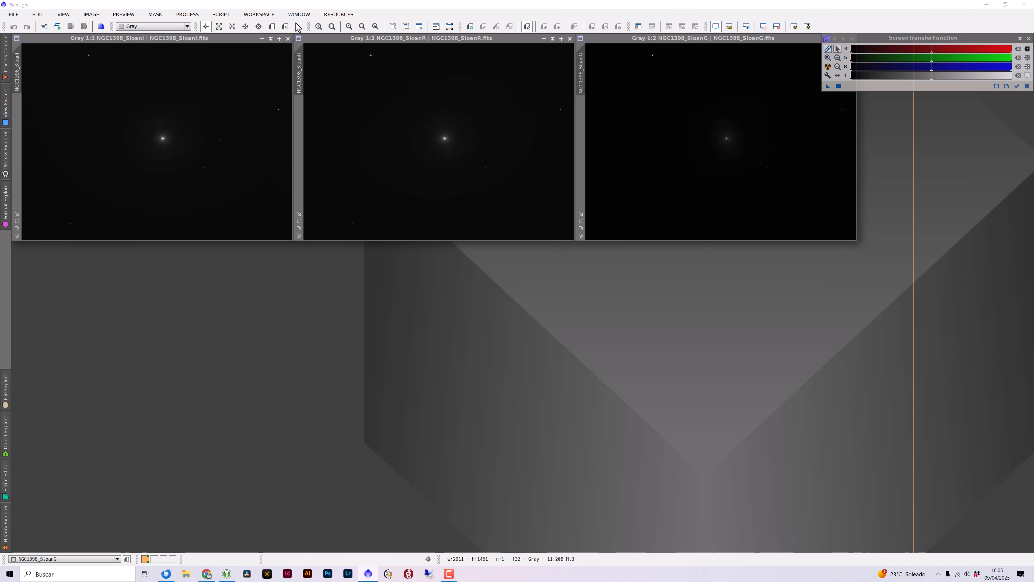
click(244, 47)
click(828, 66)
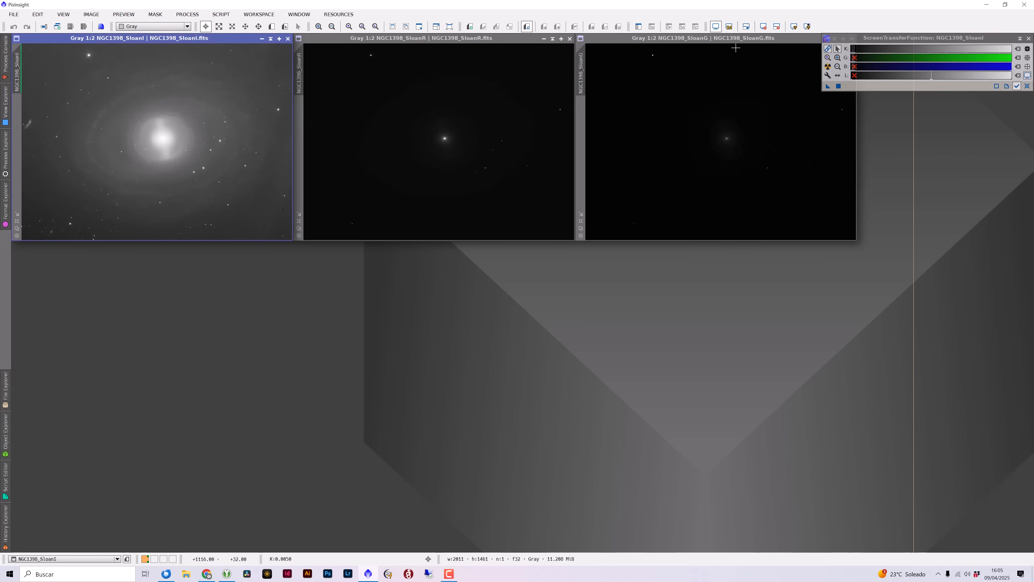
click(431, 38)
click(828, 66)
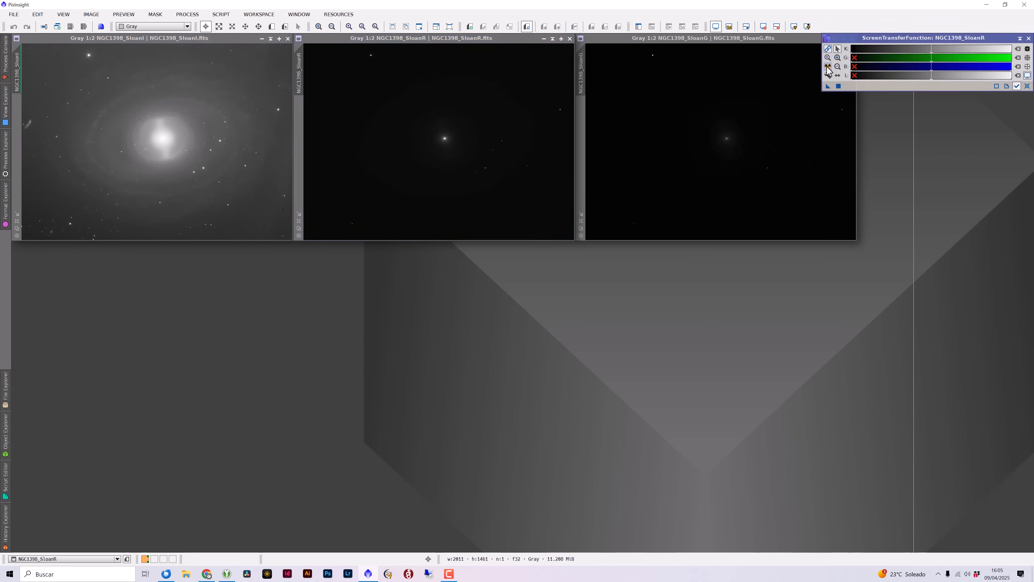
click(748, 40)
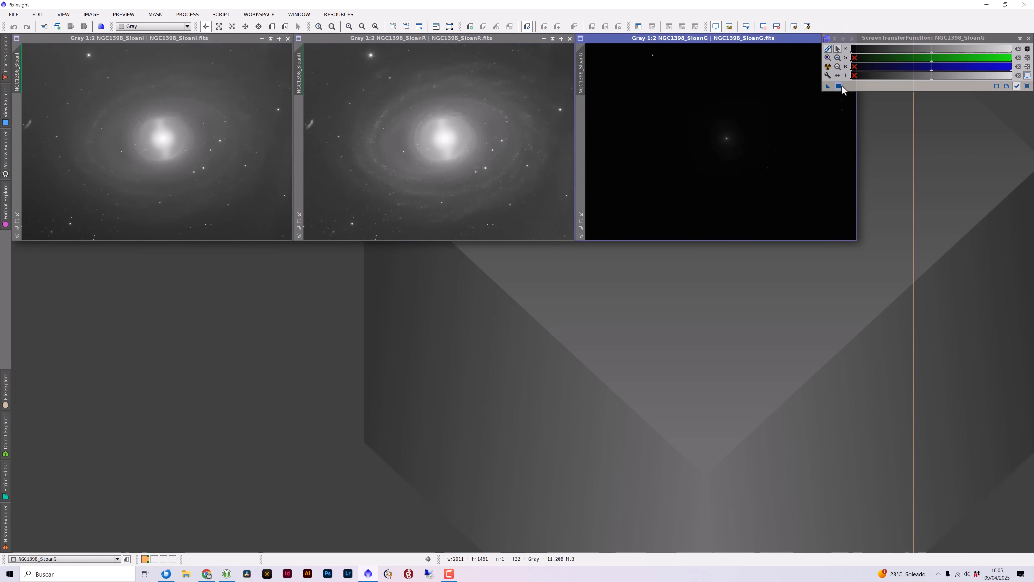
click(828, 67)
Step: Examine the galaxy's core and spiral arm detail up close in the NGC1398_SloanR image
click(505, 39)
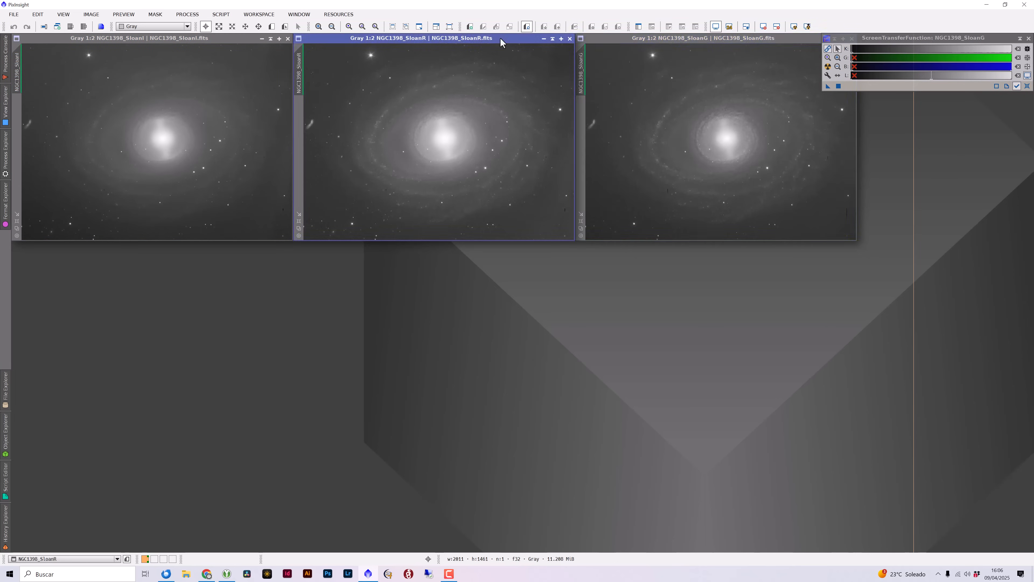
key(ctrl+plus)
key(ctrl+plus)
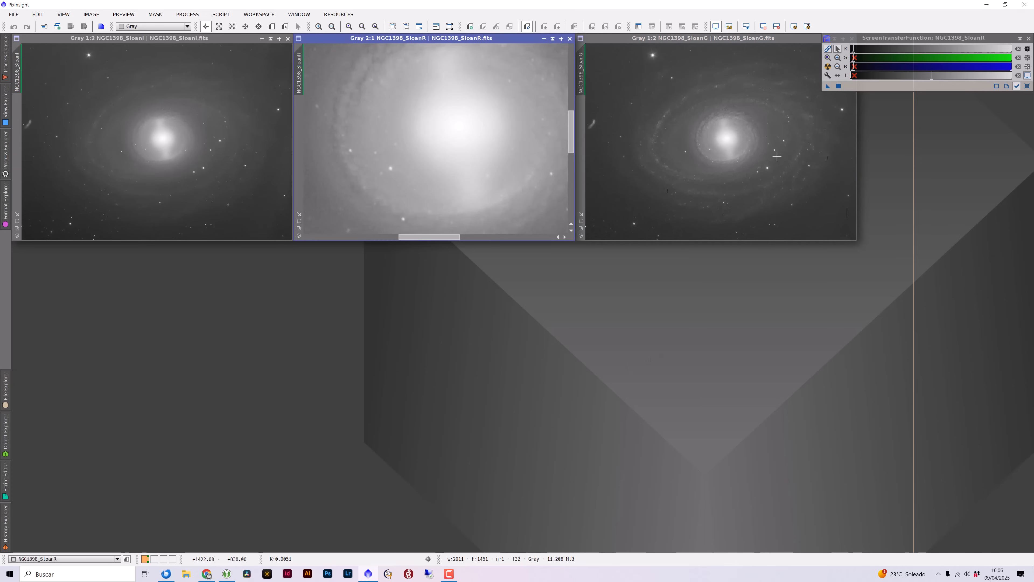
key(alt+p)
drag(464, 139, 388, 96)
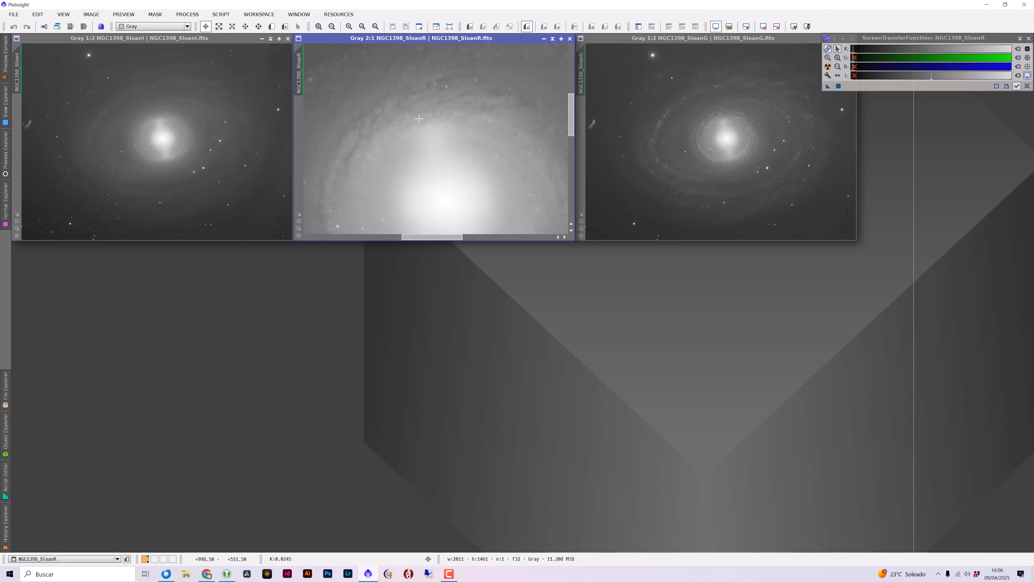
scroll(419, 118, up, 1)
scroll(419, 118, down, 3)
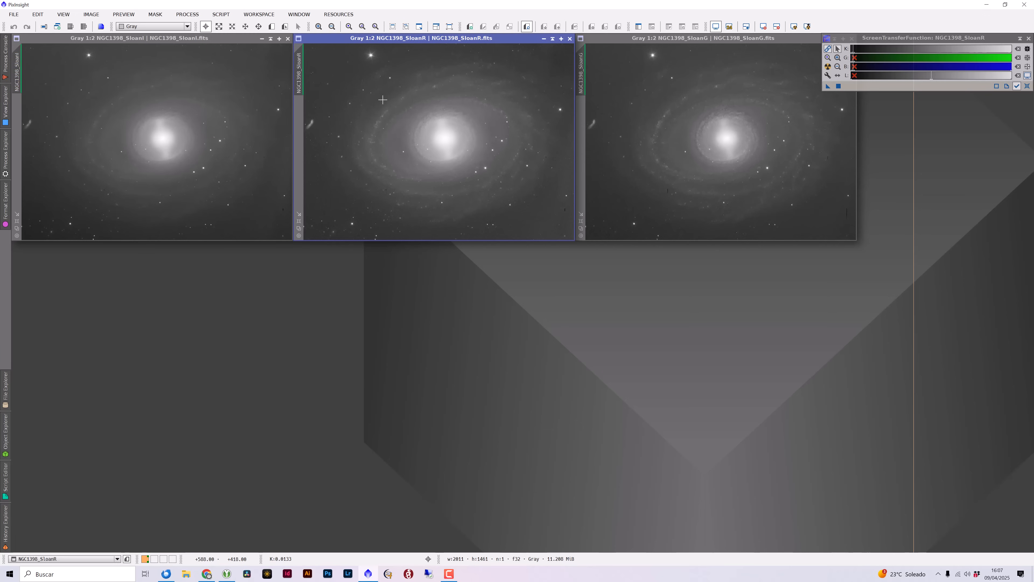
Step: Enlarge the NGC1398_SloanI window and examine the image background and galaxy halo at 1:1
click(190, 39)
drag(293, 240, 545, 450)
scroll(545, 449, up, 1)
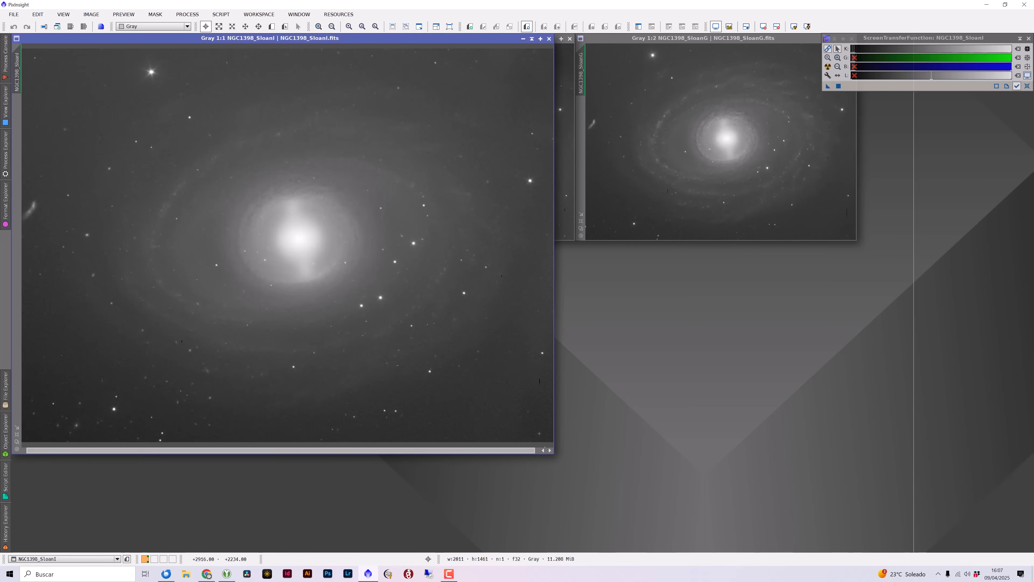
key(space)
drag(518, 228, 415, 272)
key(space)
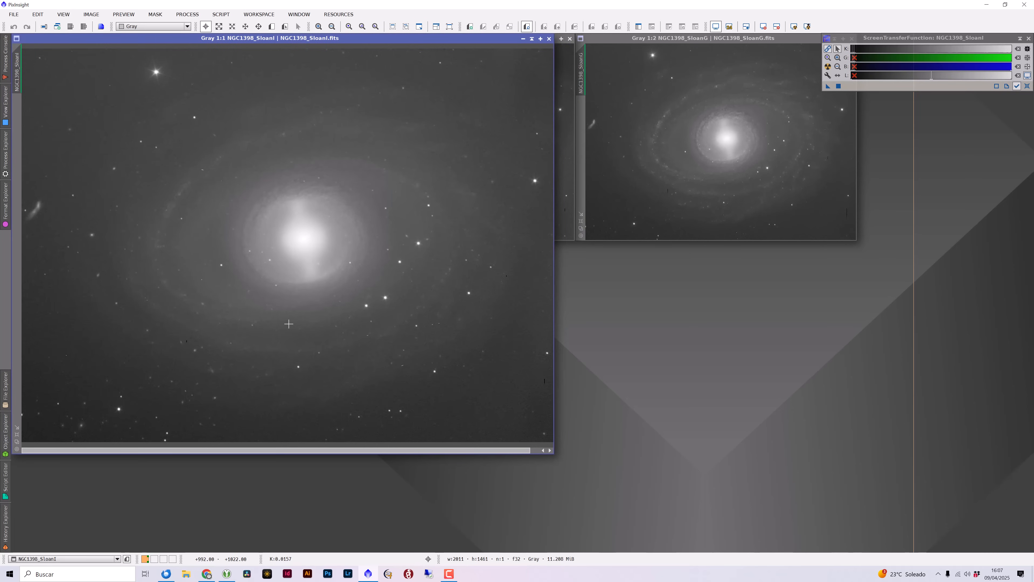
scroll(289, 323, down, 1)
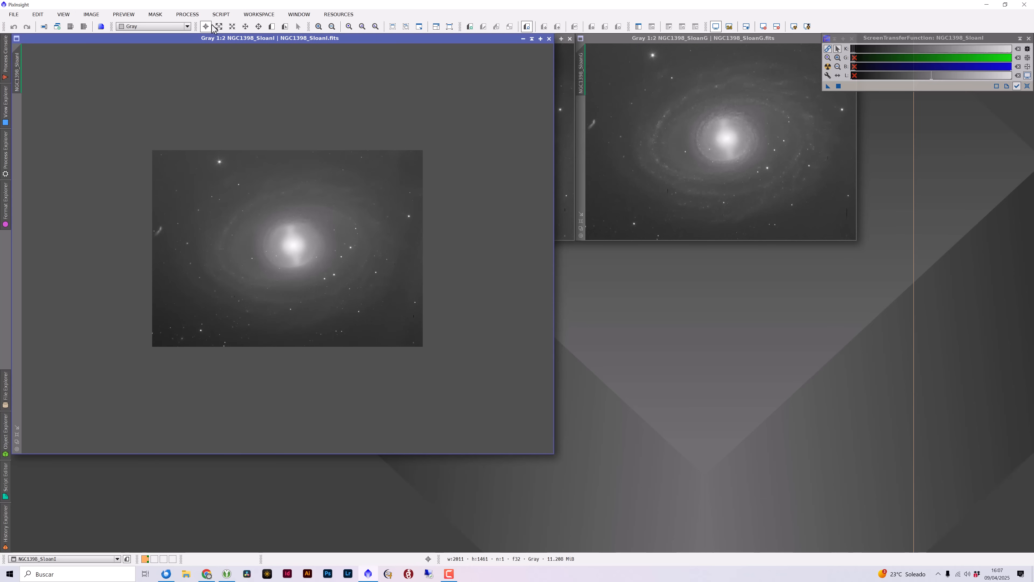
Step: Open the GradientCorrection process and apply it to the NGC1398_SloanI image with structure protection enabled
click(188, 16)
mouse_move(188, 28)
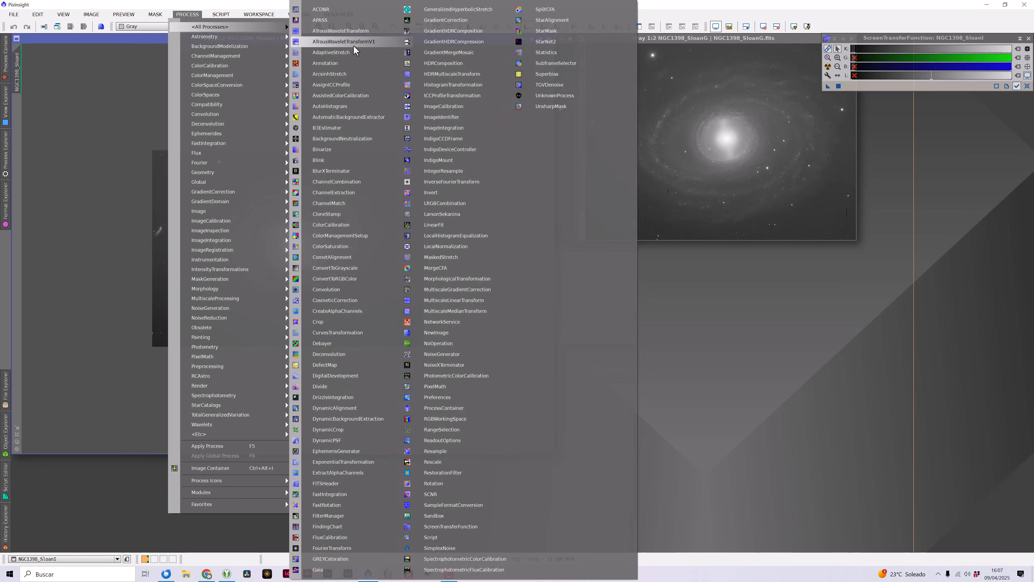
click(421, 20)
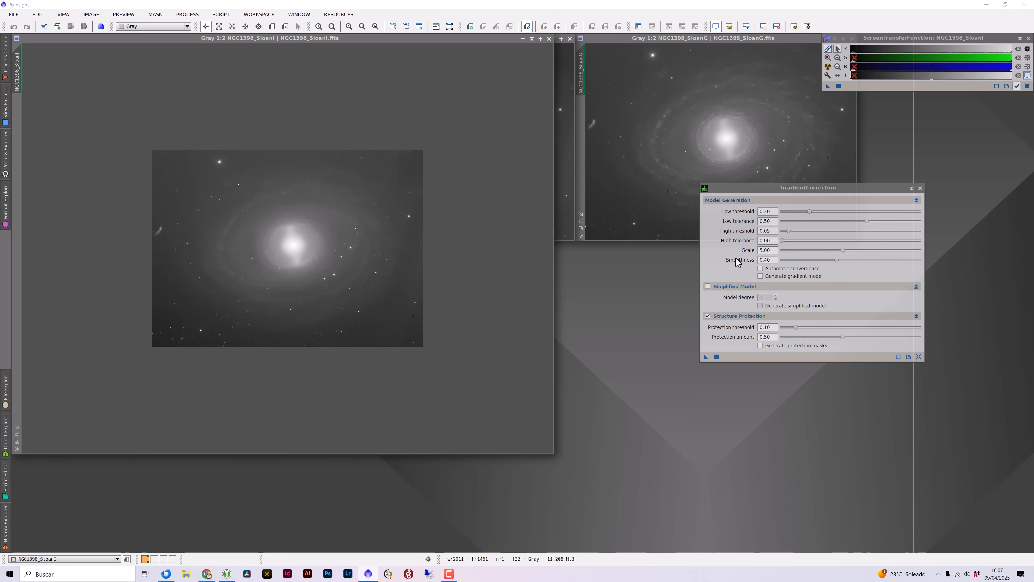
drag(774, 190, 717, 258)
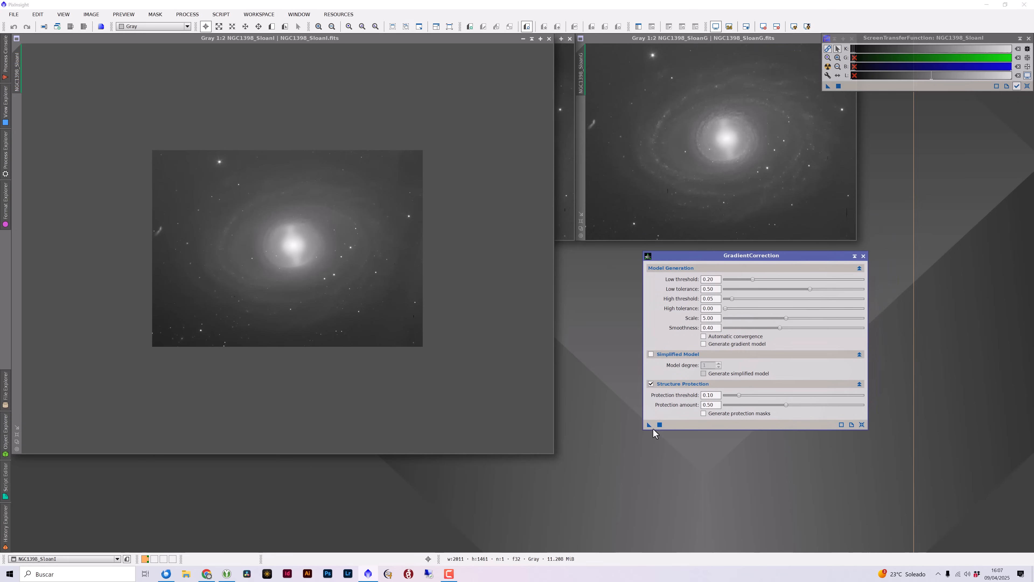
drag(649, 424, 423, 262)
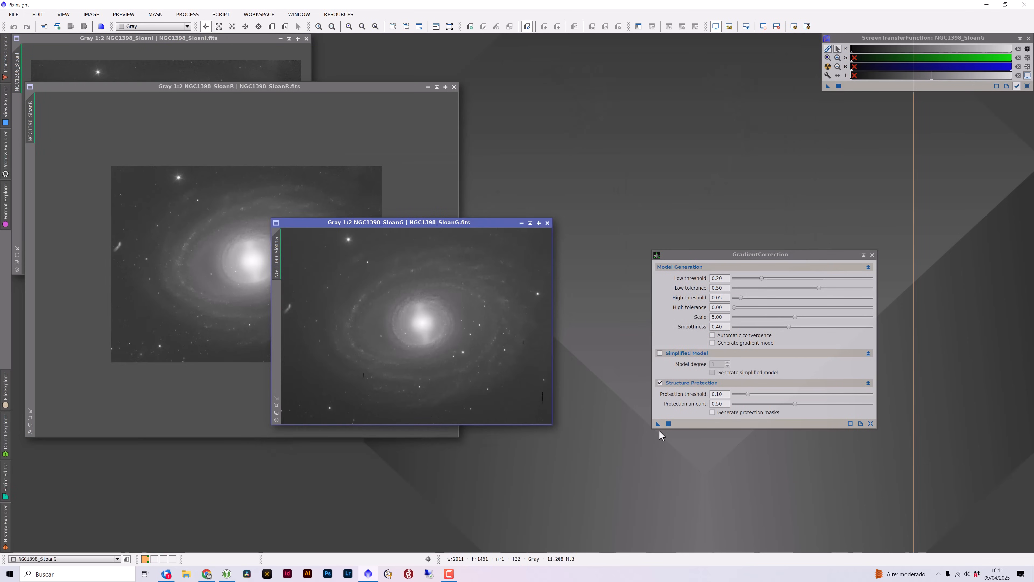
Step: Apply GradientCorrection to the NGC1398_SloanG image, move its window clear of the SloanR image, and close the process
click(658, 424)
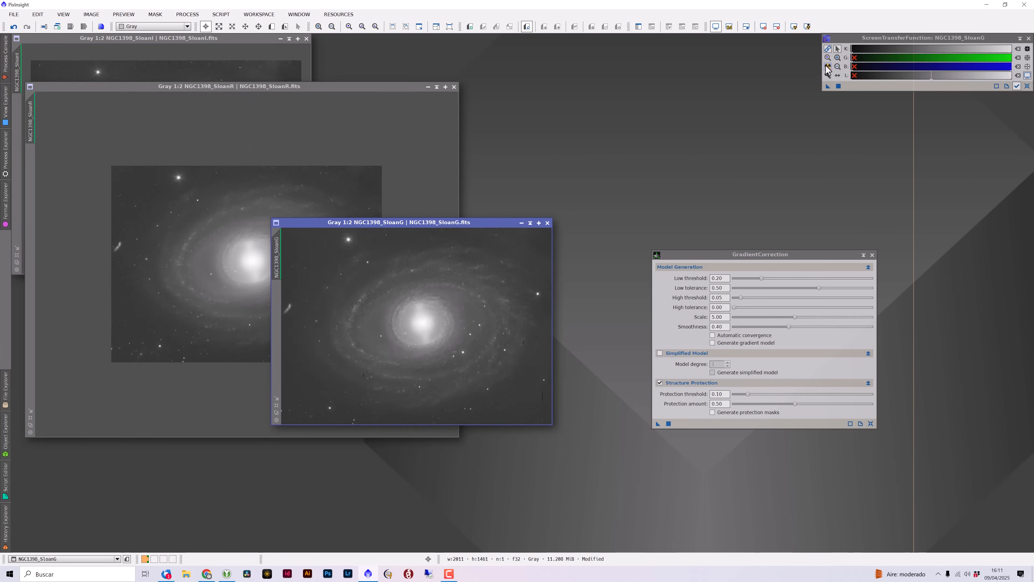
drag(500, 224, 704, 59)
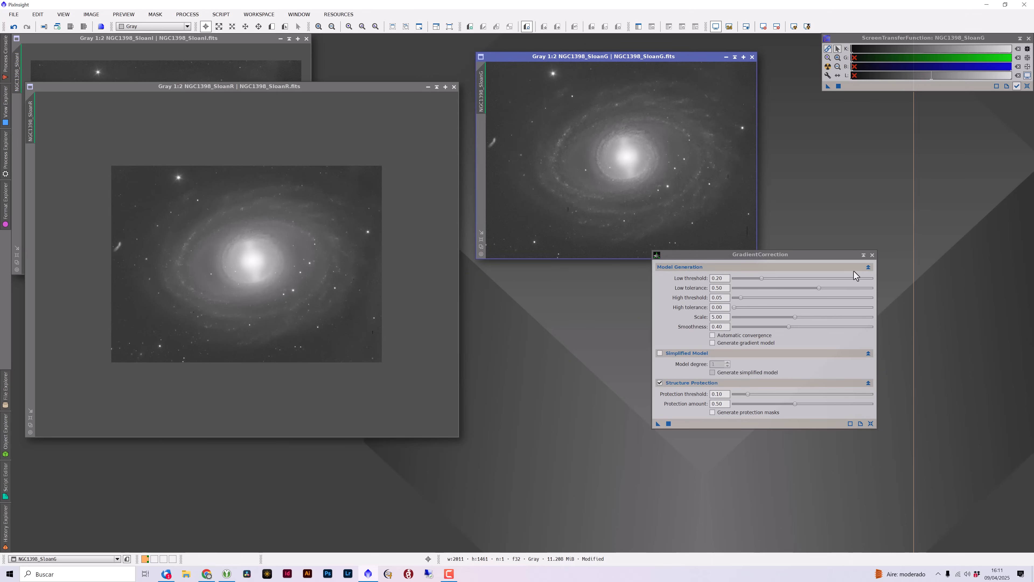
click(872, 254)
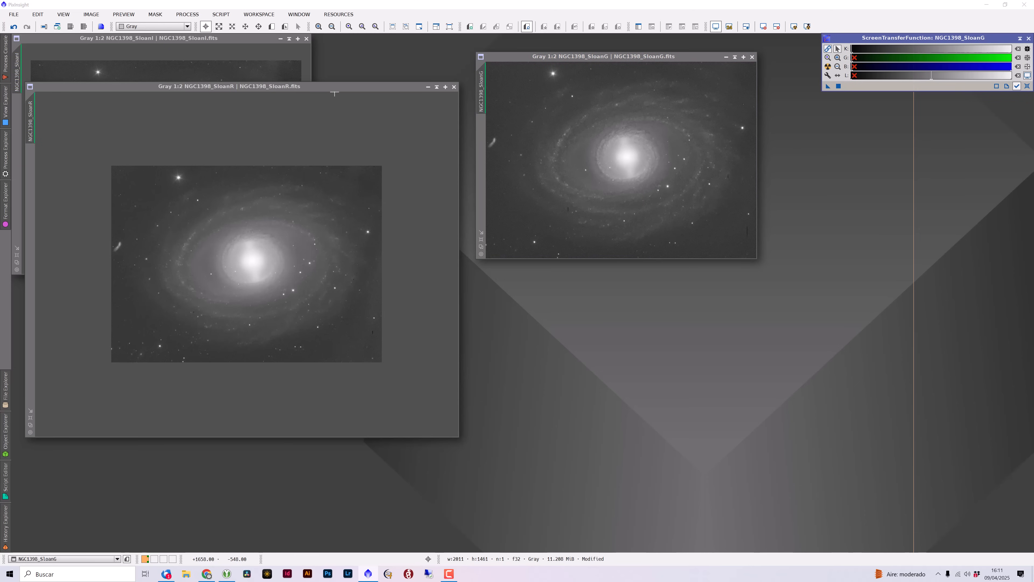
Step: Spread the SloanR and SloanG windows apart and view the NGC1398_SloanI galaxy core and adjacent spiral arms at 1:1
drag(337, 86, 461, 83)
drag(562, 58, 678, 96)
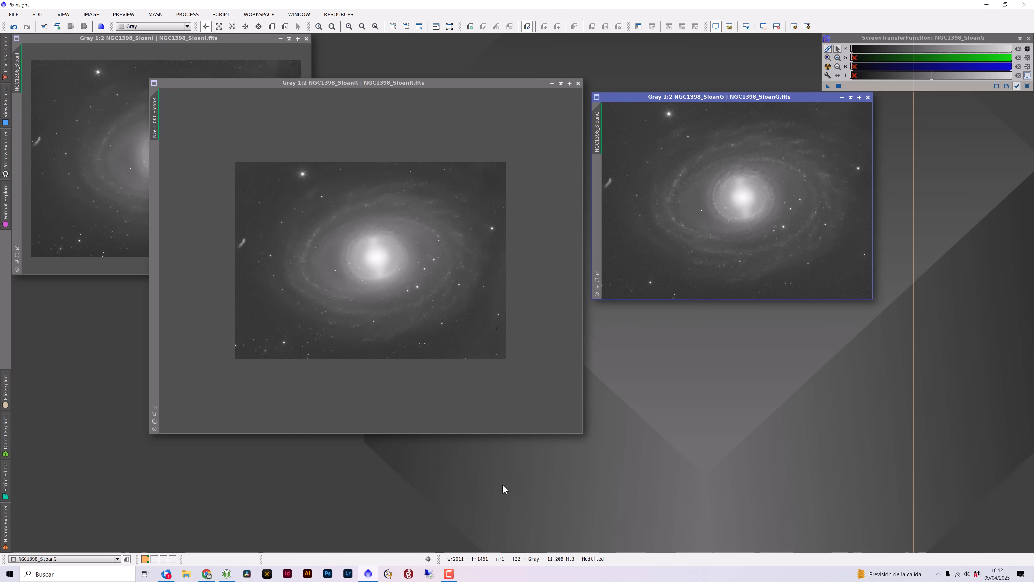
click(113, 38)
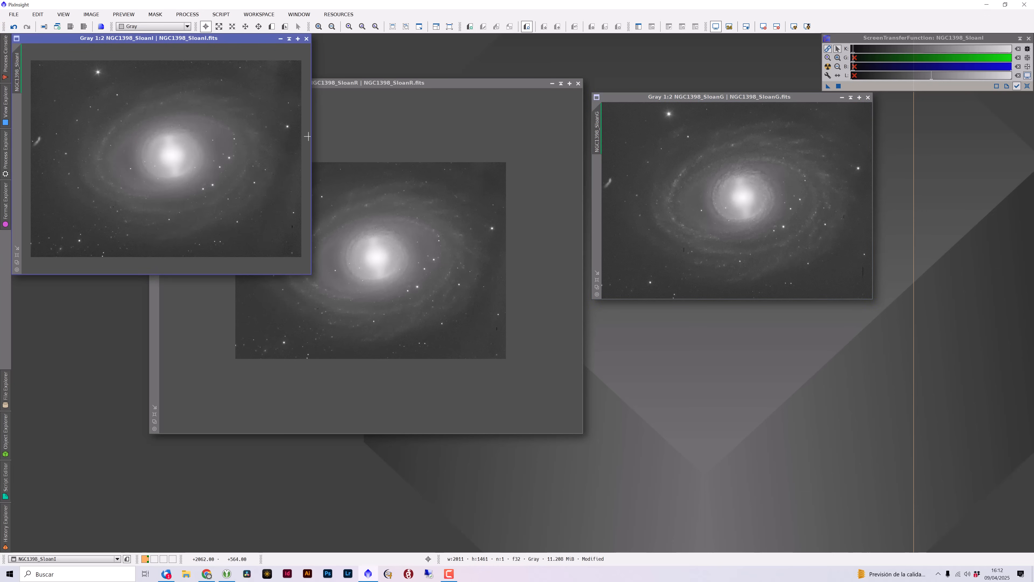
scroll(308, 136, up, 1)
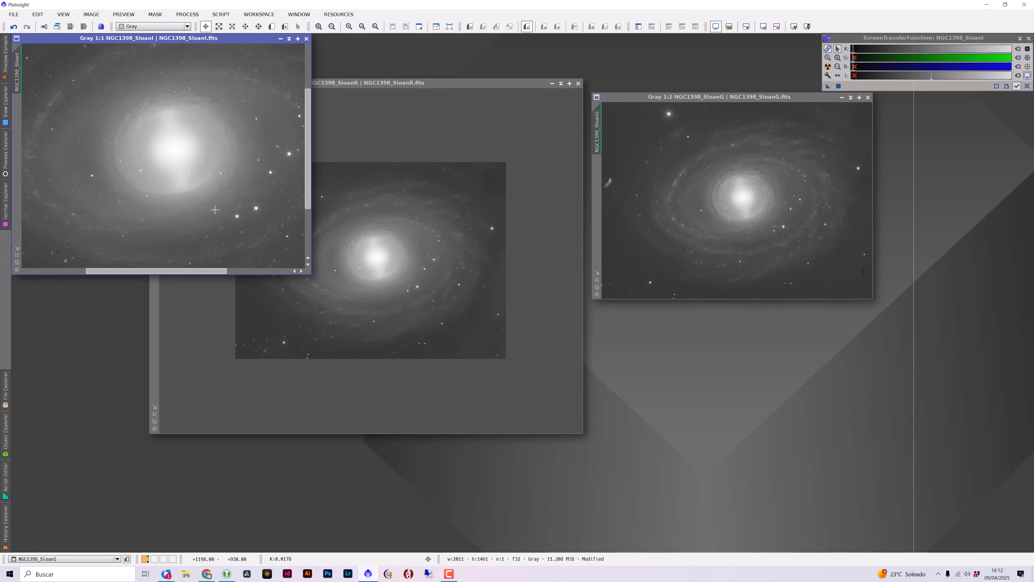
drag(285, 254, 236, 225)
Step: Shrink the NGC1398_SloanR window, place it beside the SloanI window and show the same core region at 1:1
drag(332, 84, 218, 179)
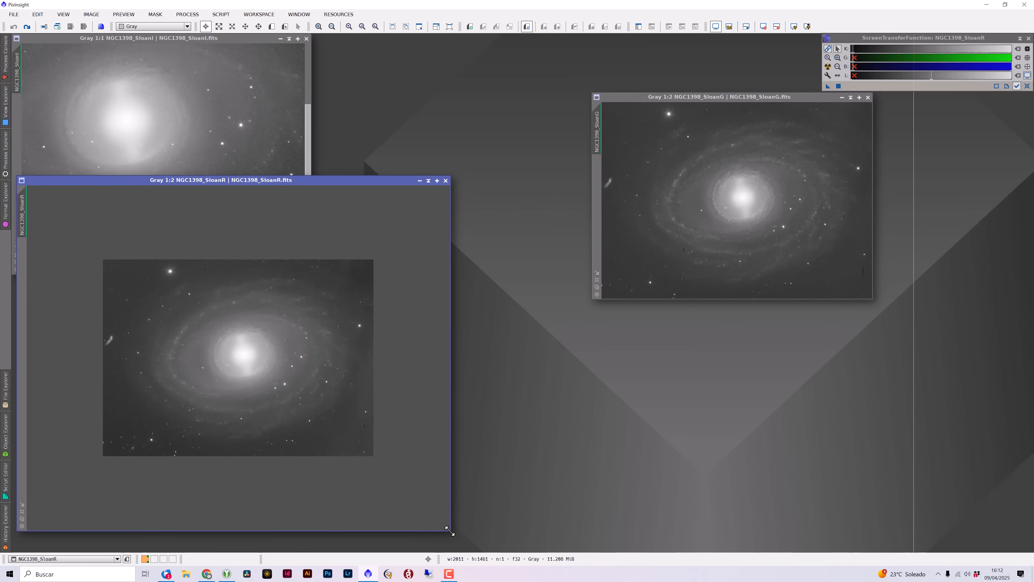
drag(451, 536, 310, 410)
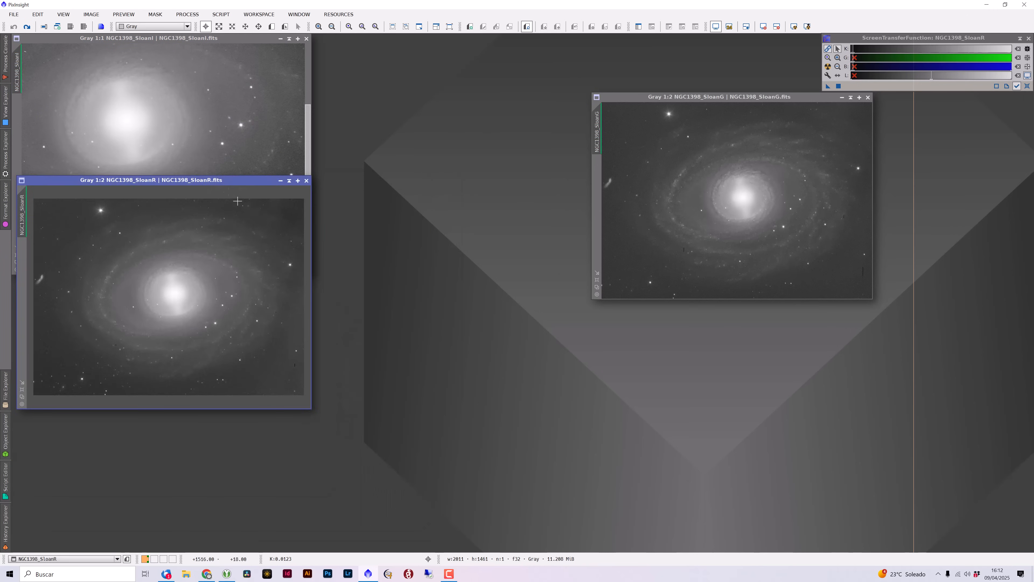
drag(218, 176, 514, 41)
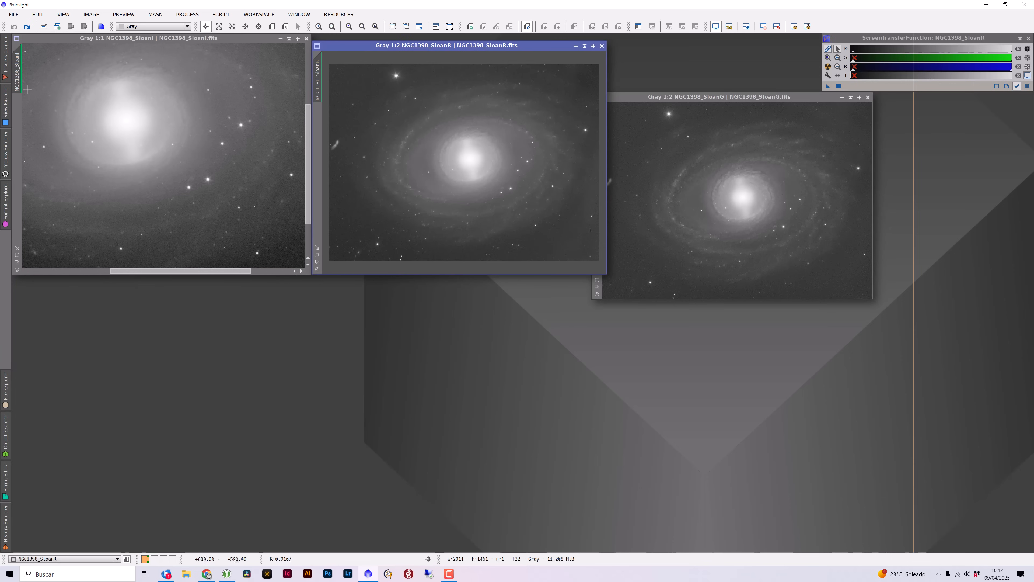
drag(25, 81, 327, 72)
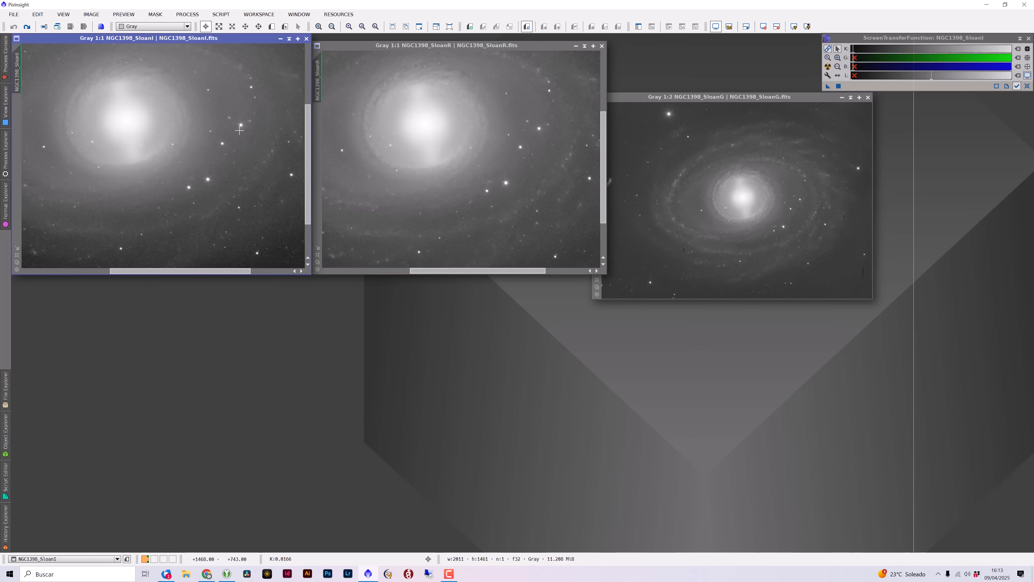
Step: Place the NGC1398_SloanG window beside SloanR, enlarge it to a similar size and match its view of the core at 1:1
drag(649, 97, 662, 49)
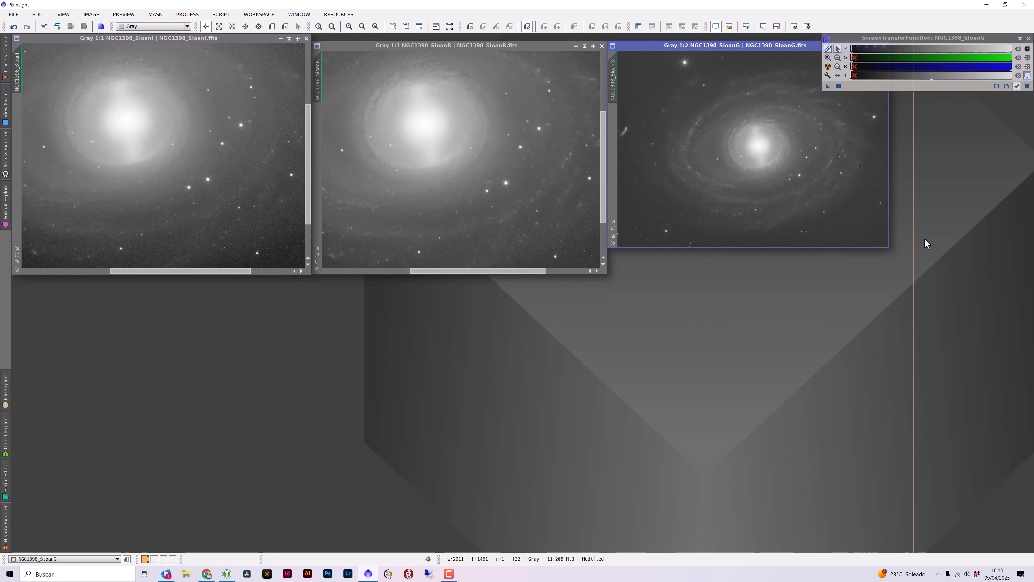
drag(890, 248, 913, 274)
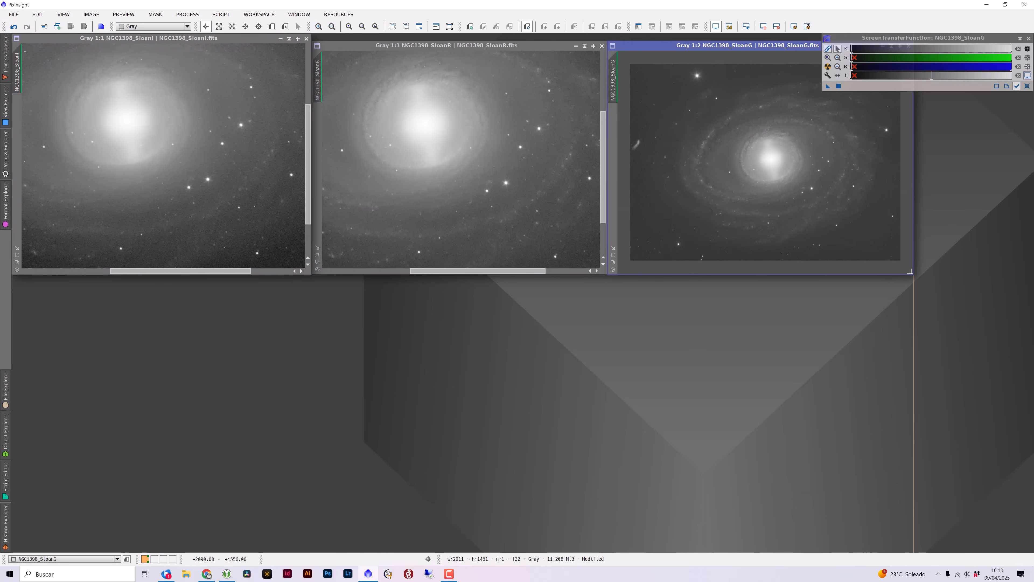
drag(322, 88, 845, 215)
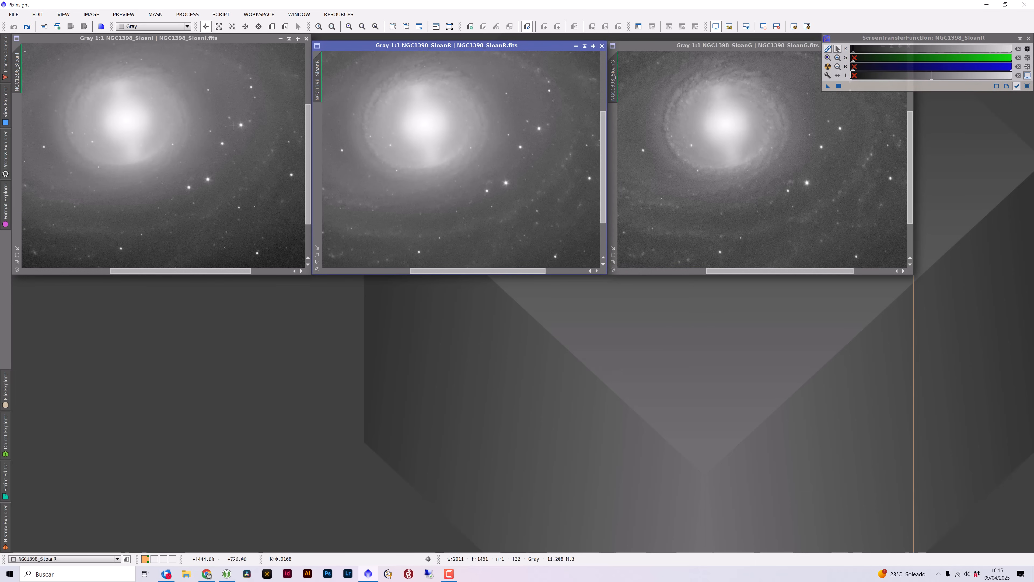
Step: Return the SloanI, SloanR and SloanG images to full-frame views at 1:2
click(241, 45)
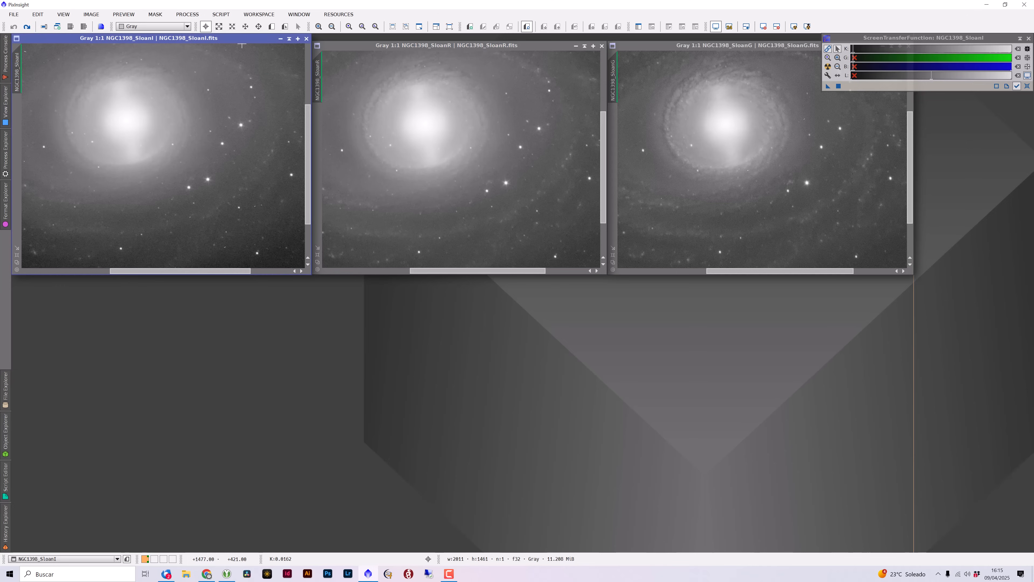
scroll(241, 45, down, 1)
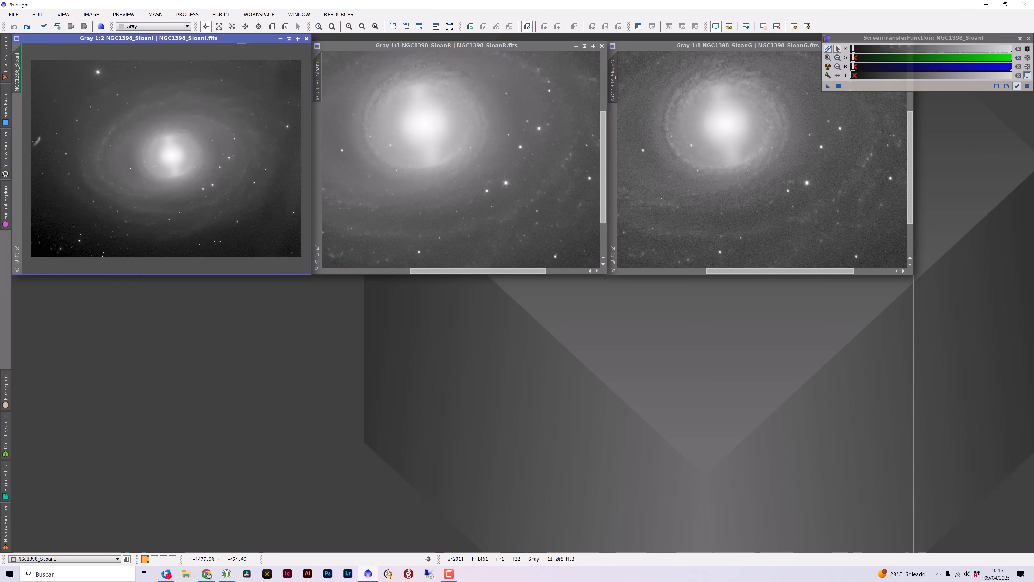
click(403, 47)
key(ctrl+minus)
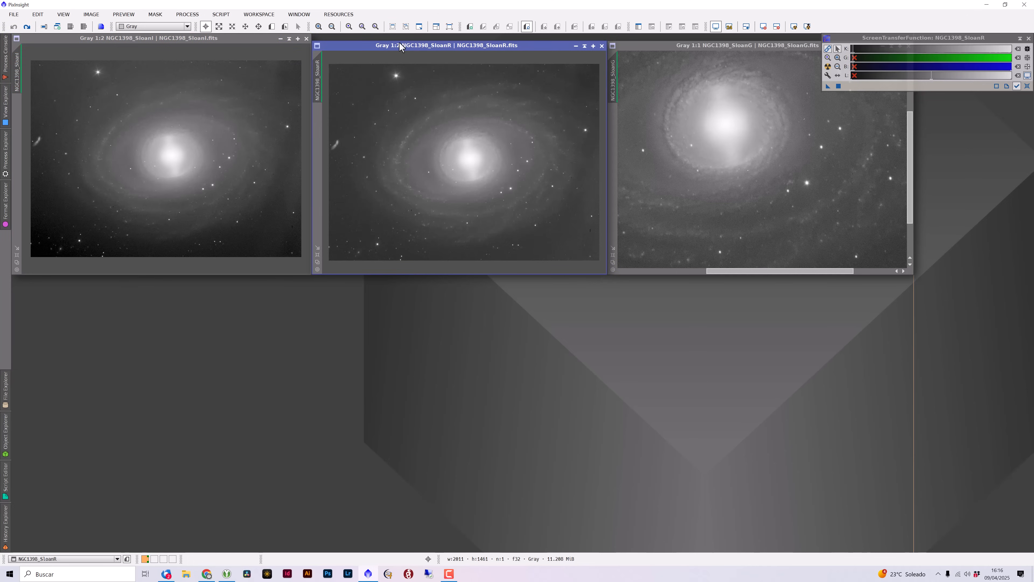
click(657, 44)
key(ctrl+minus)
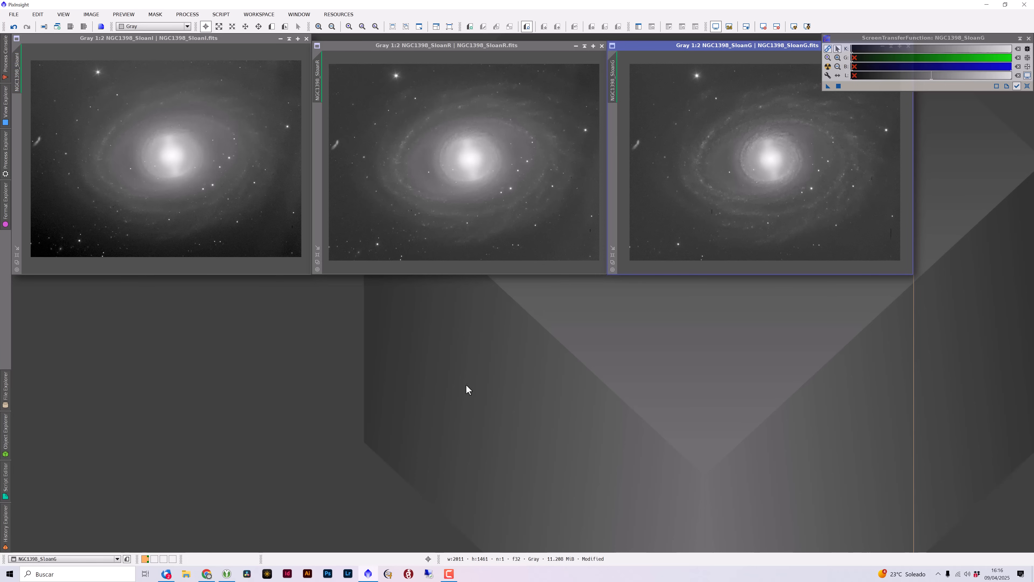
Step: Open the StarAlignment process and set the NGC1398_SloanI view as its reference image
click(187, 14)
mouse_move(198, 29)
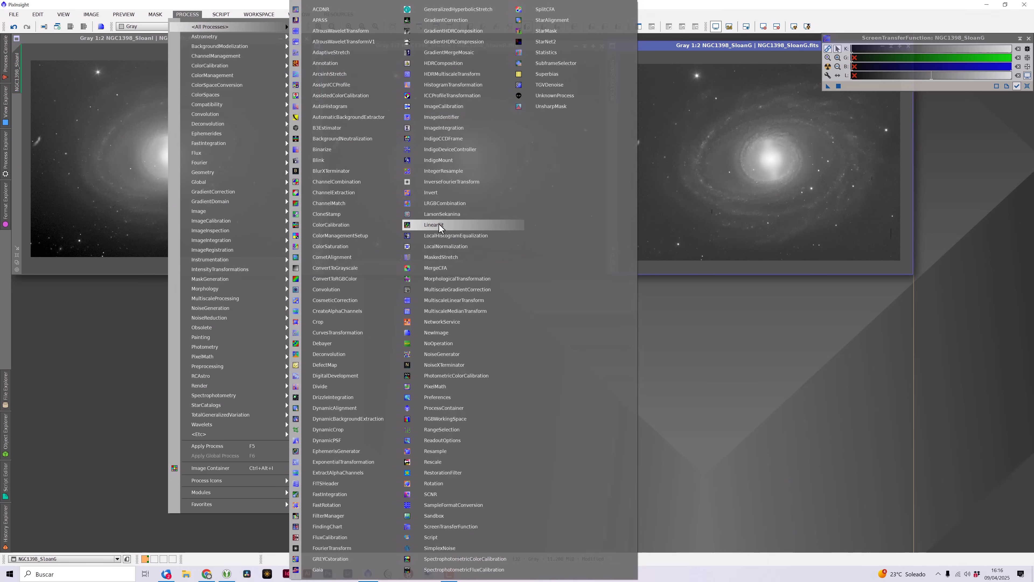
click(539, 21)
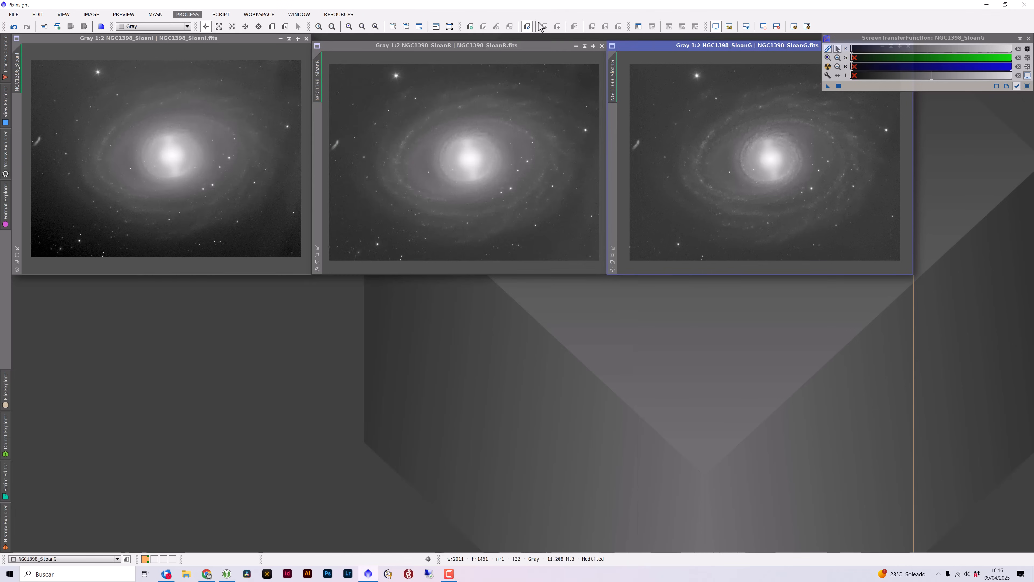
drag(617, 156, 650, 163)
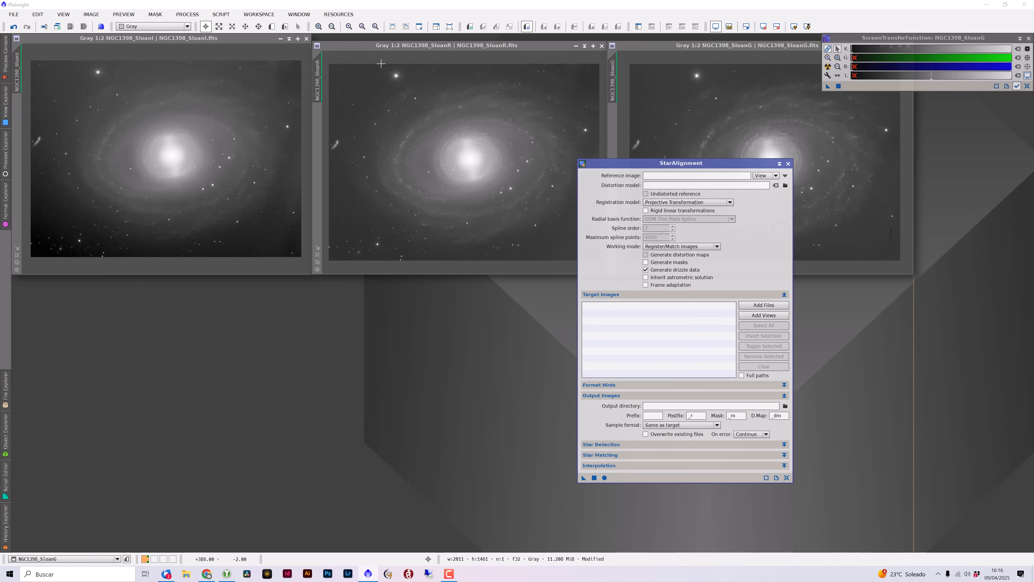
click(764, 179)
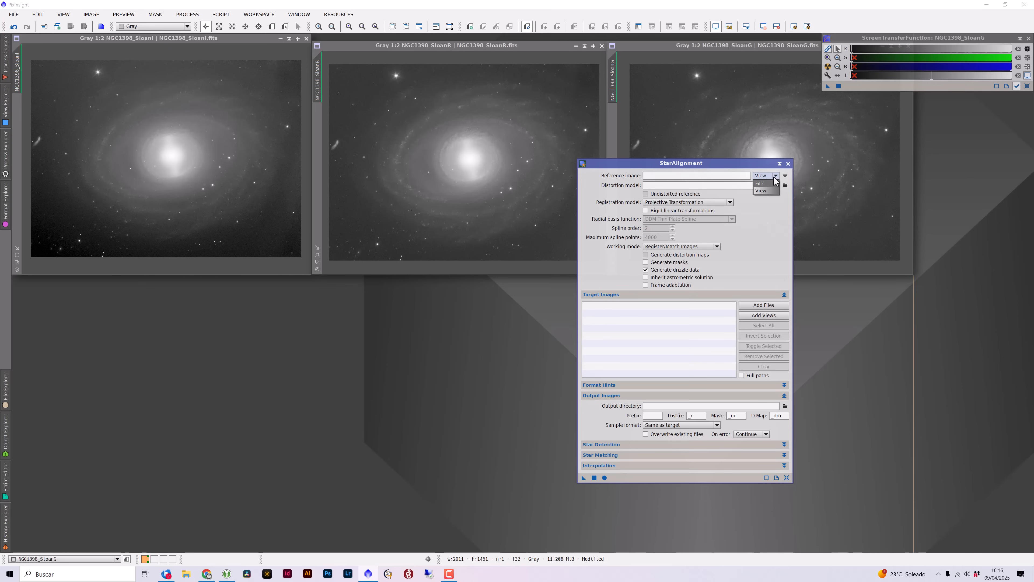
click(761, 191)
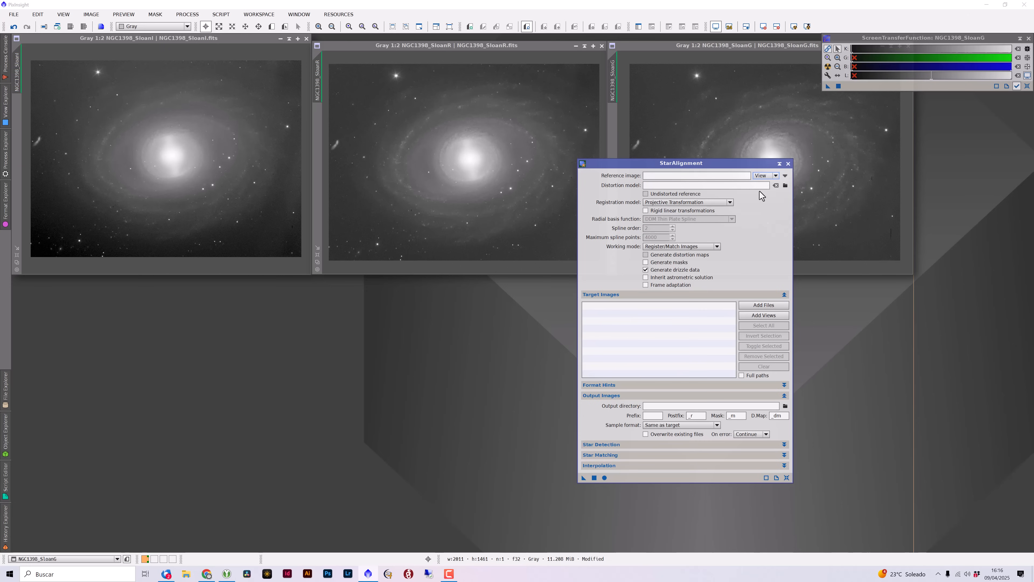
click(785, 176)
click(543, 273)
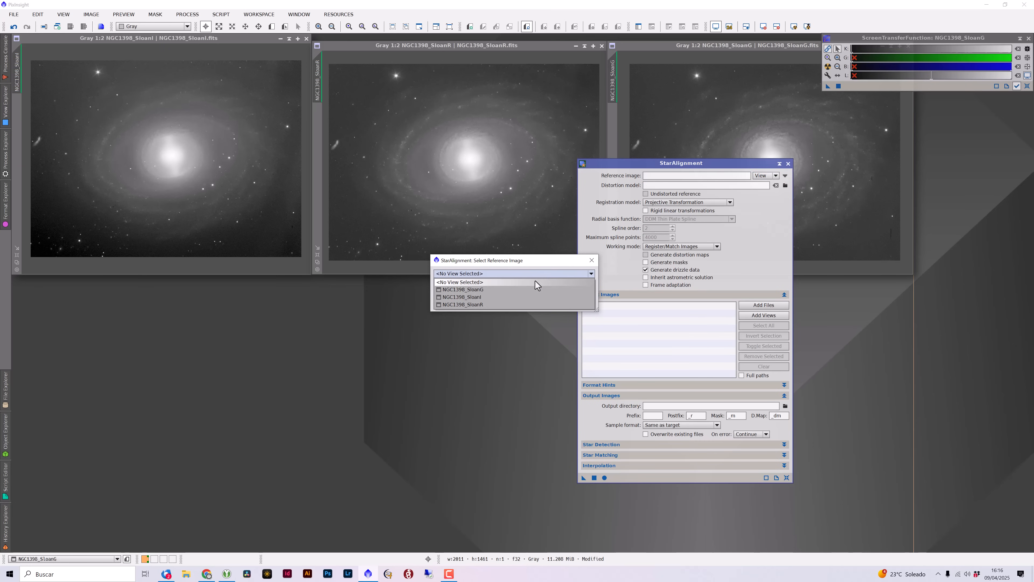
click(481, 297)
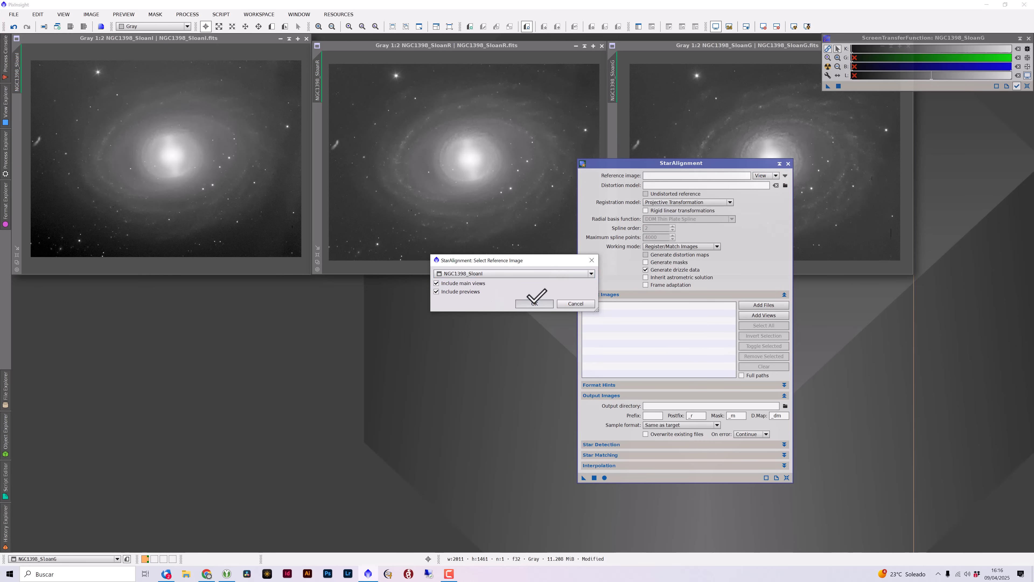
click(535, 304)
Step: Add the NGC1398_SloanG and NGC1398_SloanR views as StarAlignment targets, run the alignment, and close the process
click(763, 315)
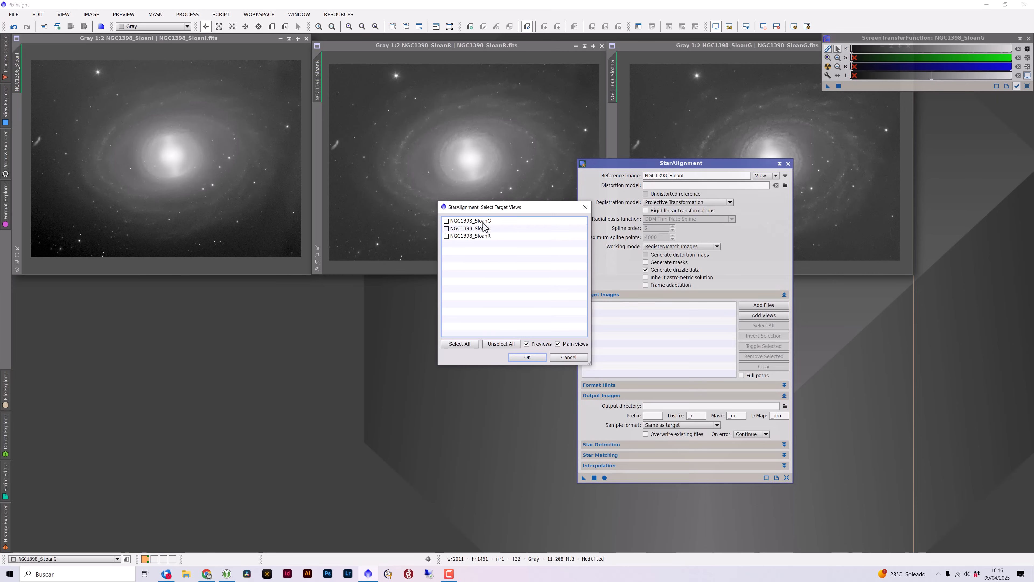
click(445, 236)
click(446, 220)
click(527, 357)
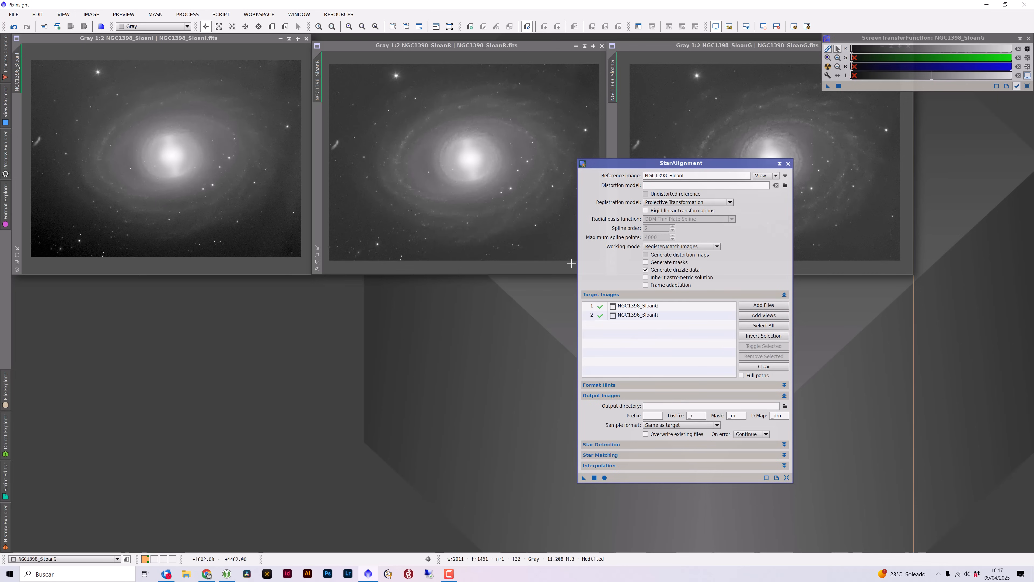
click(604, 477)
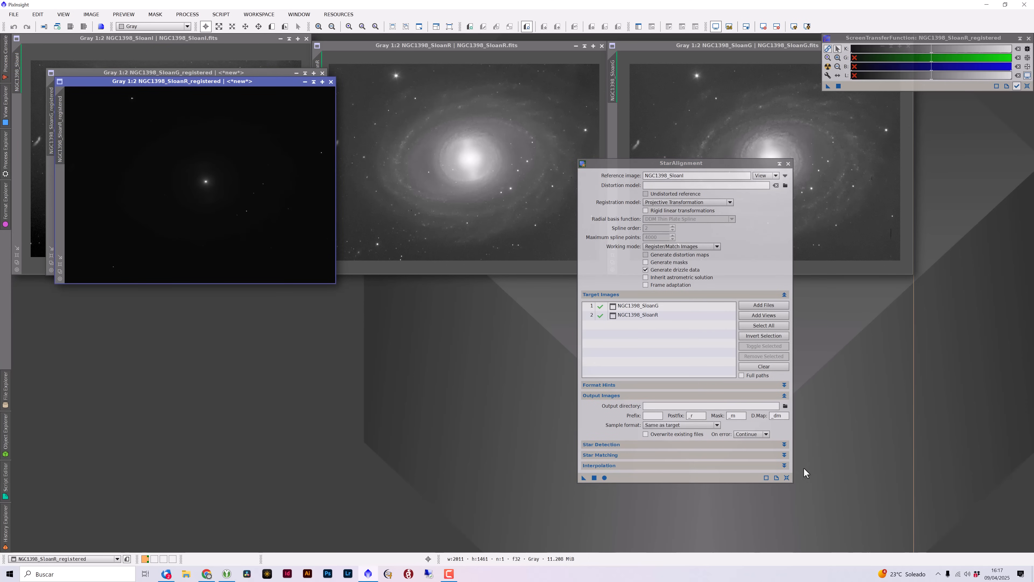
click(788, 164)
Step: Move the NGC1398_SloanR_registered window into free space, auto-stretch its screen display and enlarge the window
drag(210, 82, 425, 233)
click(828, 67)
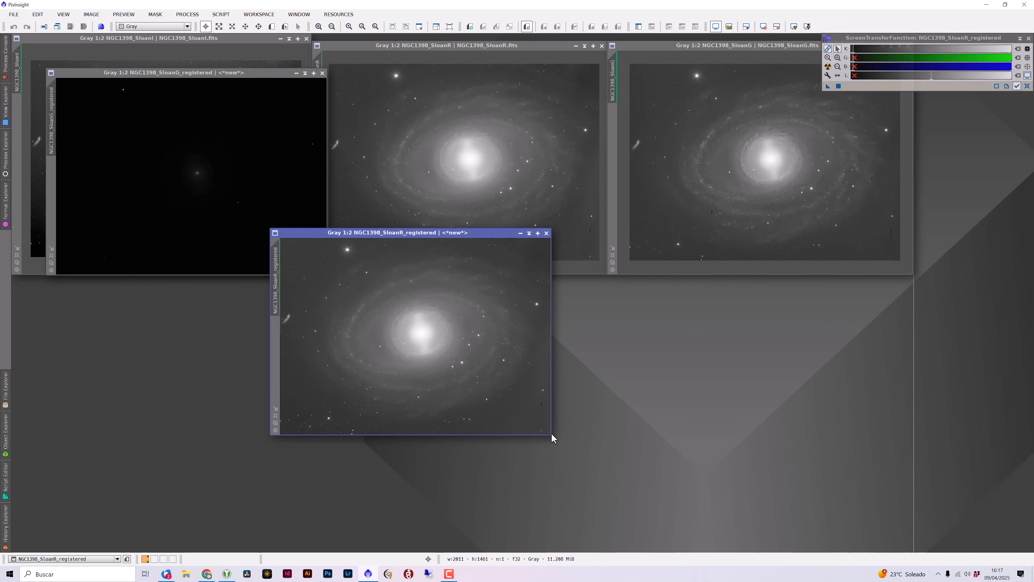
drag(552, 433, 612, 462)
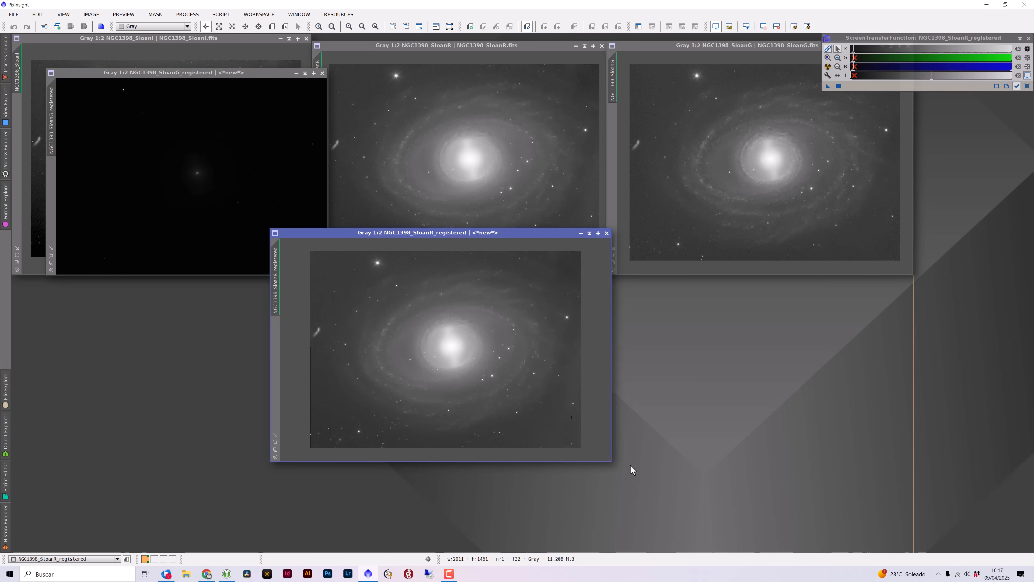
Step: Examine the lower-left background and dark artifacts of the NGC1398_SloanR_registered image at 2:1, then zoom out to the whole frame
key(ctrl+plus)
key(ctrl+plus)
key(space)
drag(369, 415, 502, 315)
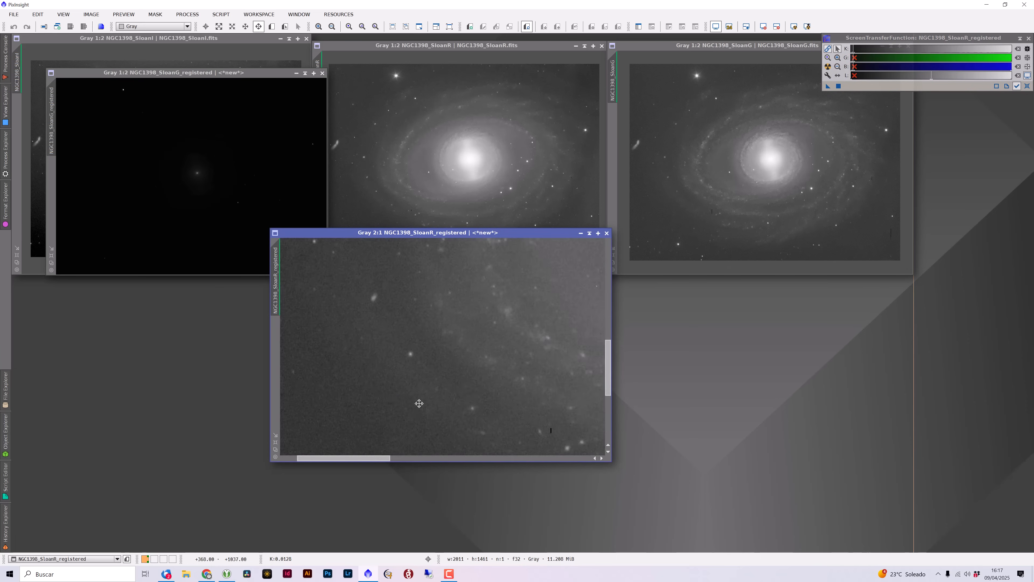
drag(418, 402, 481, 348)
drag(337, 395, 407, 369)
drag(611, 462, 740, 505)
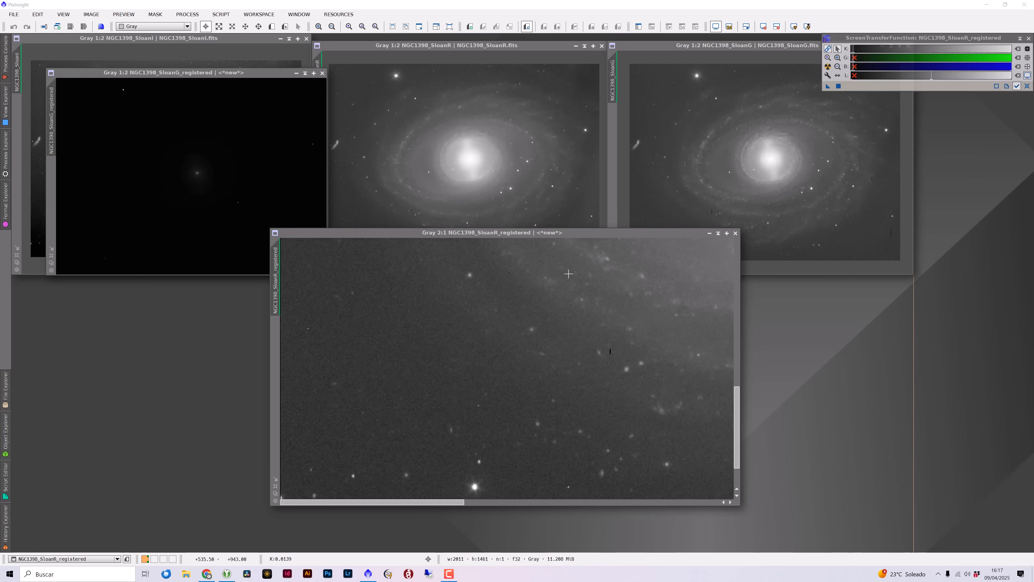
scroll(547, 234, down, 3)
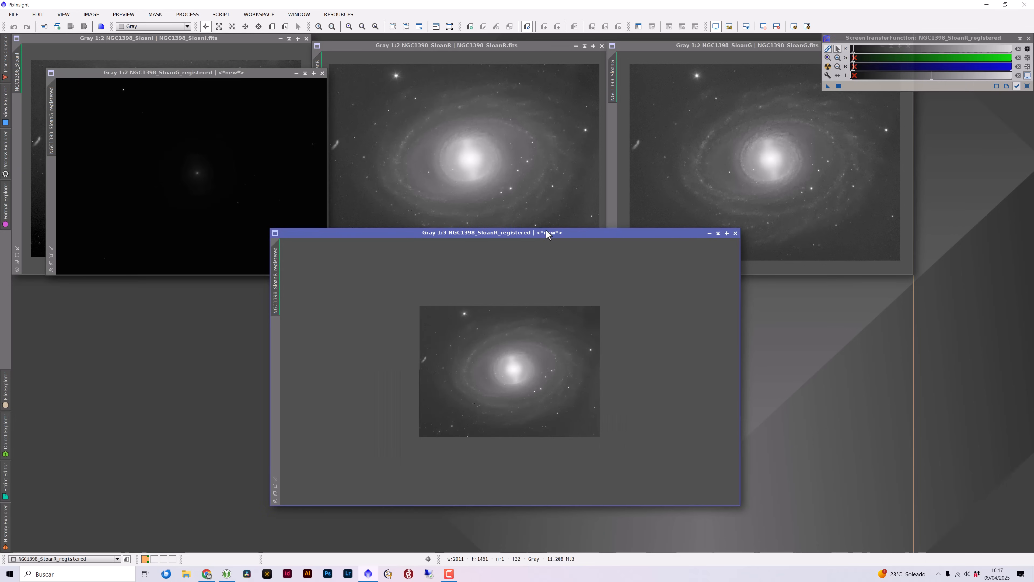
Step: Auto-stretch the screen display of NGC1398_SloanG_registered, and move and enlarge its window over the other images
click(223, 80)
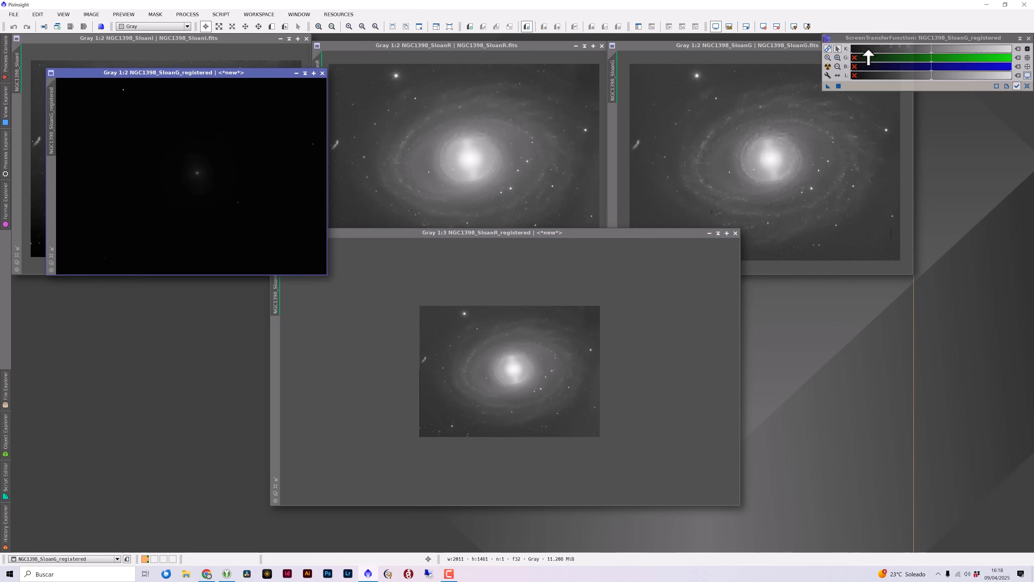
click(829, 67)
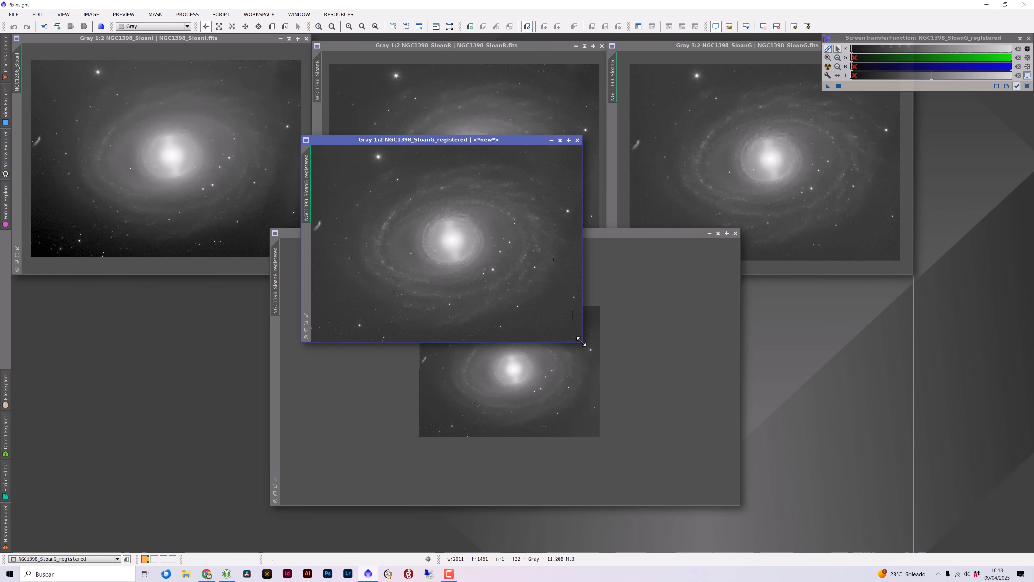
drag(324, 273, 589, 349)
drag(718, 420, 751, 439)
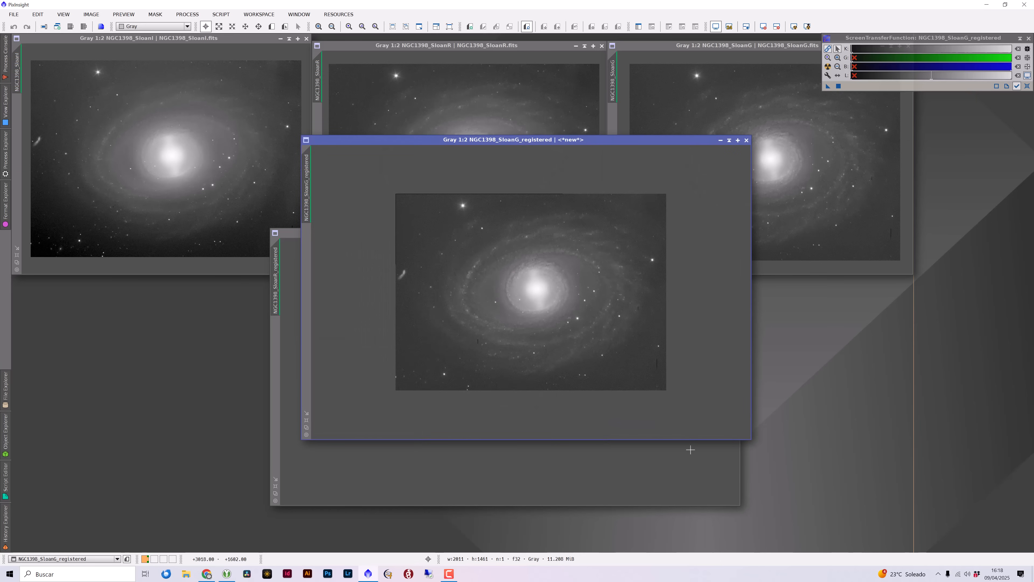
Step: Inspect the NGC1398_SloanG_registered galaxy and image borders at 1:1 and 1:2, and shift its window slightly aside
scroll(581, 408, up, 1)
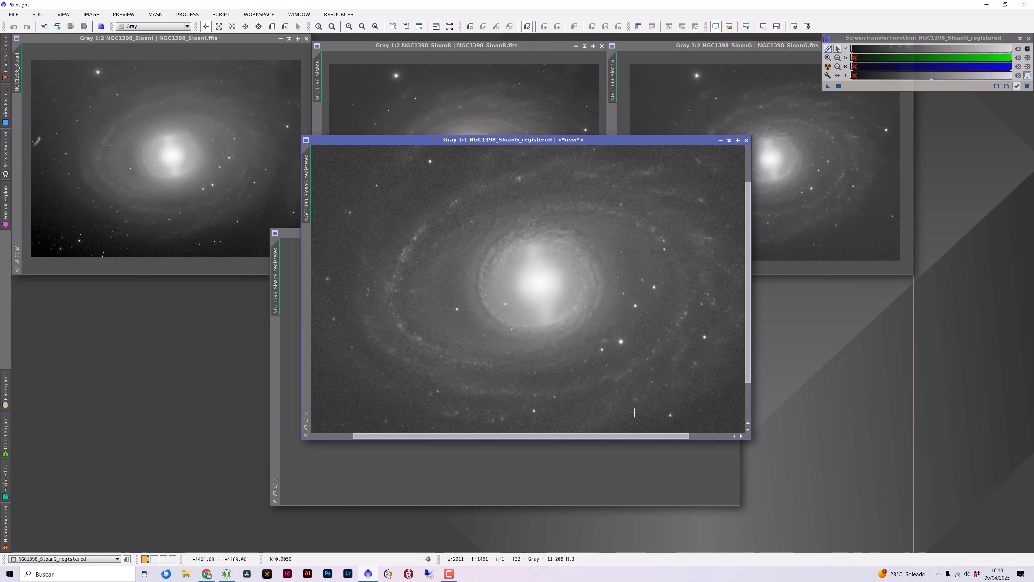
scroll(634, 412, down, 1)
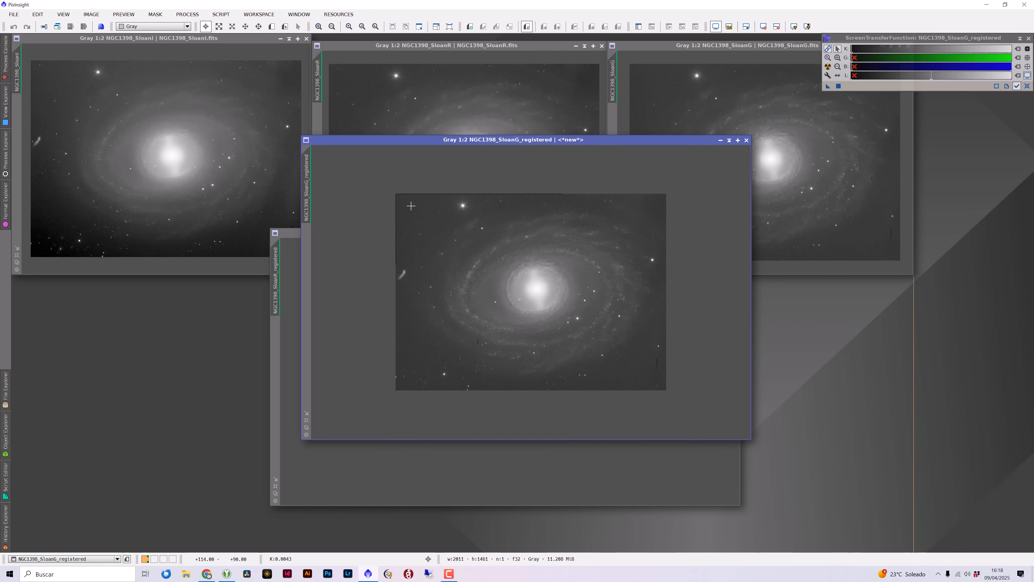
drag(455, 142, 512, 135)
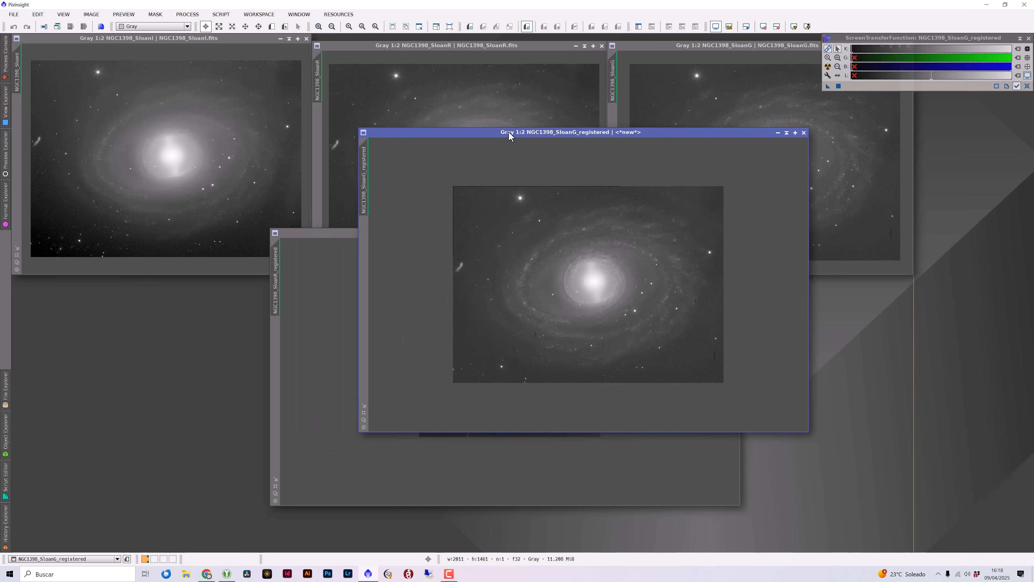
Step: Save NGC1398_SloanG_registered as a 32-bit floating-point XISF file in the NGC1398 folder
click(12, 15)
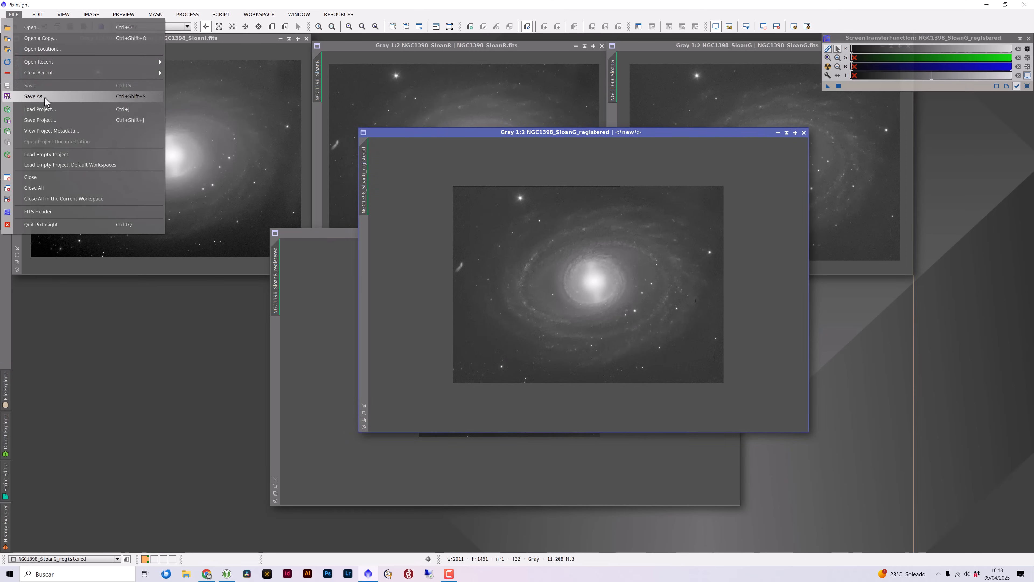
key(Escape)
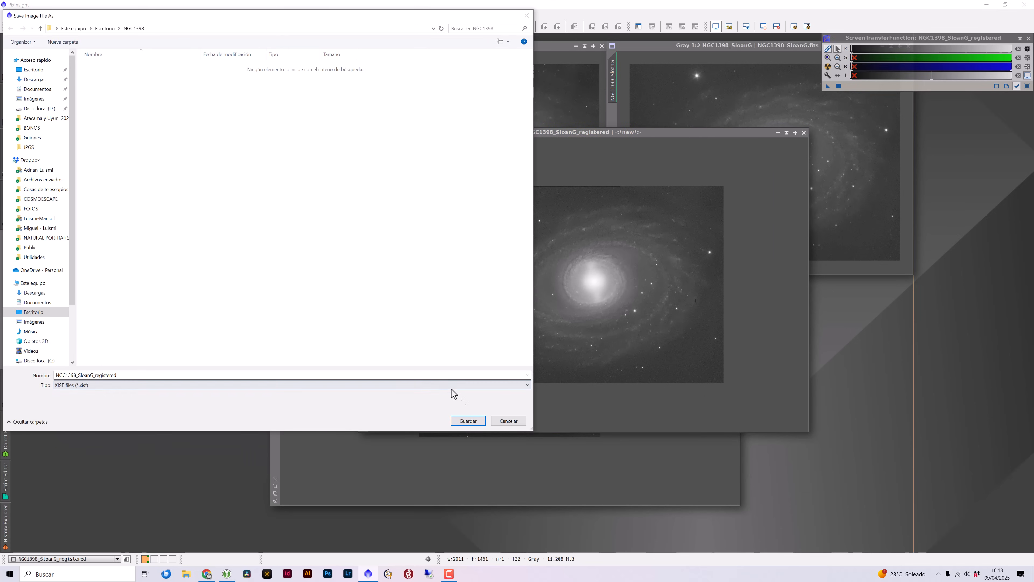
click(467, 423)
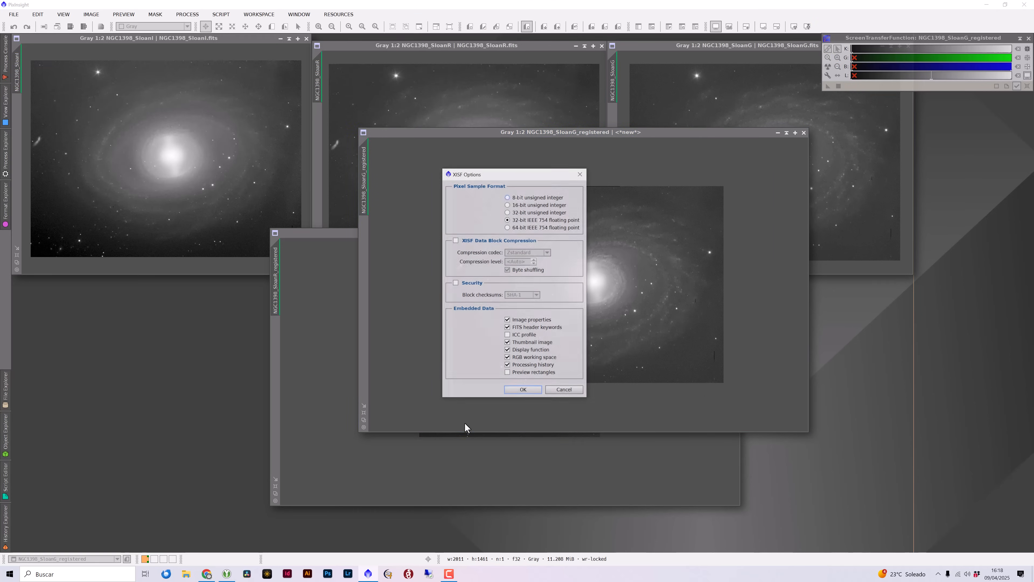
click(522, 389)
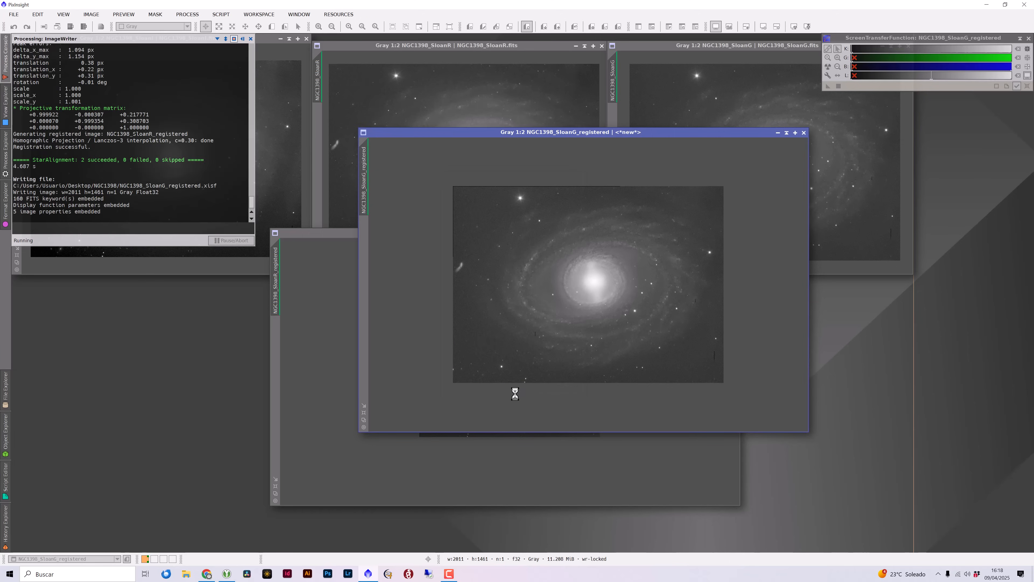
Step: Save the NGC1398_SloanR_registered image as an XISF file under its own name
click(323, 359)
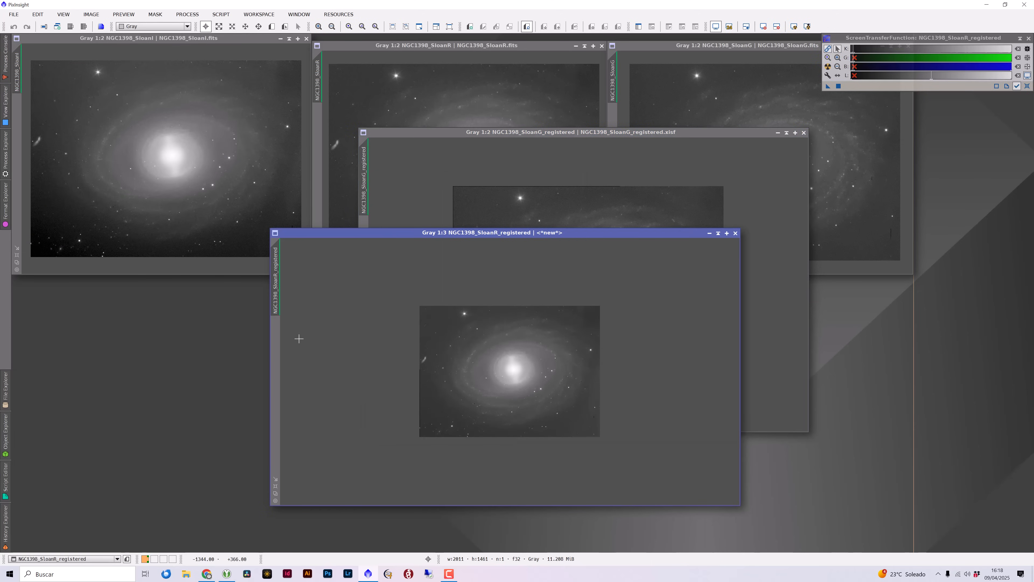
click(11, 14)
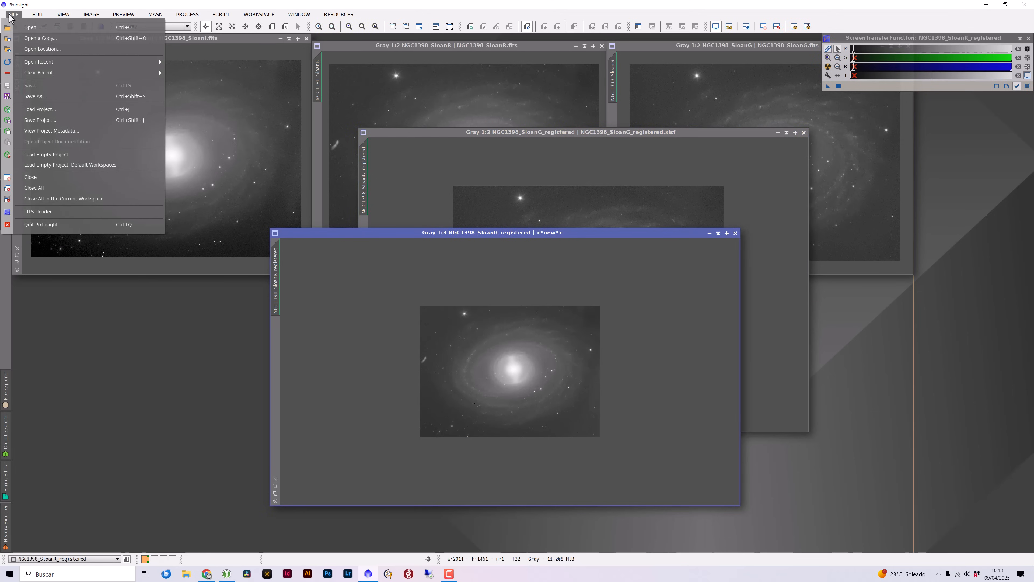
click(35, 96)
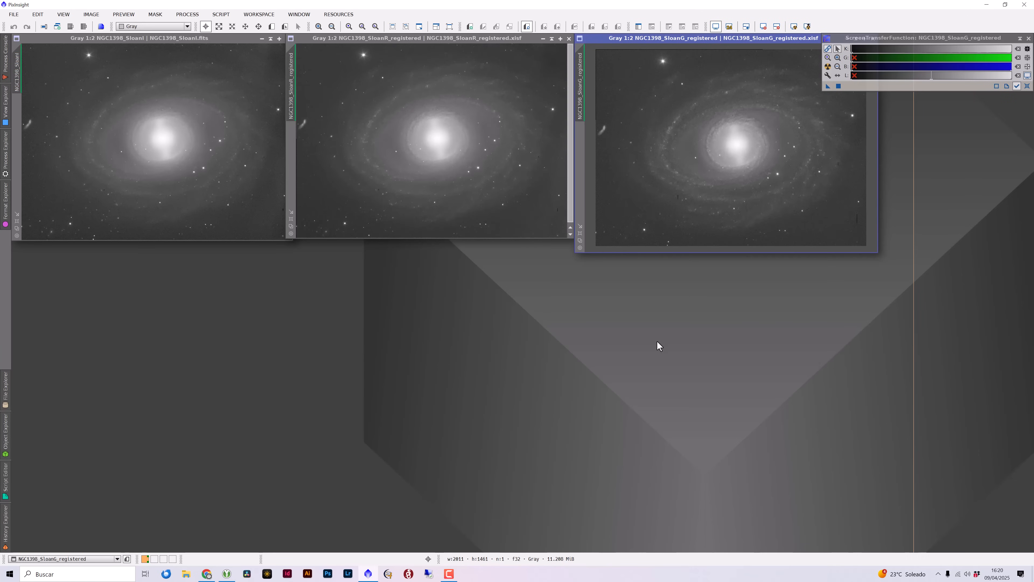
Step: Open the ChannelCombination process and assign NGC1398_SloanI as the source image of the R channel
click(194, 16)
mouse_move(285, 27)
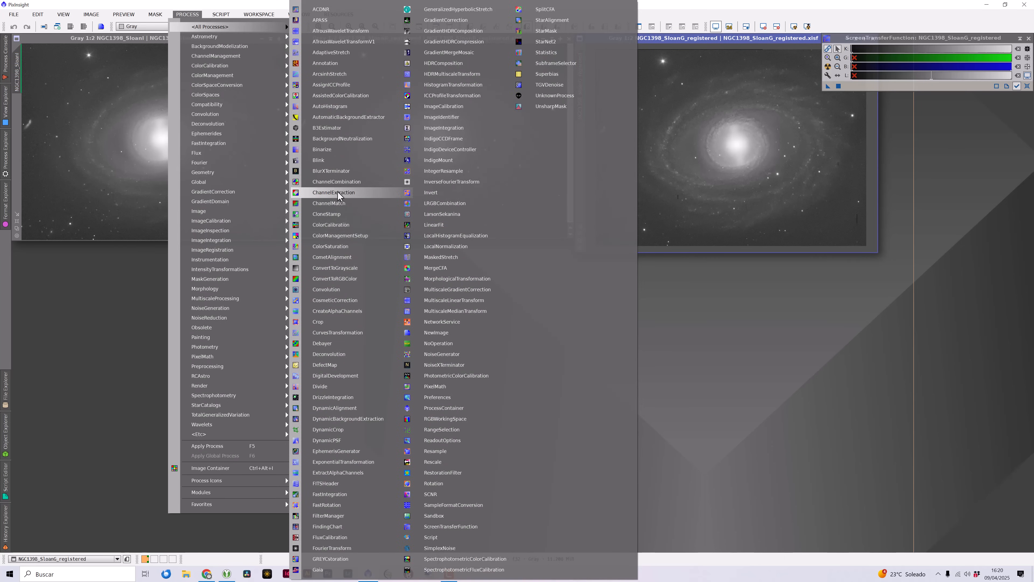
click(337, 182)
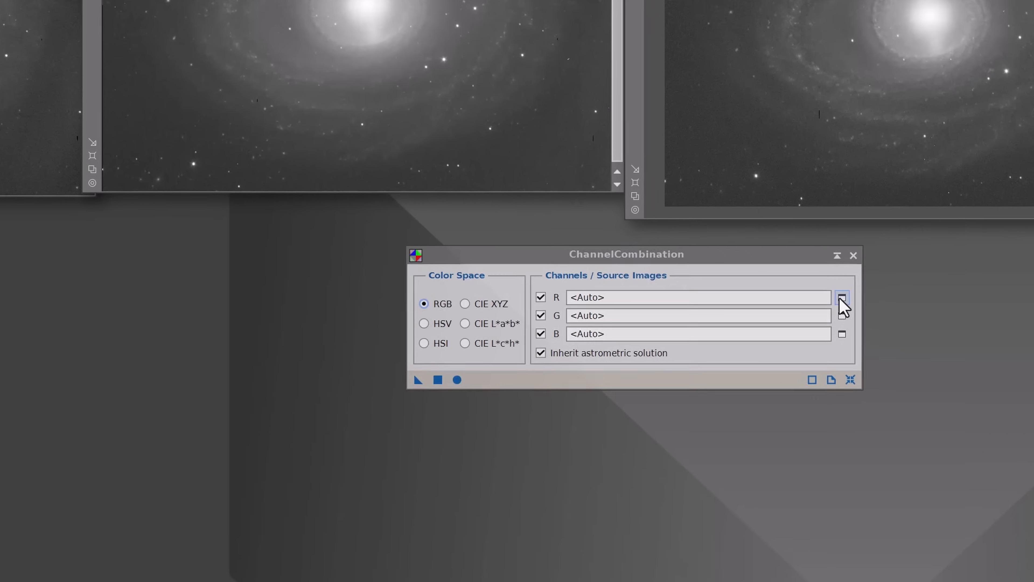
click(691, 294)
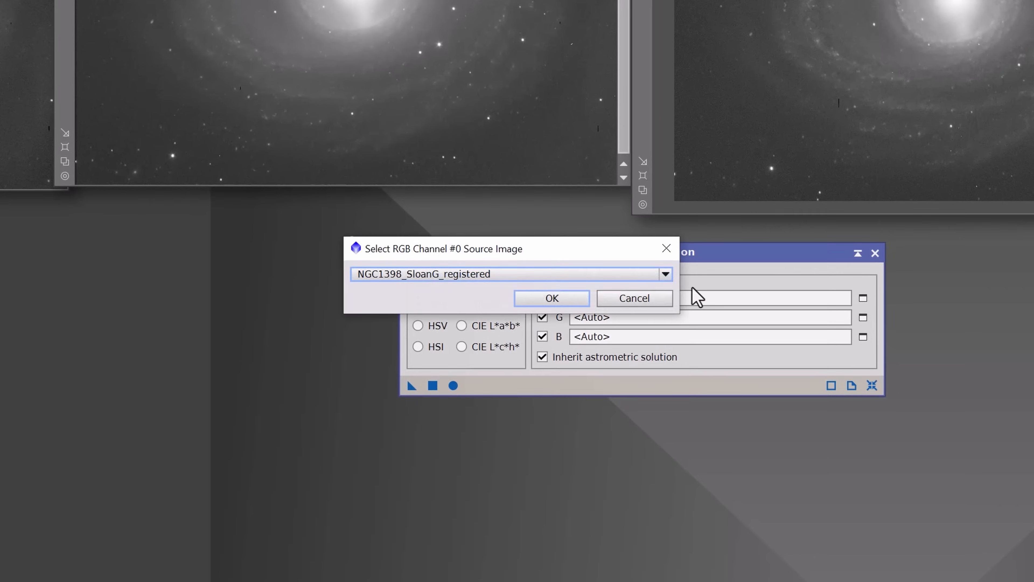
click(488, 275)
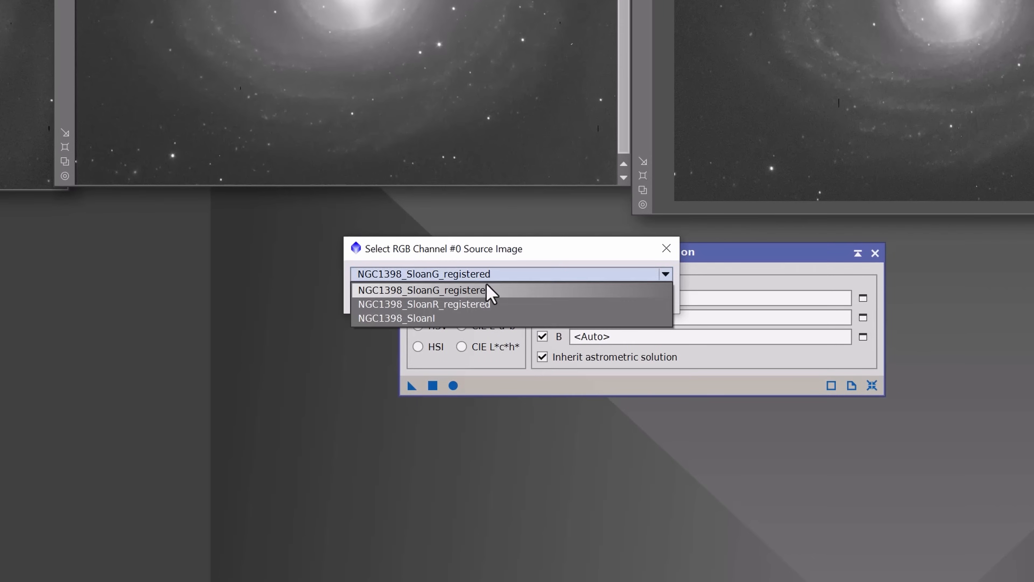
click(448, 320)
click(550, 295)
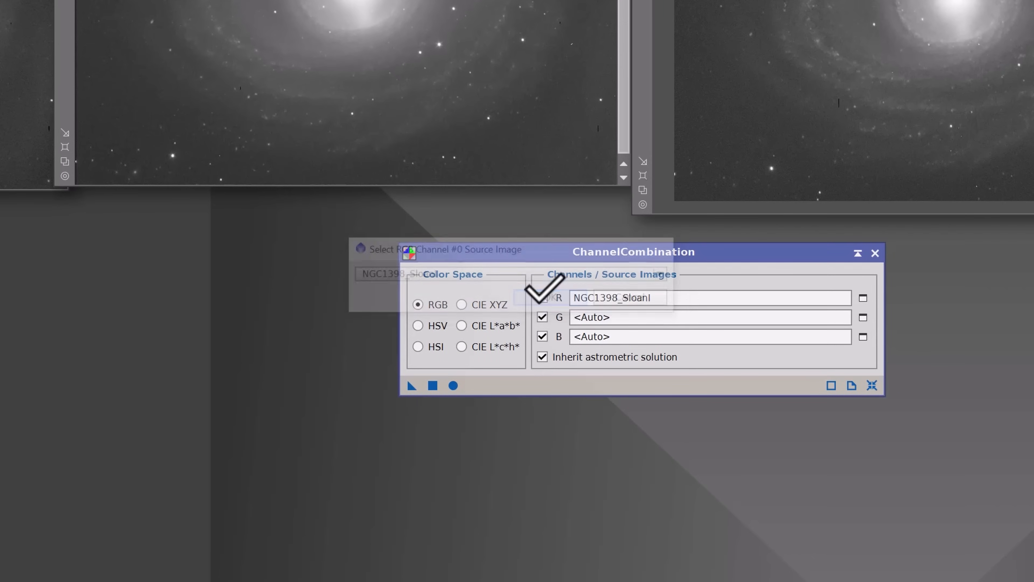
Step: Assign NGC1398_SloanR_registered to G and NGC1398_SloanG_registered to B, and run ChannelCombination globally to create an RGB image
click(862, 318)
click(435, 274)
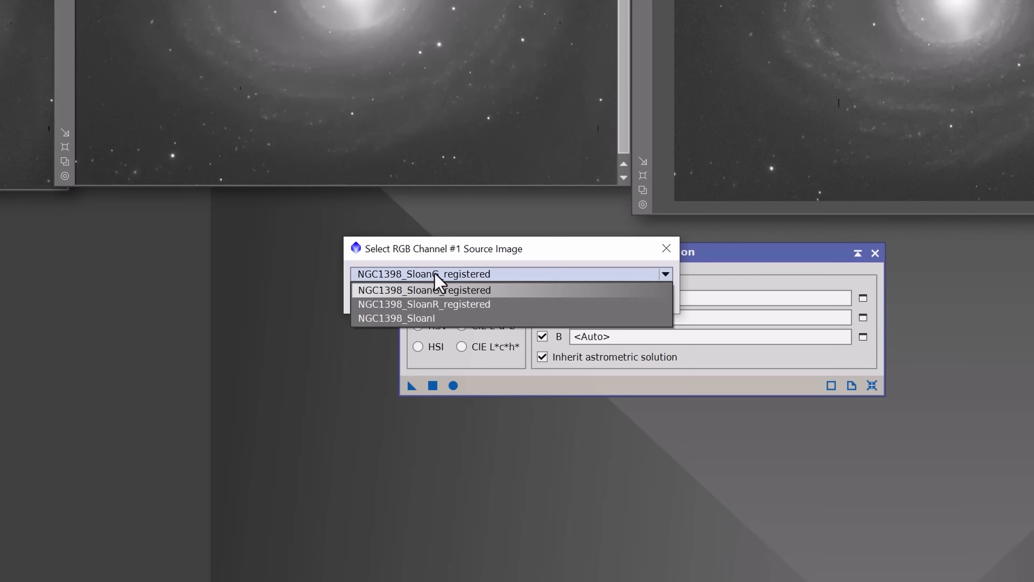
click(441, 304)
click(545, 298)
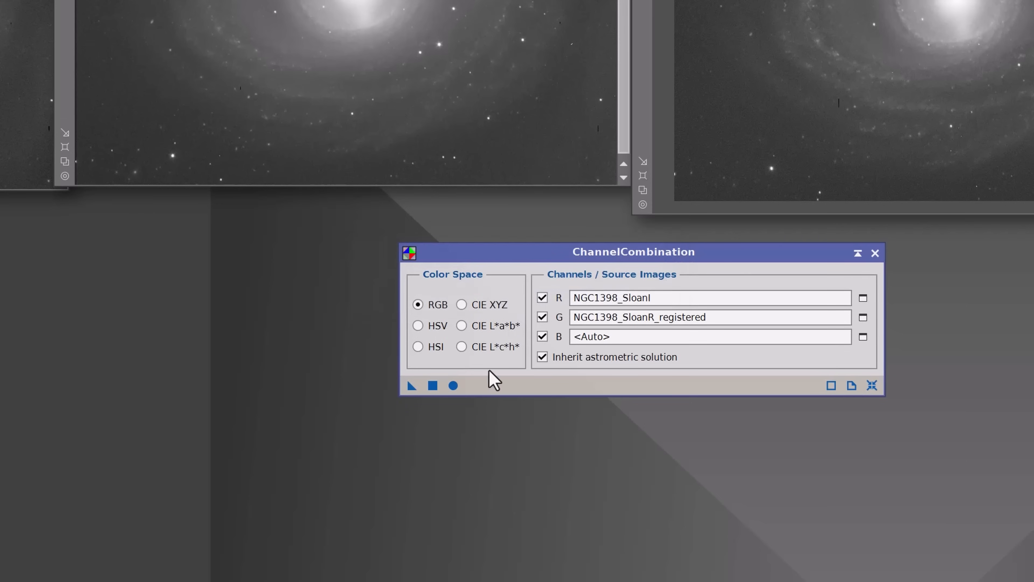
click(862, 337)
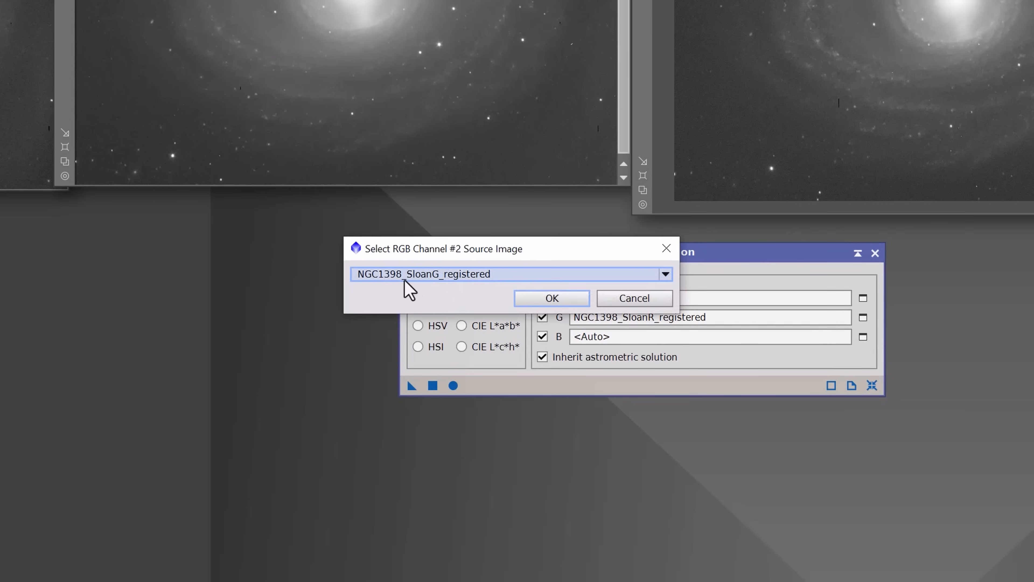
click(405, 279)
click(425, 289)
click(537, 300)
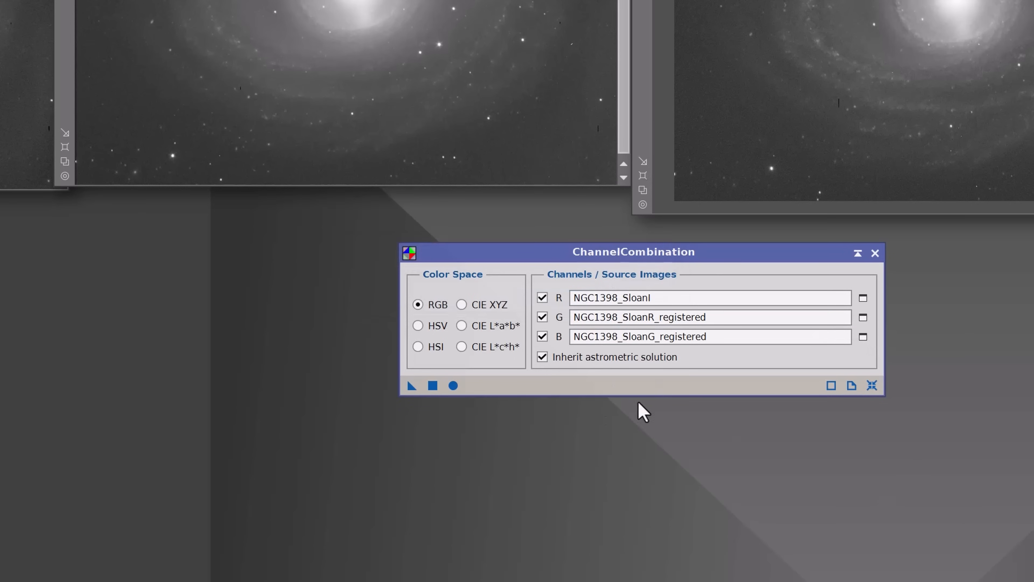
click(454, 385)
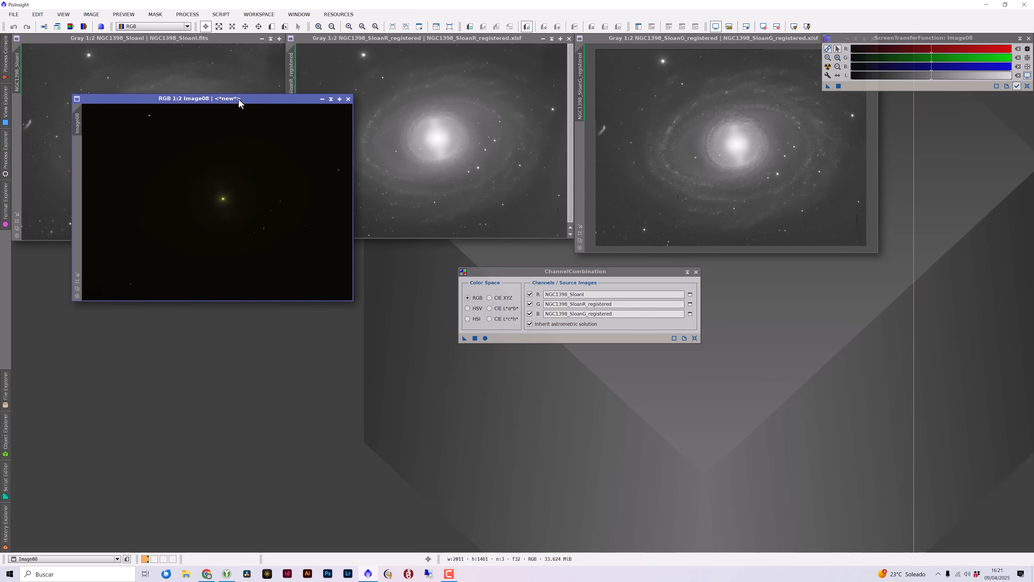
Step: Shift the new RGB image and the ChannelCombination window apart, and enlarge the RGB image window
drag(167, 51, 164, 111)
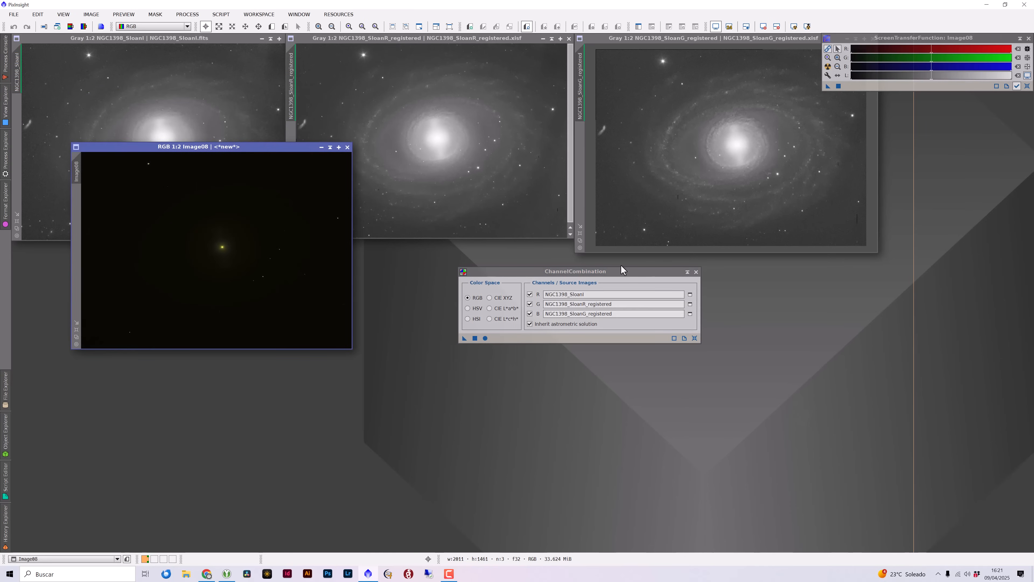
drag(621, 270, 836, 266)
drag(236, 147, 256, 146)
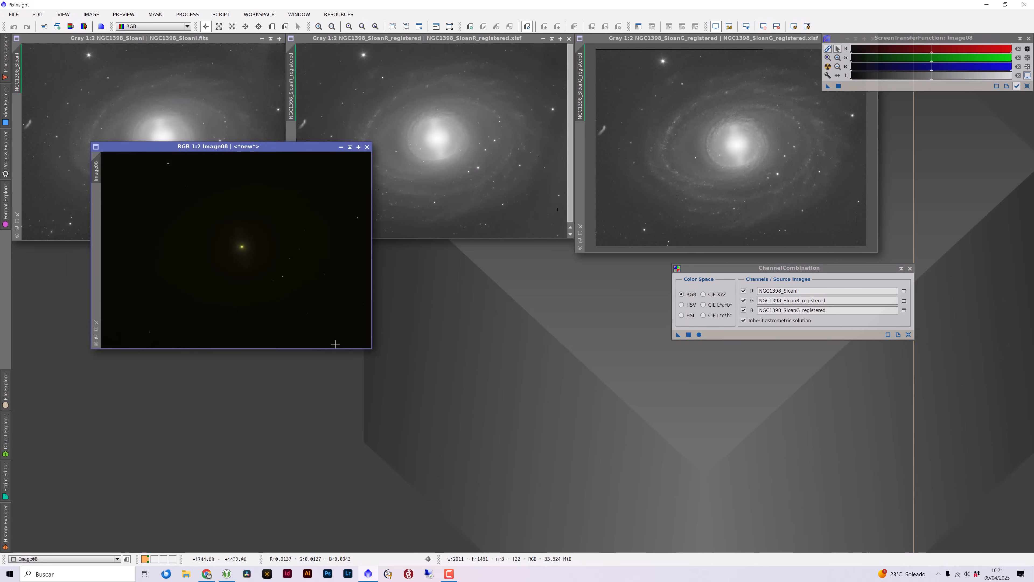
drag(373, 348, 615, 457)
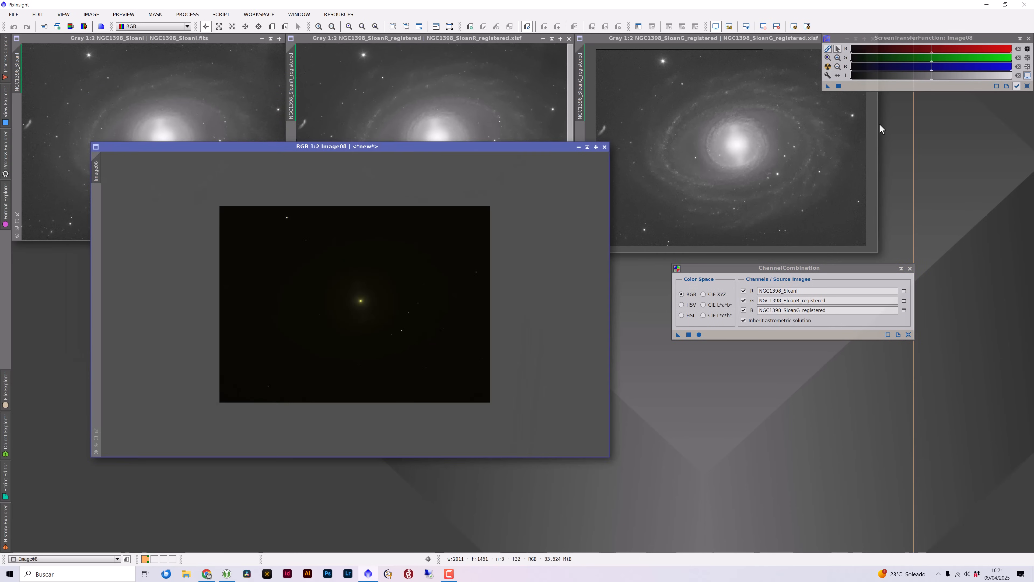
Step: Auto-stretch the RGB image's screen display with the channels unlinked, and enlarge its window slightly
click(828, 66)
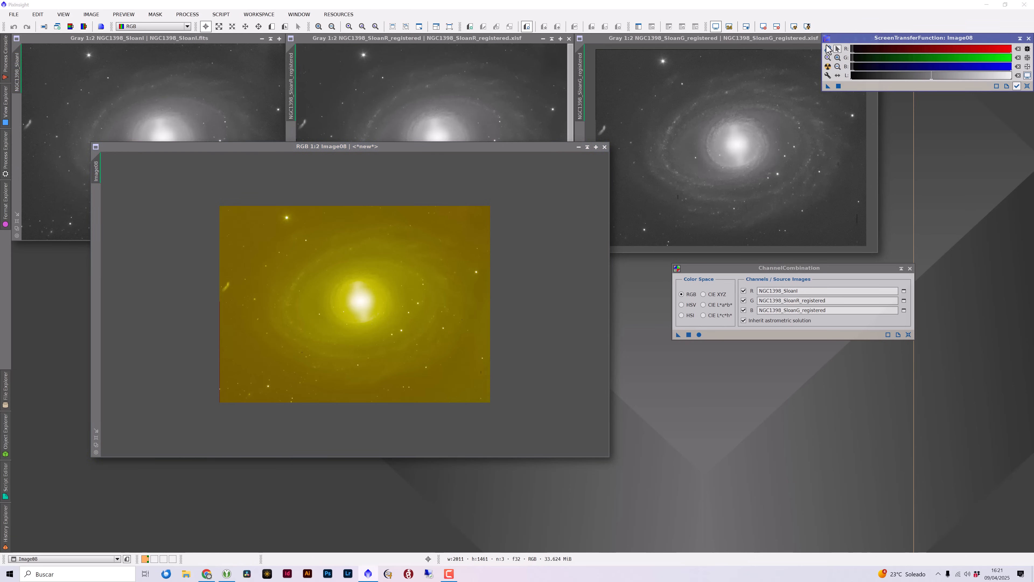
click(838, 76)
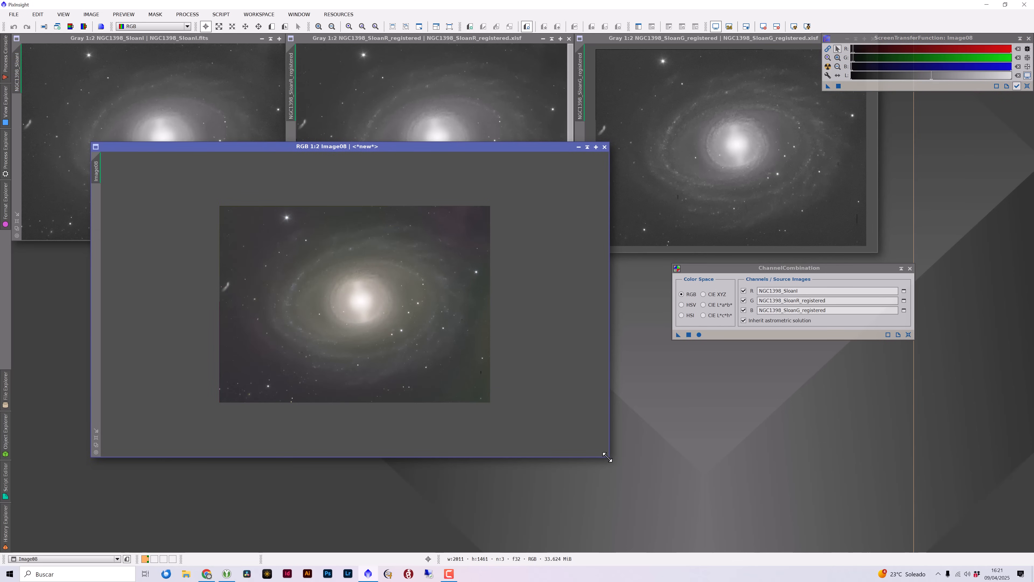
drag(609, 457, 630, 474)
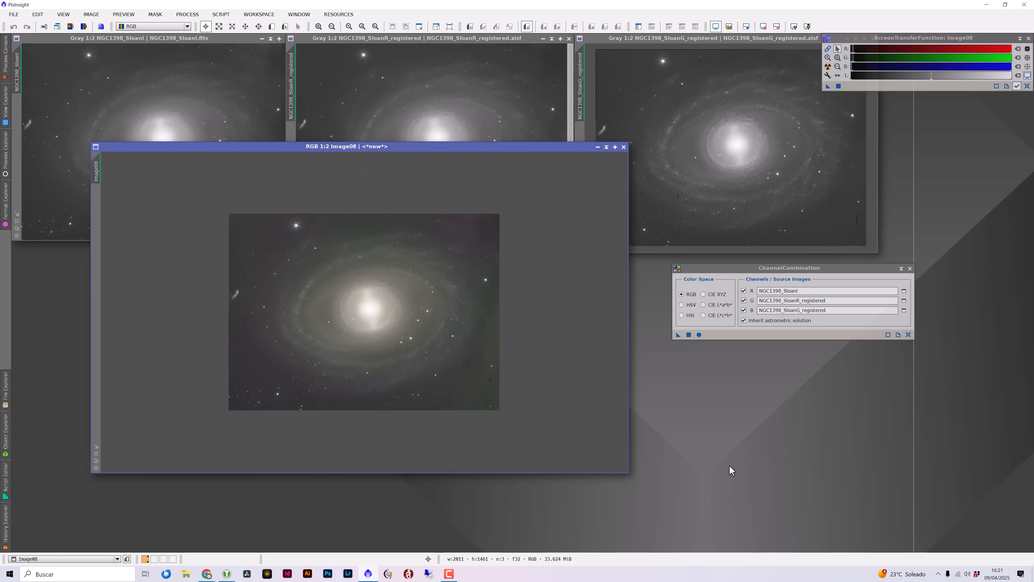
Step: Examine the colours of the galaxy core, spiral arms and stars in the combined RGB image at 1:1 and 2:1
key(ctrl+1)
key(ctrl+plus)
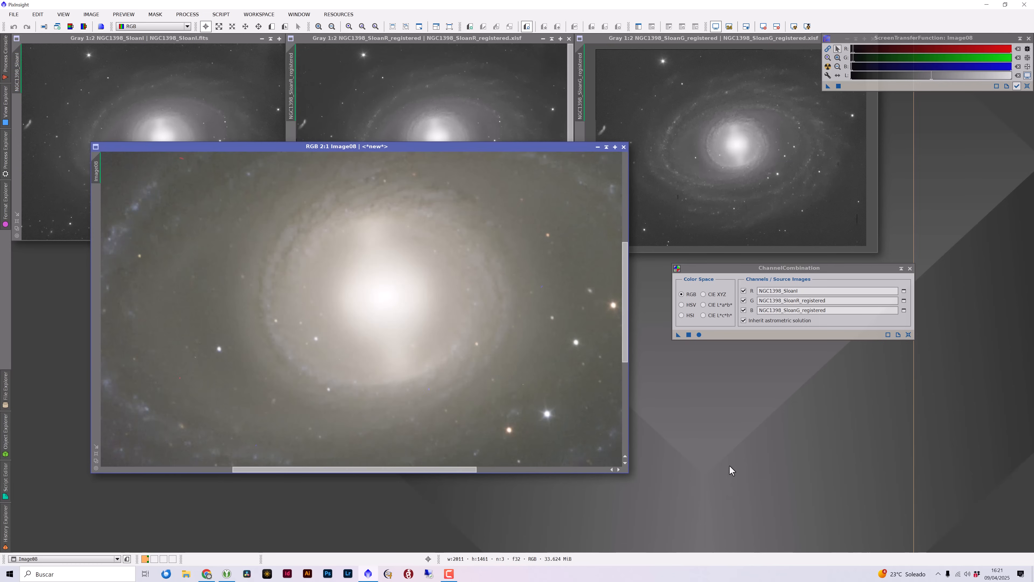
key(ctrl+minus)
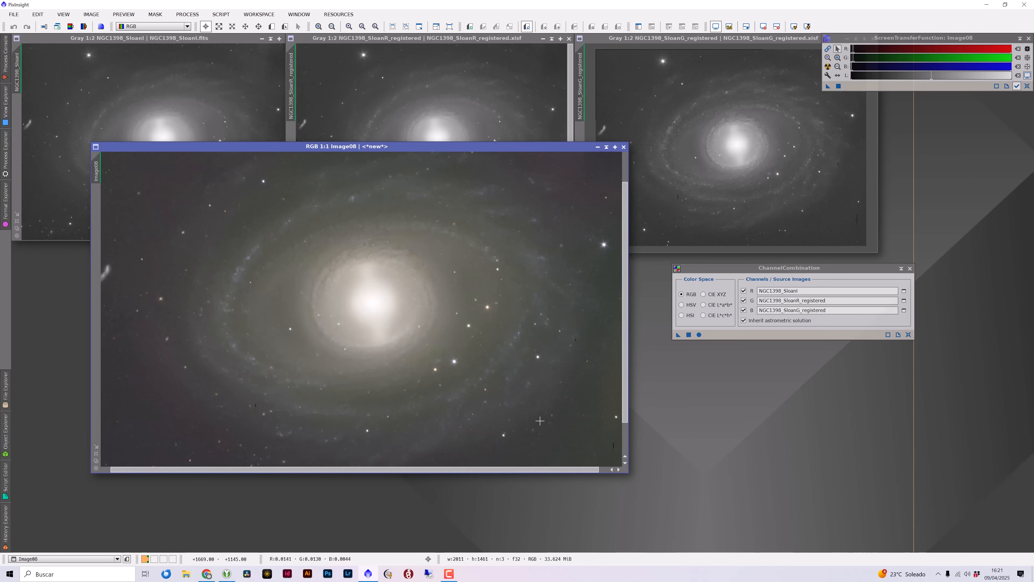
scroll(540, 421, up, 1)
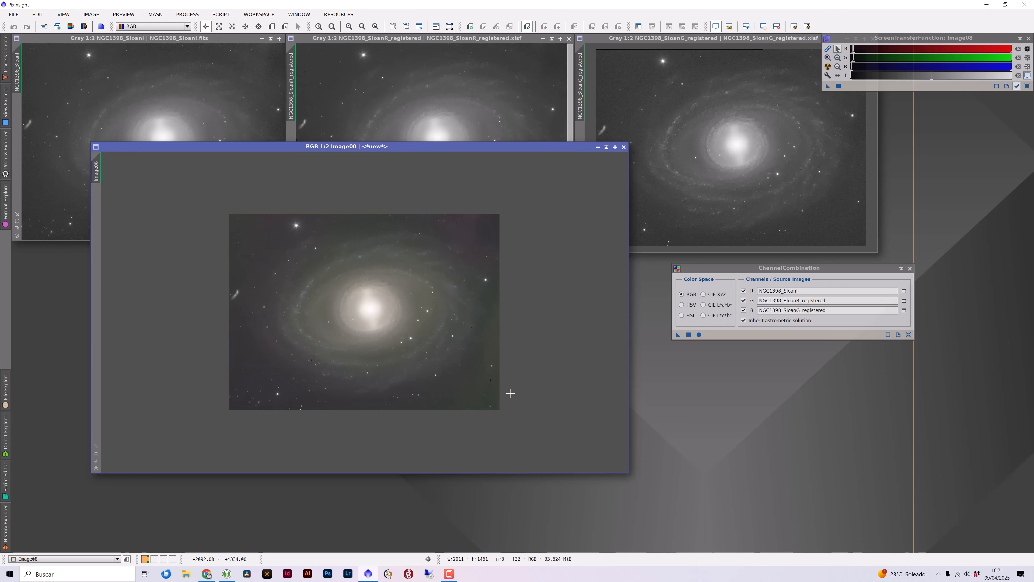
scroll(511, 393, down, 2)
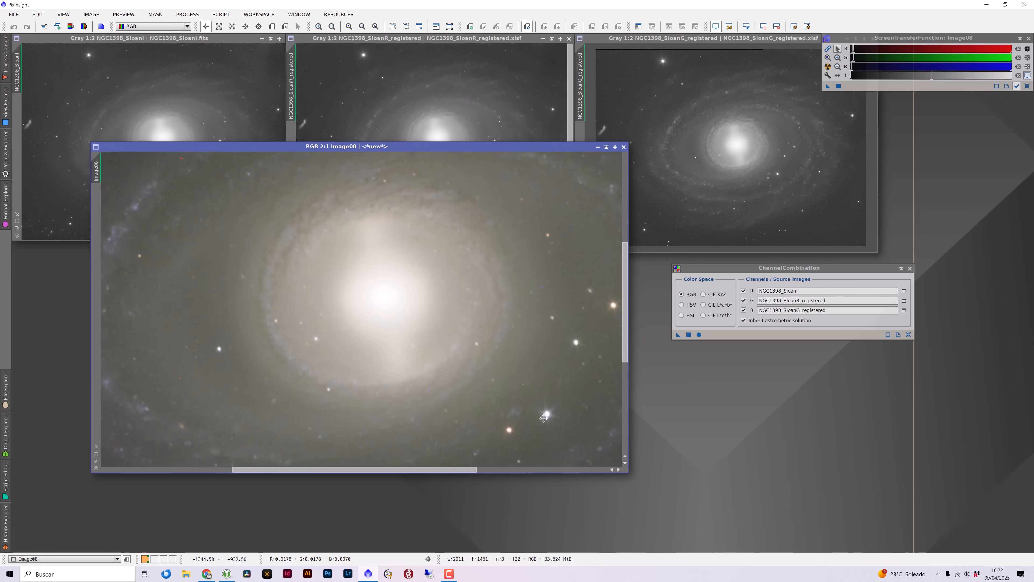
drag(509, 431, 442, 346)
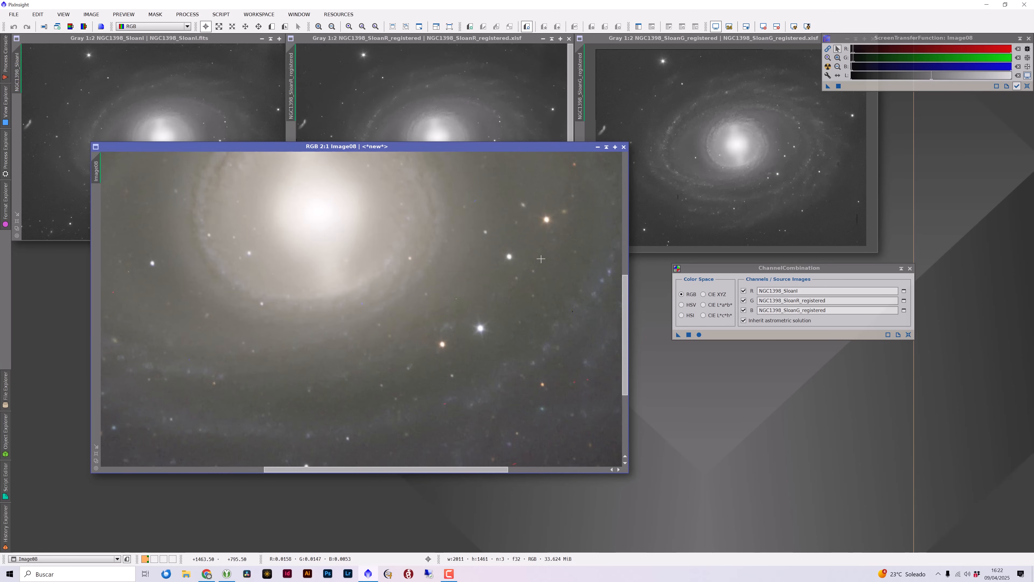
drag(560, 372, 498, 320)
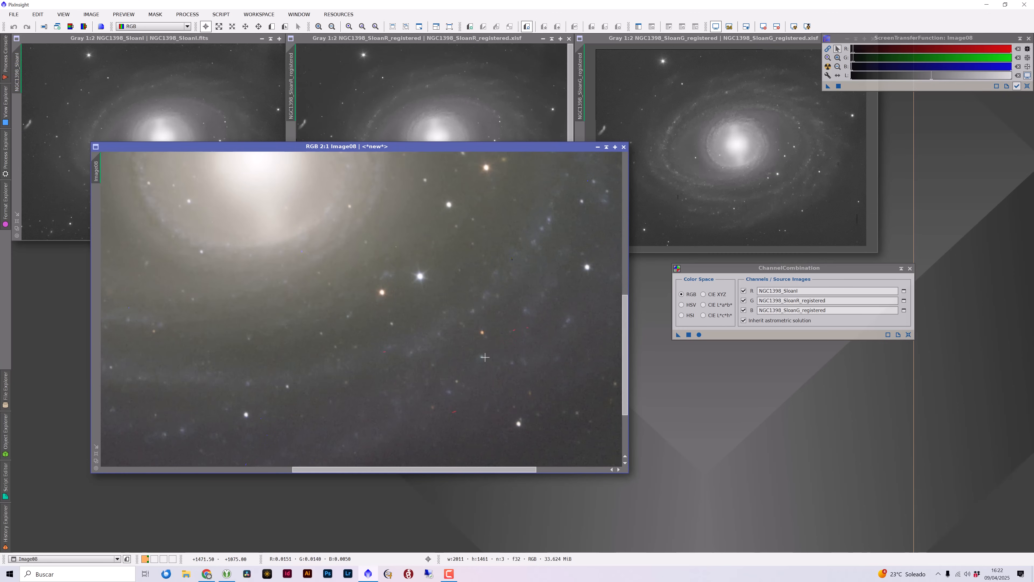
scroll(306, 329, up, 2)
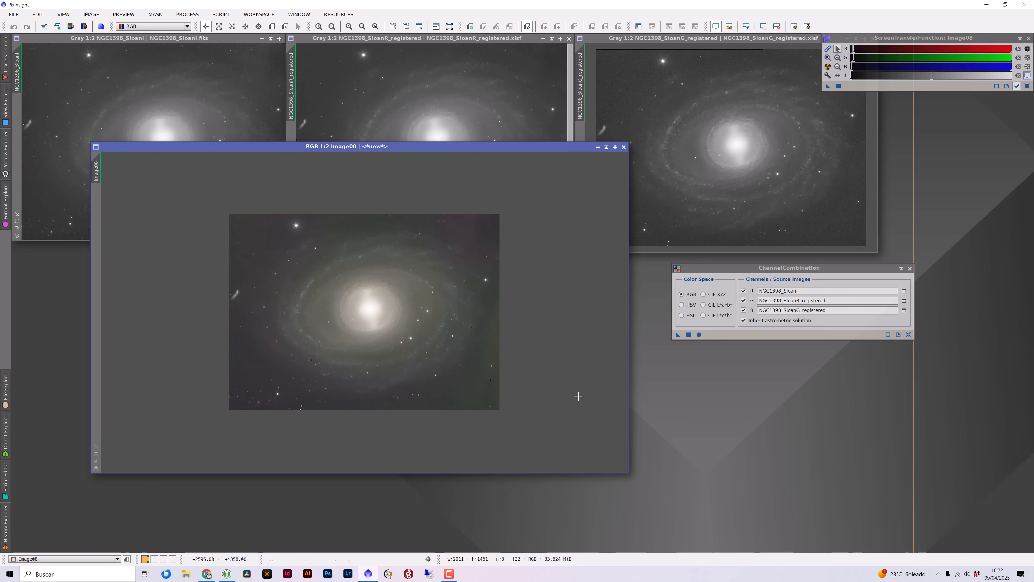
Step: Close the combined RGB image, and reset and close ChannelCombination
click(623, 146)
click(908, 334)
click(909, 269)
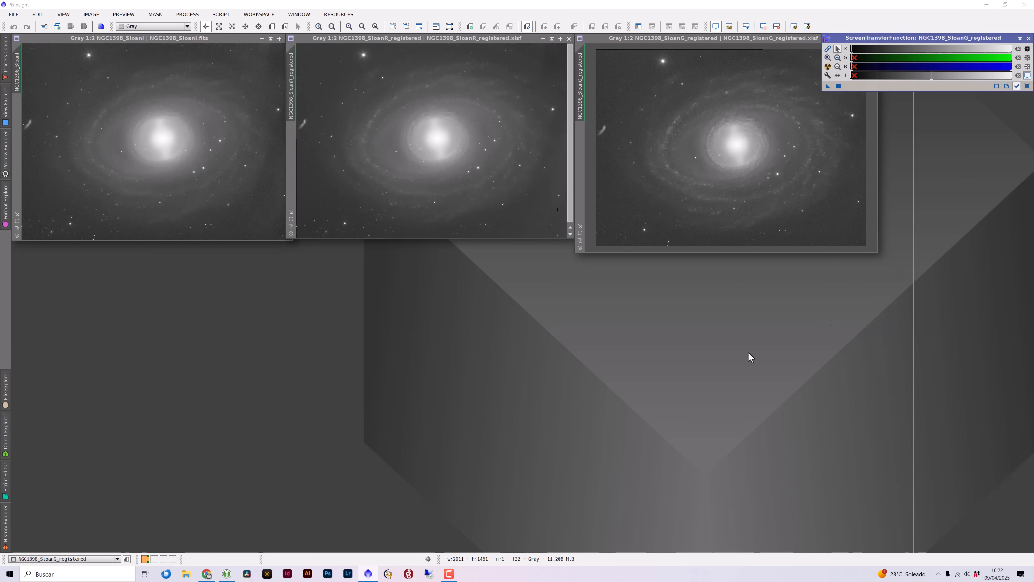
Step: Open the PixelMath process, expand its Destination settings and place its window in the free space below the images
click(189, 15)
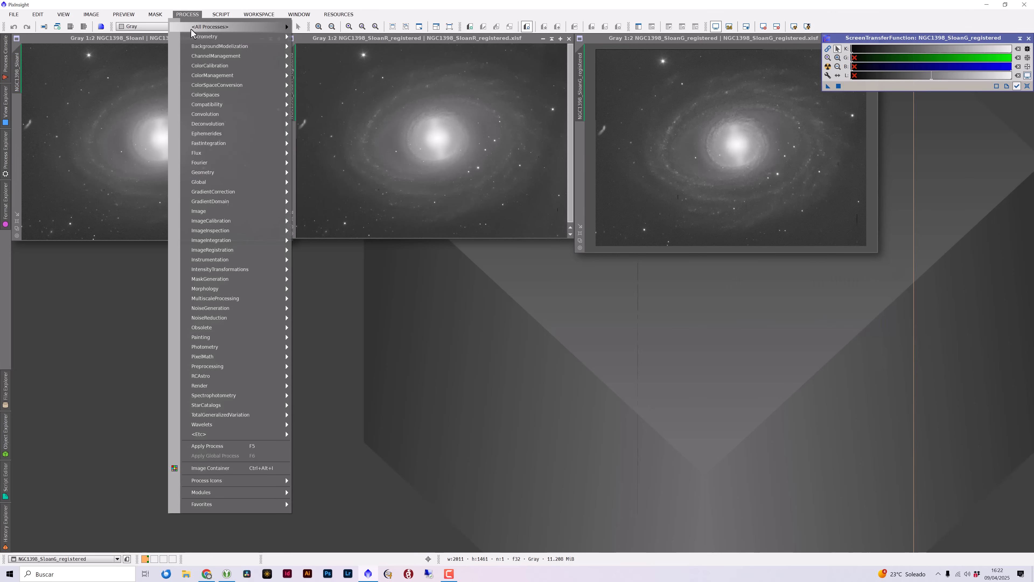
mouse_move(191, 28)
click(443, 387)
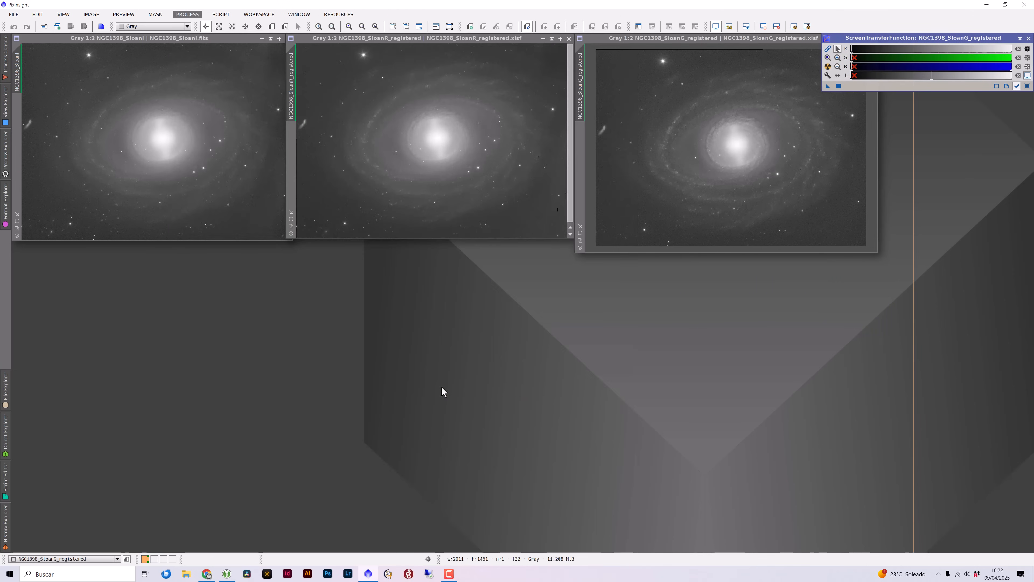
drag(634, 270, 720, 274)
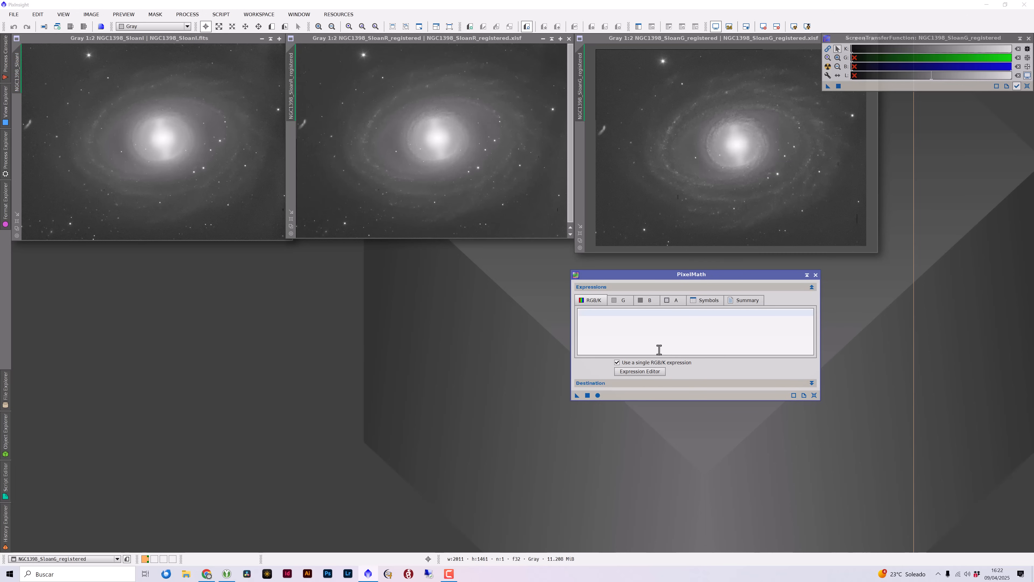
click(652, 382)
drag(714, 274, 737, 241)
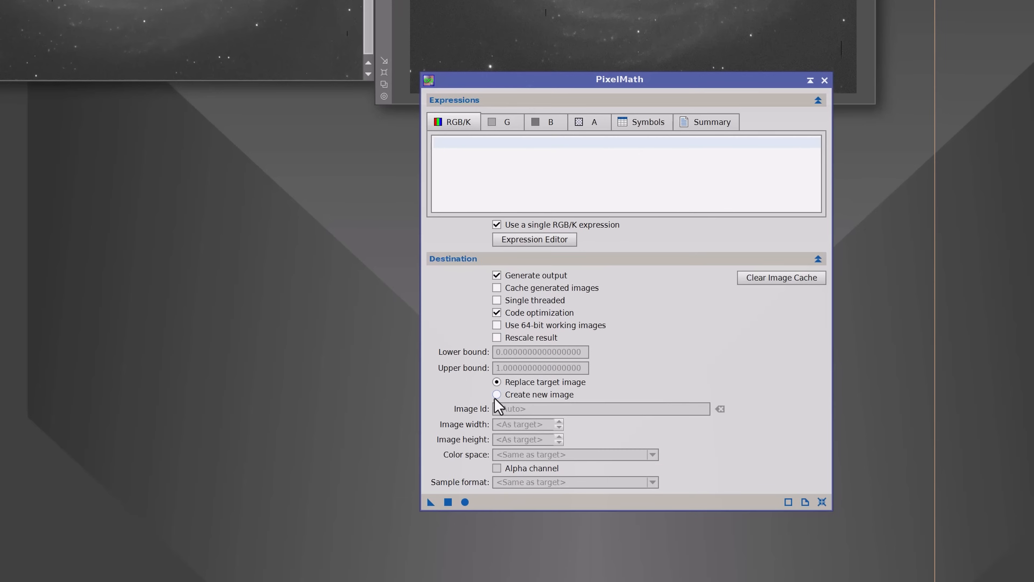
Step: Set PixelMath to create a new image with a separate expression for each channel, and open the Expression Editor
click(496, 394)
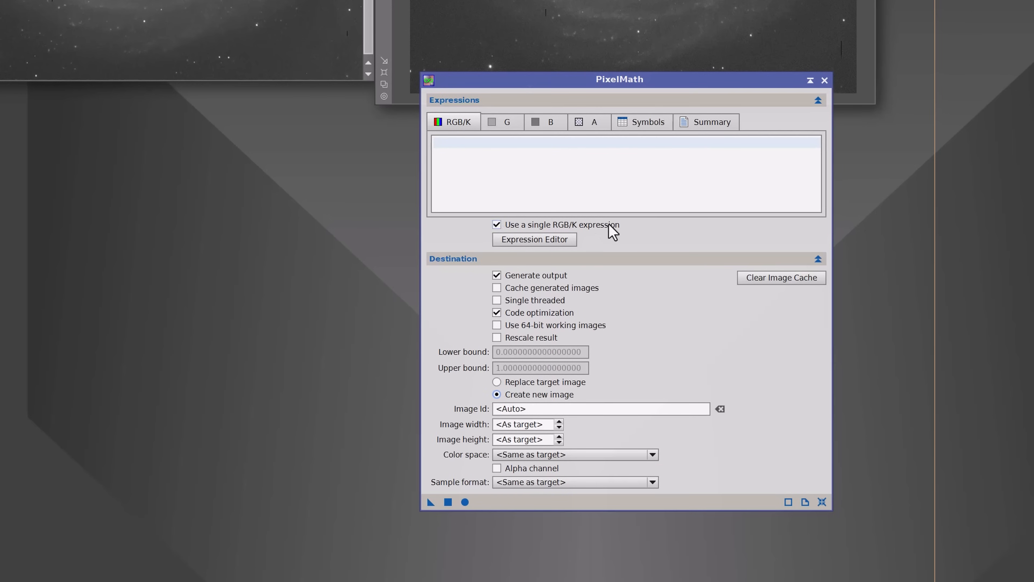
click(497, 224)
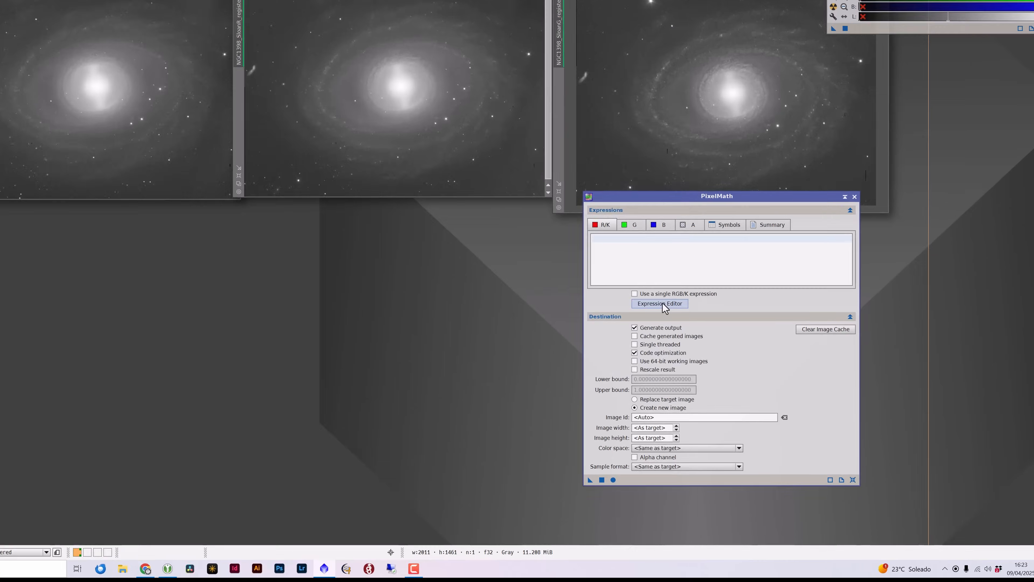
click(661, 303)
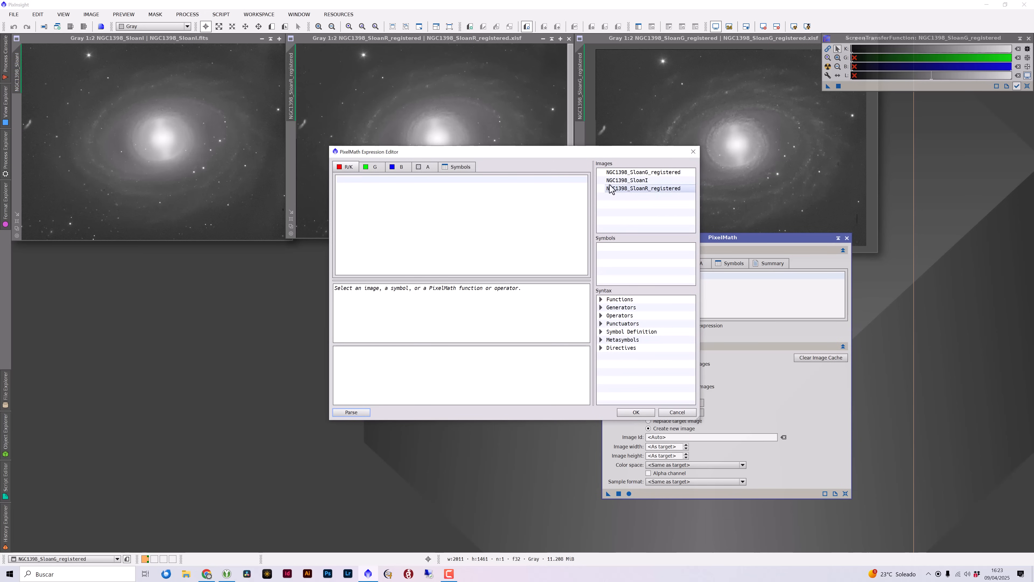
Step: Assign NGC1398_SloanI to the red expression, NGC1398_SloanR_registered to green and NGC1398_SloanG_registered to blue
double_click(620, 181)
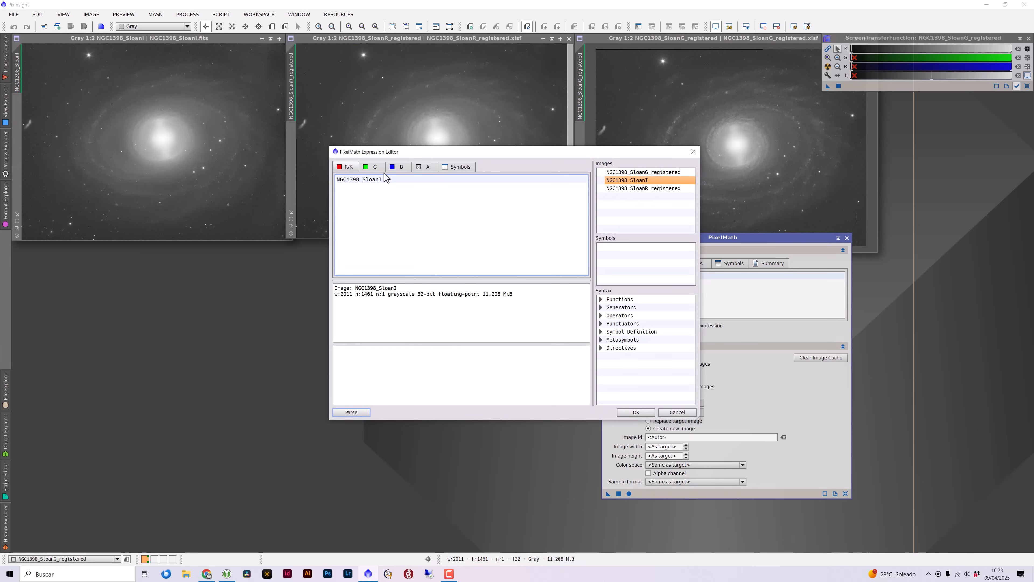
click(375, 167)
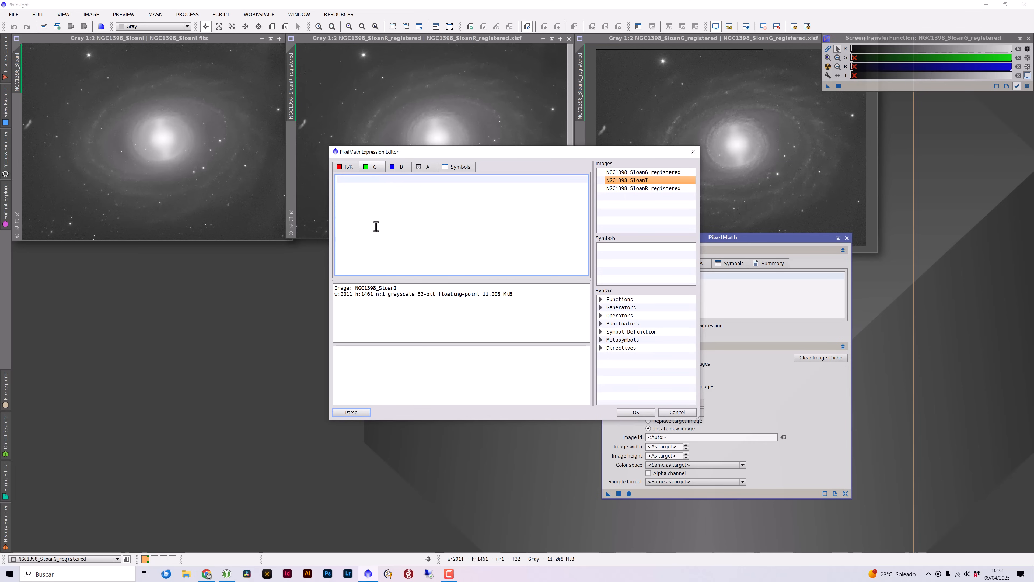
double_click(658, 189)
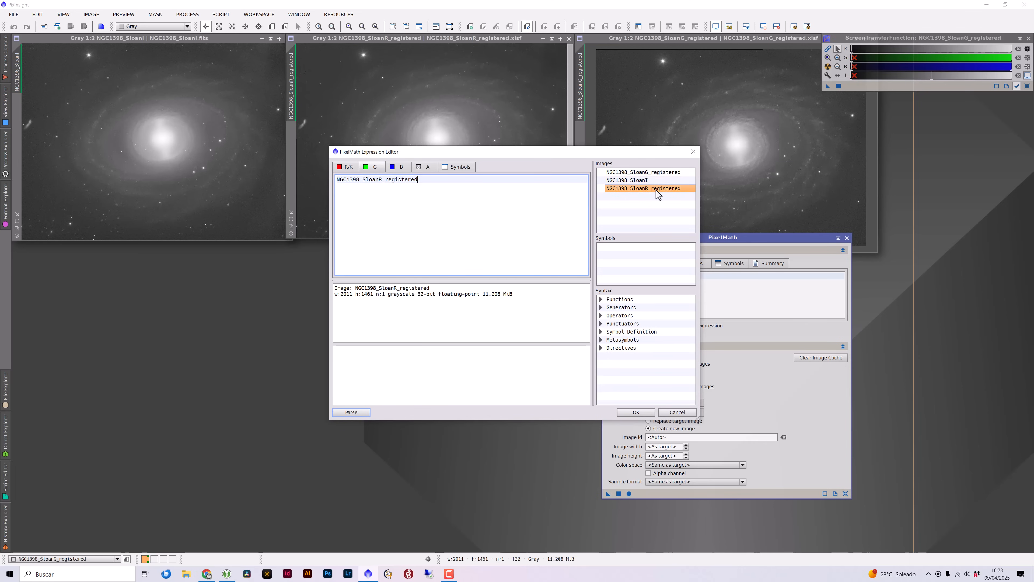
click(401, 167)
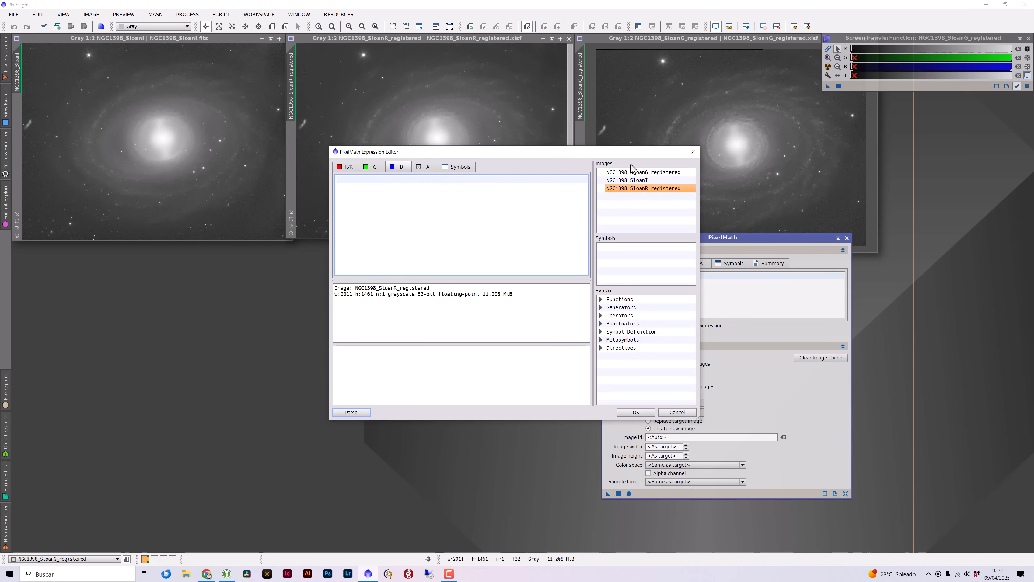
click(632, 173)
double_click(631, 173)
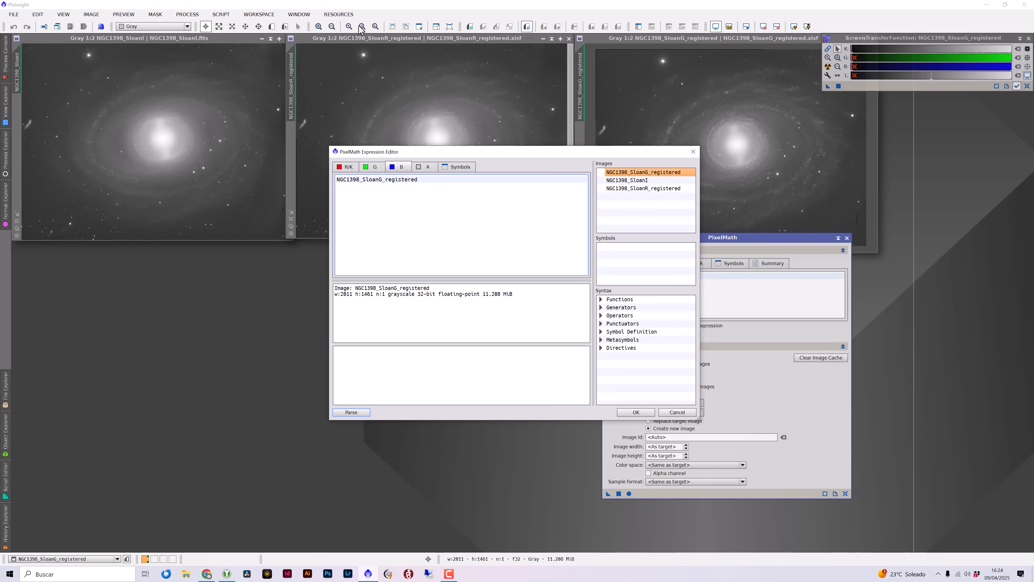
Step: Multiply the red expression by 0.8 to make NGC1398_SloanI*0.8, check the green and blue expressions, and accept the editor
click(347, 168)
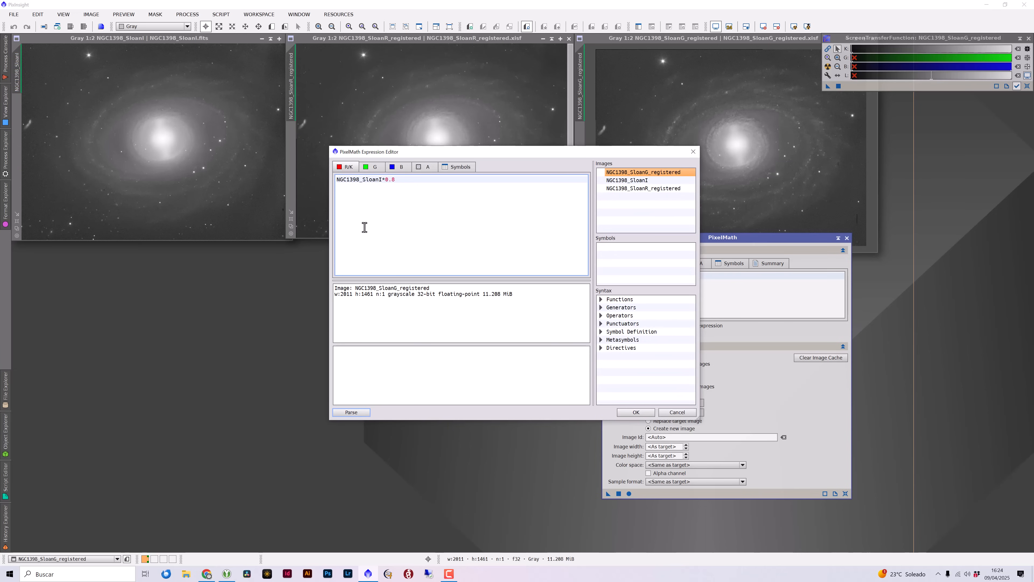
click(374, 167)
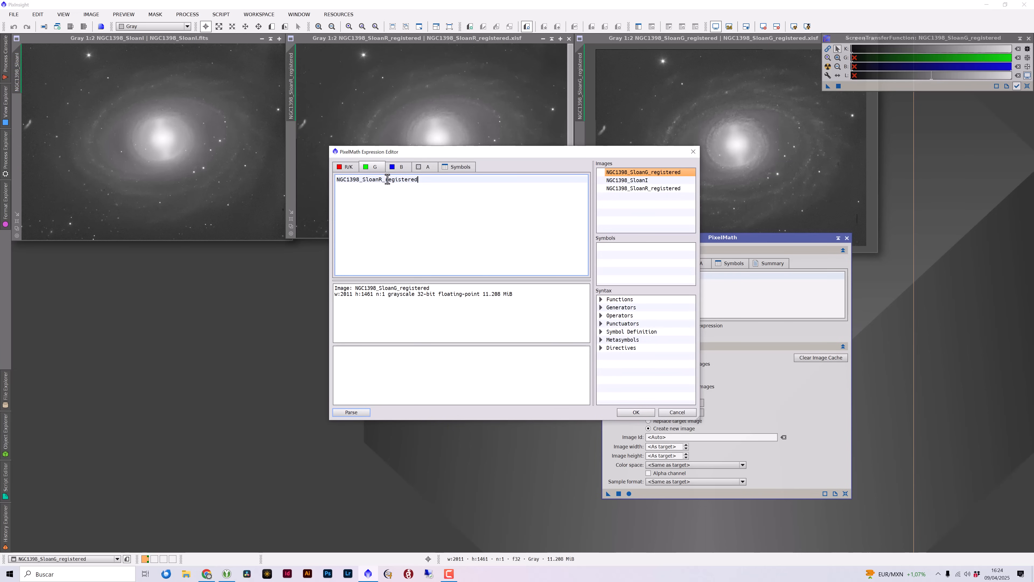
click(401, 167)
click(346, 166)
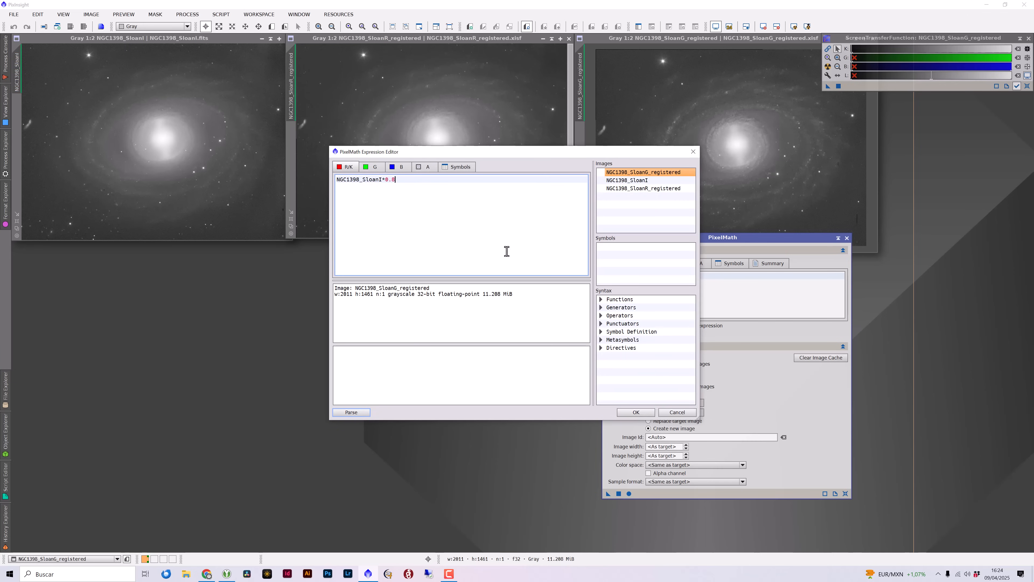
click(643, 412)
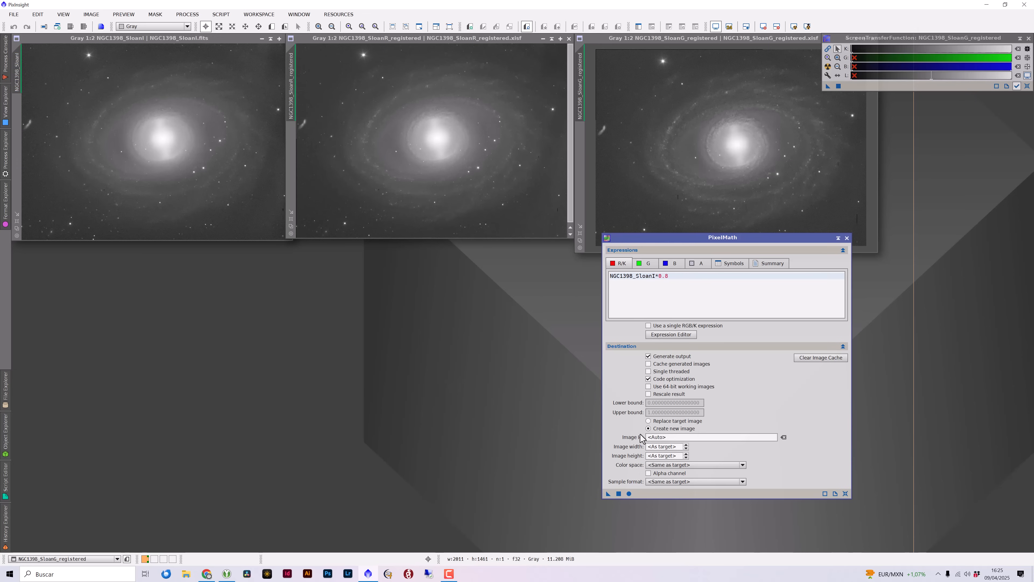
Step: Set the output colour space to RGB Color and run PixelMath
click(655, 467)
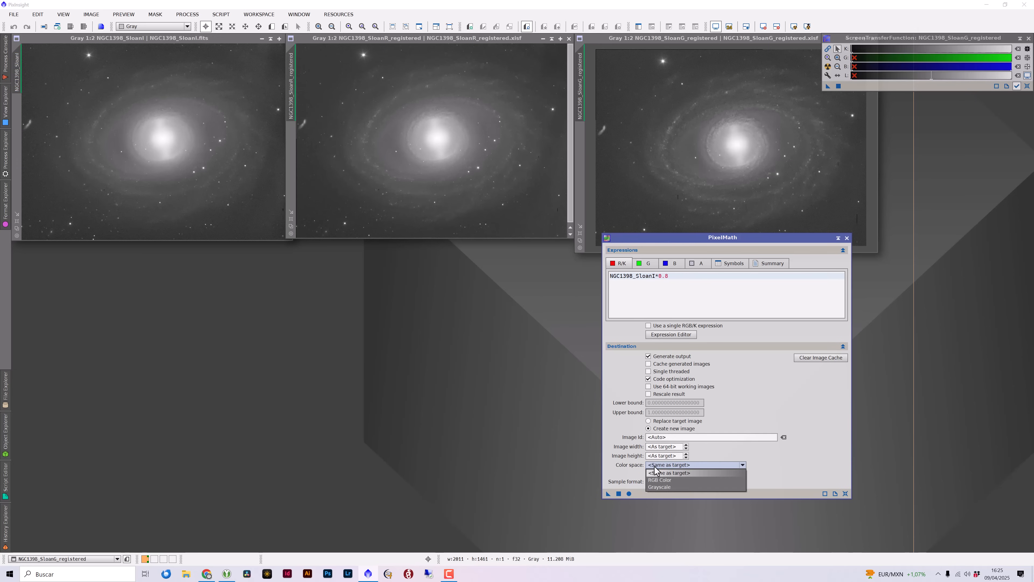
click(656, 480)
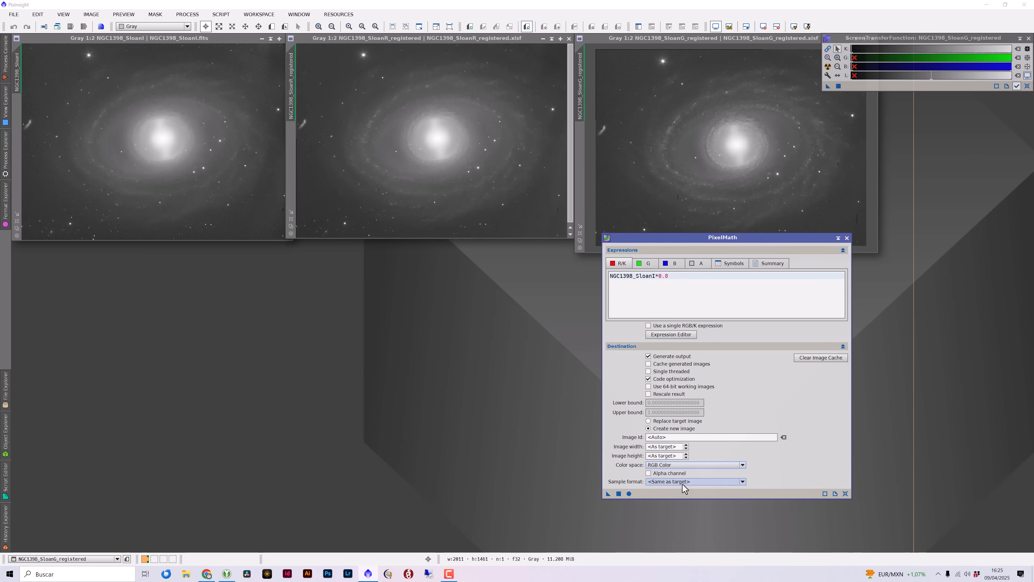
click(619, 493)
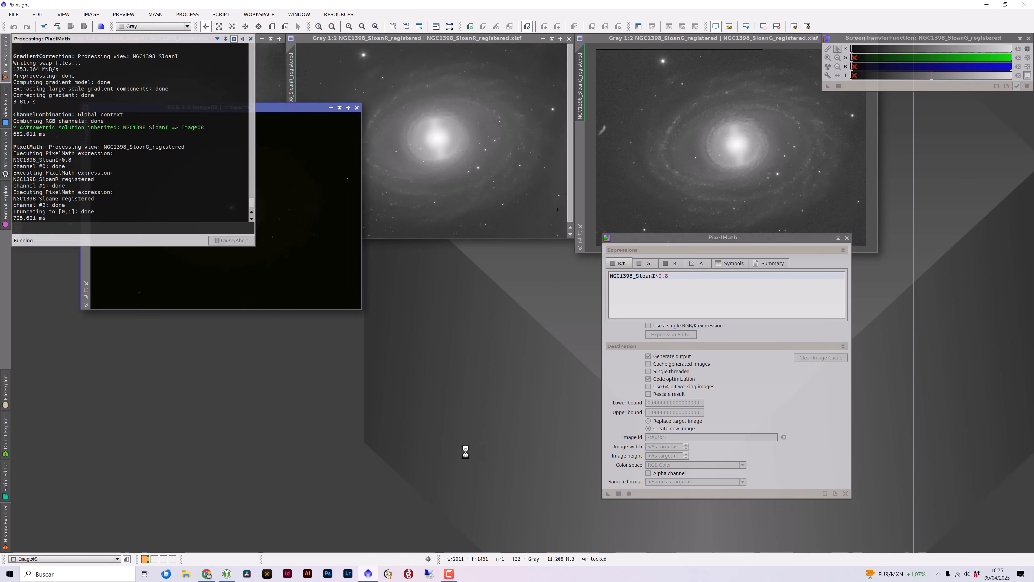
Step: Reposition and enlarge the new RGB image's window, and auto-stretch its display first with linked and finally with unlinked channels
drag(230, 107, 283, 159)
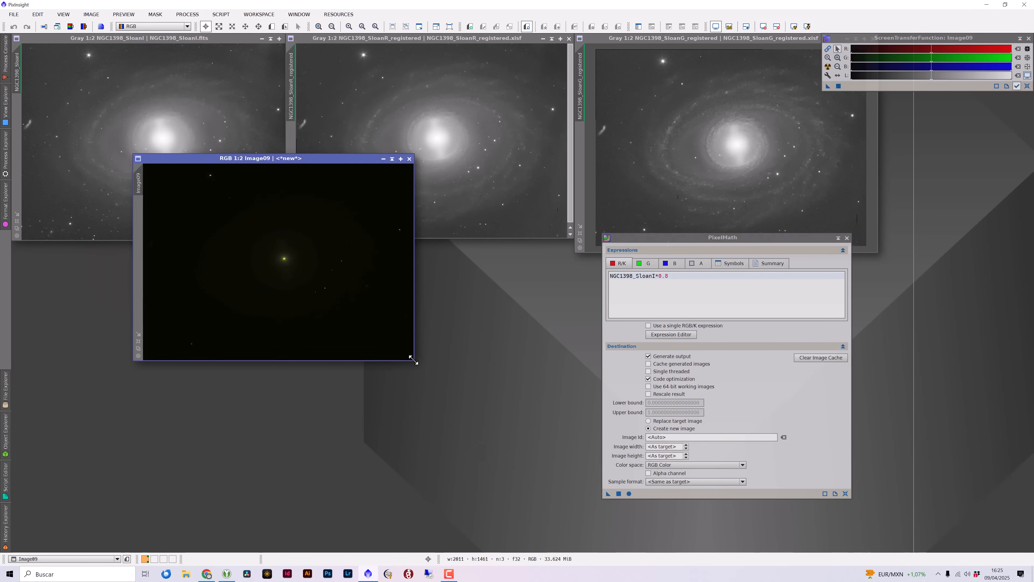
drag(412, 359, 520, 425)
click(830, 50)
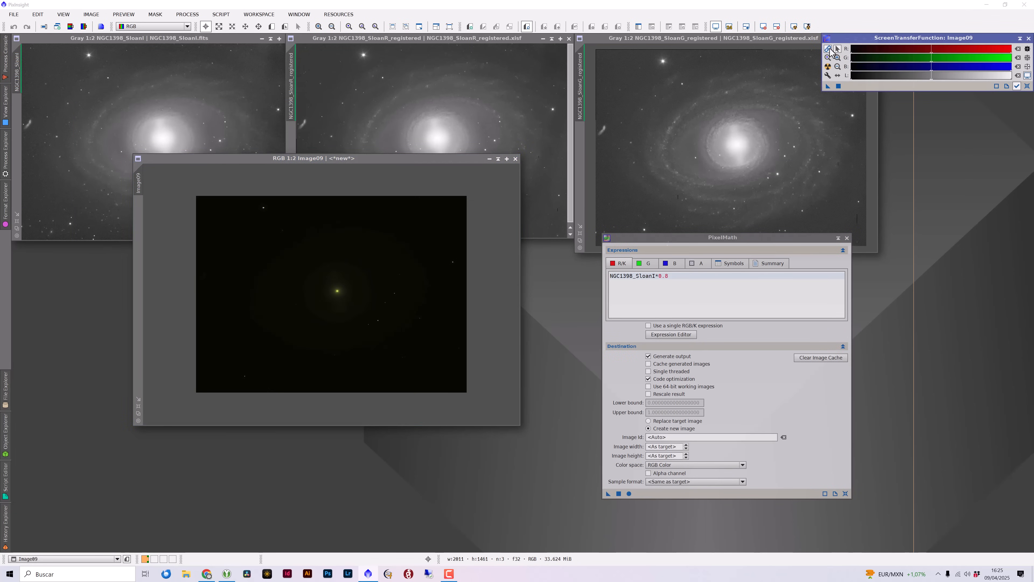
click(829, 66)
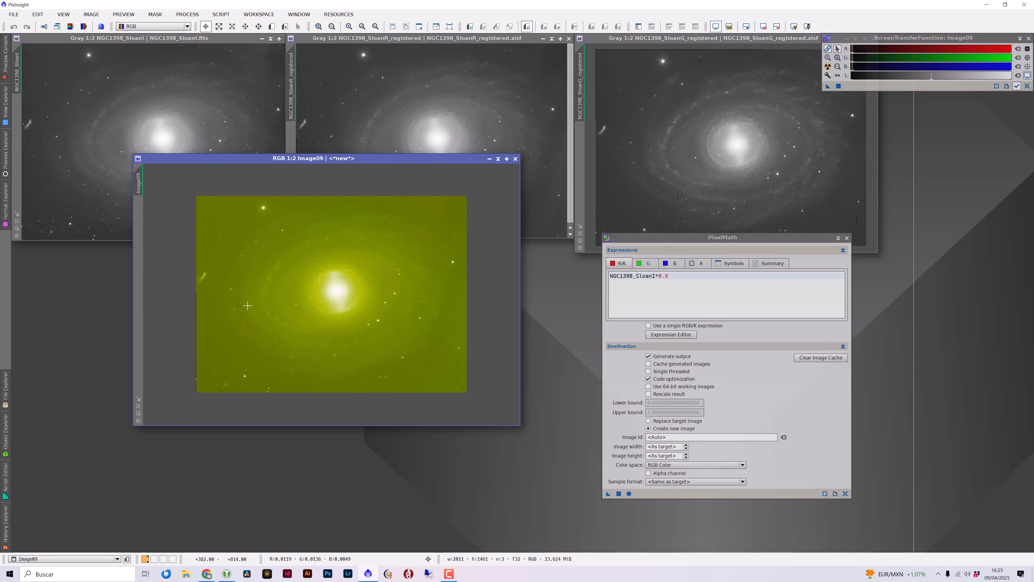
click(828, 49)
click(828, 66)
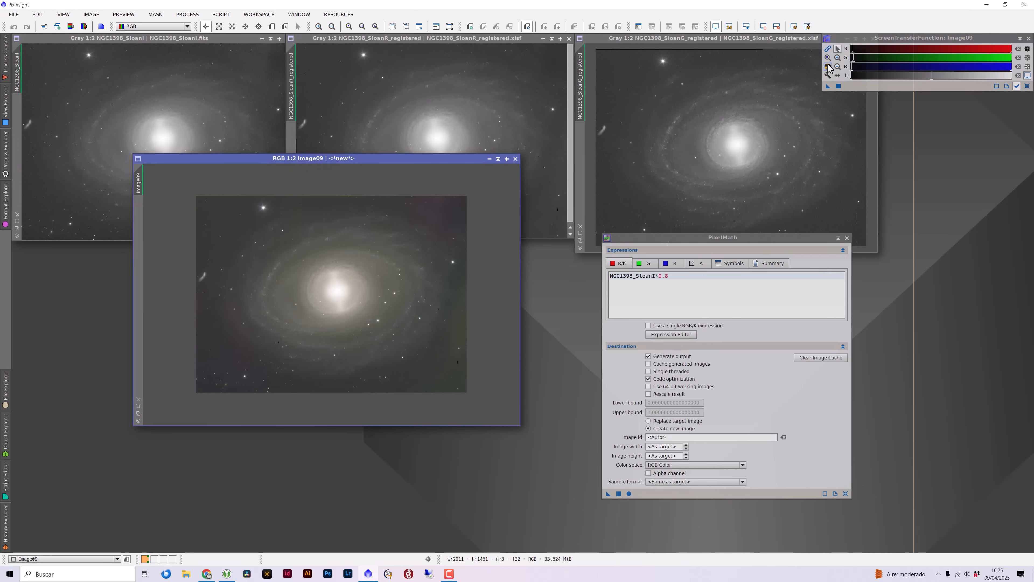
Step: Examine the colours of the galaxy core, arms and background at 1:1 and 1:2 in a larger image window, clear of PixelMath
drag(521, 428, 636, 493)
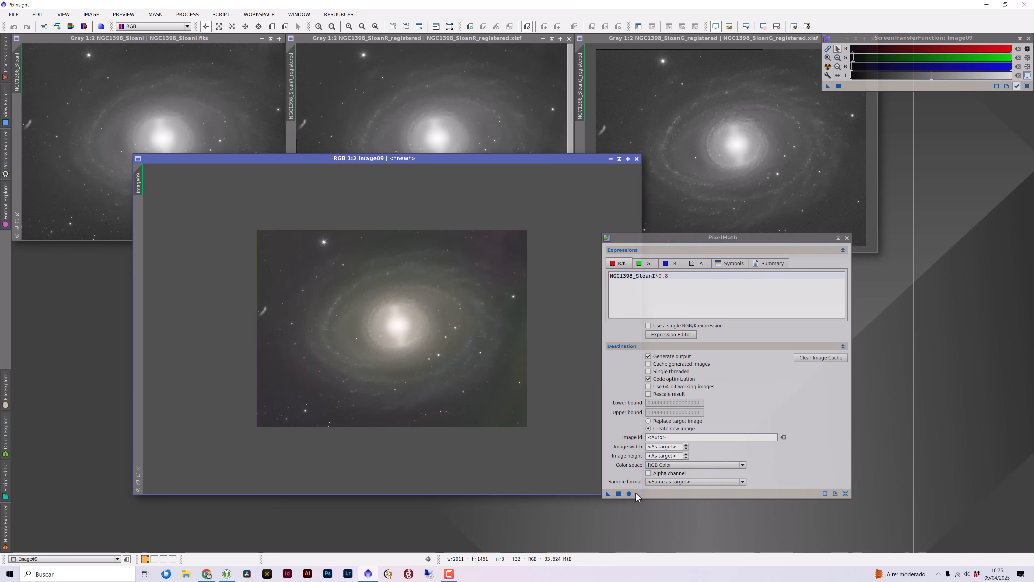
key(ctrl+plus)
key(ctrl+plus)
key(ctrl+minus)
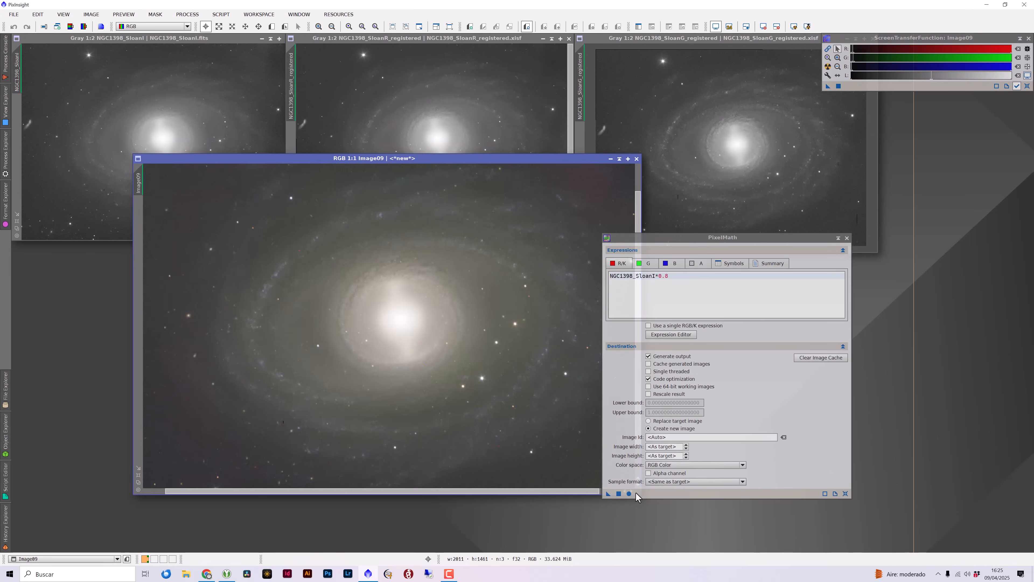
drag(638, 240, 722, 233)
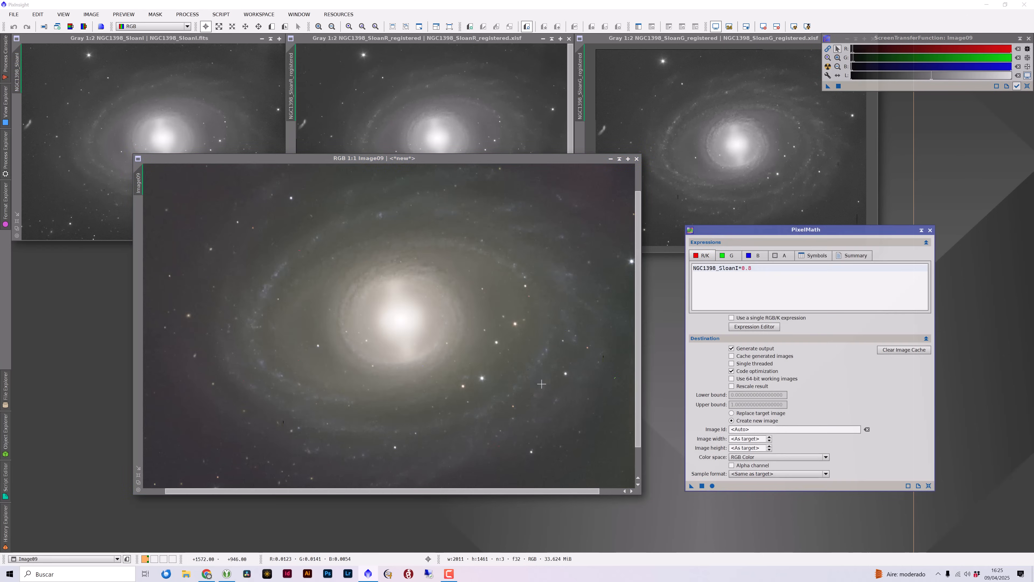
click(524, 379)
key(alt+p)
drag(481, 349, 456, 314)
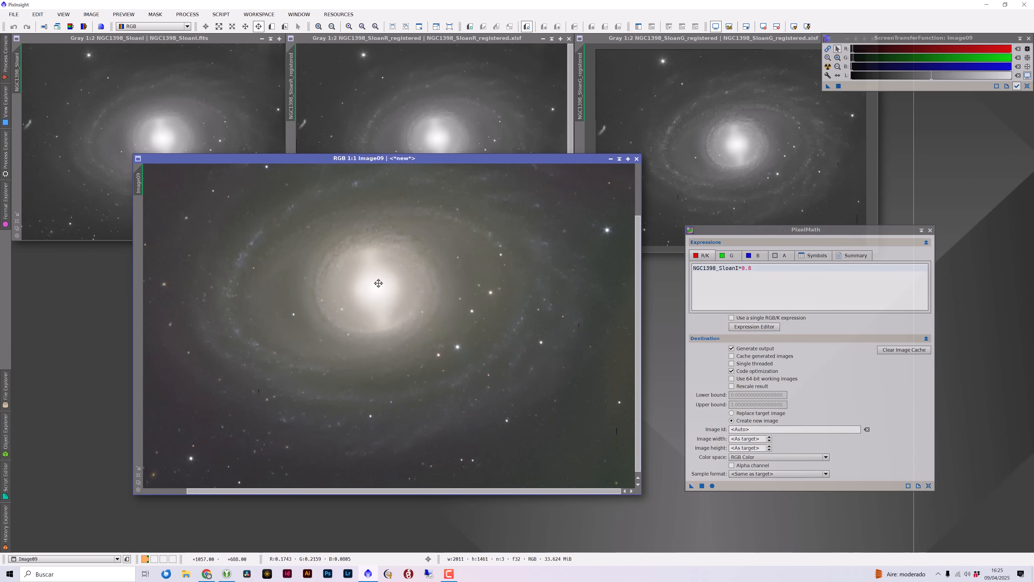
key(alt+r)
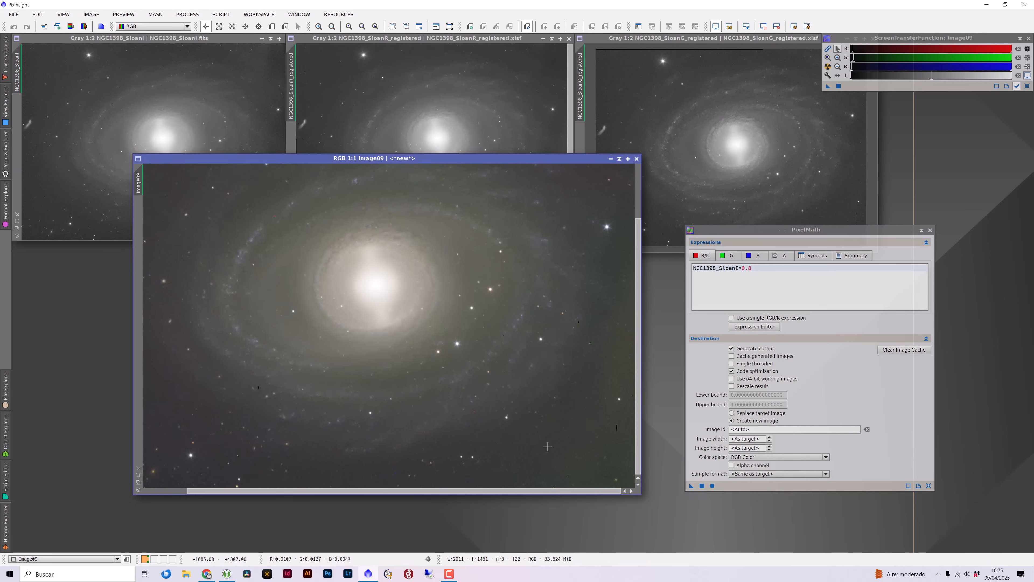
scroll(547, 446, down, 1)
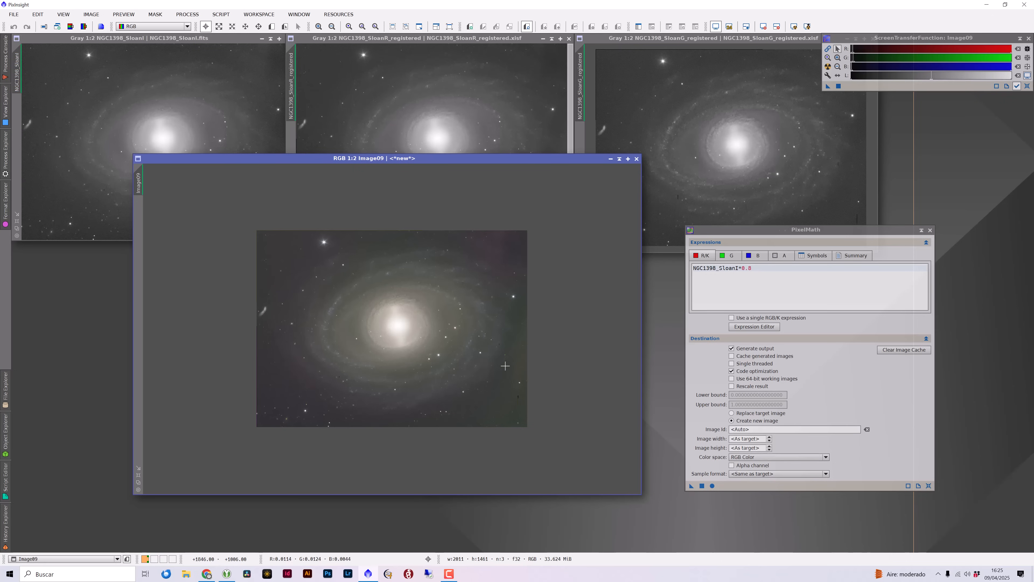
scroll(506, 394, up, 1)
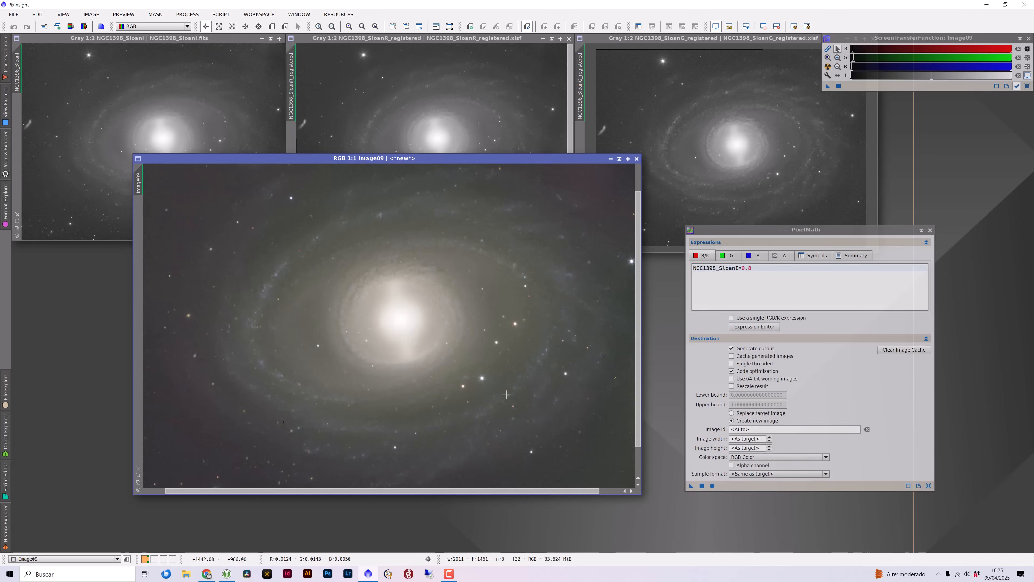
scroll(506, 394, down, 1)
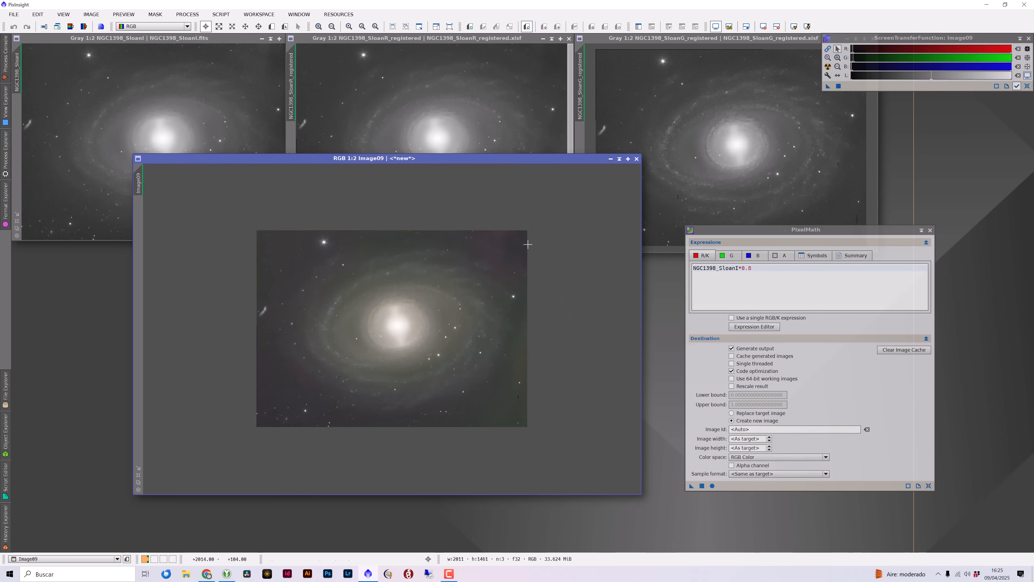
Step: Close the RGB image, change PixelMath's green expression to NGC1398_SloanR_registered*0.8, and run it again to create a new image
click(636, 158)
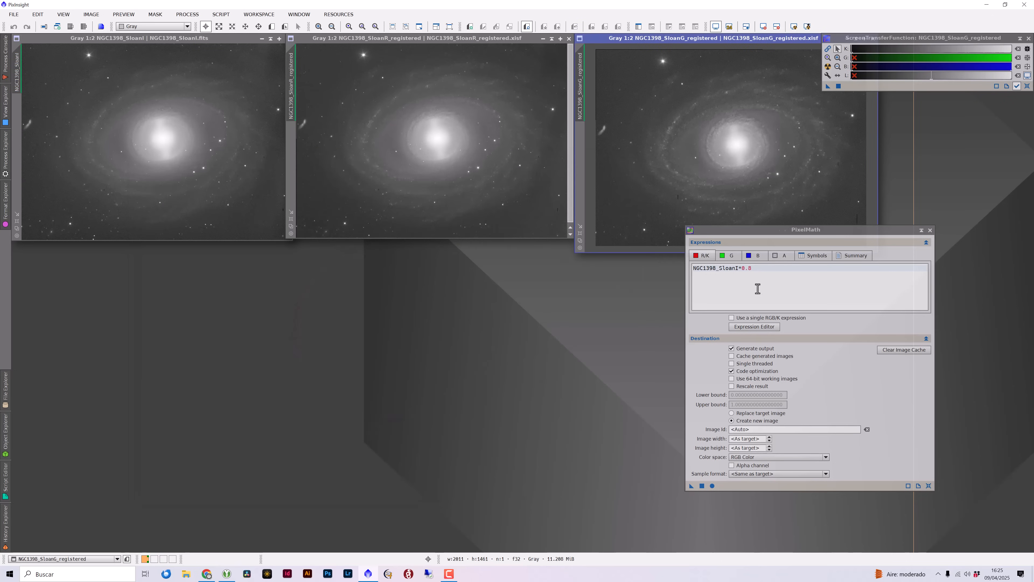
click(726, 257)
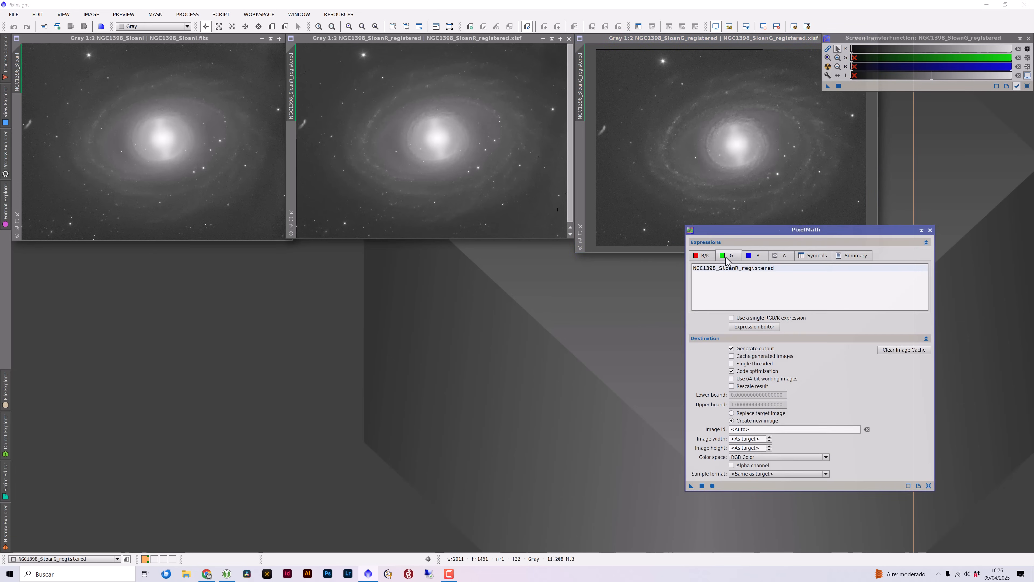
click(781, 273)
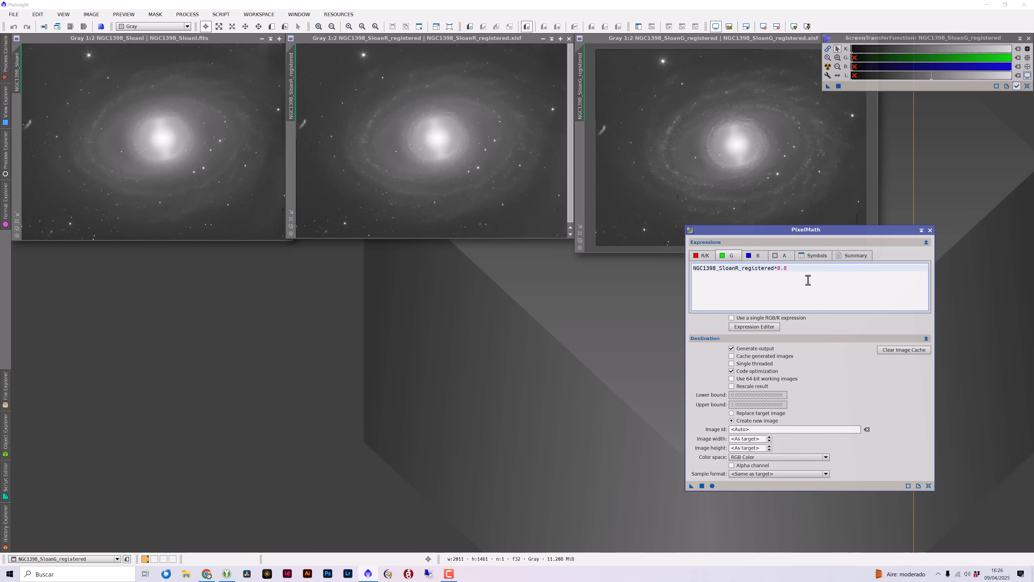
drag(692, 485, 575, 437)
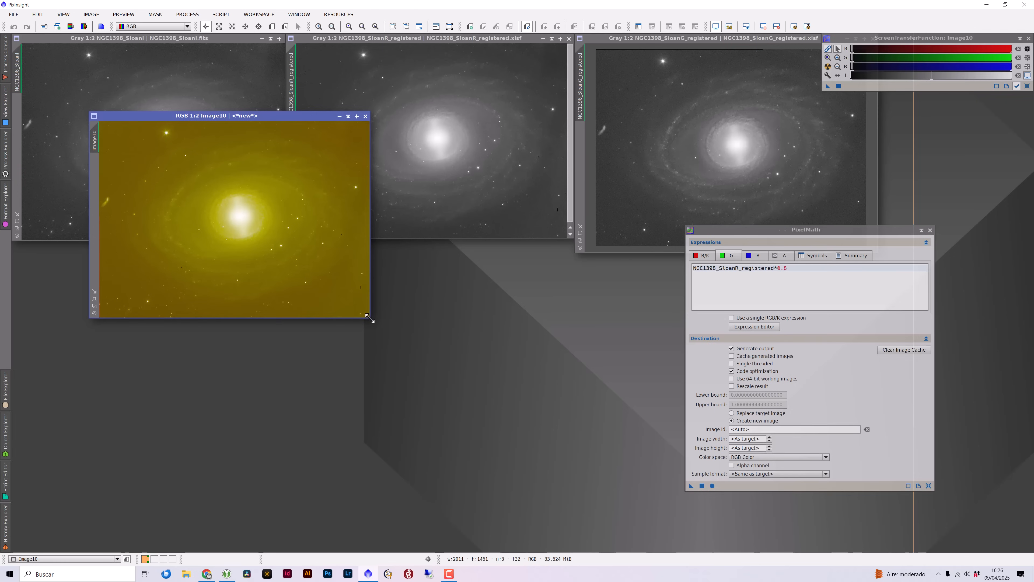
Step: Auto-stretch the new RGB image with unlinked channels in an enlarged window and examine its colours up to 2:1
drag(370, 318, 513, 437)
key(ctrl+a)
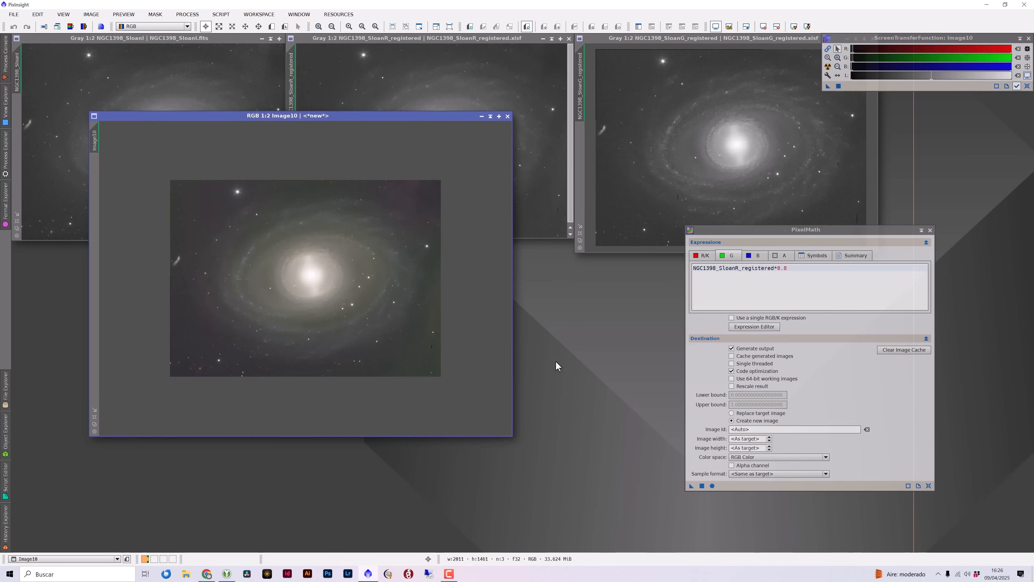
key(ctrl+1)
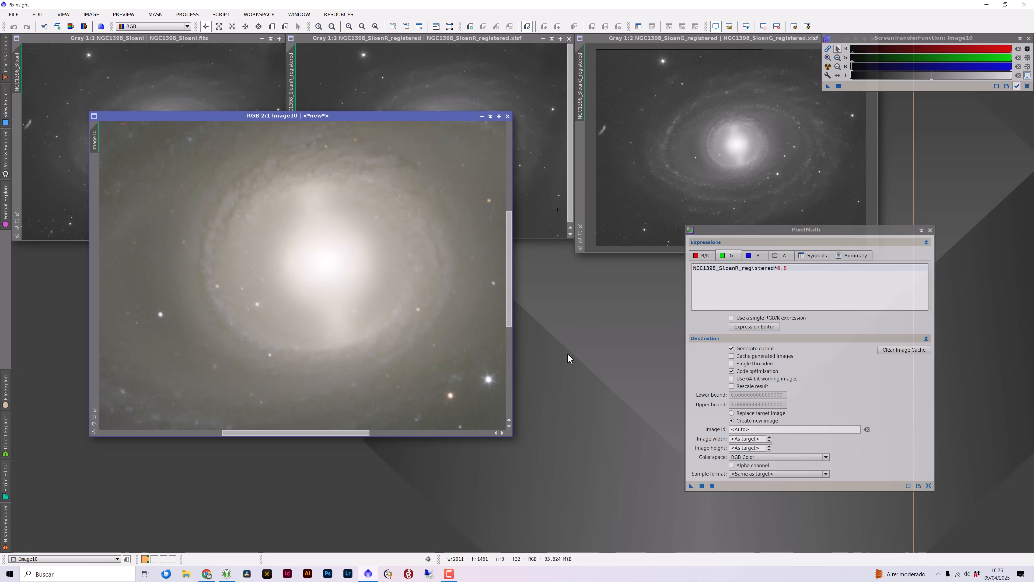
key(ctrl+plus)
key(ctrl+minus)
key(ctrl+minus)
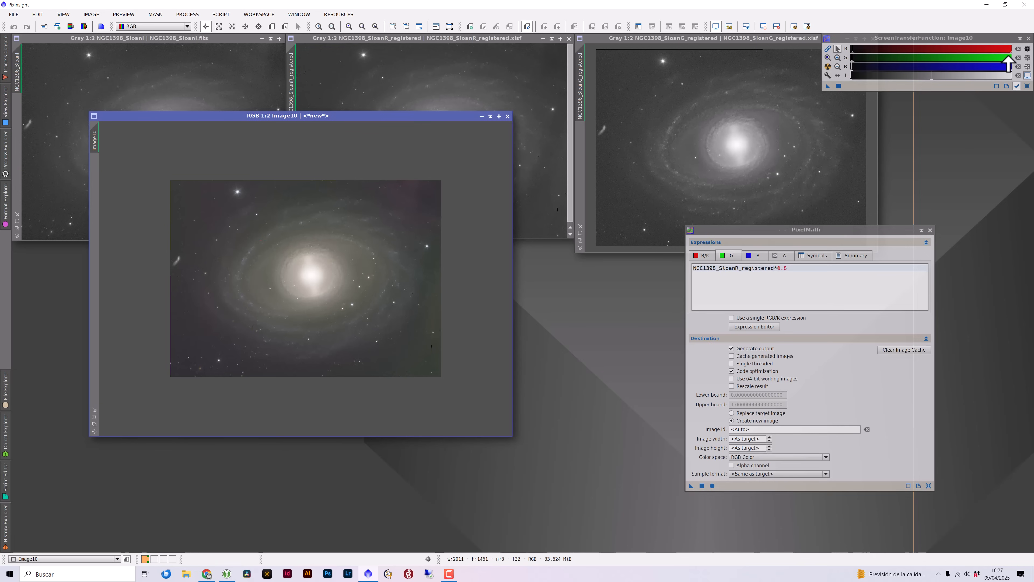
Step: Reset the ScreenTransferFunction so the new RGB image is displayed without a stretch
click(1027, 86)
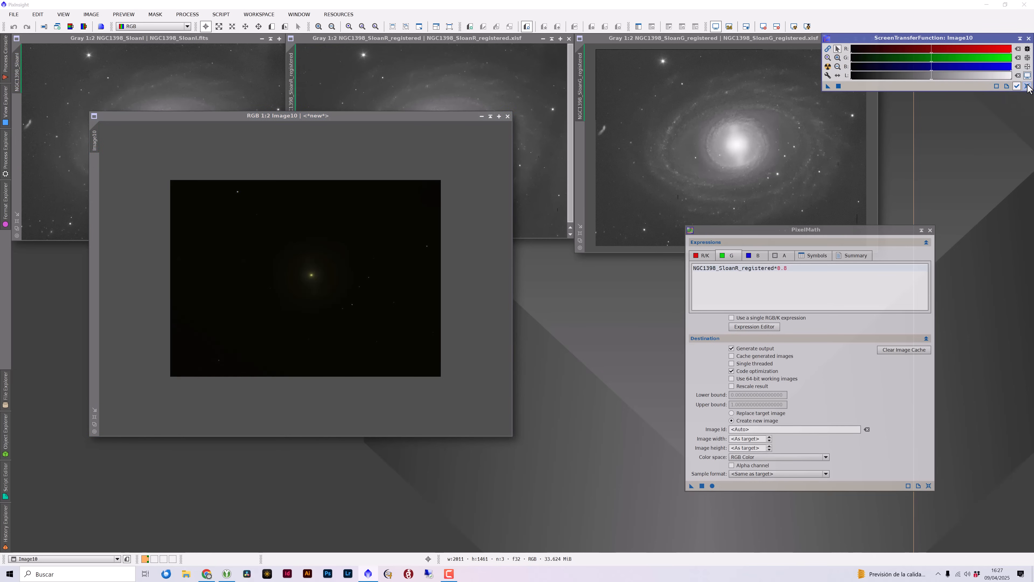
Step: Auto-stretch the new RGB image, and close PixelMath and the Sloan channel images so only the combined image stays open
click(827, 68)
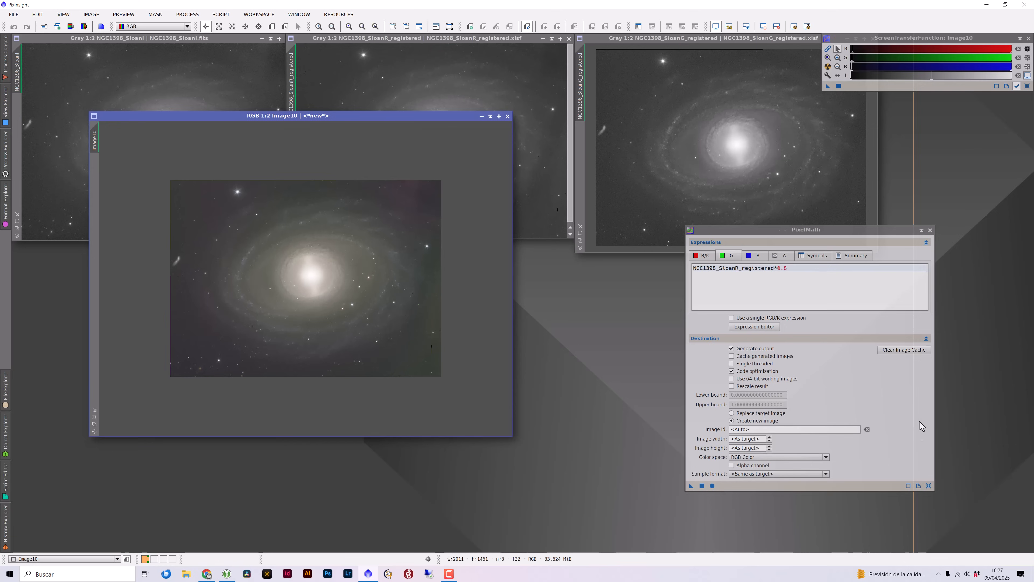
click(931, 231)
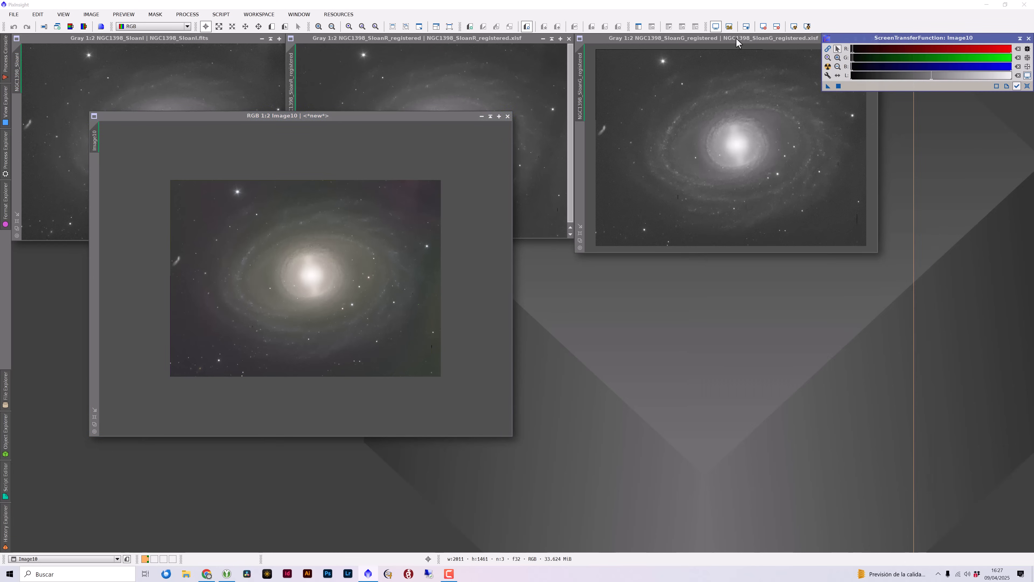
drag(736, 37, 698, 96)
click(829, 96)
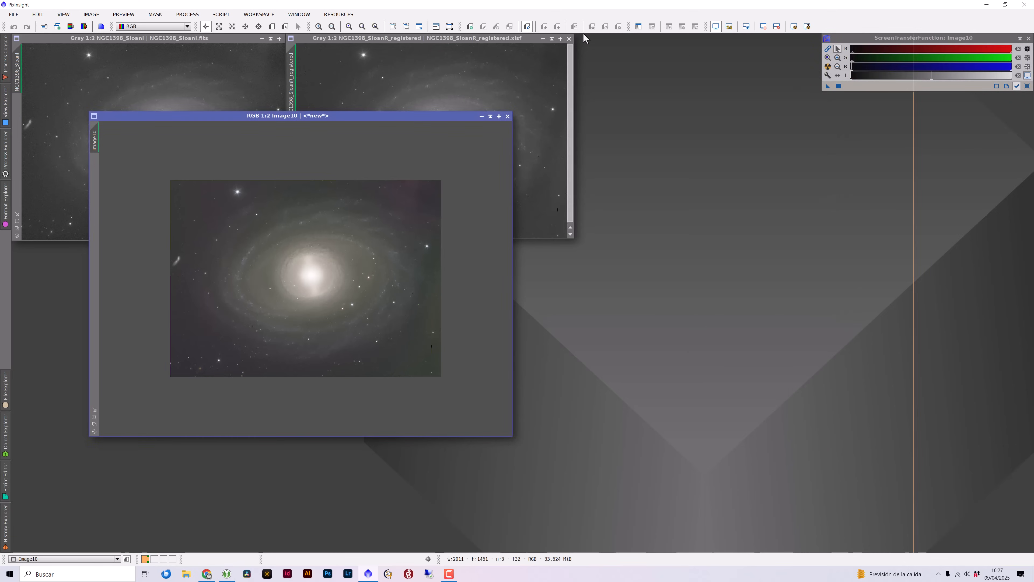
click(569, 39)
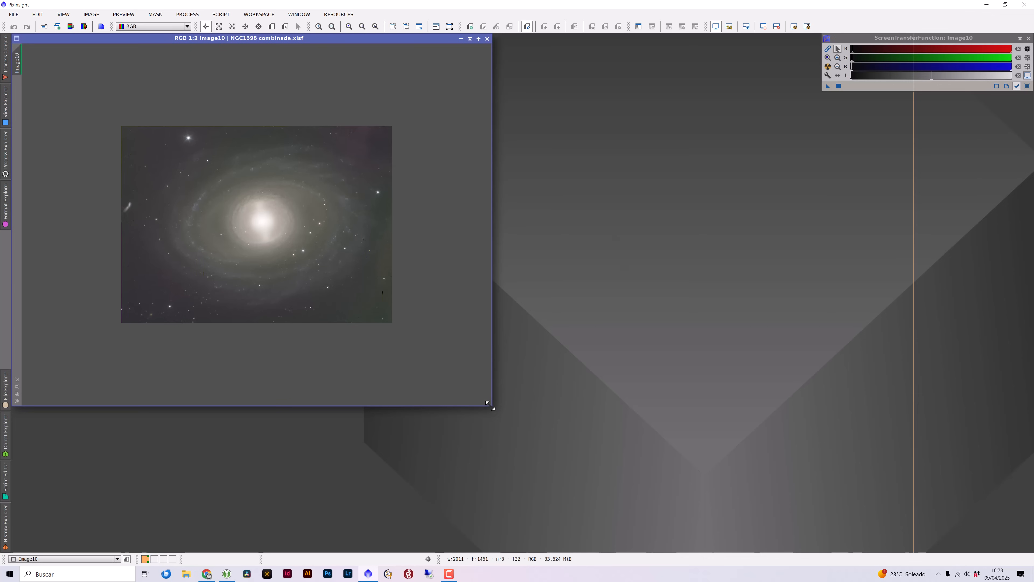
drag(490, 404, 497, 415)
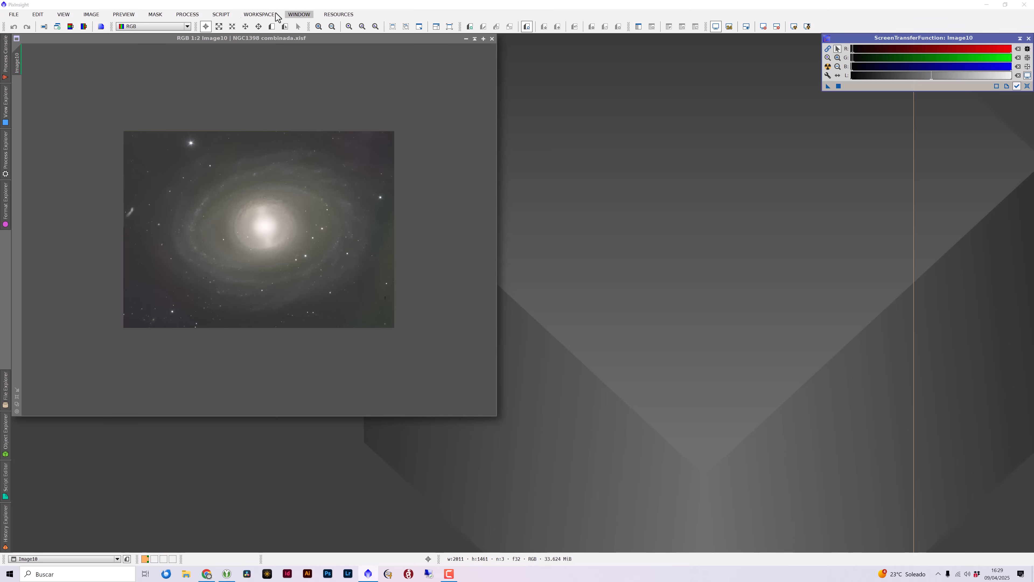
click(187, 14)
mouse_move(287, 26)
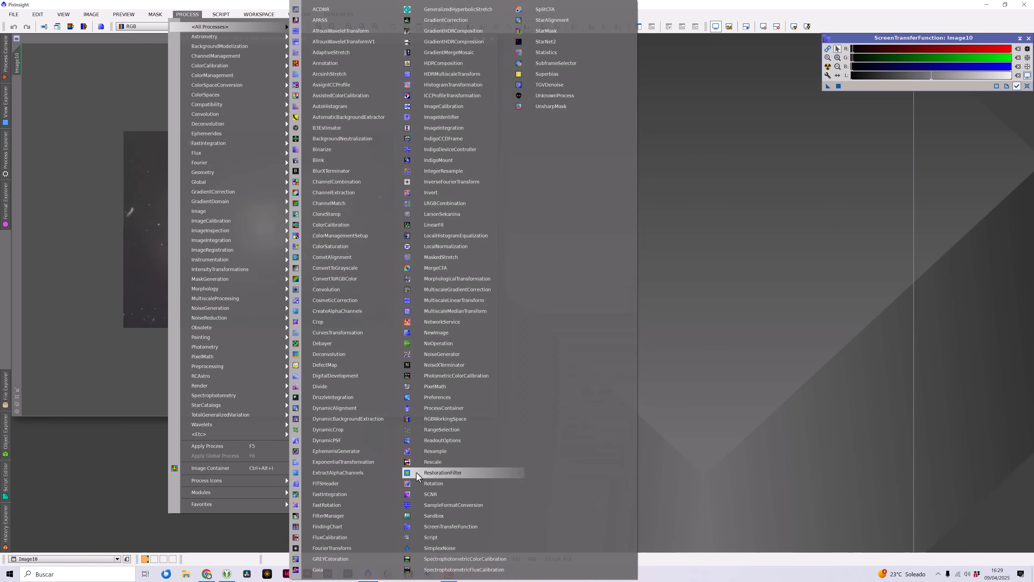
click(465, 560)
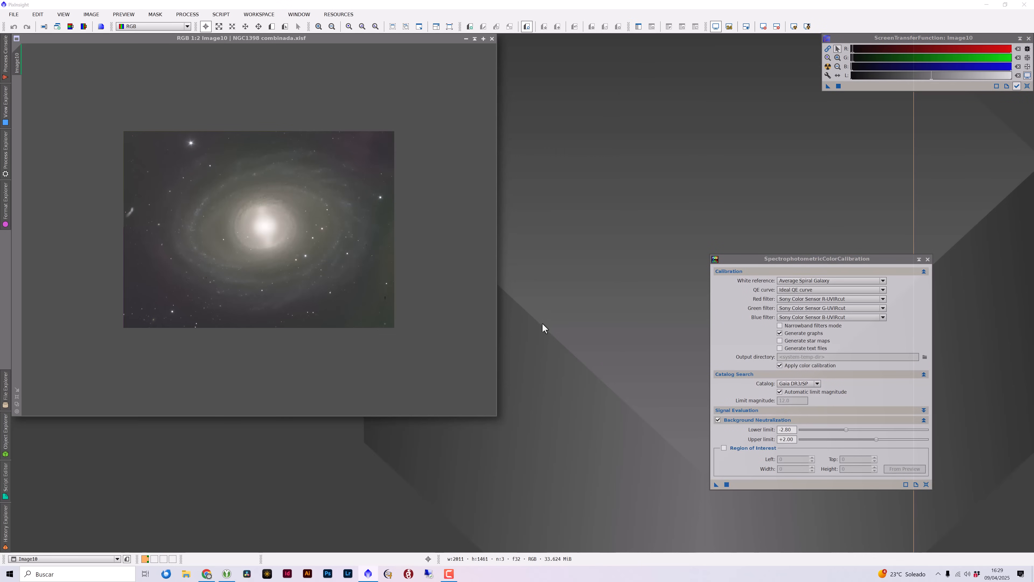
click(228, 14)
mouse_move(233, 26)
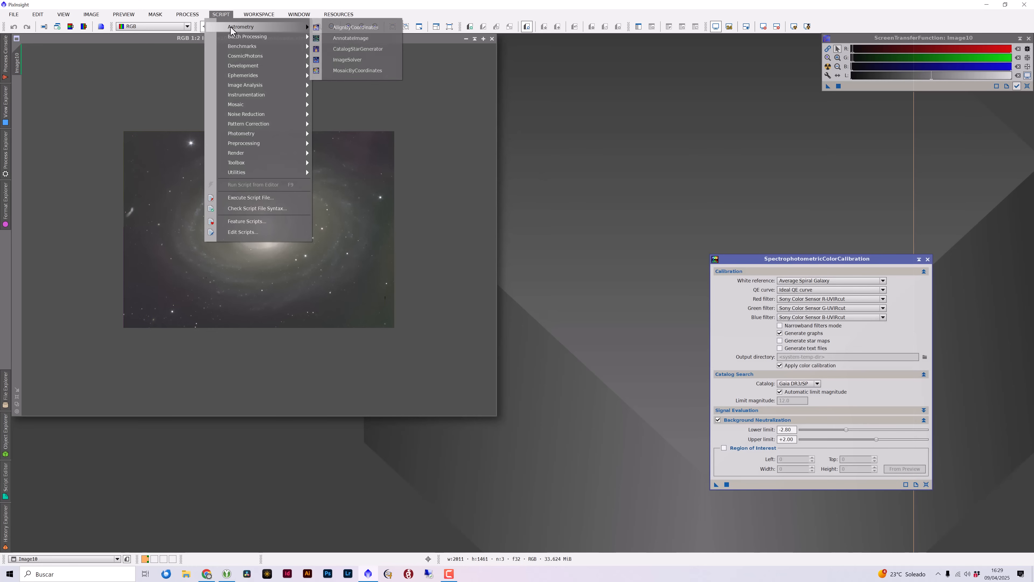
click(345, 65)
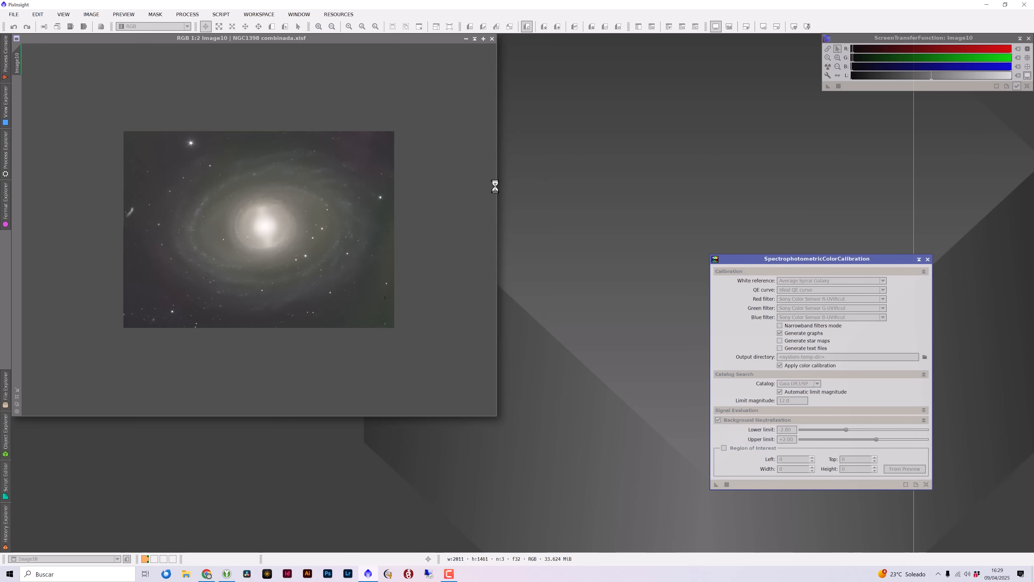
drag(480, 134, 573, 77)
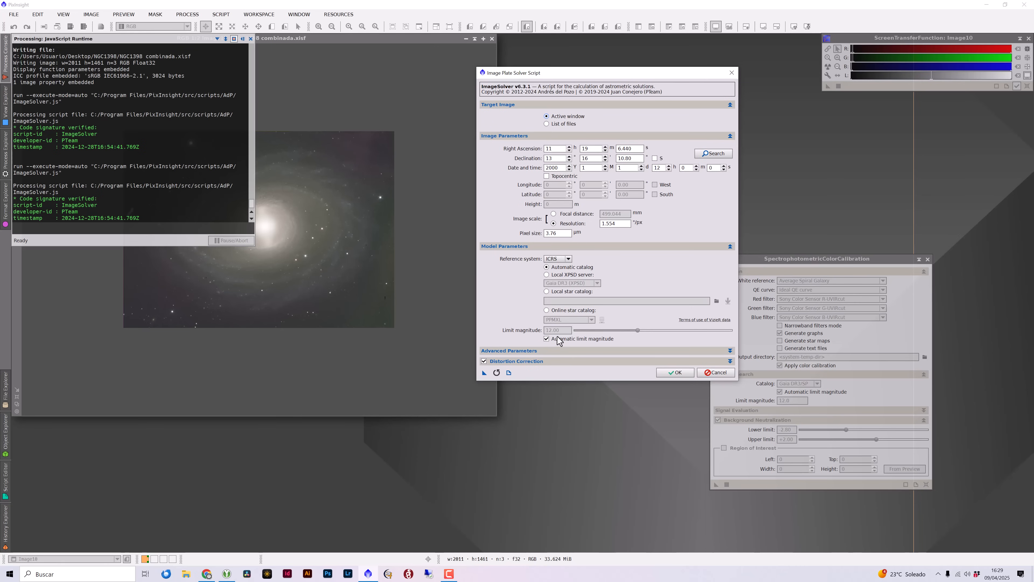
click(712, 372)
click(928, 260)
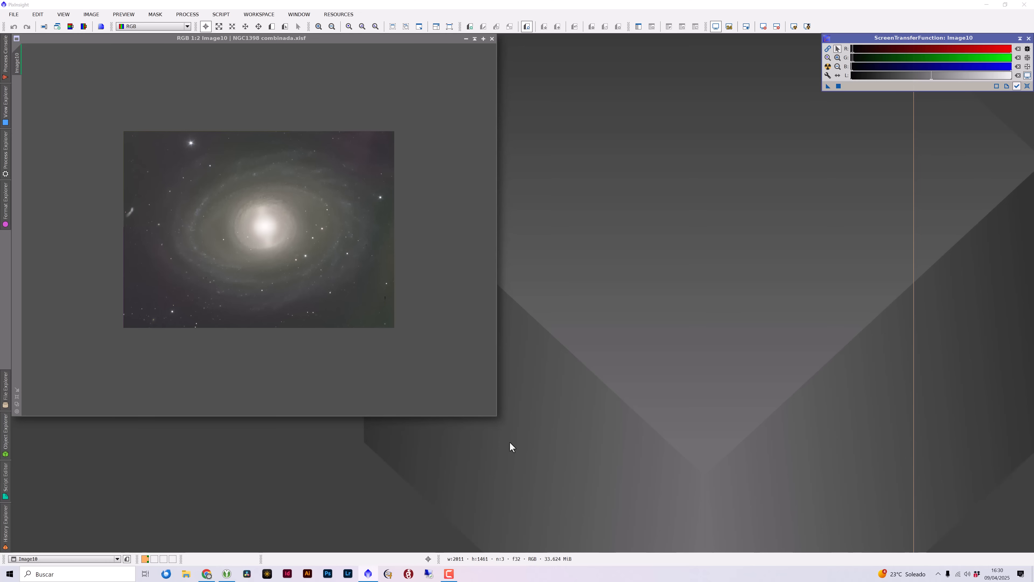
Step: Open BackgroundNeutralization and define a preview of about 174 × 92 px on empty dark sky near the image's upper-left corner
click(187, 15)
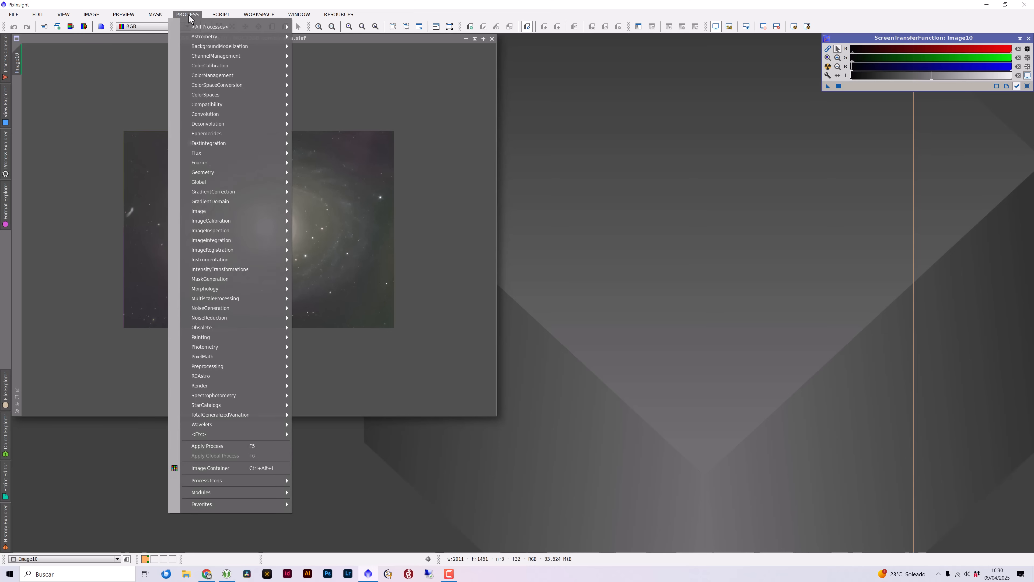
mouse_move(191, 26)
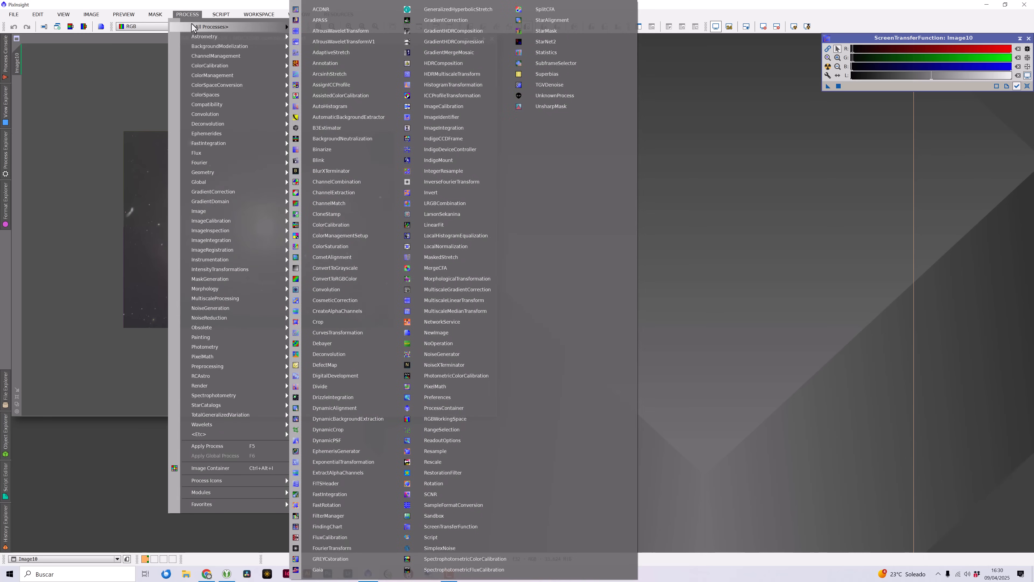
click(344, 139)
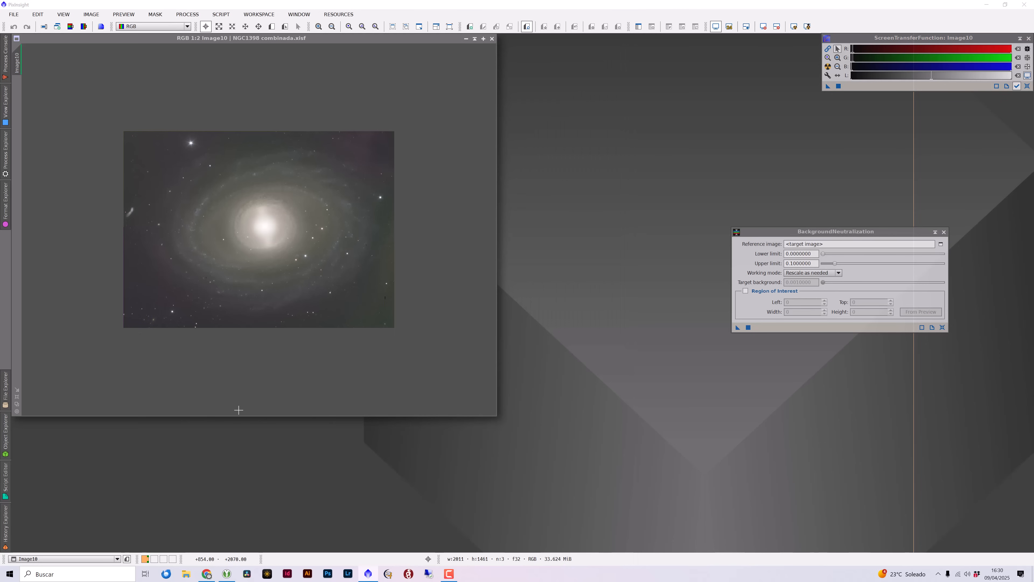
scroll(239, 410, up, 1)
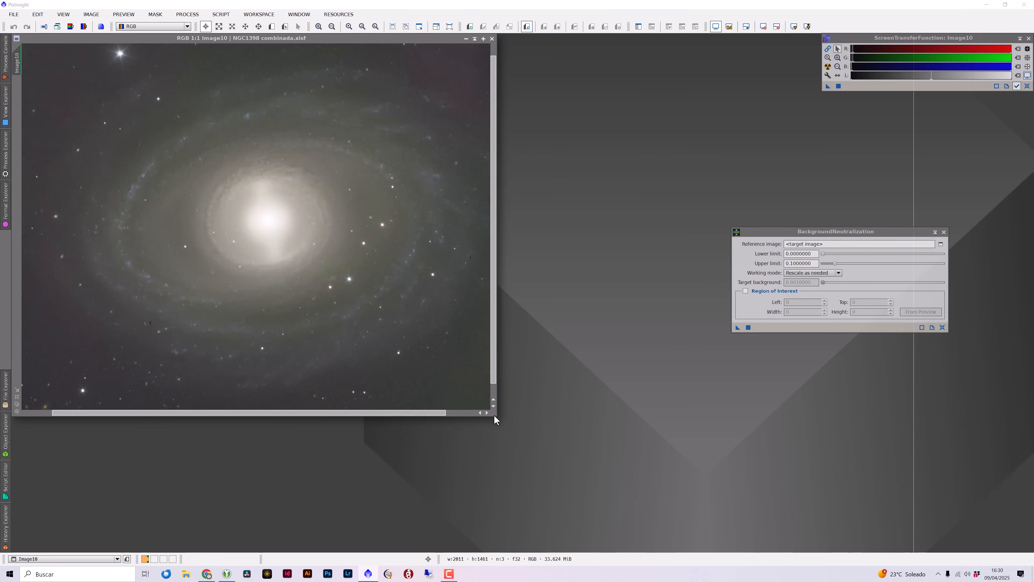
drag(493, 415, 607, 529)
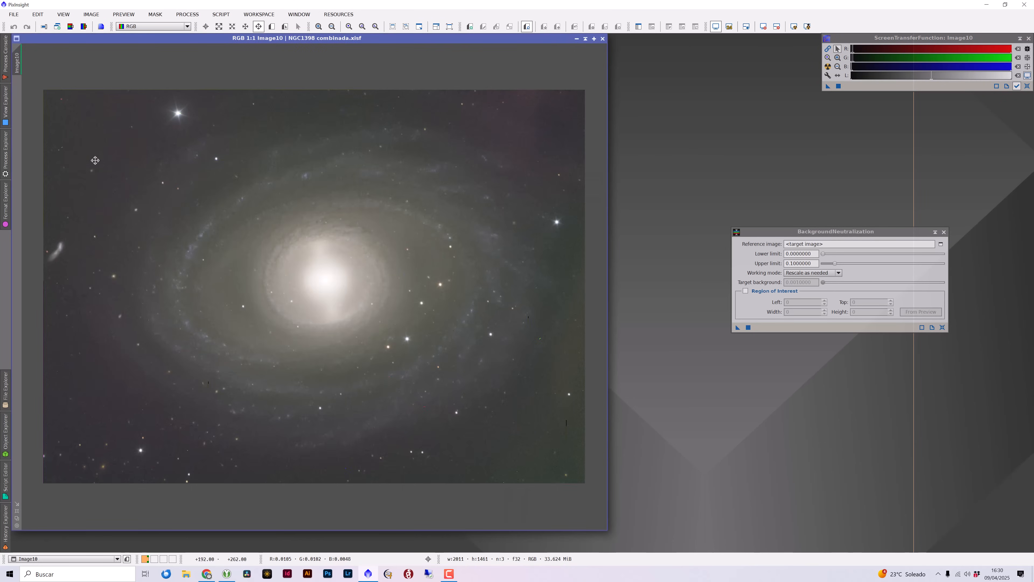
key(alt+r)
scroll(229, 182, up, 1)
key(space)
drag(236, 182, 488, 337)
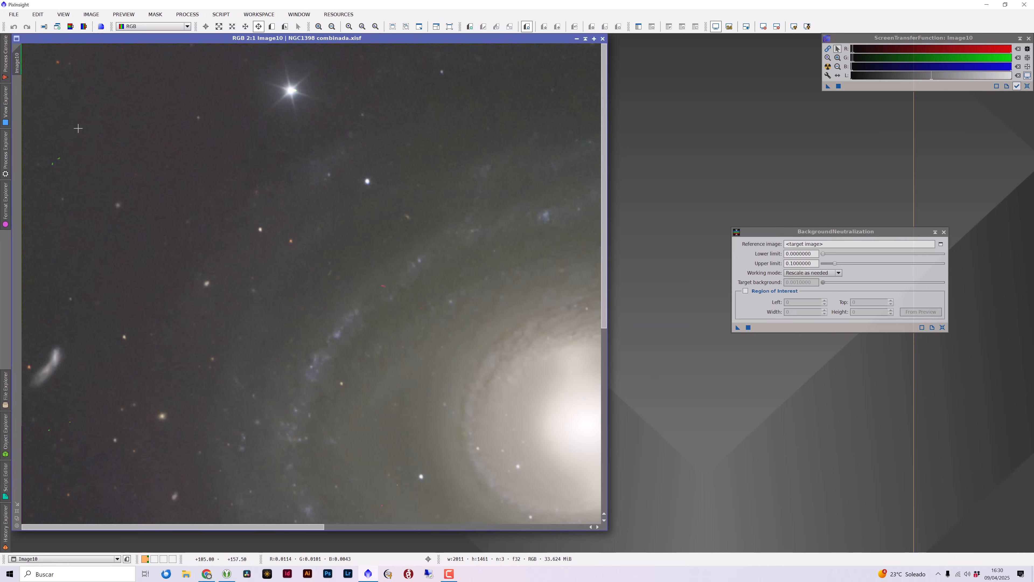
key(alt+n)
drag(96, 120, 189, 169)
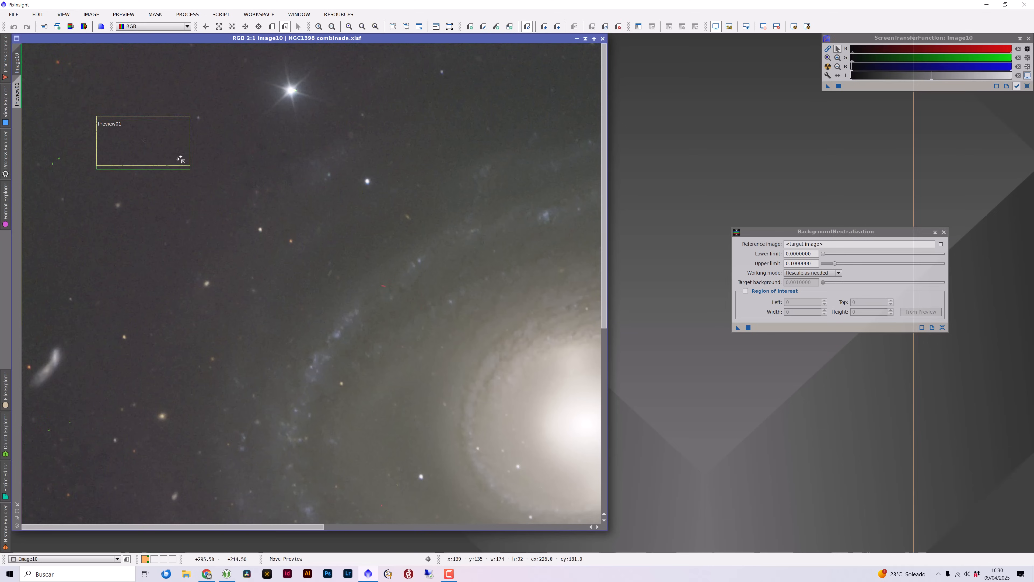
scroll(182, 163, down, 3)
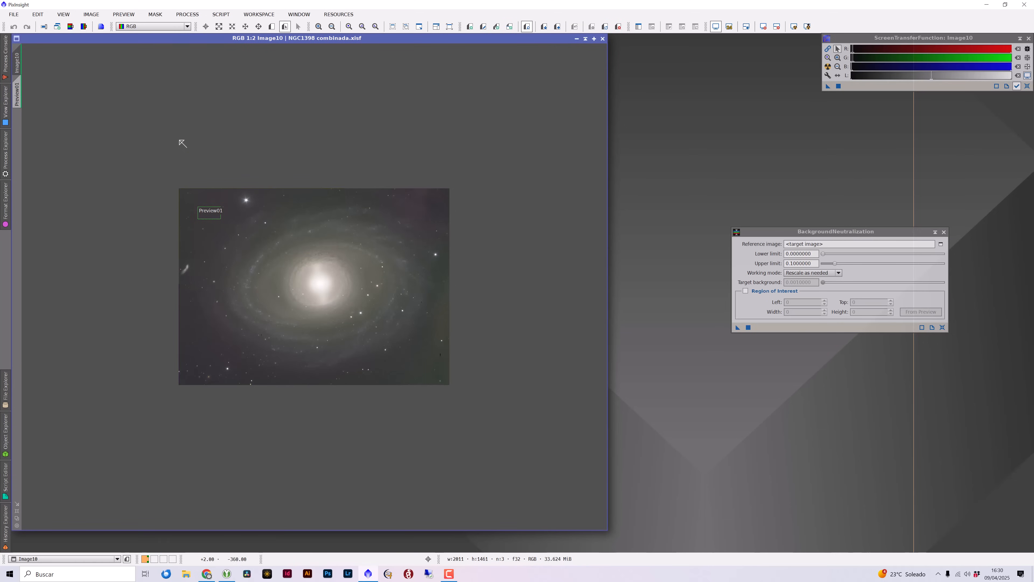
Step: Set Image10->Preview01 as the reference image for BackgroundNeutralization
click(941, 244)
click(533, 274)
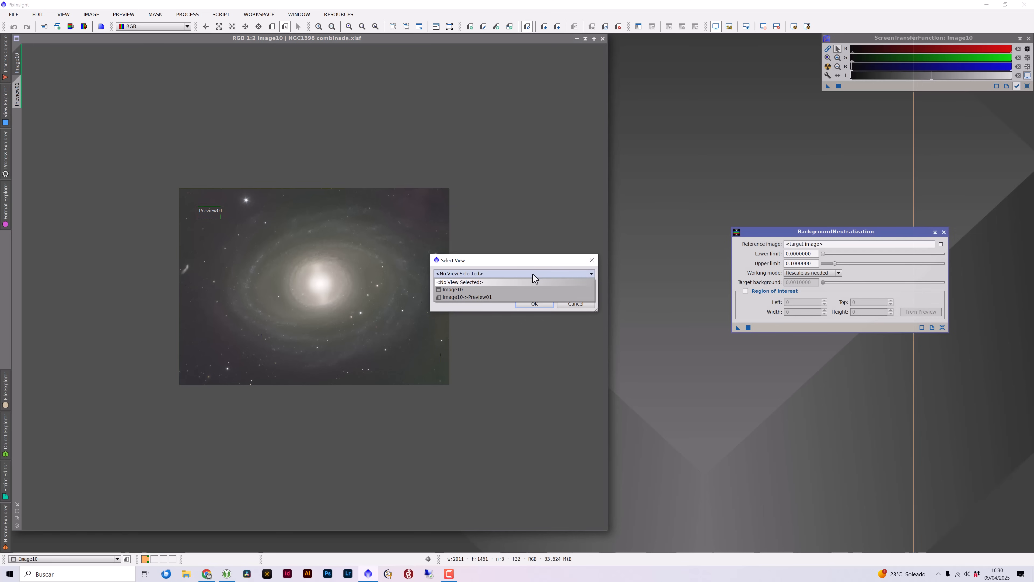
click(503, 298)
click(540, 305)
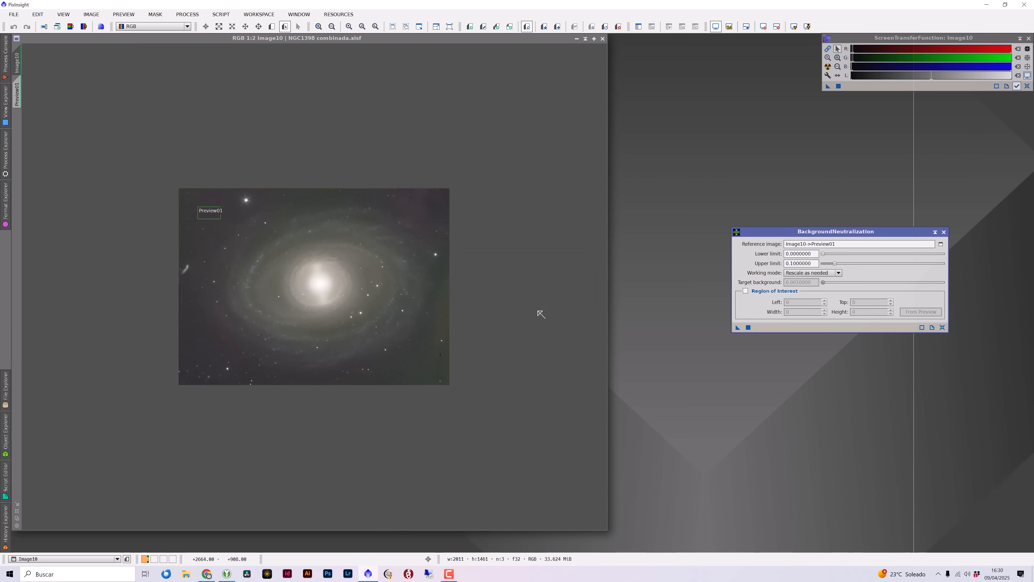
Step: Open the Statistics process and examine the per-channel mean and median values of Image10
click(187, 15)
mouse_move(188, 27)
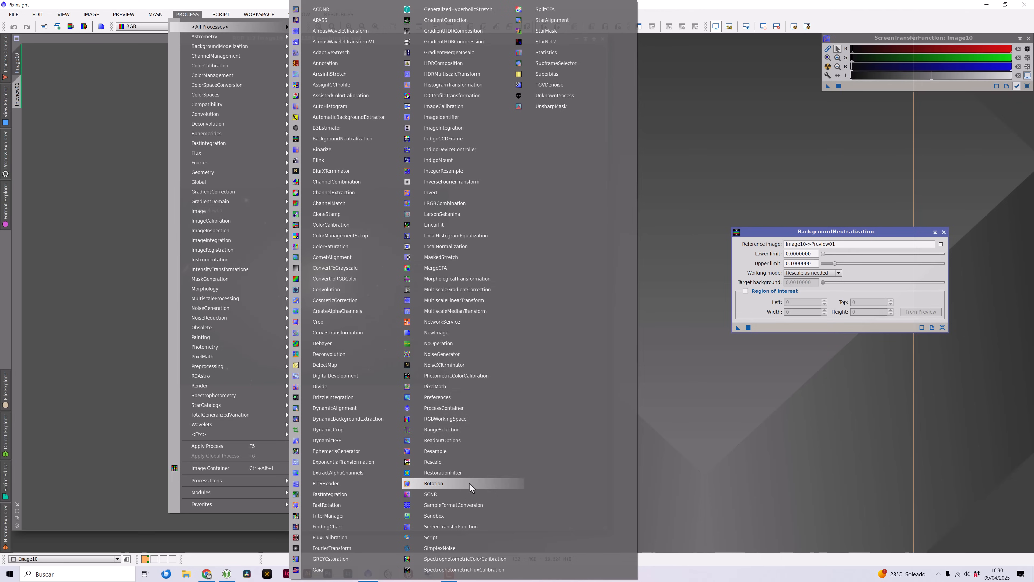
click(543, 57)
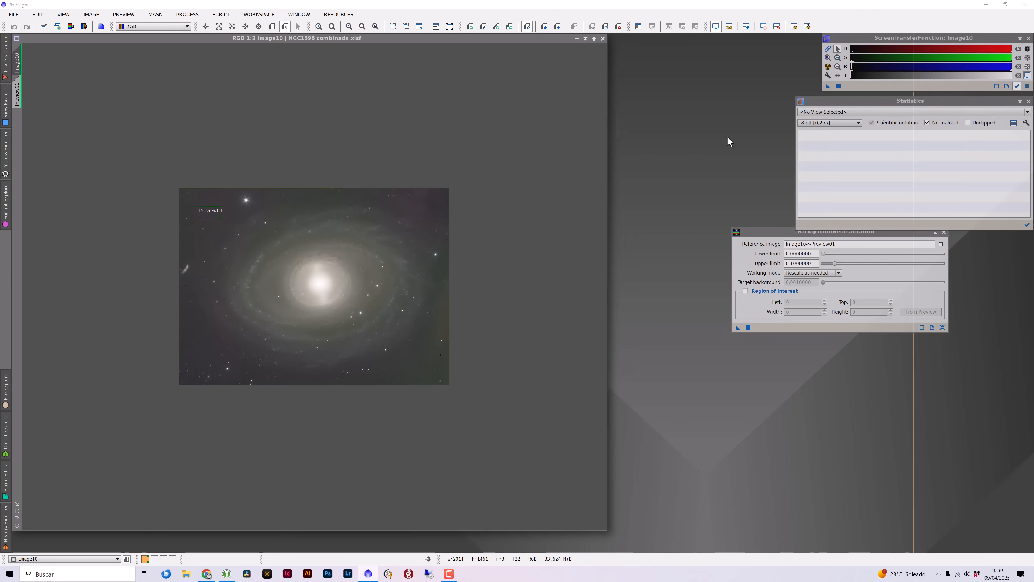
click(865, 113)
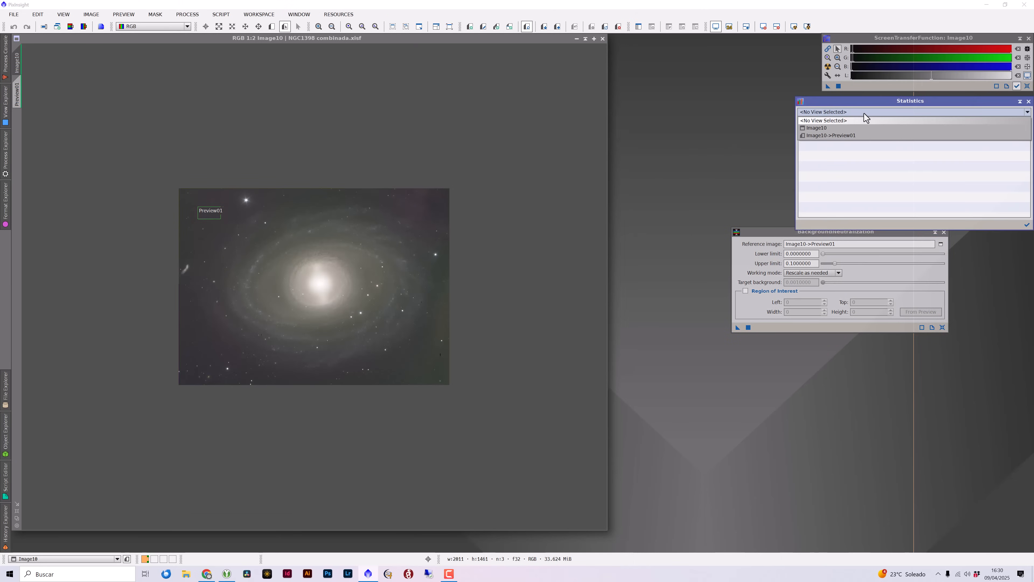
click(857, 128)
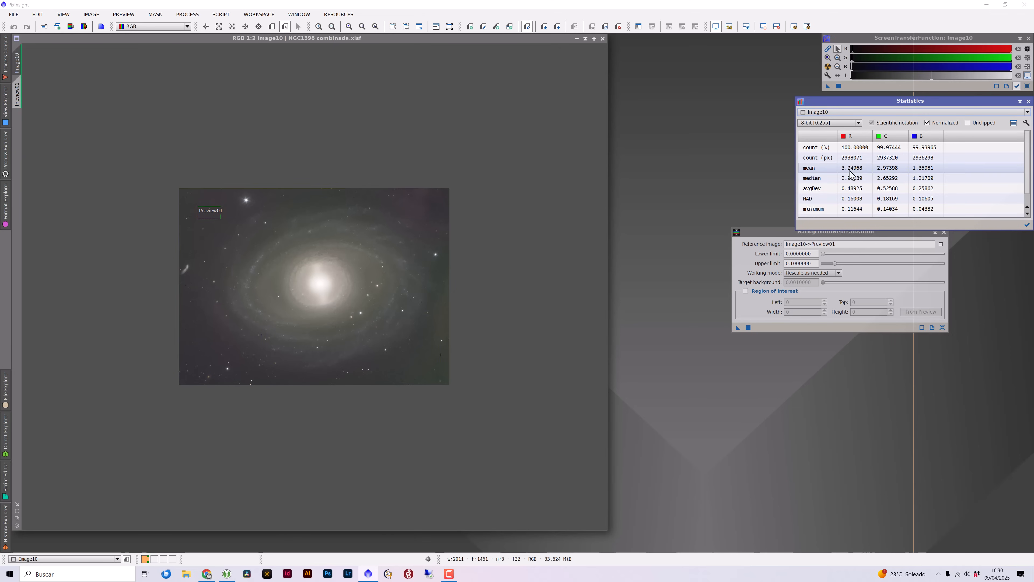
Step: Apply BackgroundNeutralization to the RGB image and auto-stretch it again, first with linked and finally with unlinked channels
drag(770, 231, 700, 251)
click(667, 347)
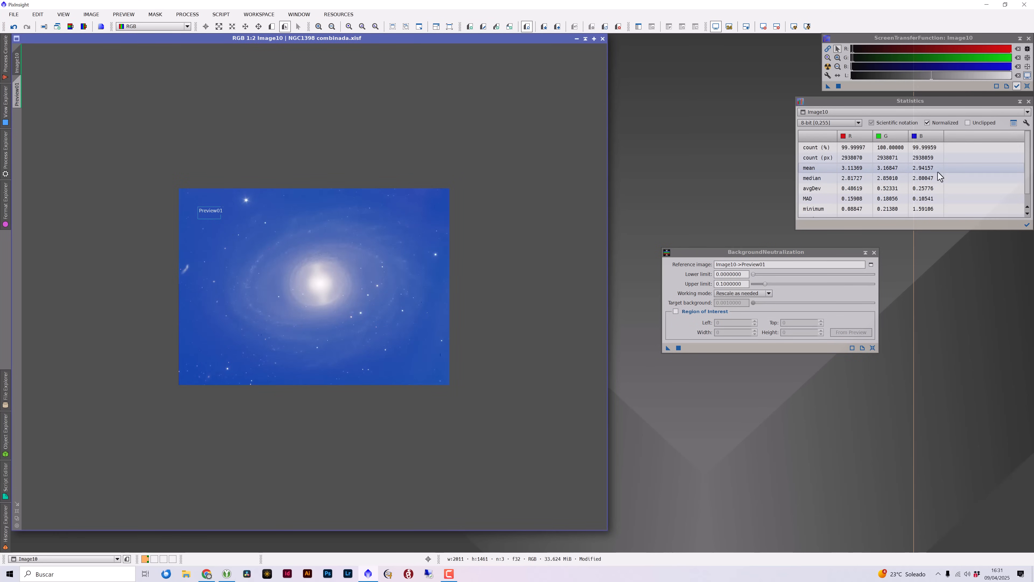
click(828, 67)
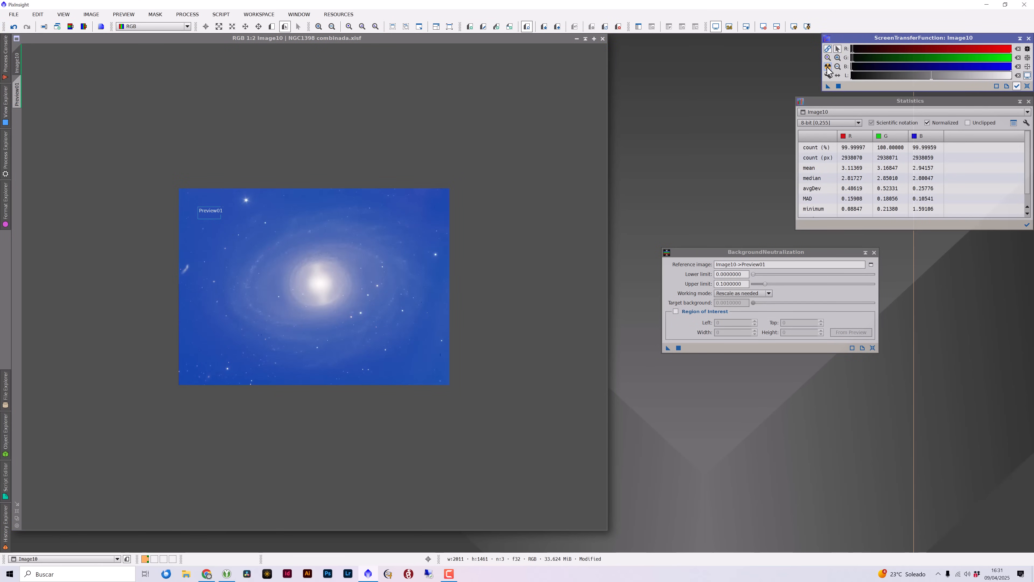
click(828, 67)
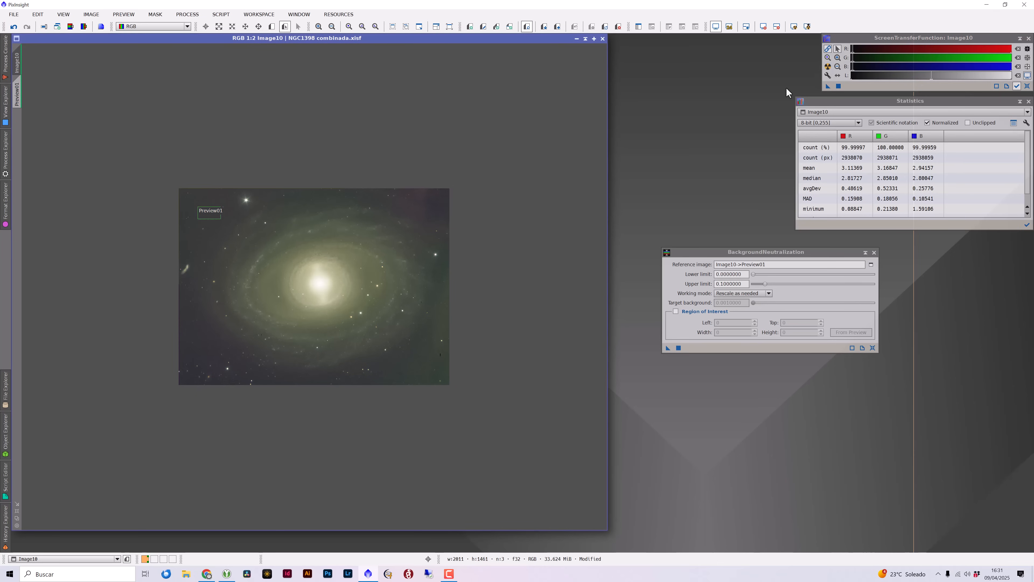
click(828, 48)
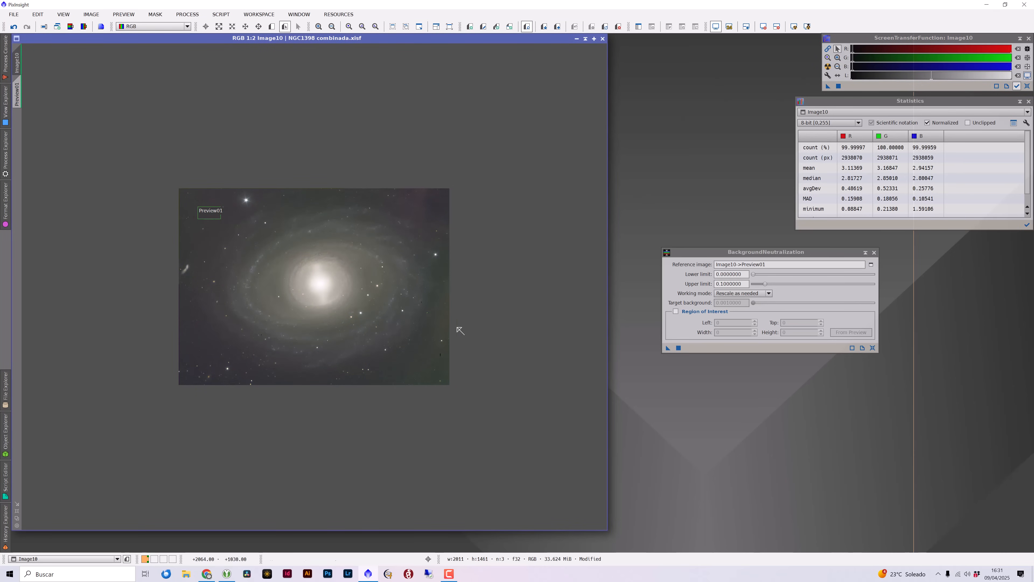
click(874, 252)
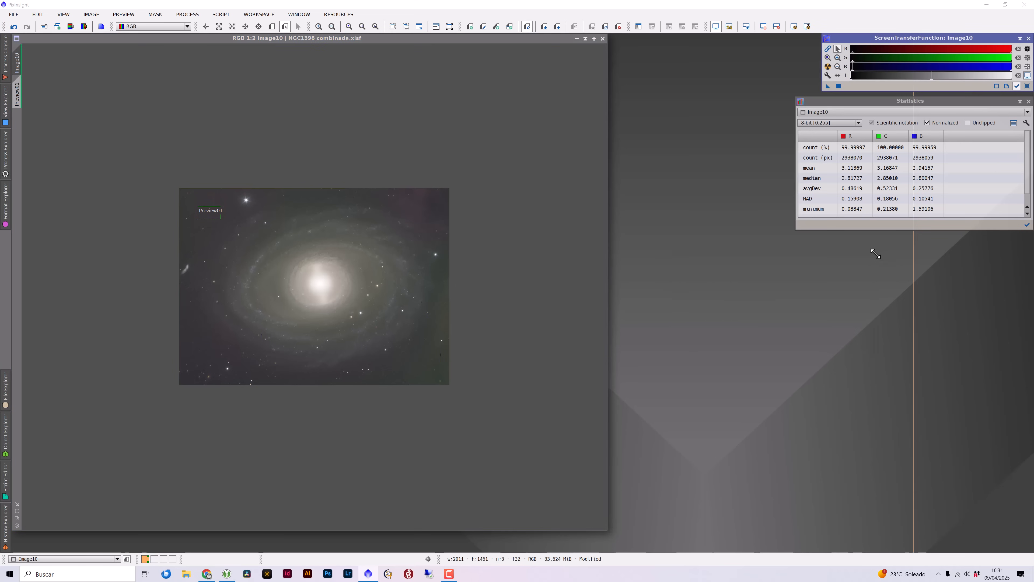
Step: Open ColorCalibration beside the image and set its white reference image to Image10
click(180, 15)
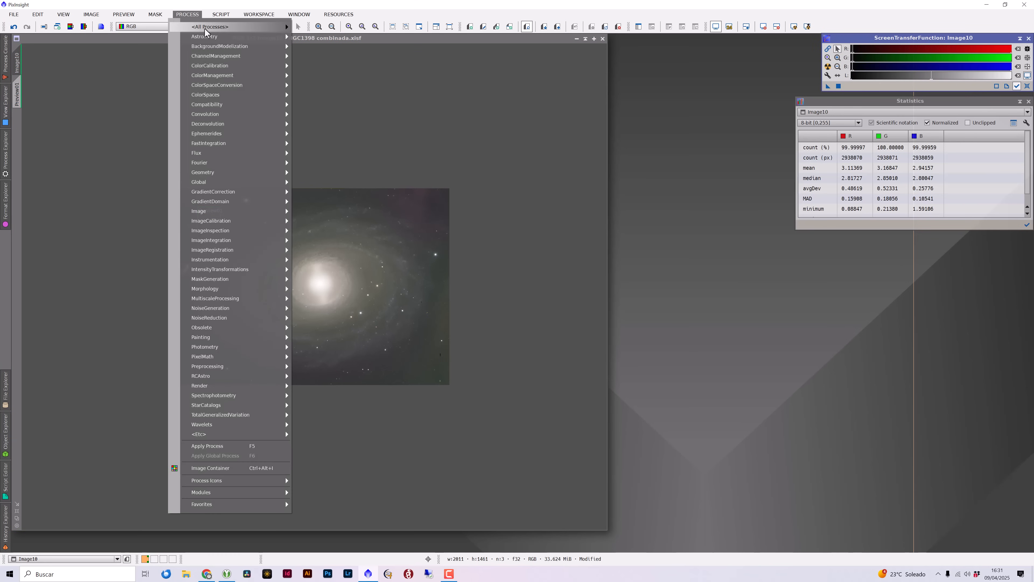
mouse_move(285, 26)
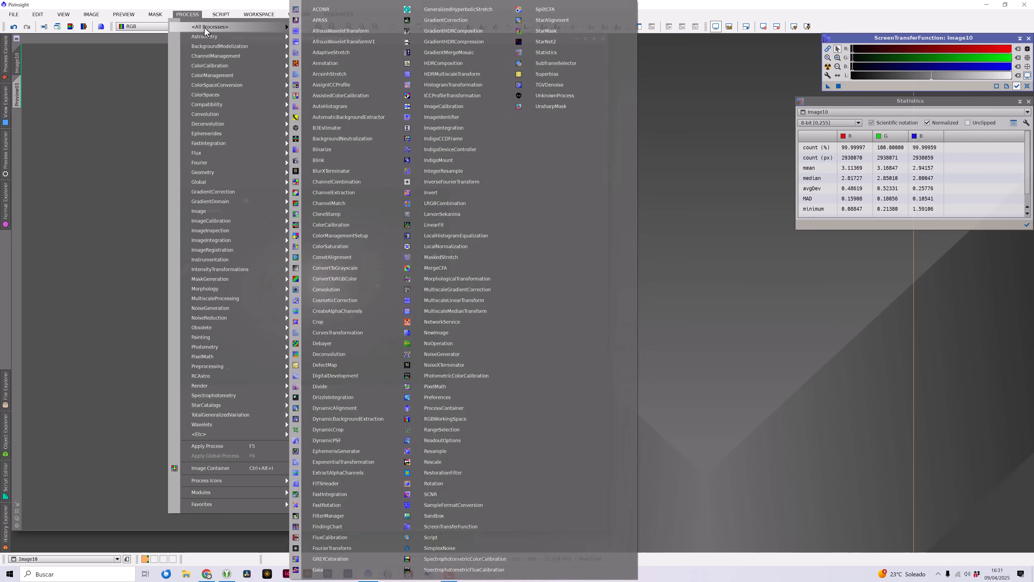
click(355, 224)
drag(695, 251, 849, 247)
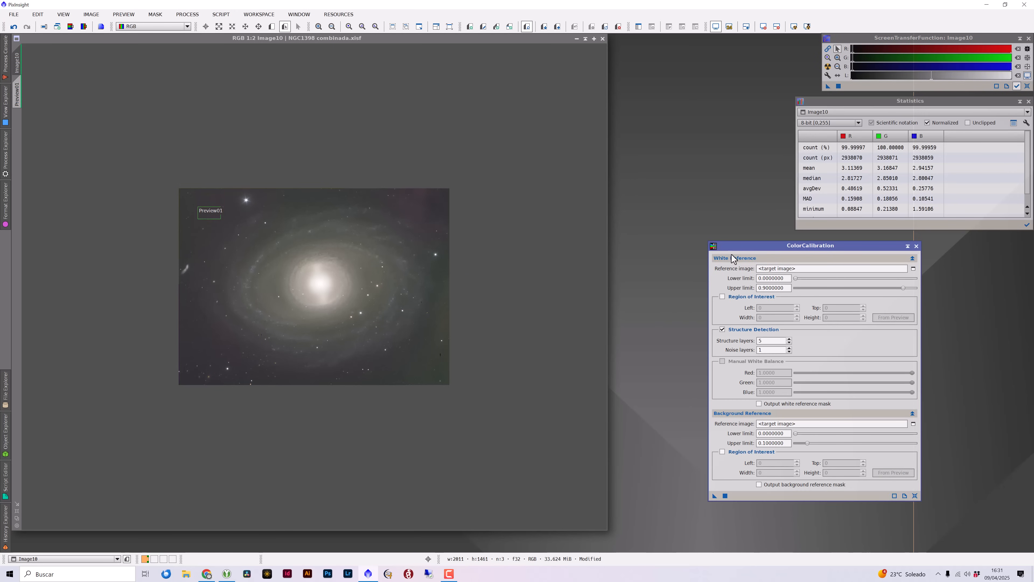
click(913, 268)
click(535, 273)
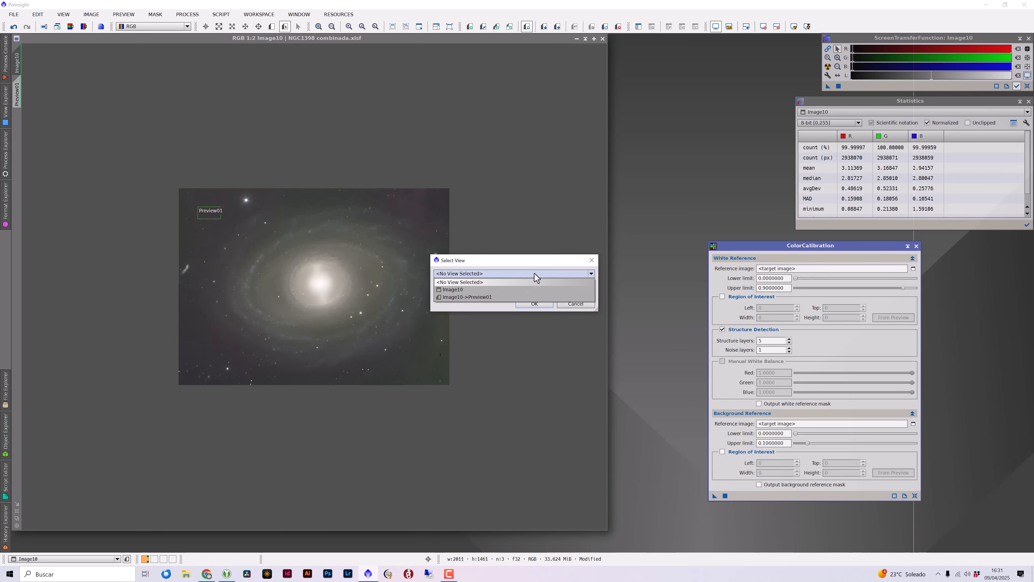
click(512, 289)
click(525, 304)
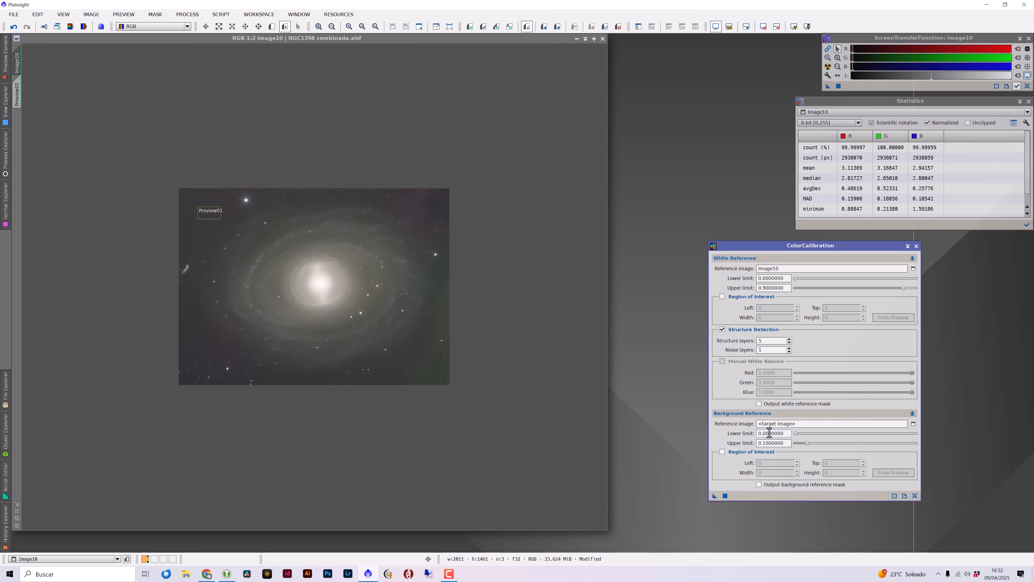
Step: Apply ColorCalibration to Image10, auto-stretch its display again and close the process
click(760, 444)
click(713, 495)
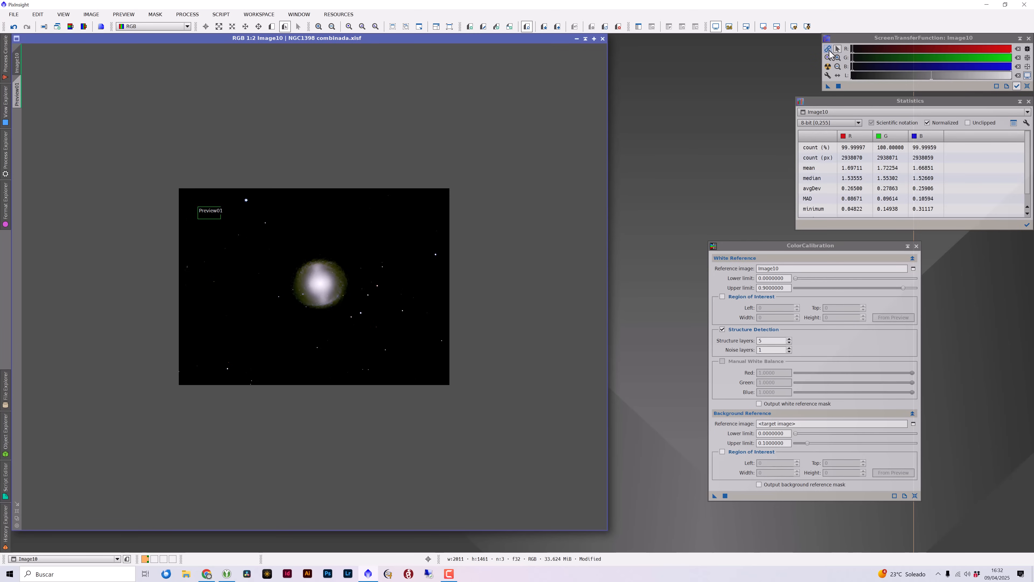
click(828, 66)
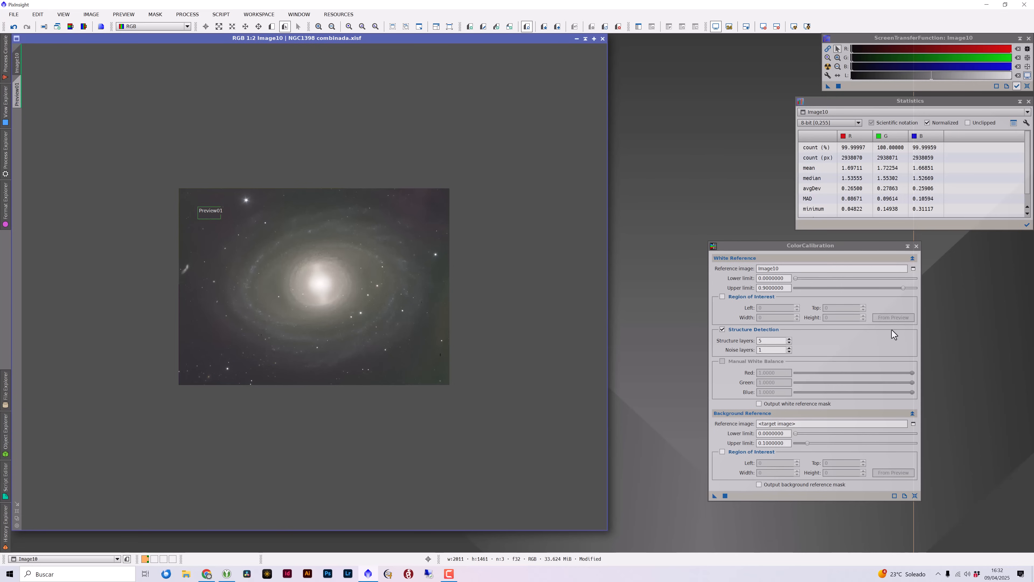
click(917, 246)
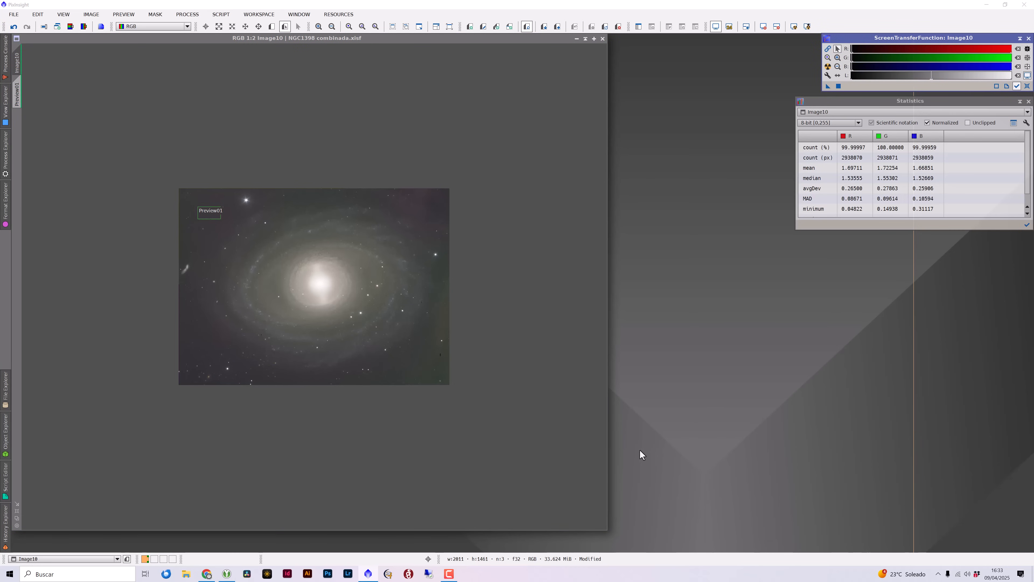
Step: Delete all existing previews and define a new one, about 892 × 754 pixels, around the galaxy's core
click(123, 14)
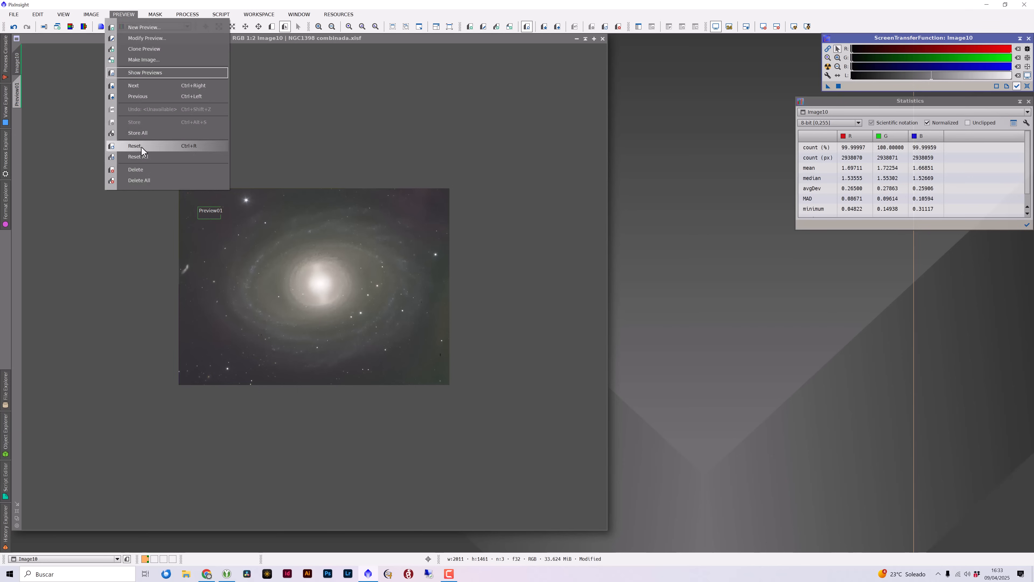
click(139, 180)
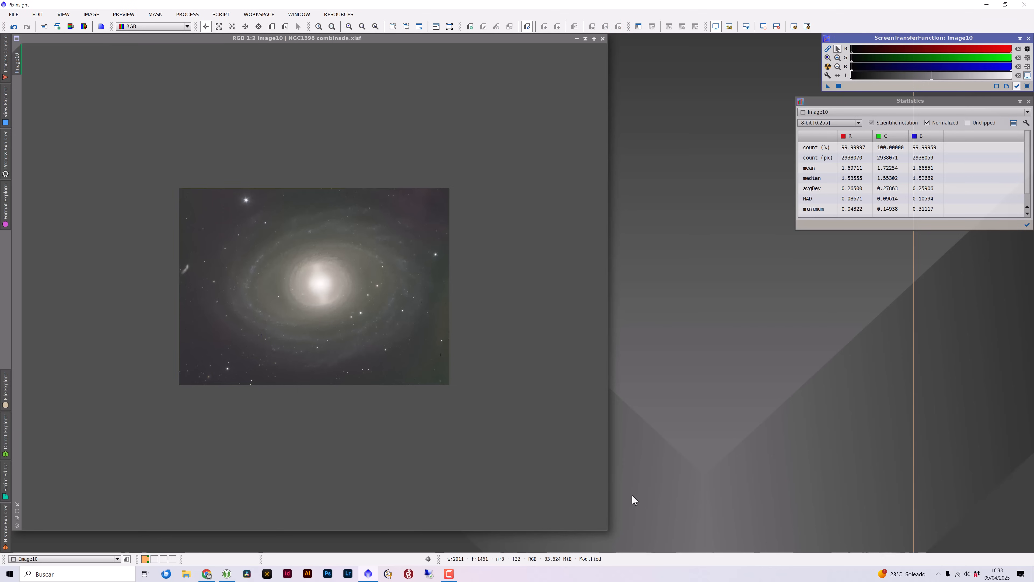
key(alt+n)
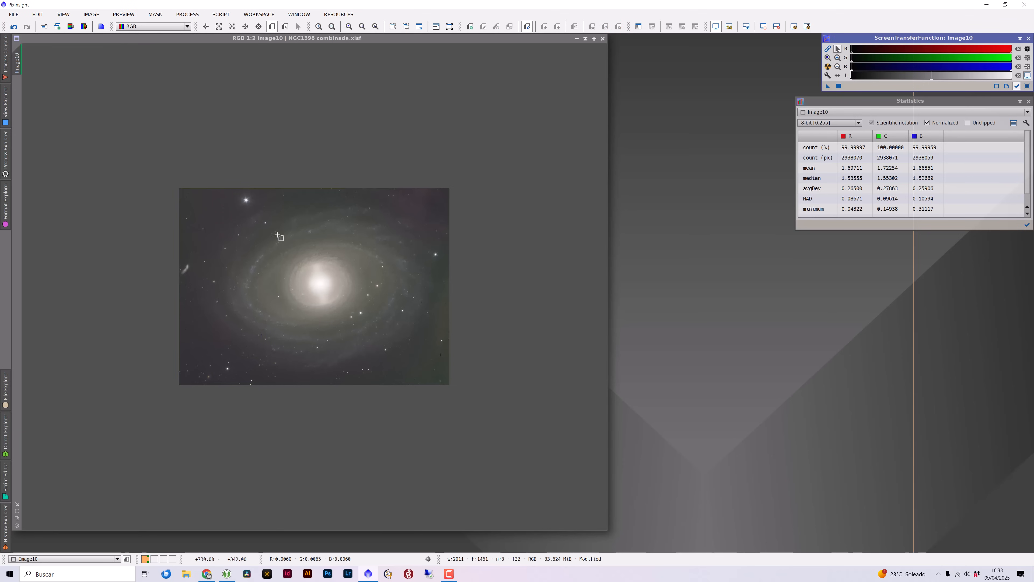
drag(264, 236, 364, 307)
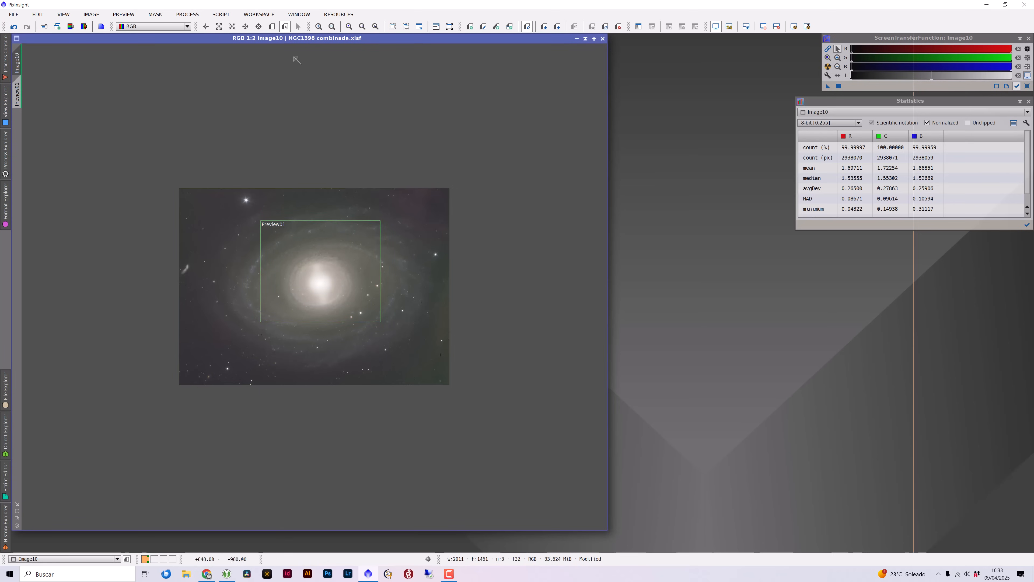
Step: Open BlurXTerminator and start its real-time preview on Image10->Preview01
click(187, 15)
mouse_move(287, 26)
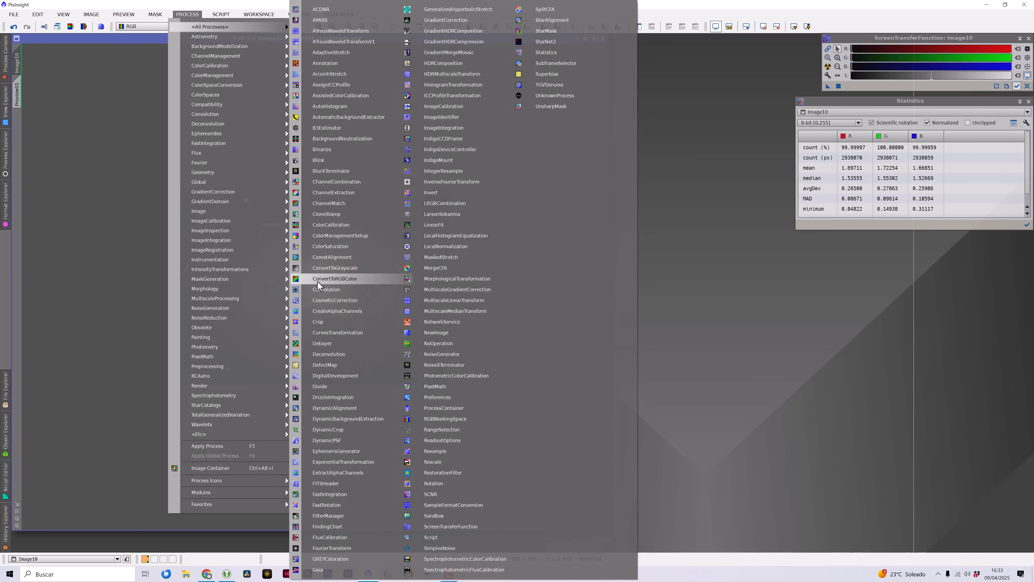
click(332, 170)
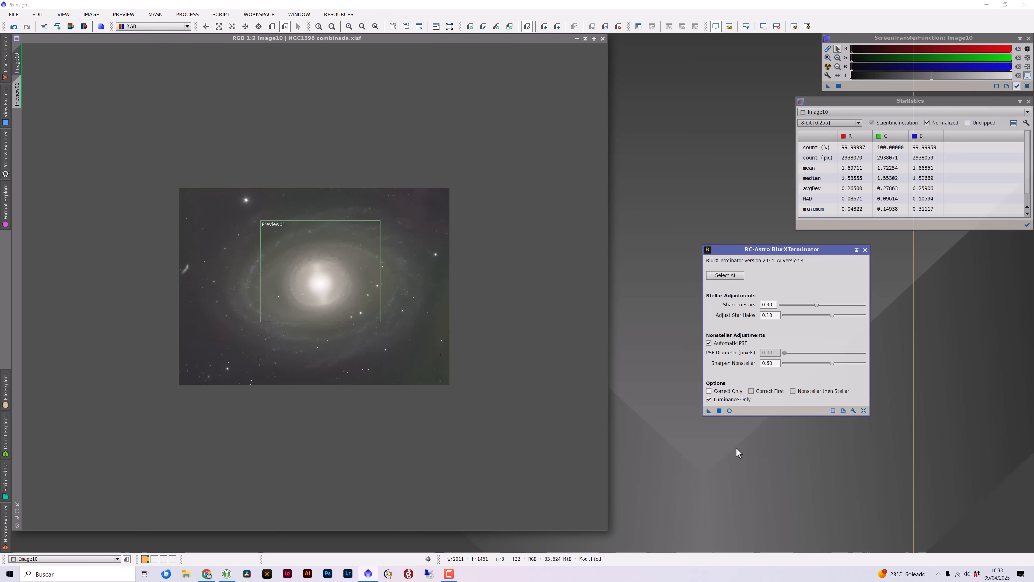
click(17, 93)
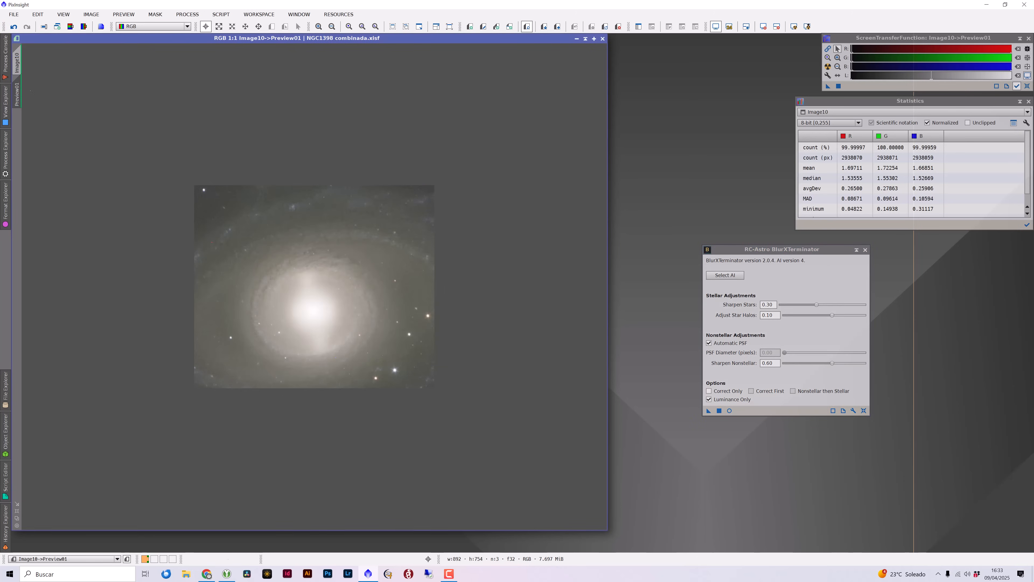
click(729, 411)
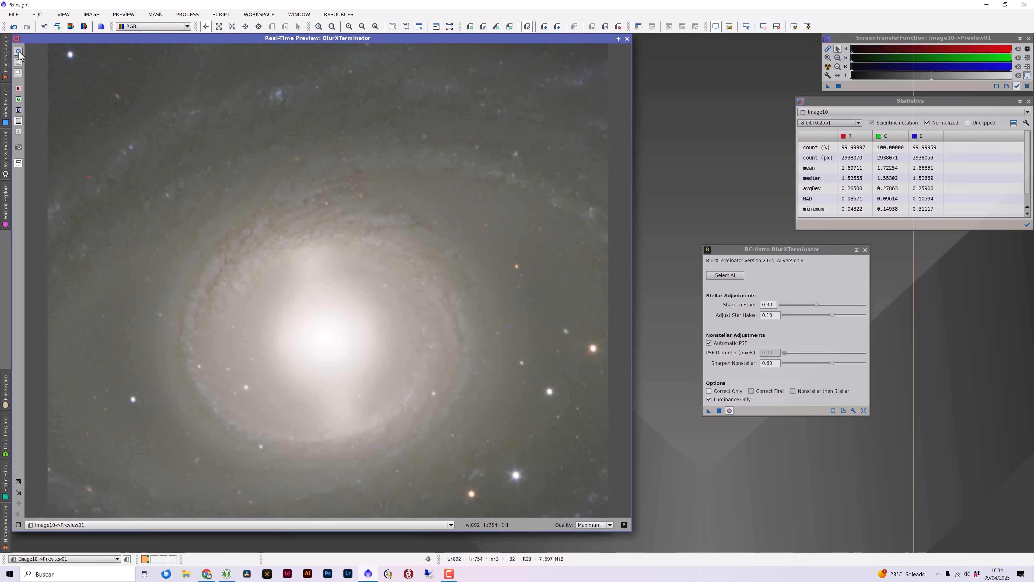
Step: Compare the real-time preview with and without BlurXTerminator, and set Sharpen Nonstellar to 0.50
click(18, 51)
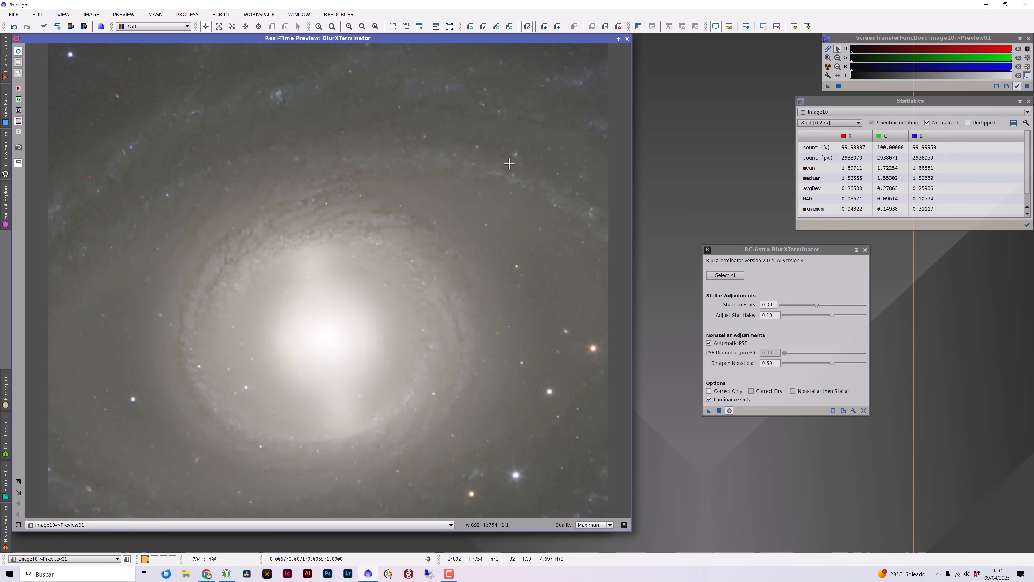
click(18, 52)
click(17, 52)
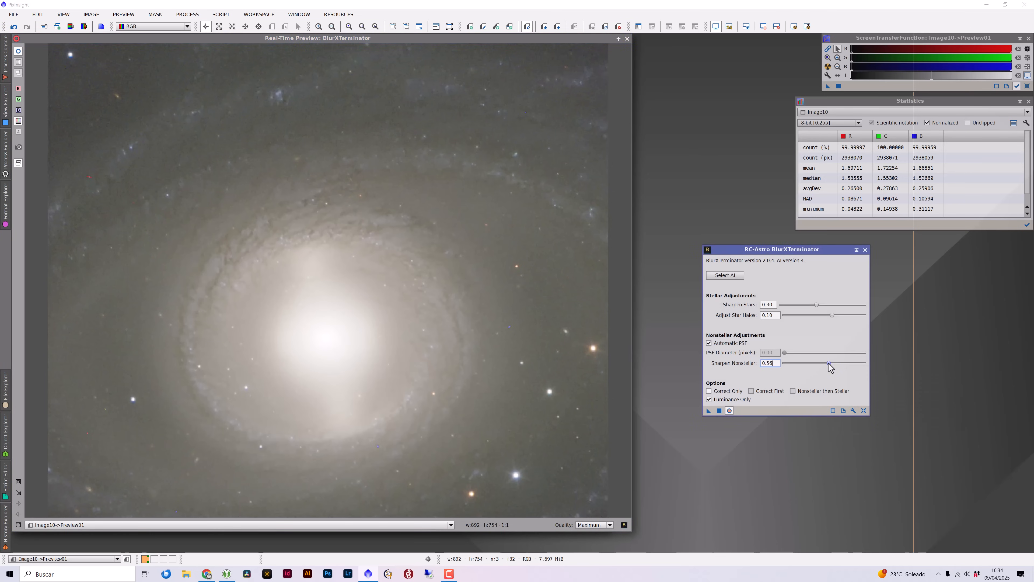
drag(832, 363, 825, 364)
click(18, 52)
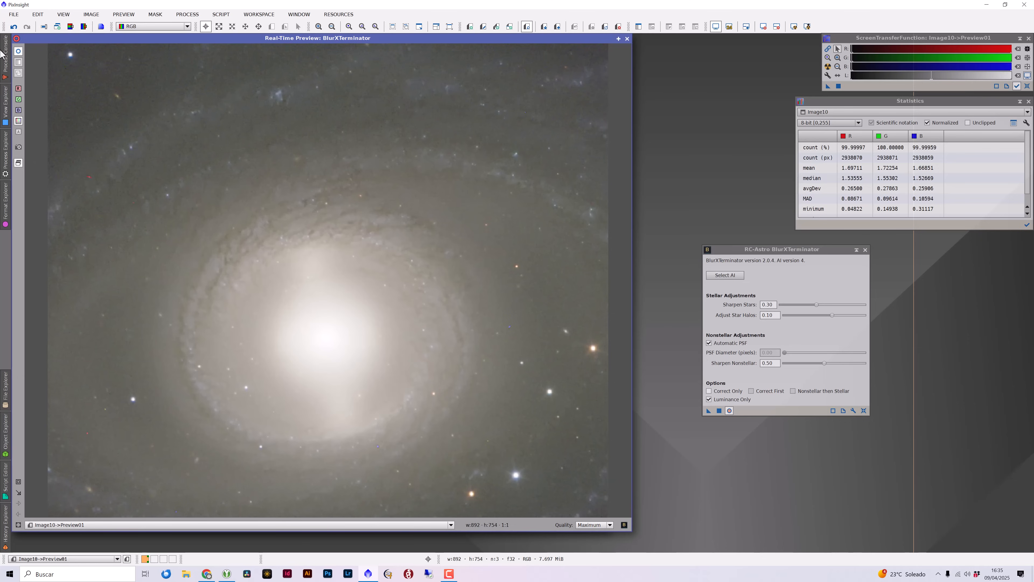
click(627, 38)
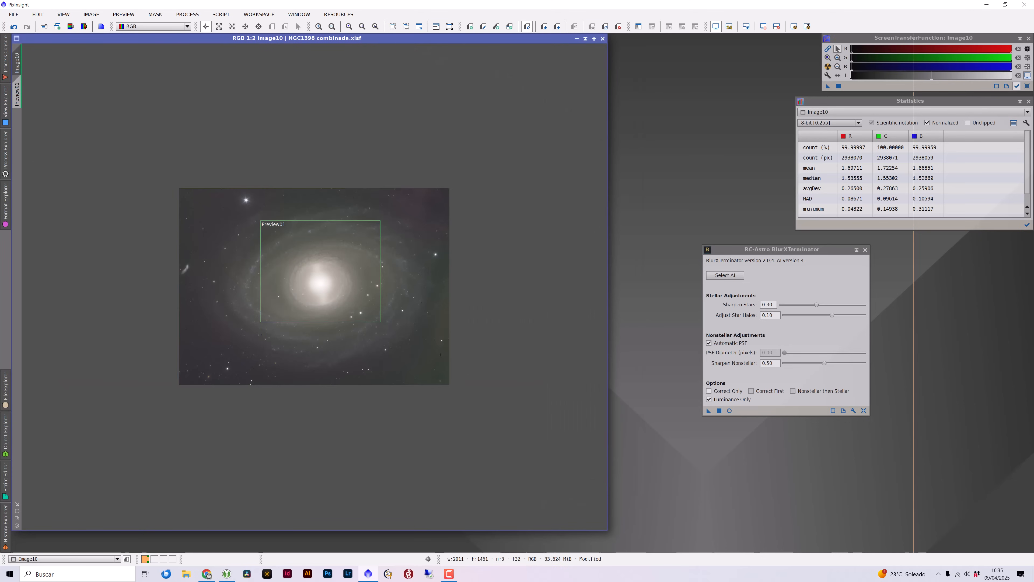
Step: Apply BlurXTerminator to the whole Image10, inspect the sharpened galaxy and close the process
drag(708, 410, 429, 330)
scroll(501, 336, up, 2)
scroll(501, 336, down, 1)
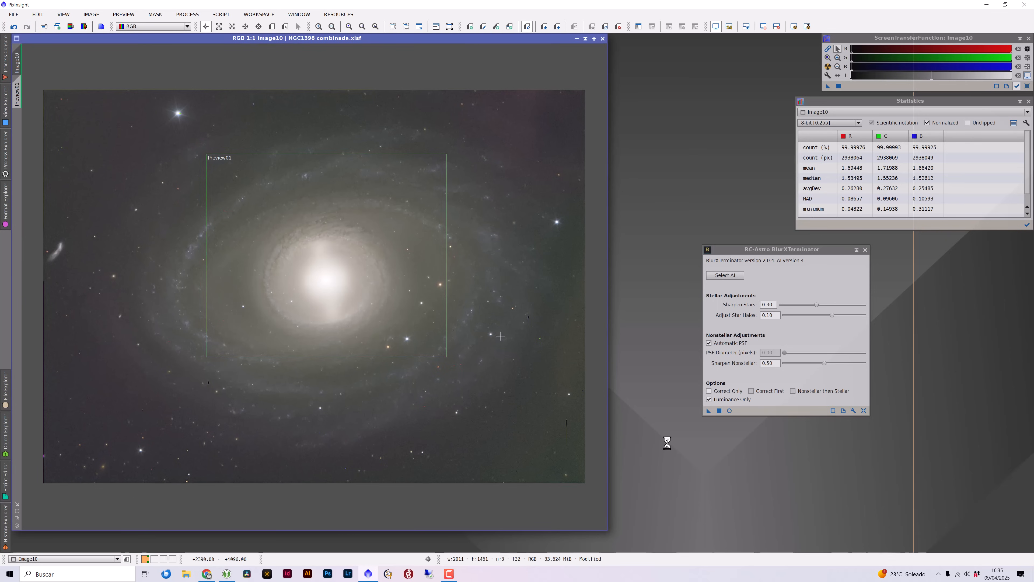
scroll(500, 336, down, 1)
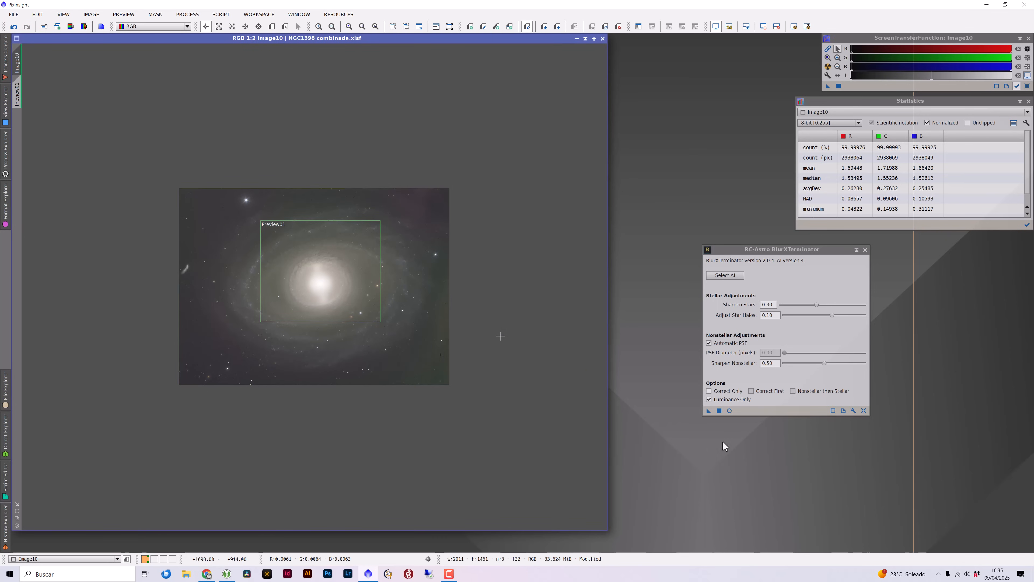
click(865, 249)
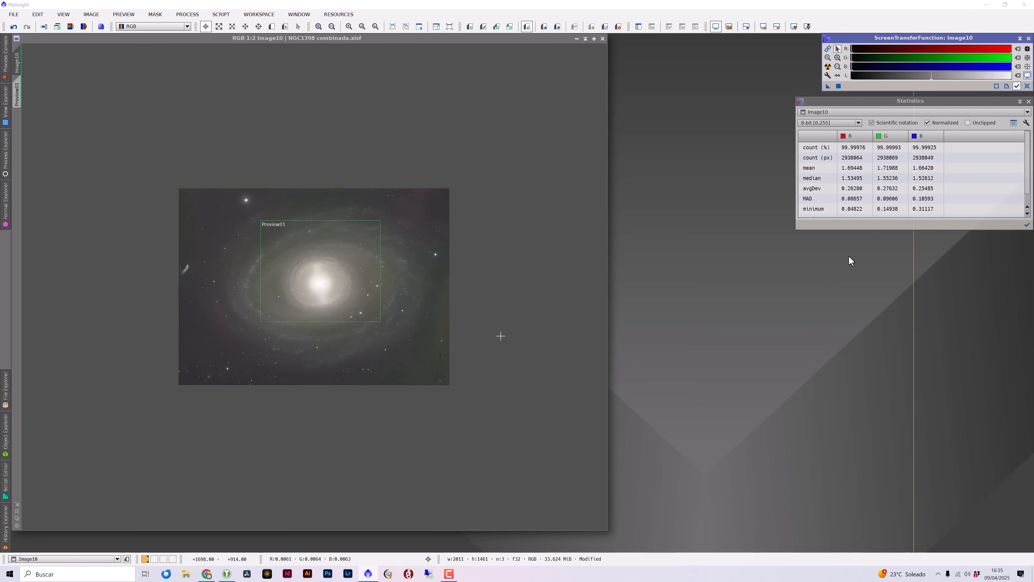
Step: Save the image in the NGC1398 folder as an XISF file named "NGC1398 pre estirado" with the default 32-bit floating point options
click(14, 14)
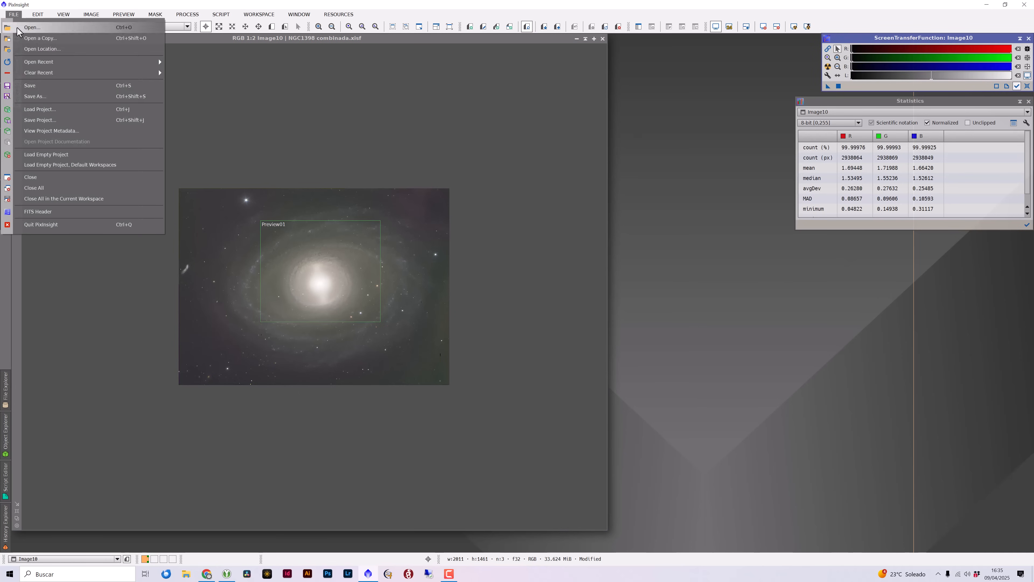
click(33, 97)
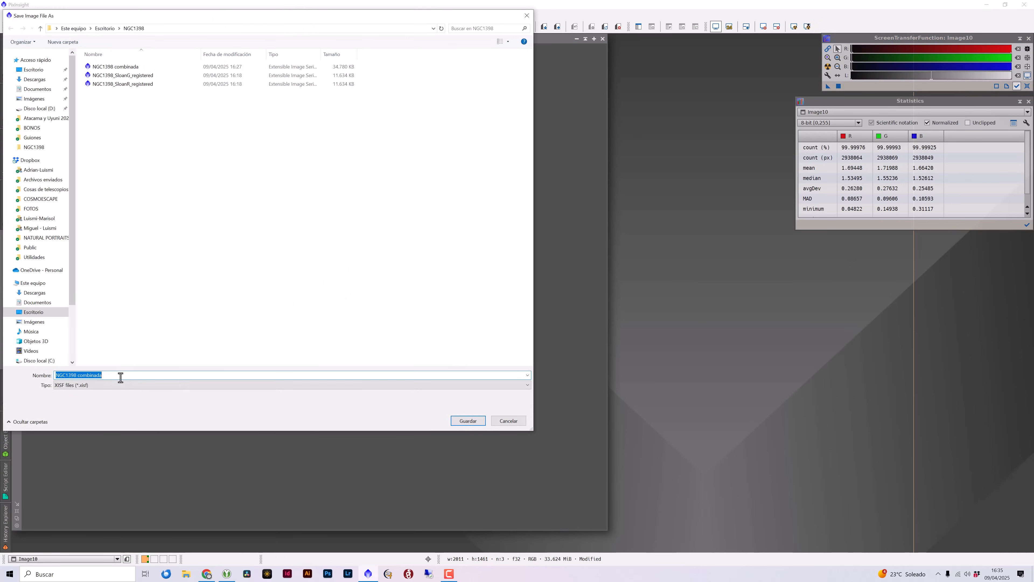
drag(122, 377, 76, 376)
text(pre estirado)
key(Return)
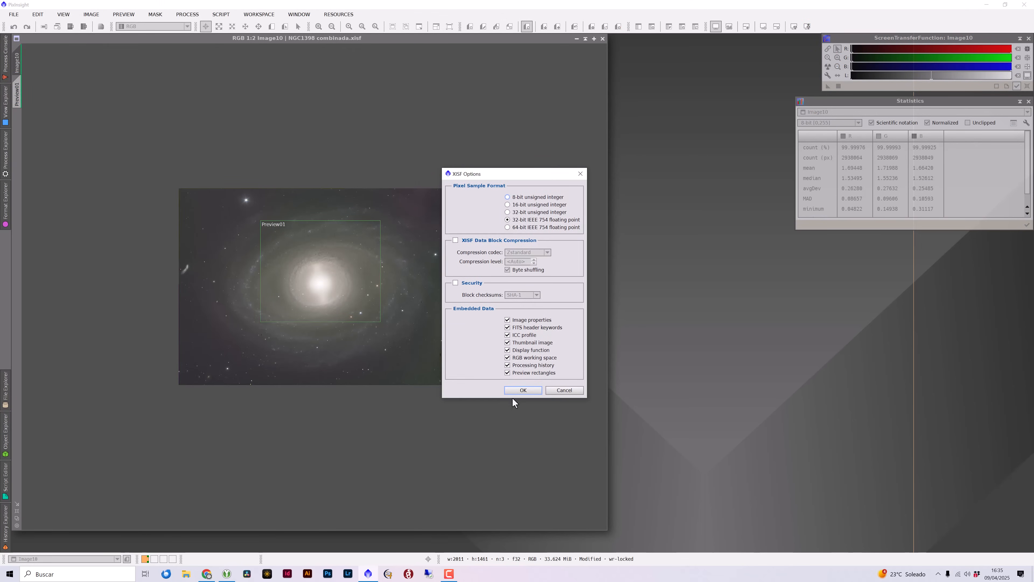
click(522, 390)
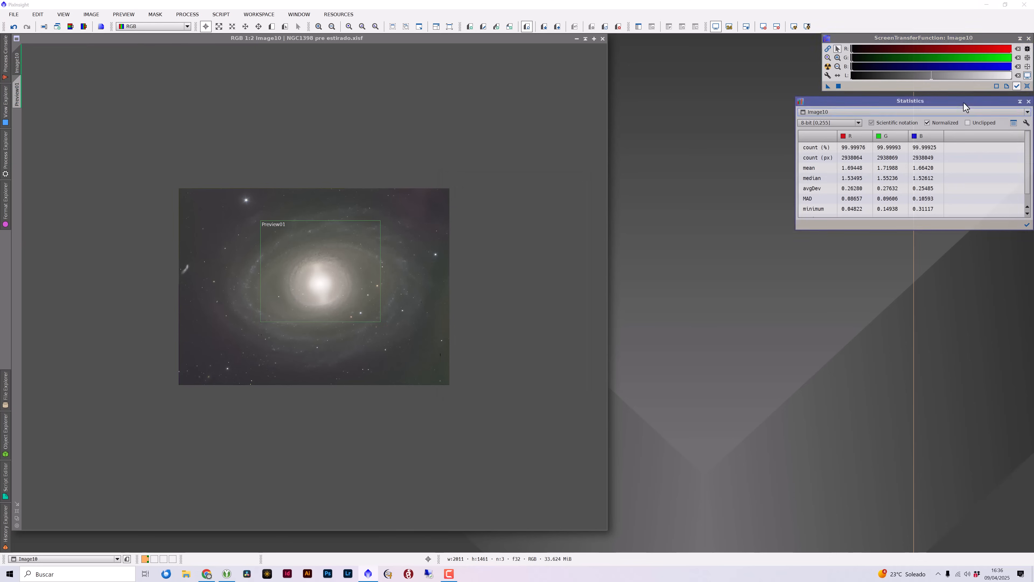
Step: Close Statistics, delete the image's previews and reset its ScreenTransferFunction to the unstretched linear display
click(1029, 101)
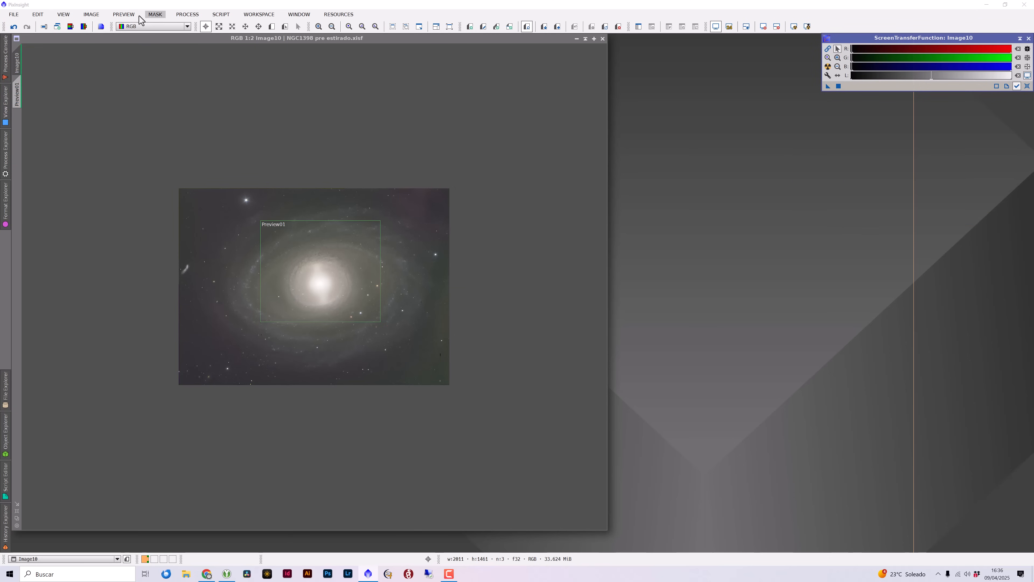
click(124, 15)
click(151, 181)
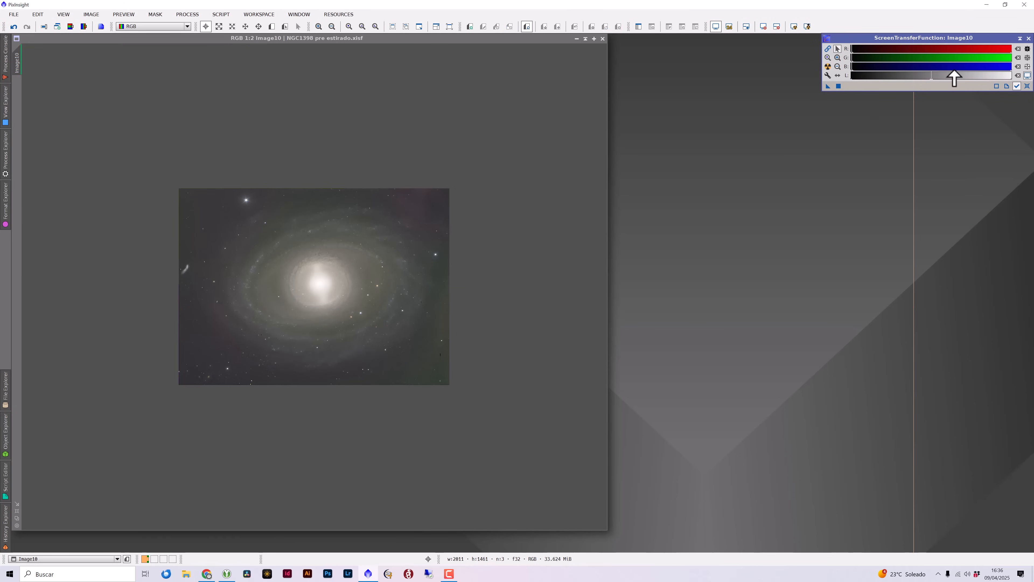
click(1026, 86)
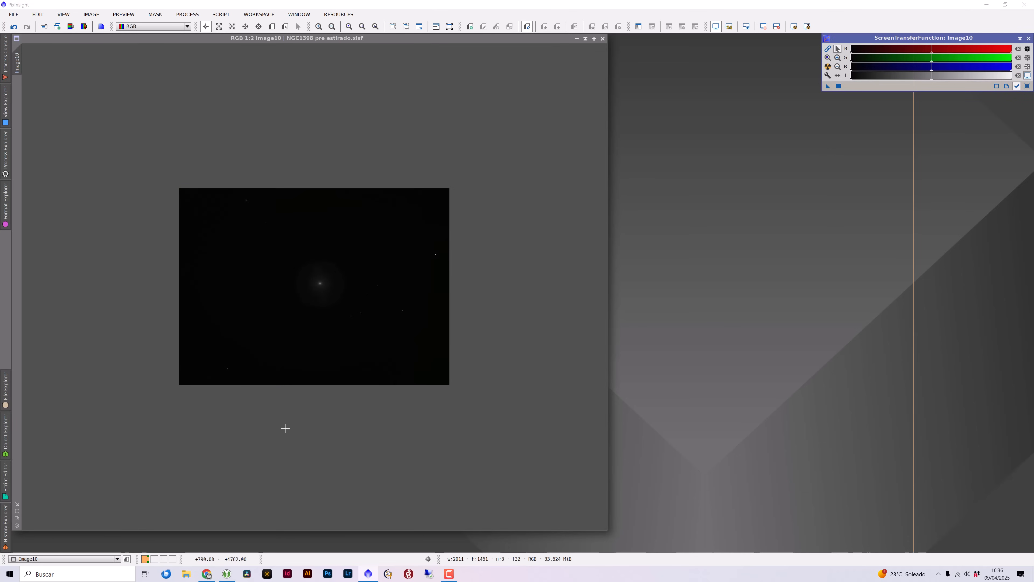
Step: Open GeneralizedHyperbolicStretch beside the image and set its histogram graph zoom to 100
click(197, 15)
mouse_move(201, 27)
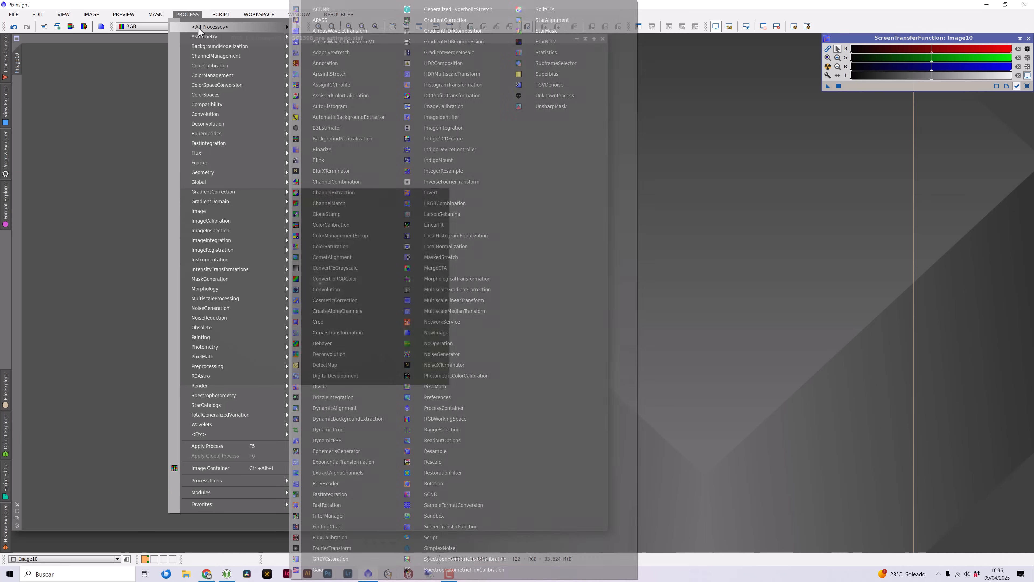
click(432, 10)
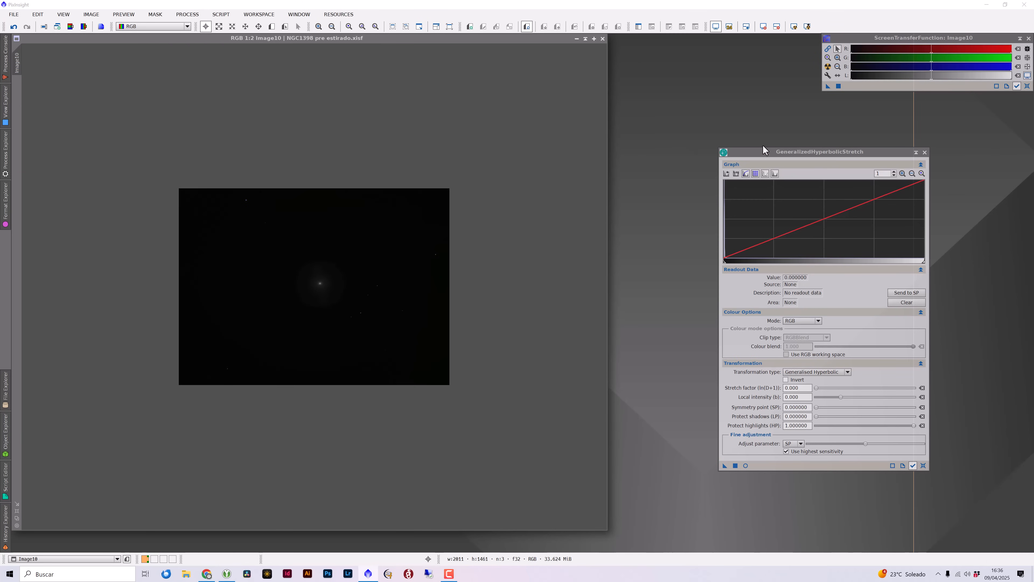
drag(778, 152, 768, 151)
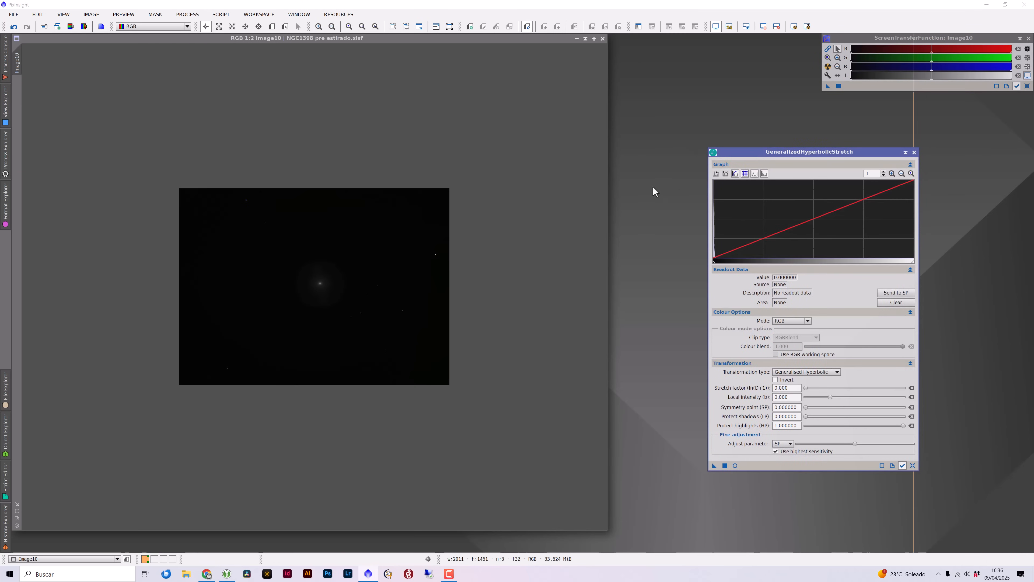
click(891, 173)
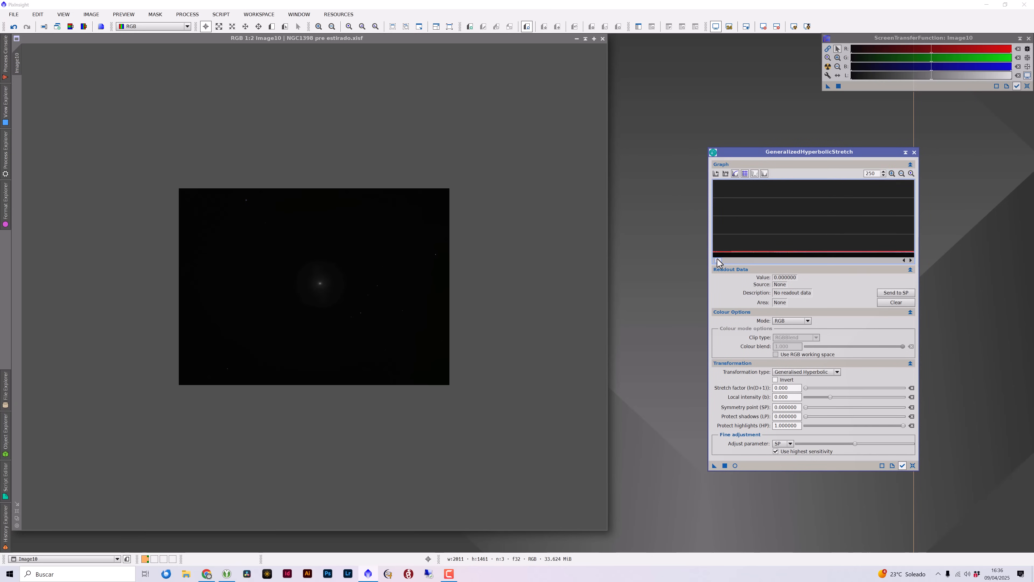
drag(716, 259, 716, 259)
drag(879, 174, 837, 169)
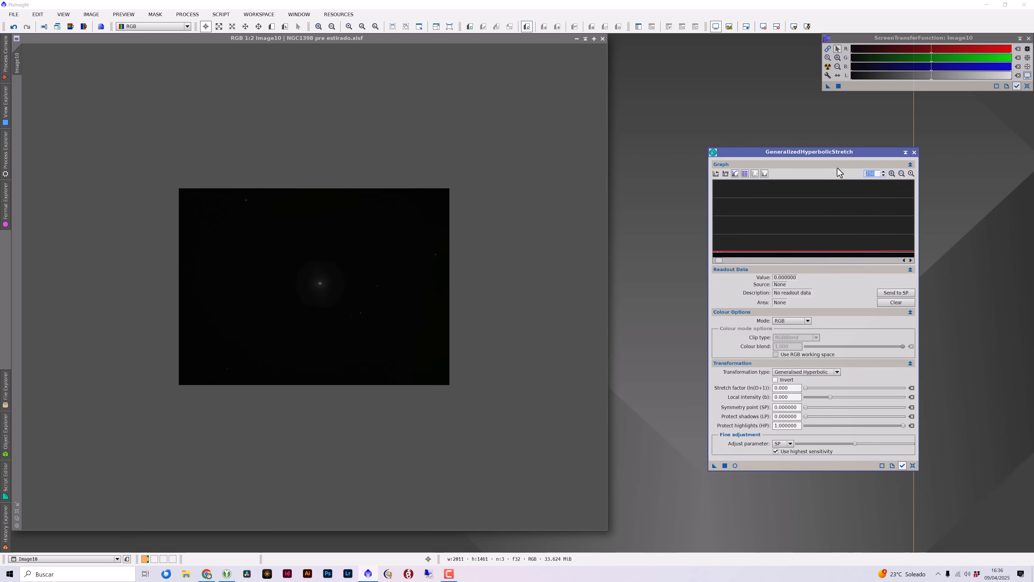
text(100)
key(Return)
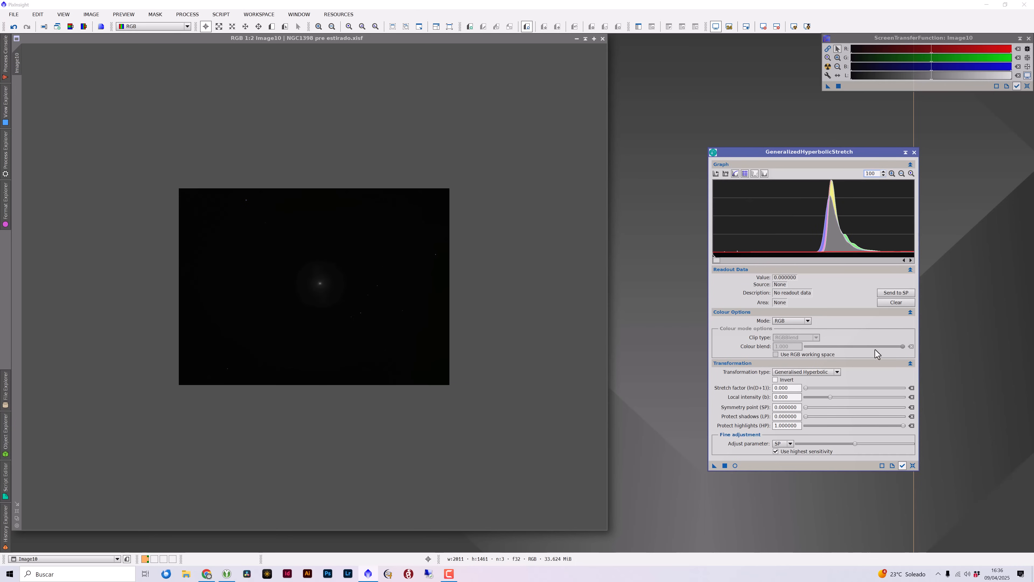
Step: Apply a Linear transformation to Image10 with the blackpoint raised to 0.002286, just short of the histogram peak
click(821, 372)
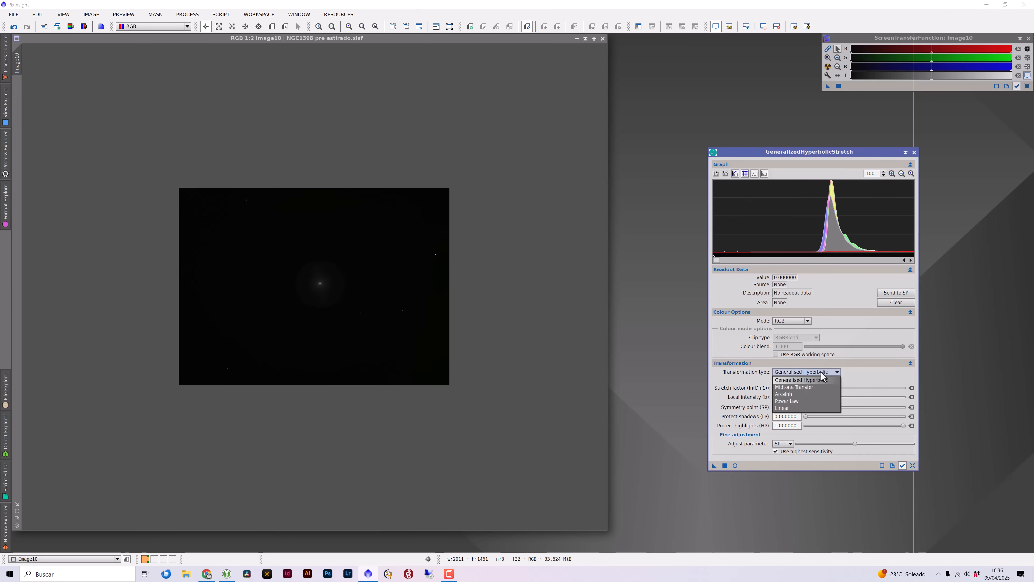
click(779, 408)
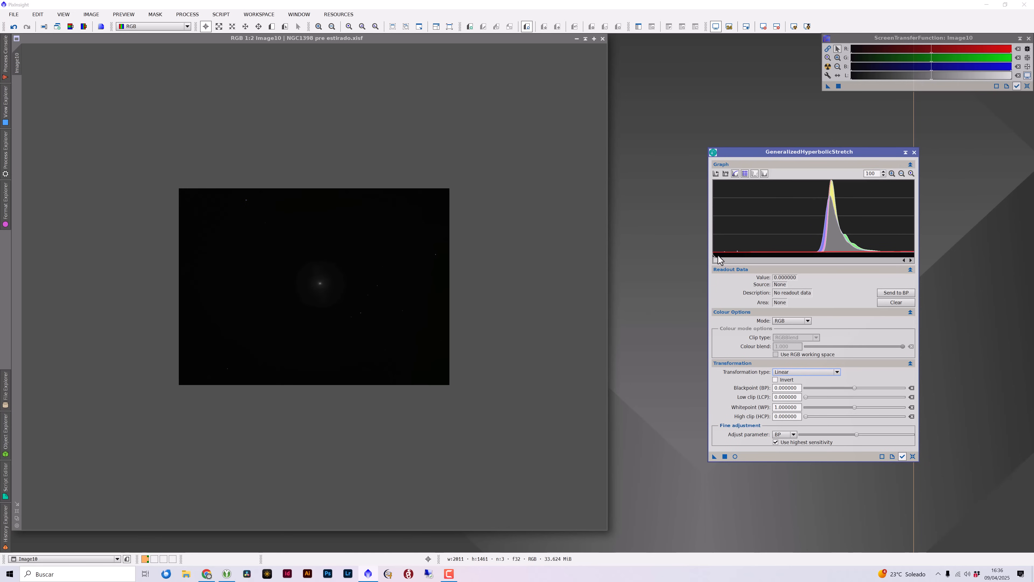
drag(716, 255, 759, 259)
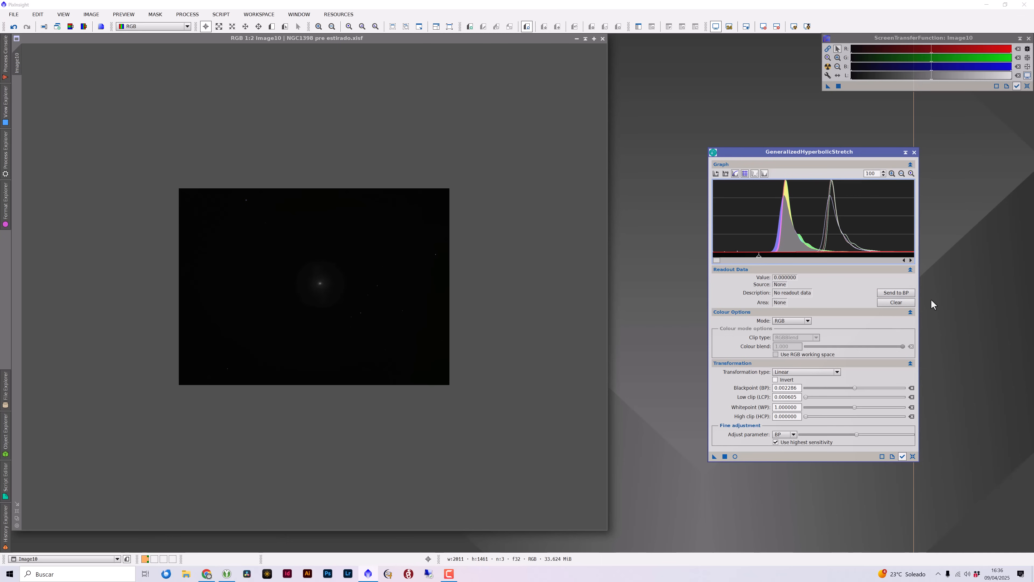
drag(714, 456, 363, 282)
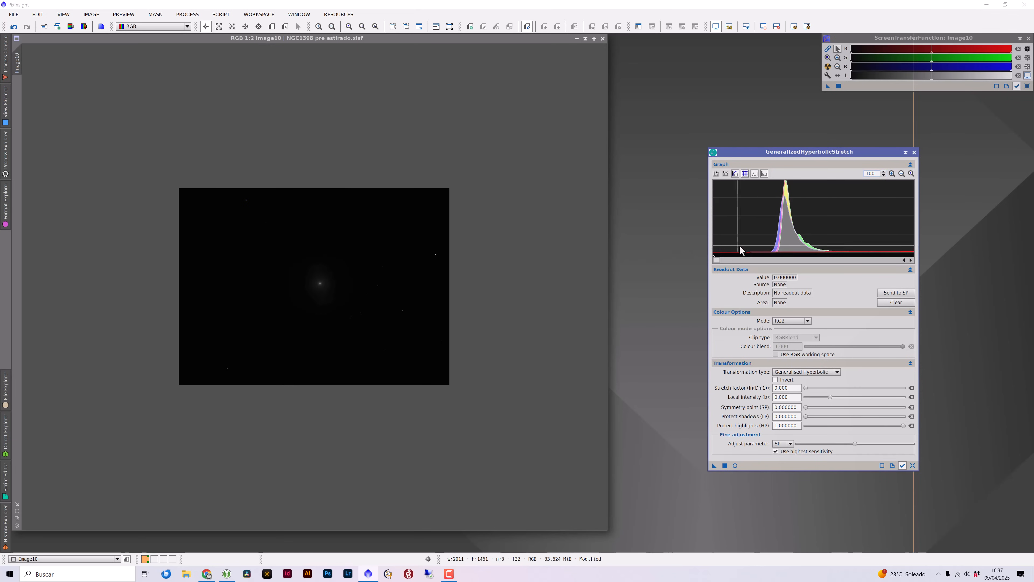
Step: With the real-time preview on, set symmetry point 0.003850, stretch factor 1.320 and highlight protection 0.55, and set the histogram zoom to 10
click(791, 241)
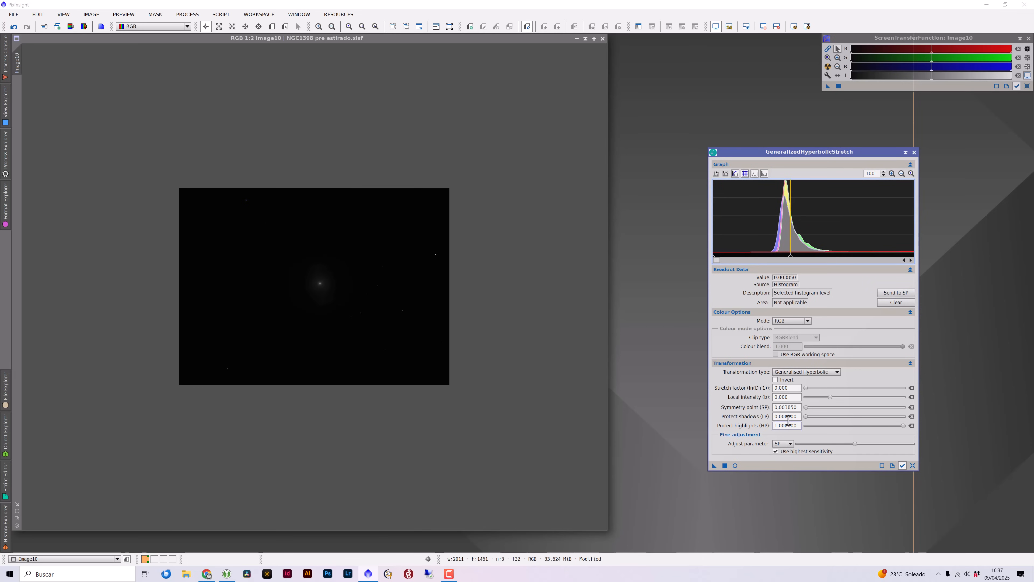
click(735, 465)
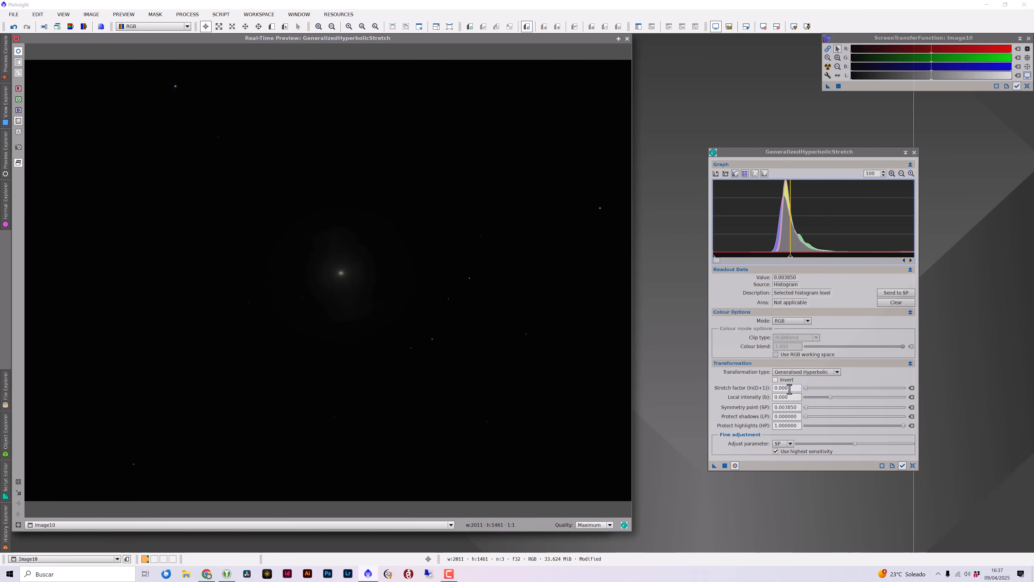
drag(807, 388, 814, 389)
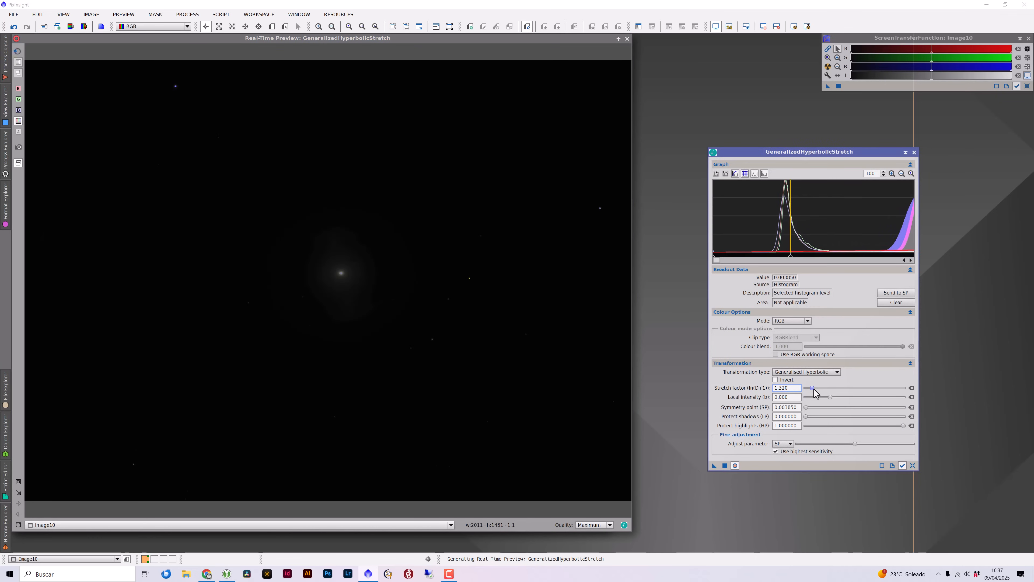
click(902, 426)
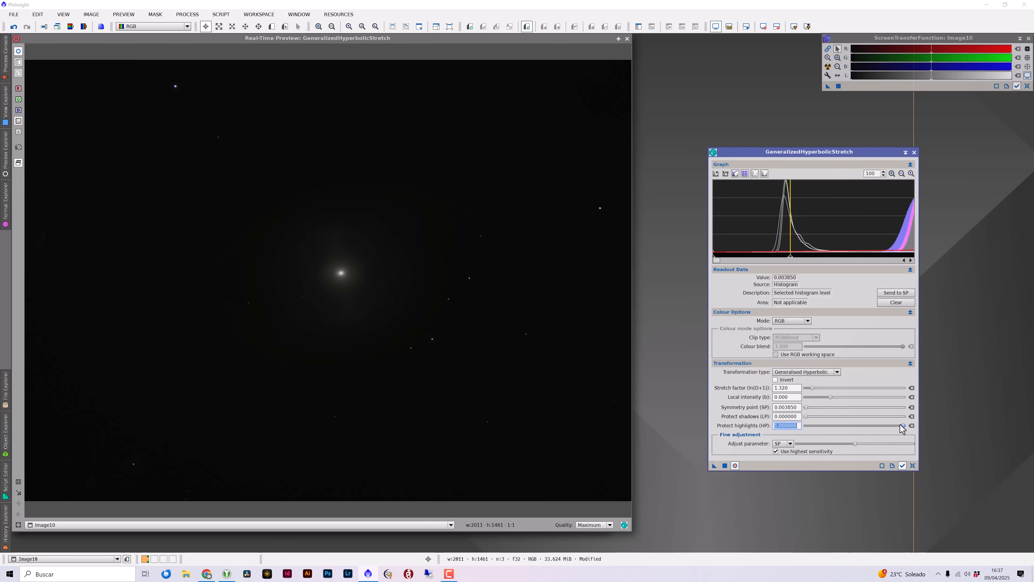
drag(902, 426, 859, 426)
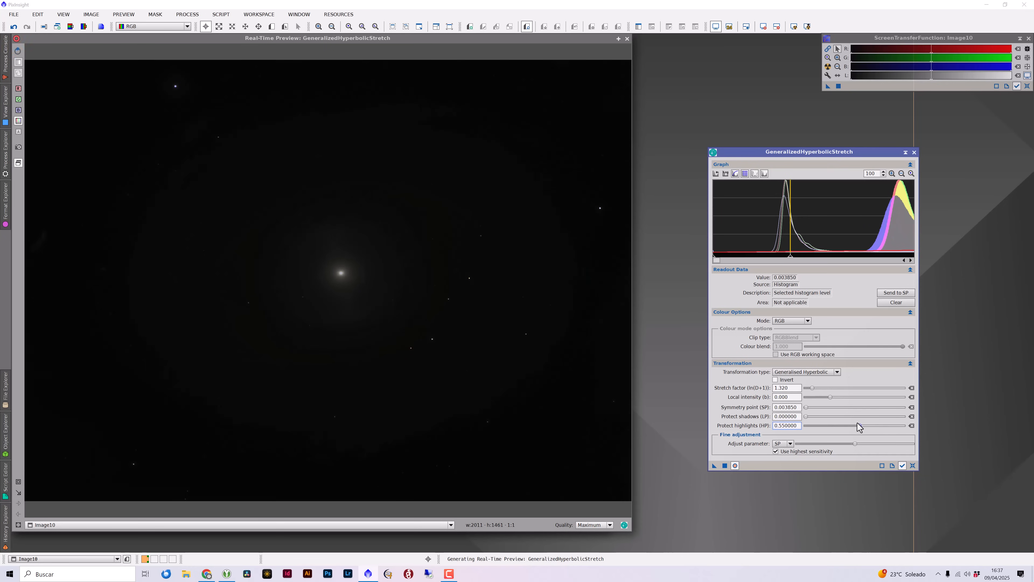
double_click(872, 175)
text(10)
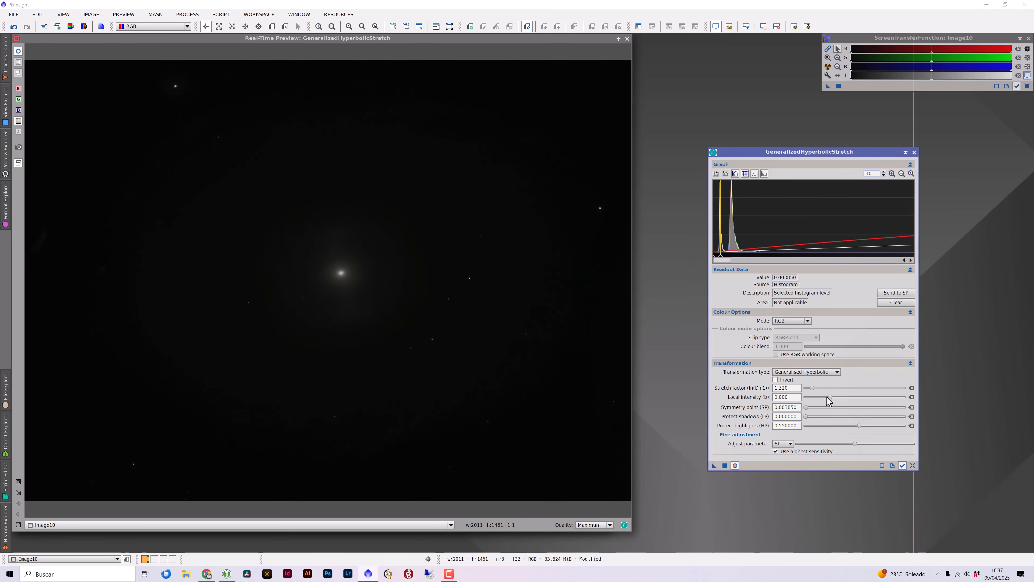
Step: Set local intensity to 1.570, stretch factor to 2.100 and highlight protection to 0.32, close the preview and apply the stretch to Image10
drag(829, 397, 837, 397)
drag(812, 388, 815, 389)
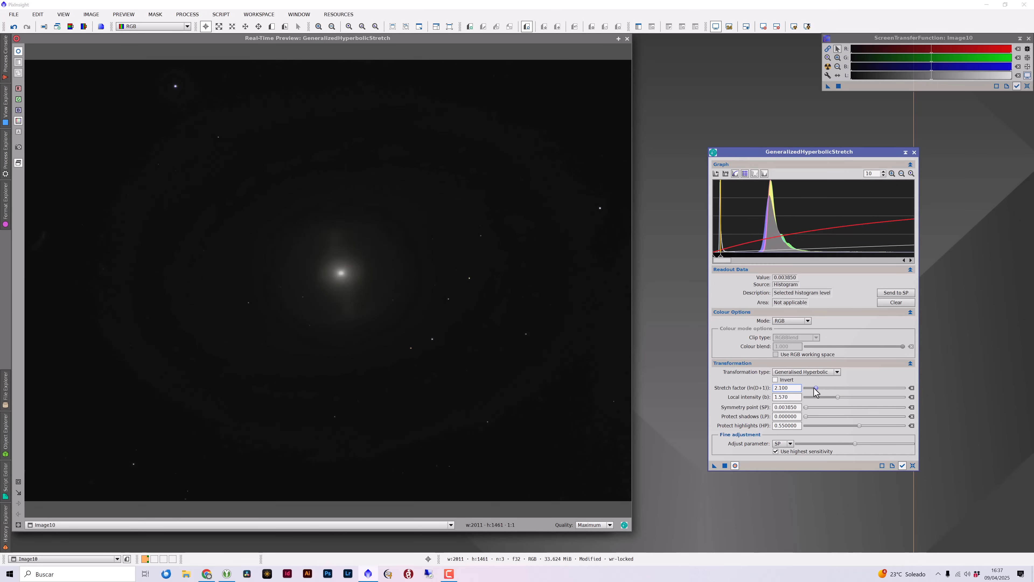
drag(859, 425, 837, 426)
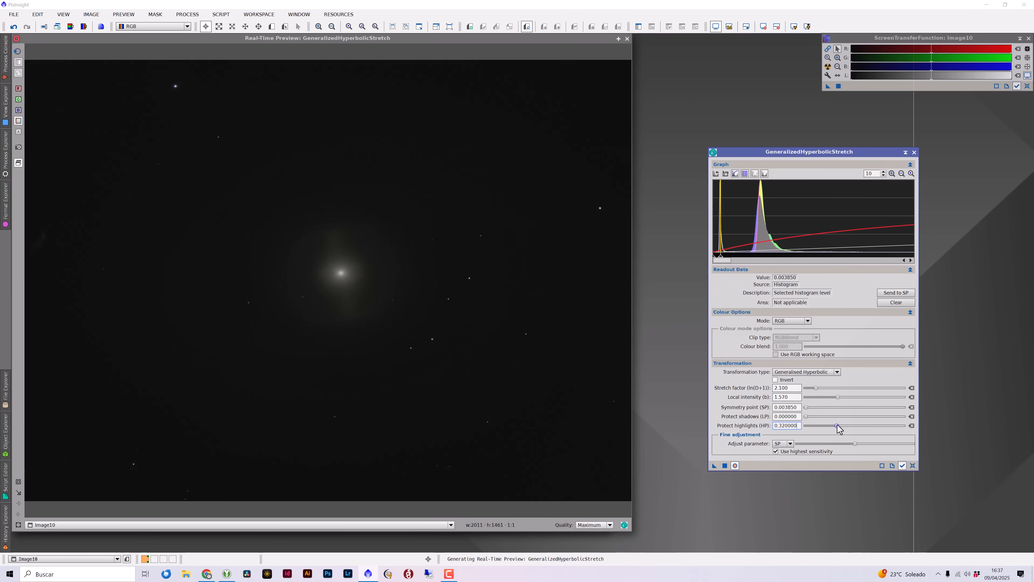
click(627, 38)
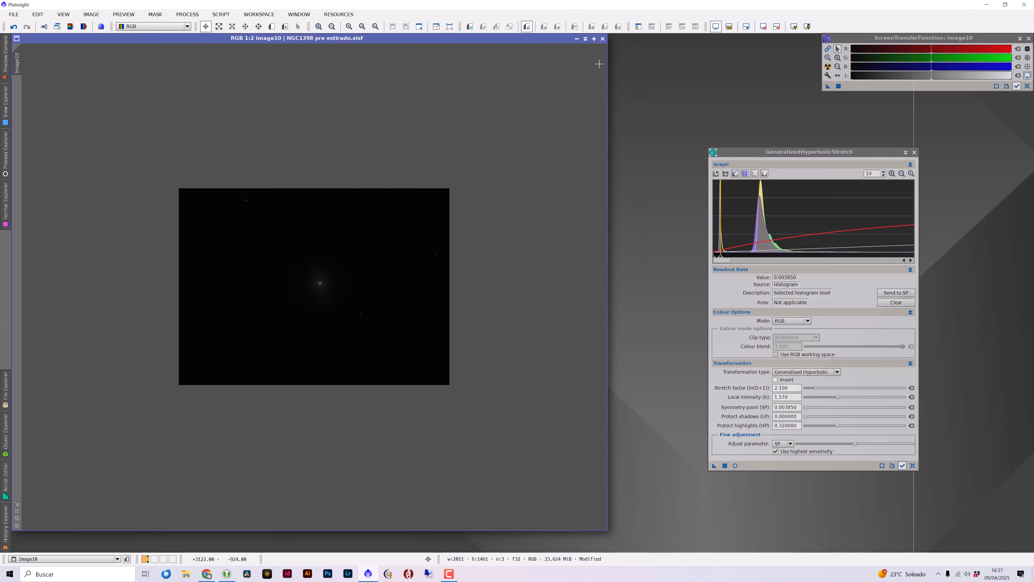
drag(715, 466, 376, 280)
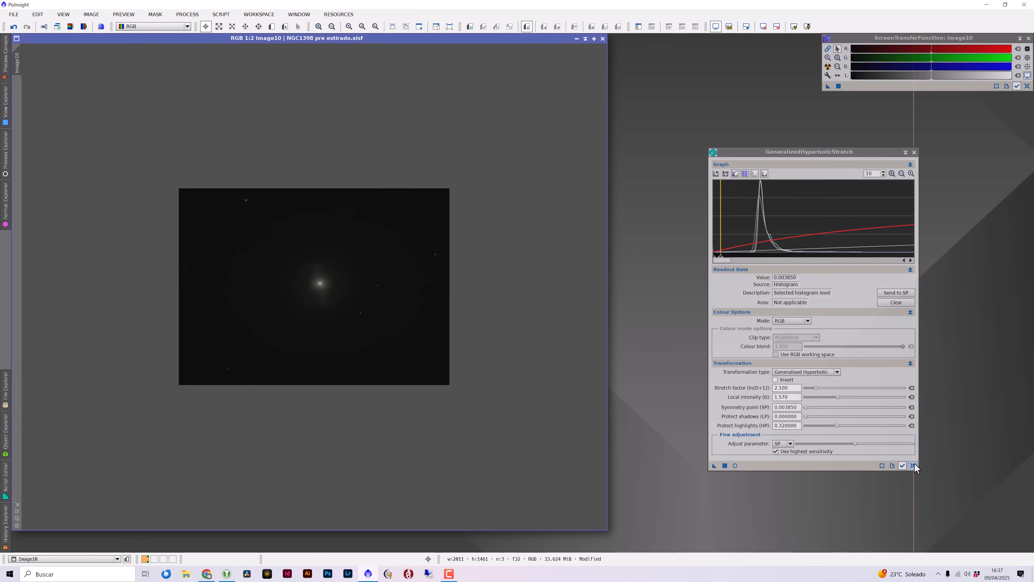
Step: Reset the stretch parameters, send a symmetry point of 0.024870 from the histogram peak and turn on the real-time preview
click(912, 466)
click(763, 201)
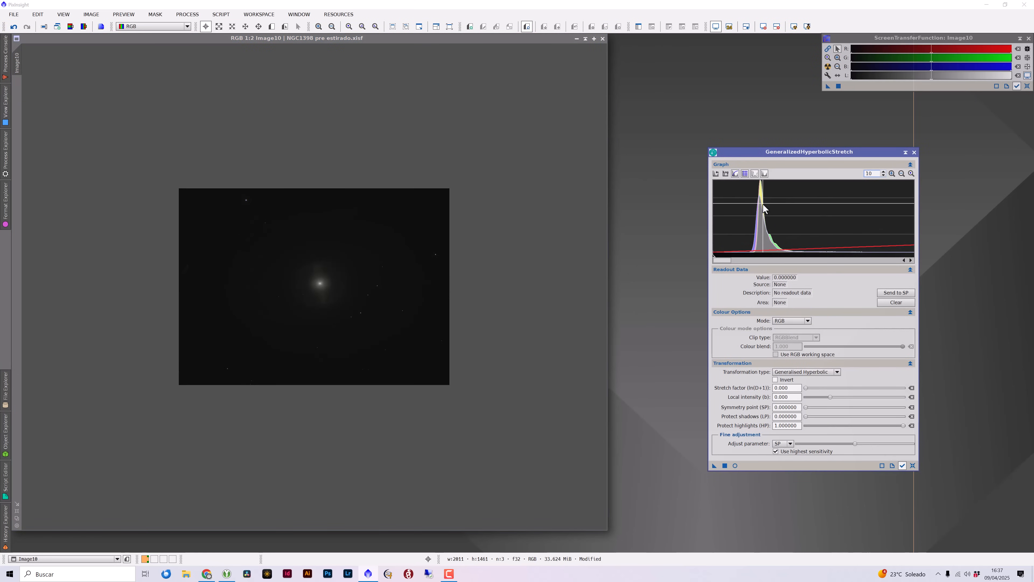
click(880, 292)
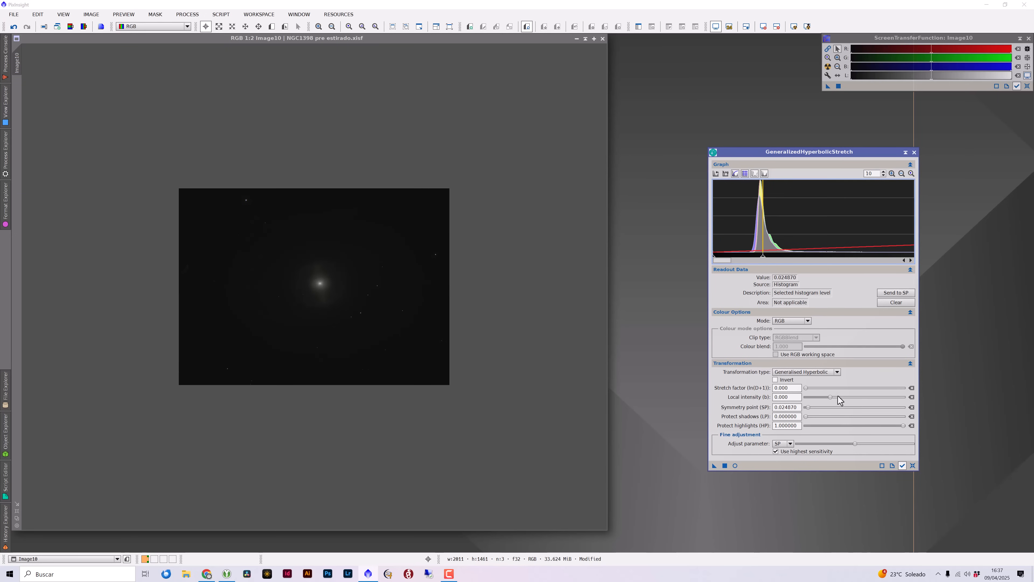
click(736, 465)
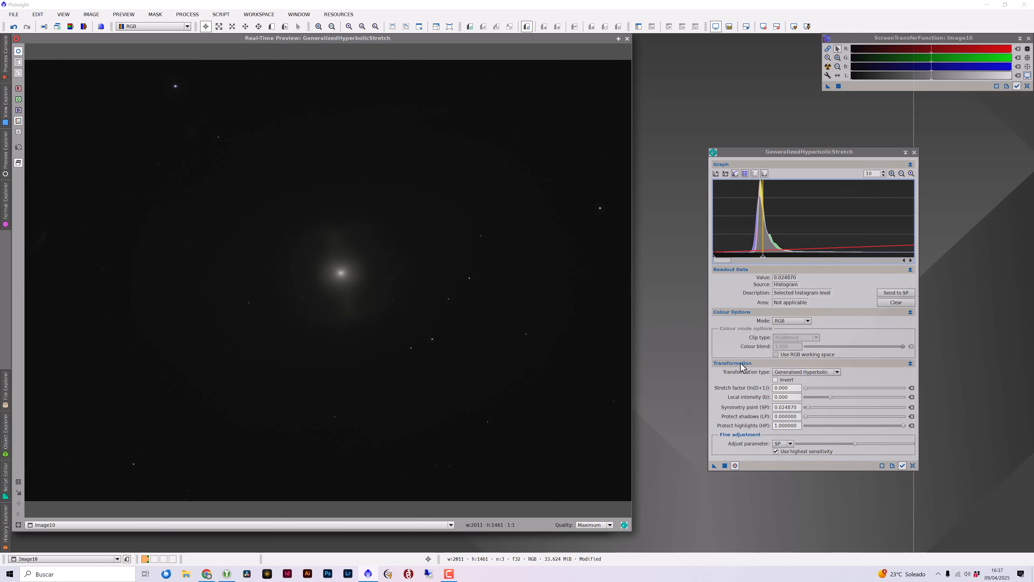
Step: Apply a second stretch to Image10 with stretch factor 1.500, local intensity 0.910 and highlight protection 0.59, and reset the parameters
drag(807, 389, 810, 398)
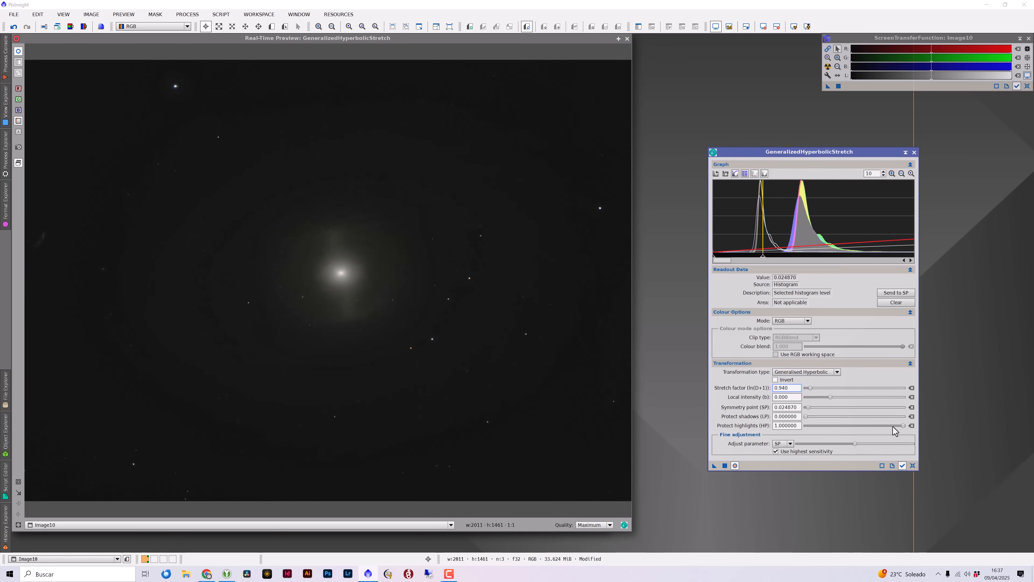
drag(903, 427, 865, 433)
drag(811, 388, 836, 402)
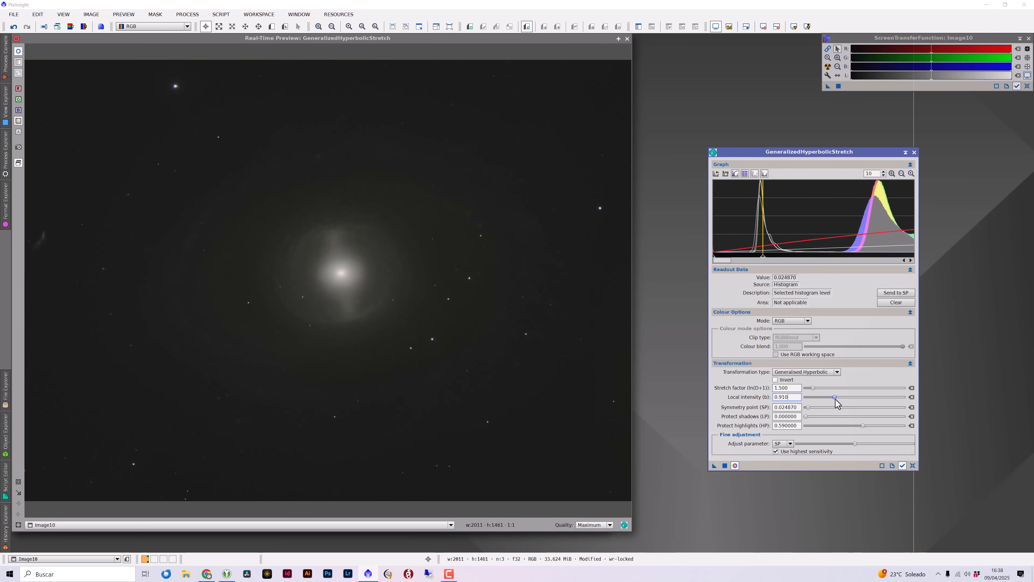
click(626, 38)
drag(714, 466, 405, 318)
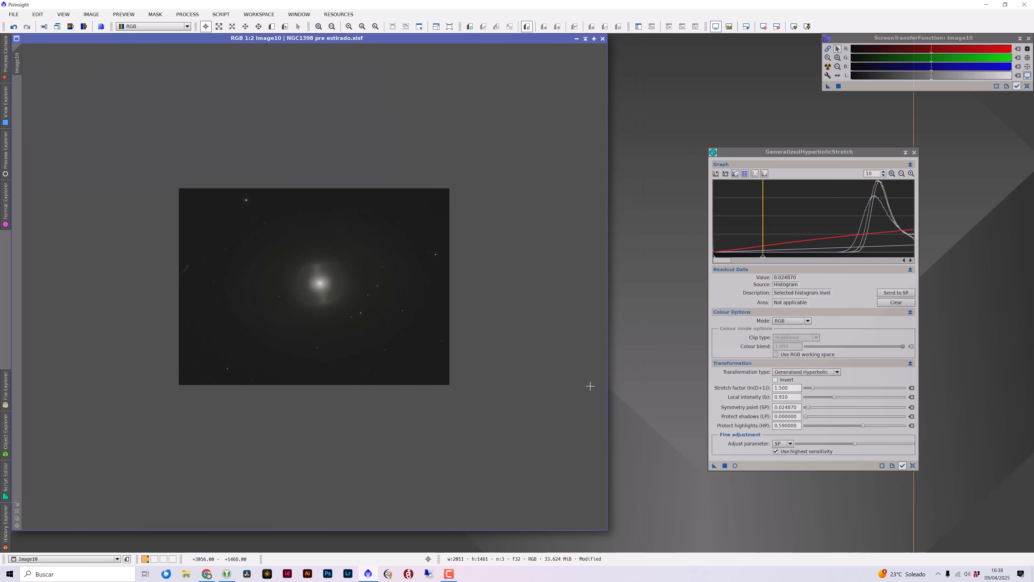
click(912, 465)
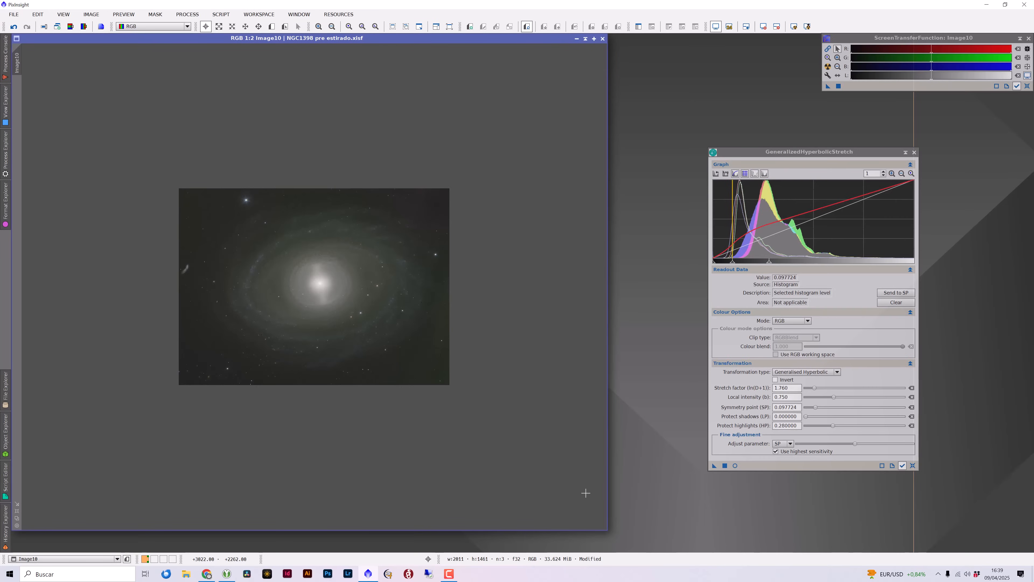
Step: Reset GeneralizedHyperbolicStretch and close both it and ScreenTransferFunction
click(913, 466)
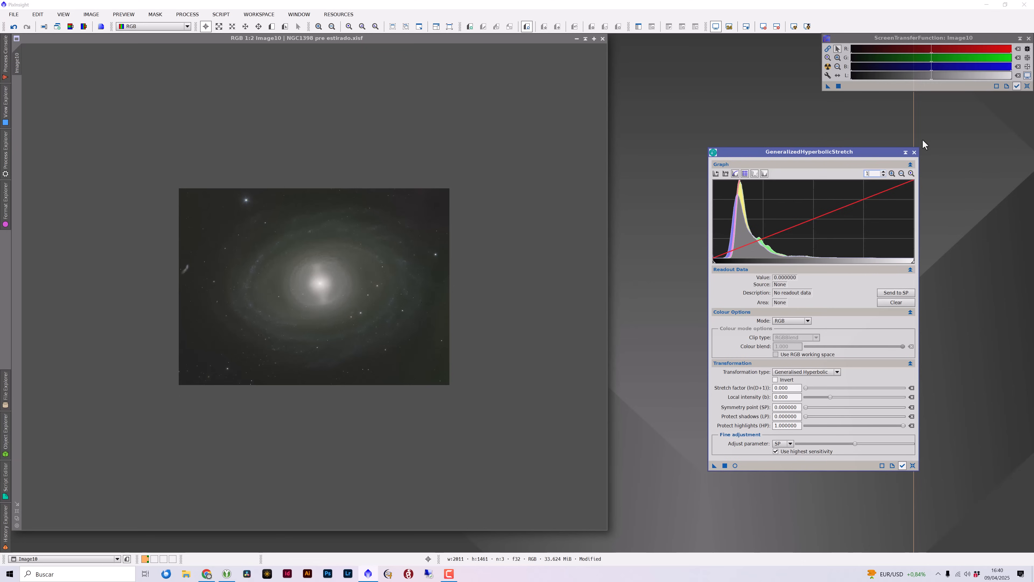
click(914, 152)
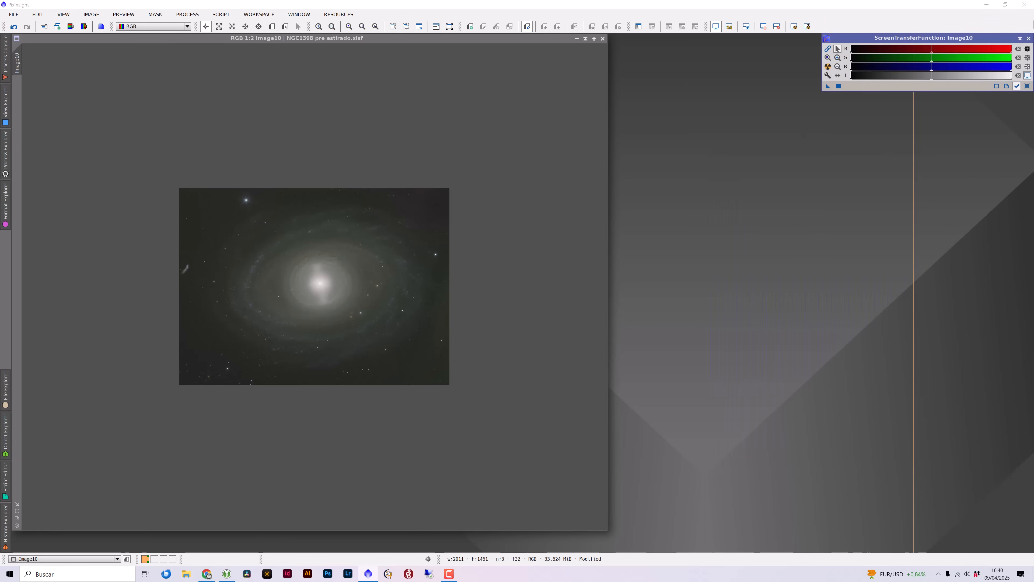
click(1028, 38)
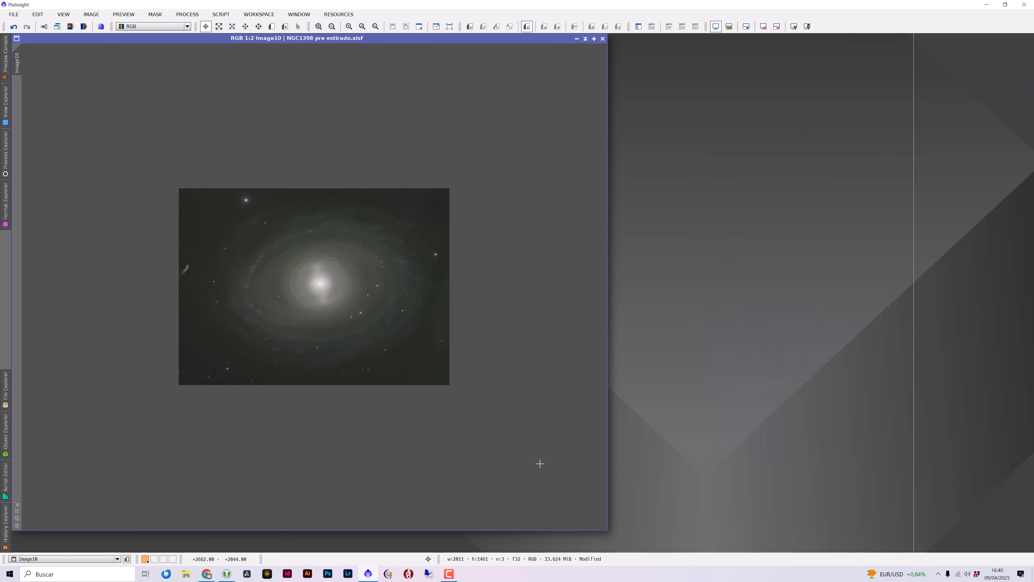
Step: Save the stretched galaxy image as a new XISF file named NGC1398 estirada, keeping the 32-bit floating point format
click(11, 15)
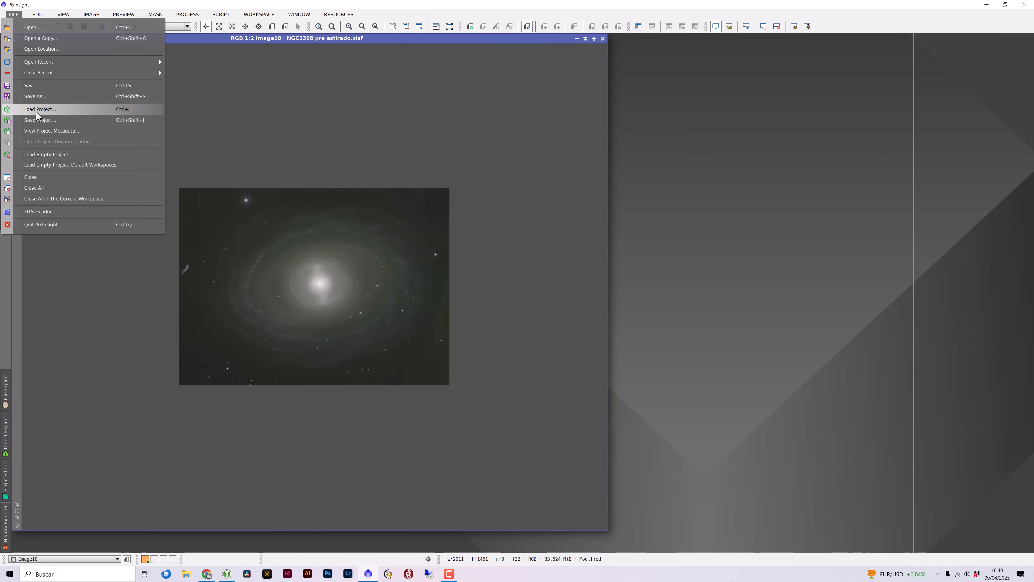
click(36, 96)
click(104, 375)
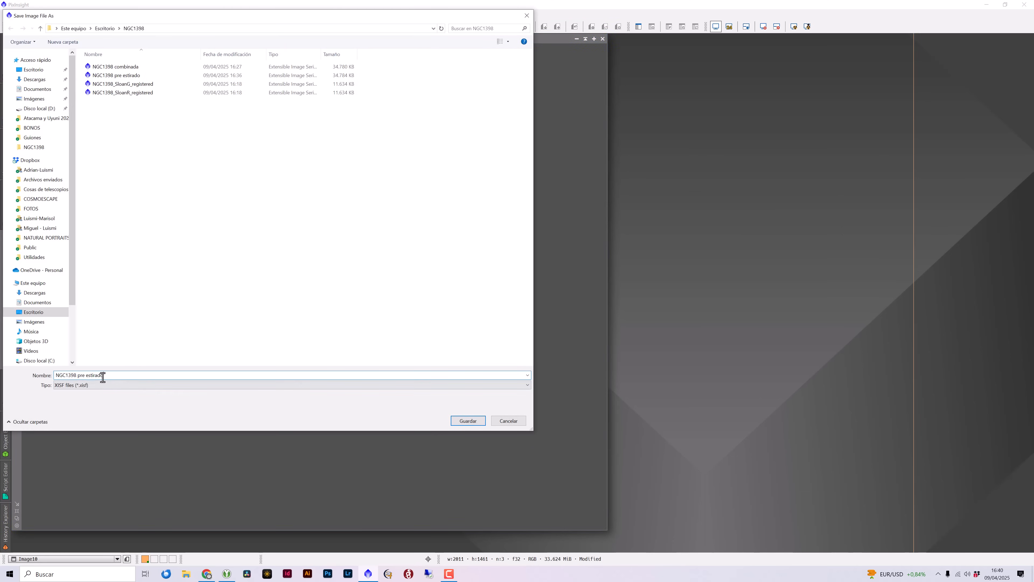
drag(103, 375, 77, 375)
text(estirada)
key(Return)
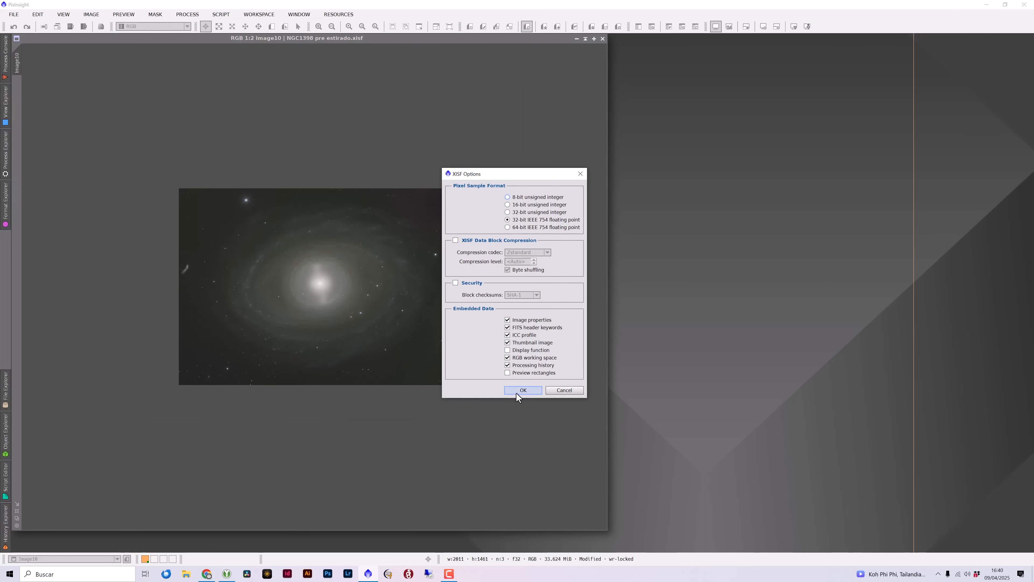
click(522, 390)
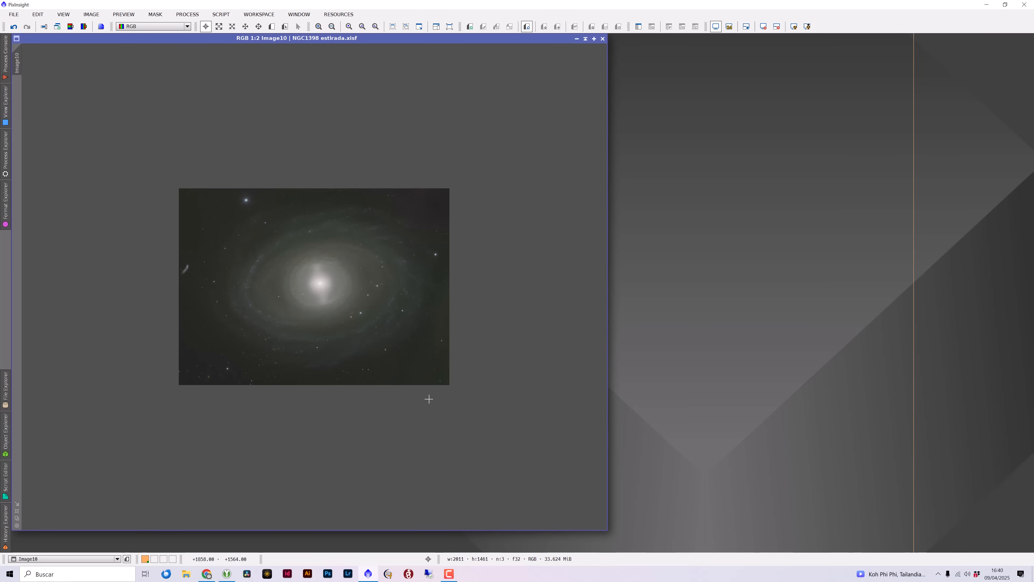
Step: Remove the green cast from the galaxy image with SCNR, using Average Neutral protection, amount 1.00 and preserved lightness
scroll(454, 413, up, 1)
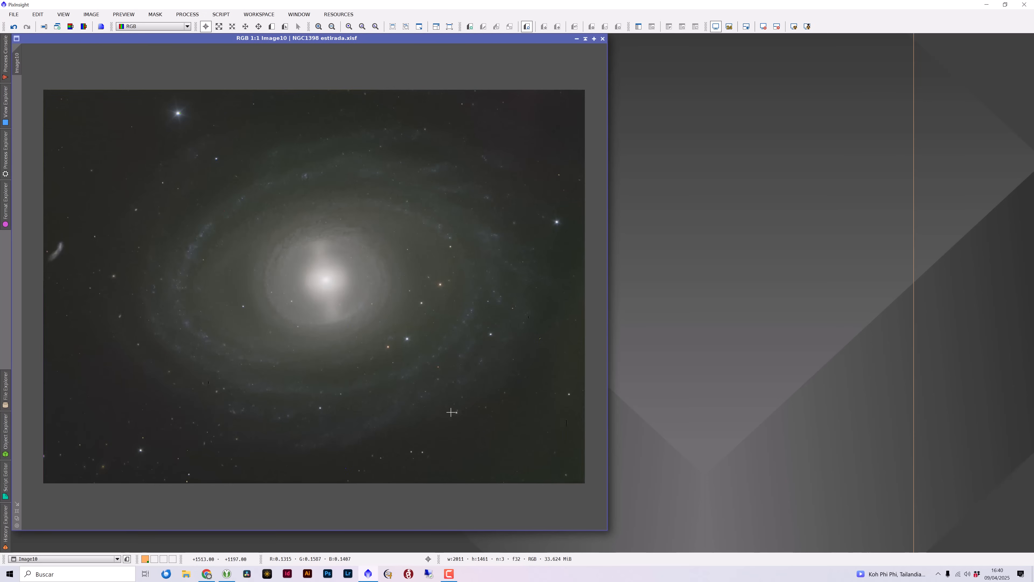
click(196, 15)
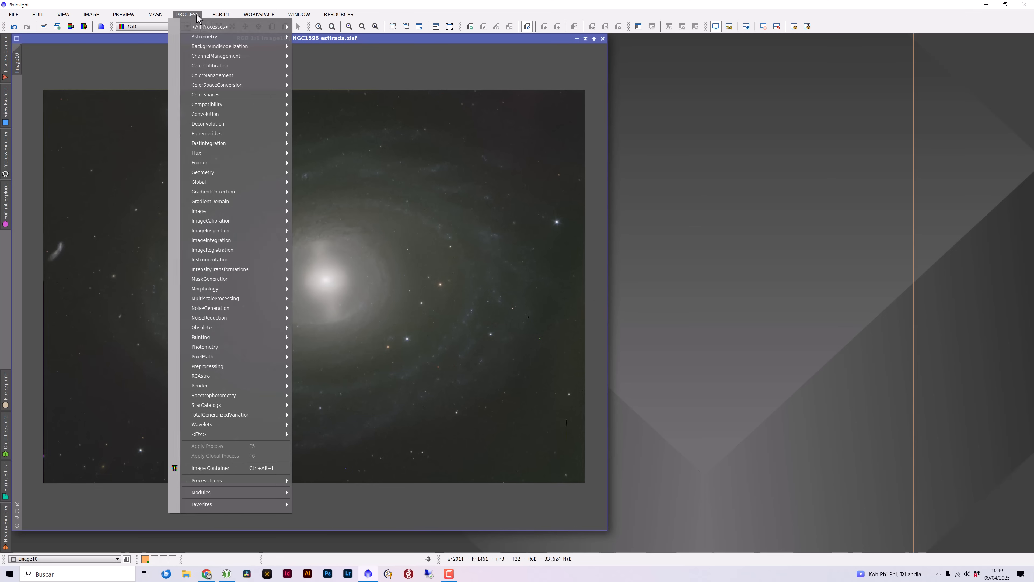
mouse_move(285, 26)
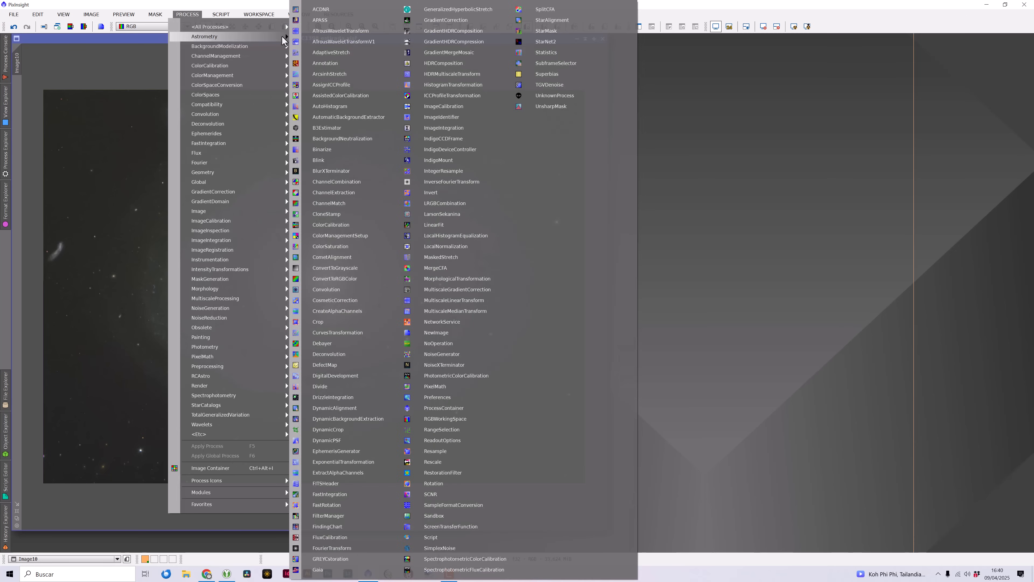
click(444, 493)
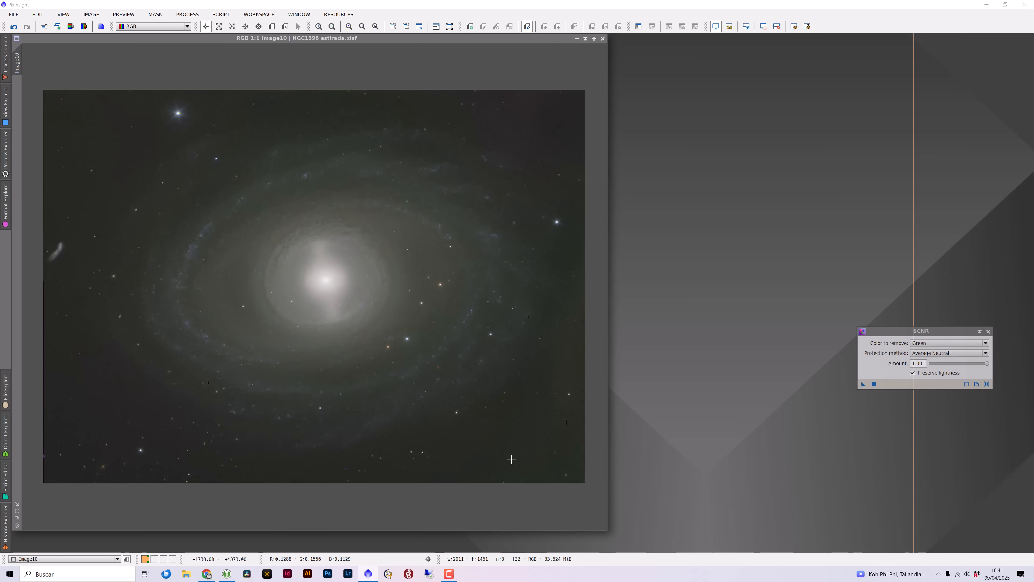
drag(921, 332, 844, 286)
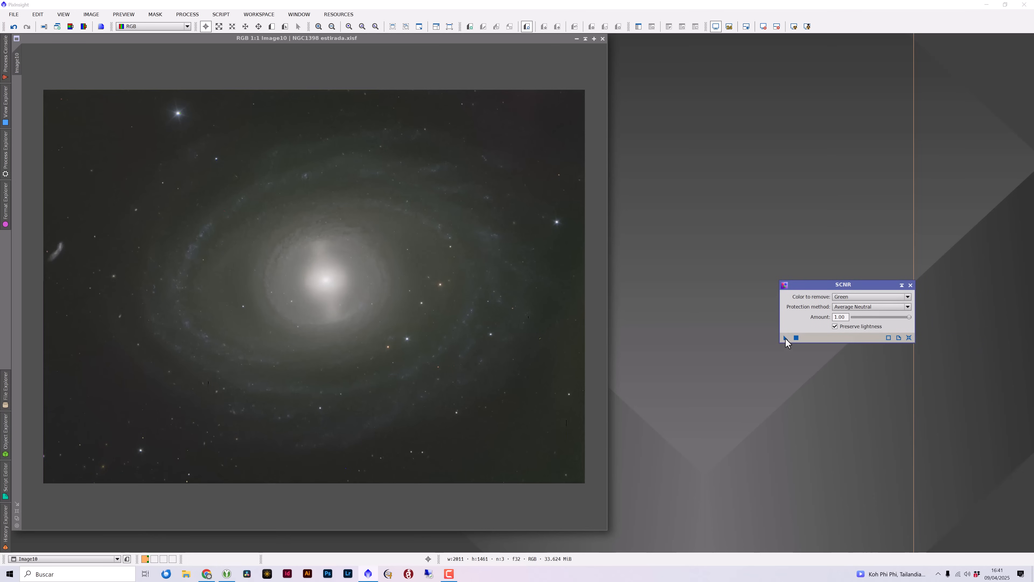
drag(786, 337, 433, 302)
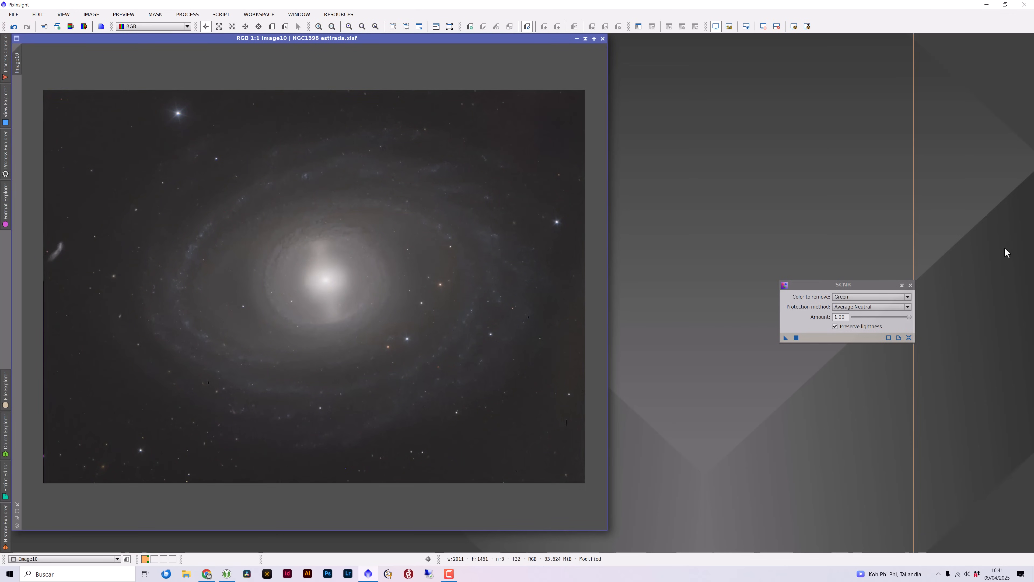
click(910, 285)
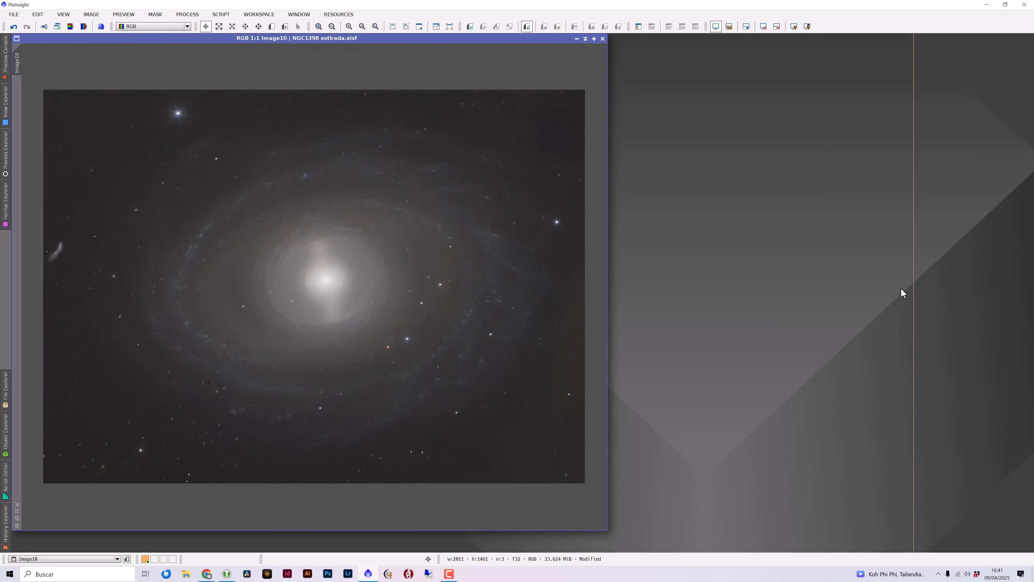
Step: Separate the stars from the galaxy image with StarNet2 at stride 256, with a star mask created
key(ctrl+minus)
key(ctrl+plus)
key(ctrl+minus)
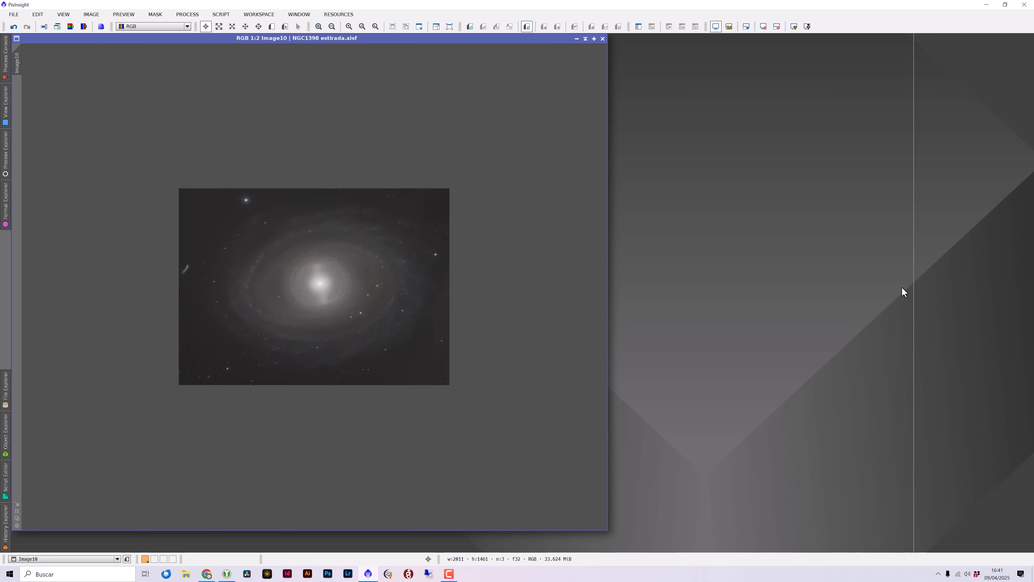
key(ctrl+plus)
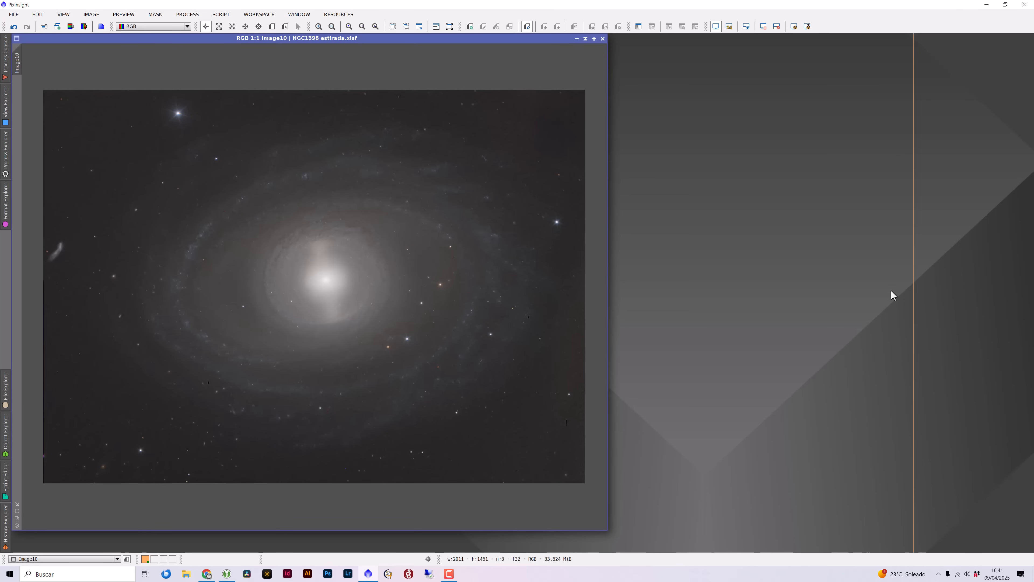
click(187, 14)
mouse_move(194, 27)
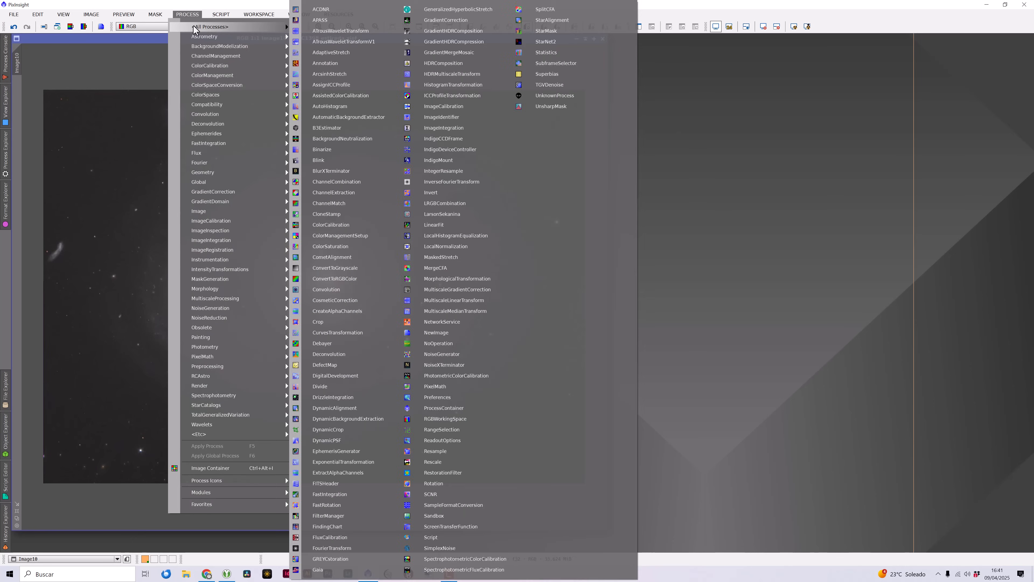
click(546, 41)
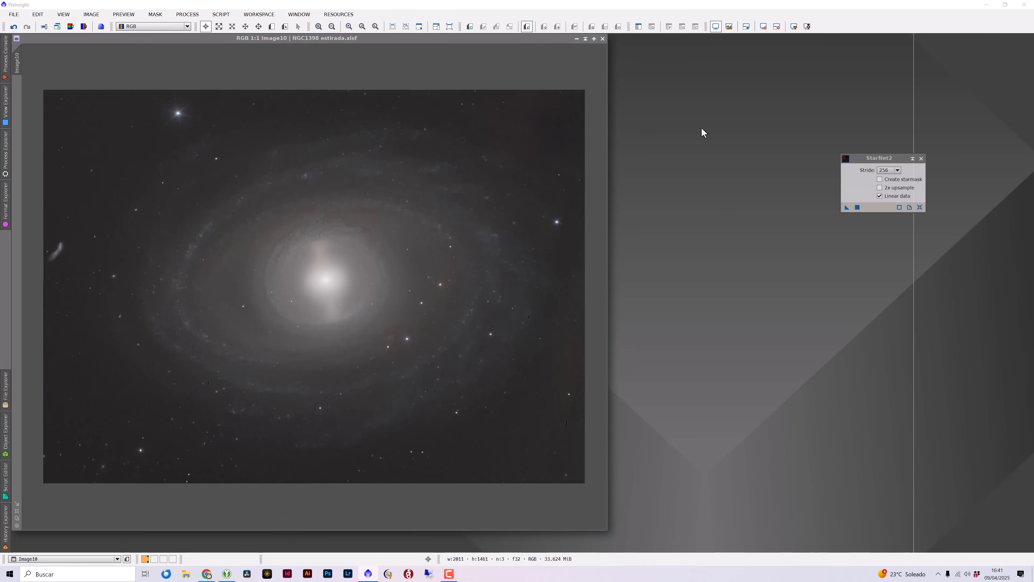
click(879, 179)
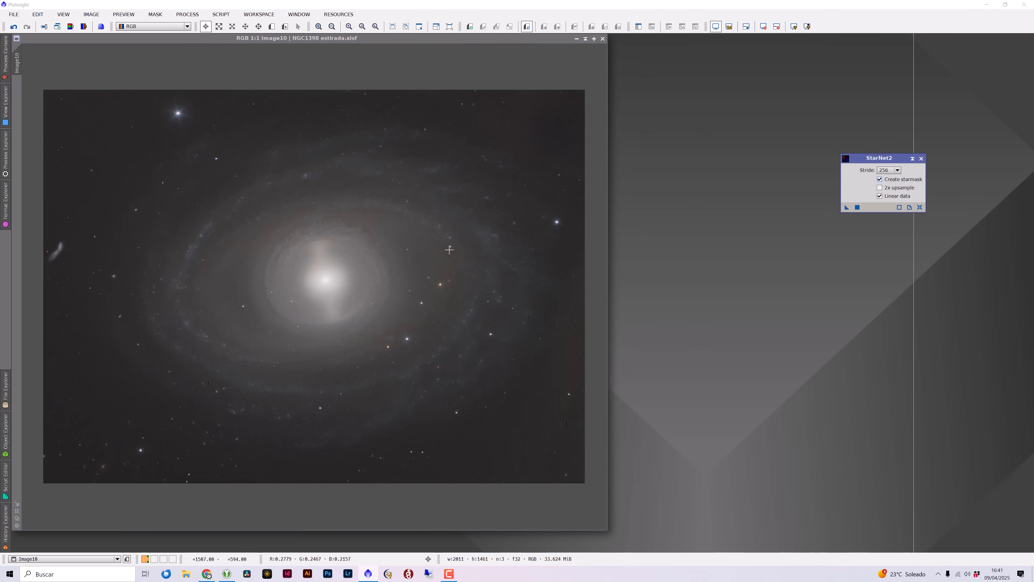
click(846, 208)
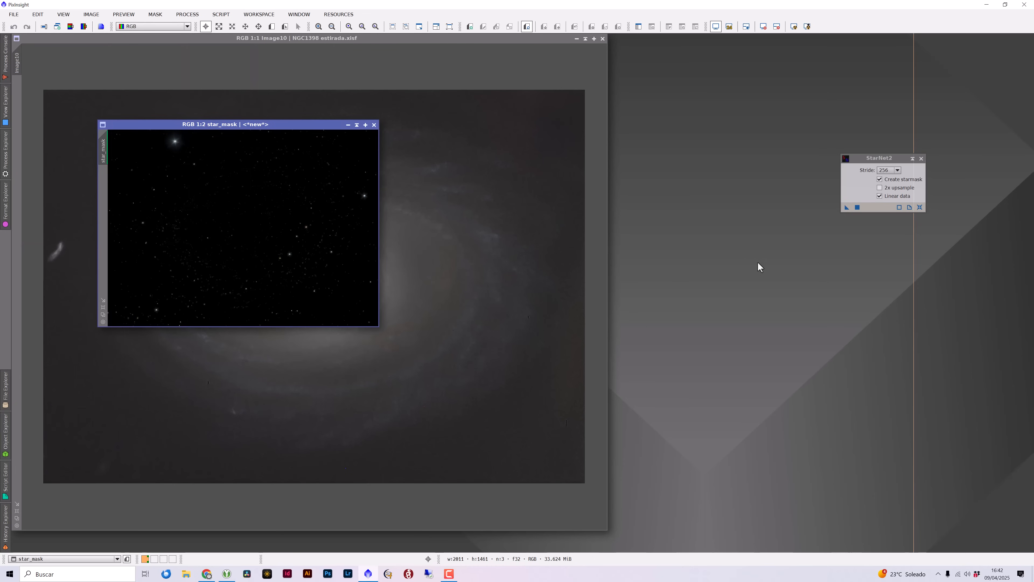
click(921, 158)
Step: Minimize the star_mask image and park its icon away from the starless galaxy image
drag(256, 129, 828, 87)
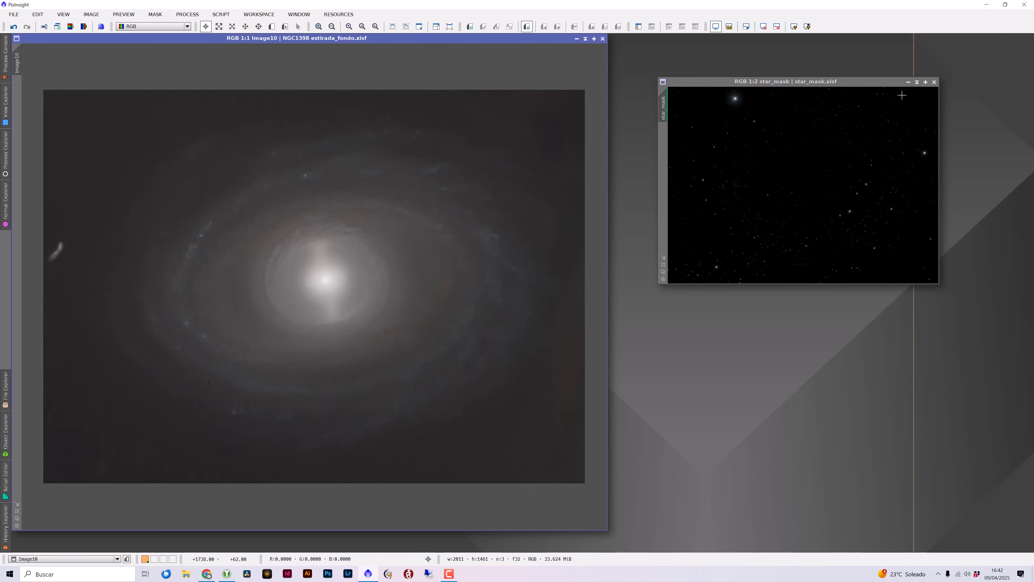
click(908, 82)
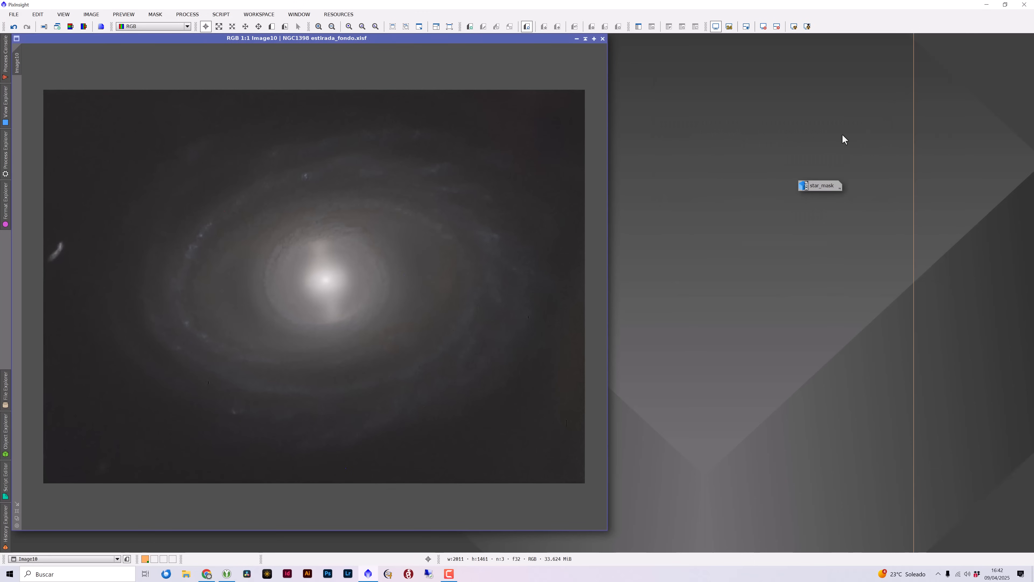
drag(820, 187, 993, 53)
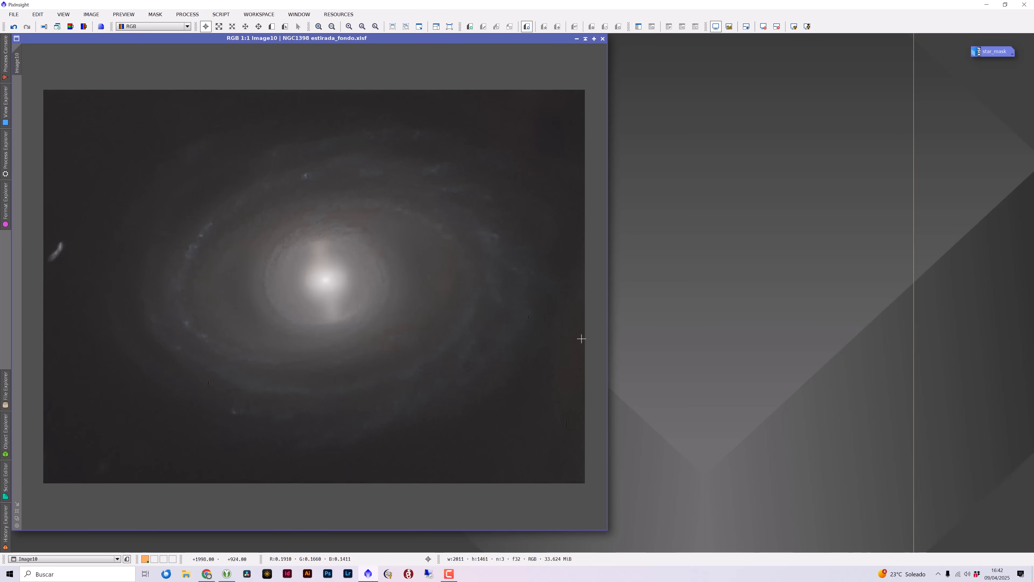
Step: Open ExponentialTransformation and start a real-time preview of it on the starless galaxy image
click(187, 15)
mouse_move(200, 32)
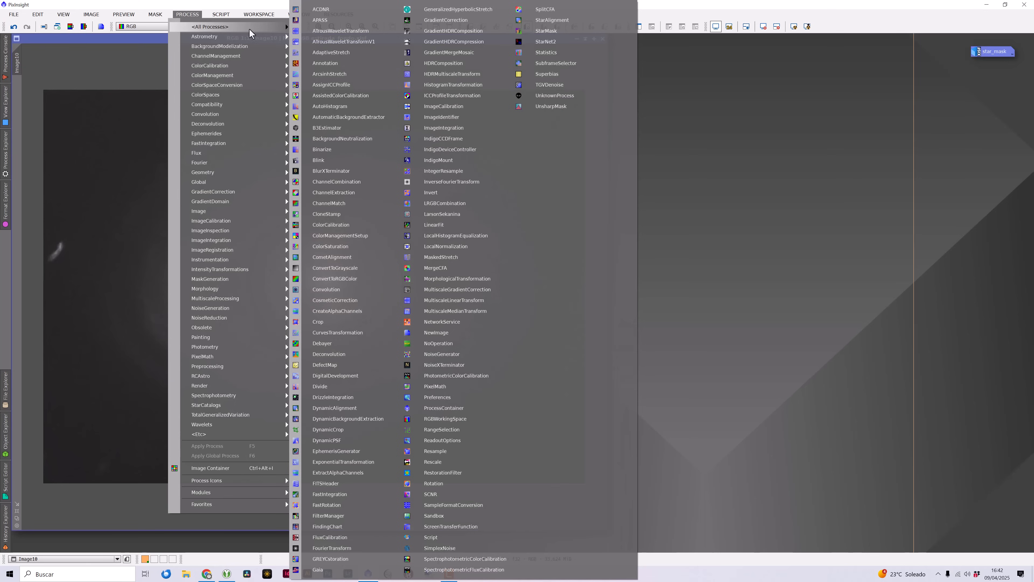
click(367, 461)
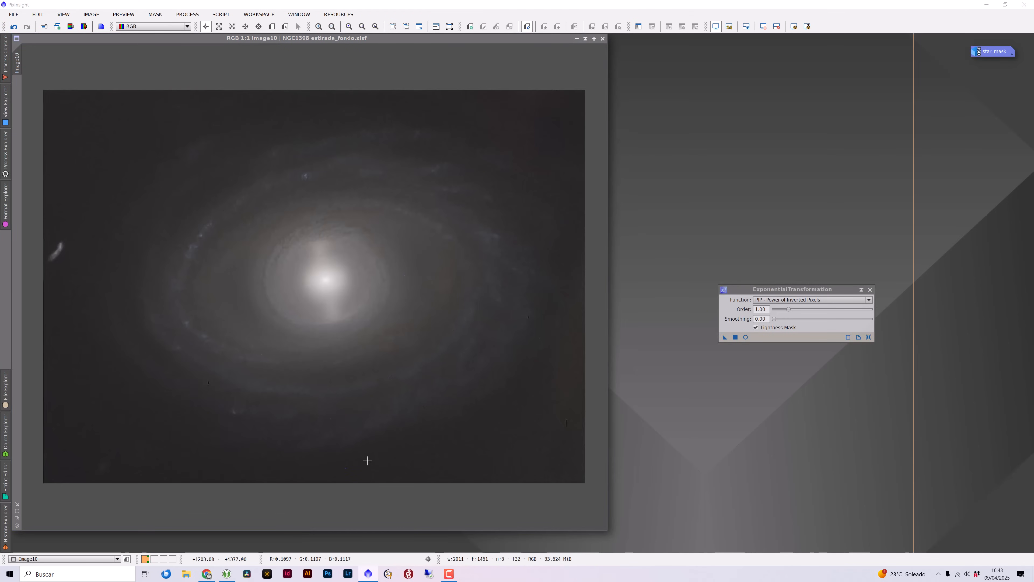
click(745, 337)
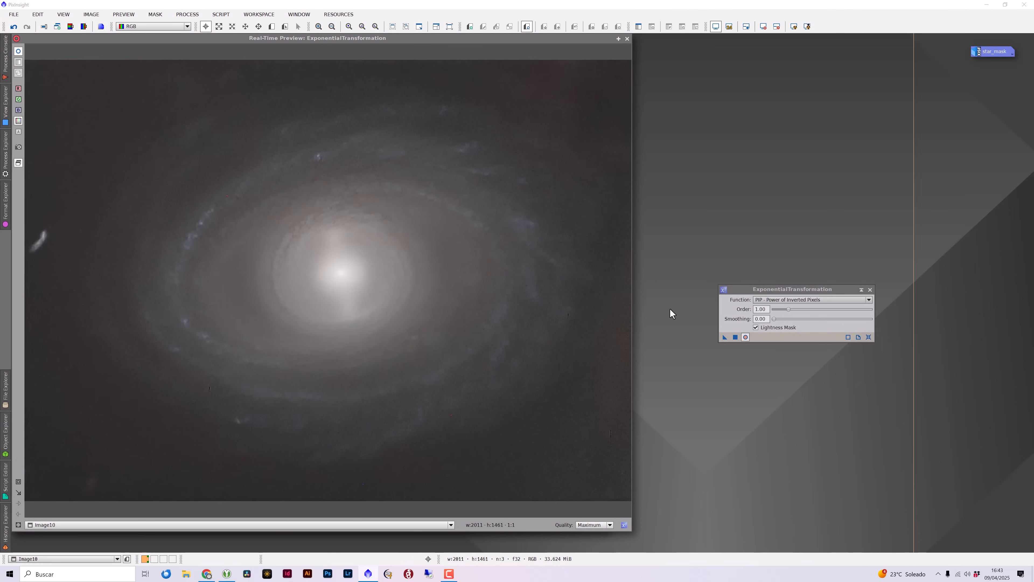
Step: Compare the starless galaxy with and without the exponential transformation in the real-time preview, and close the preview
click(19, 52)
click(19, 52)
click(20, 52)
click(18, 52)
click(19, 52)
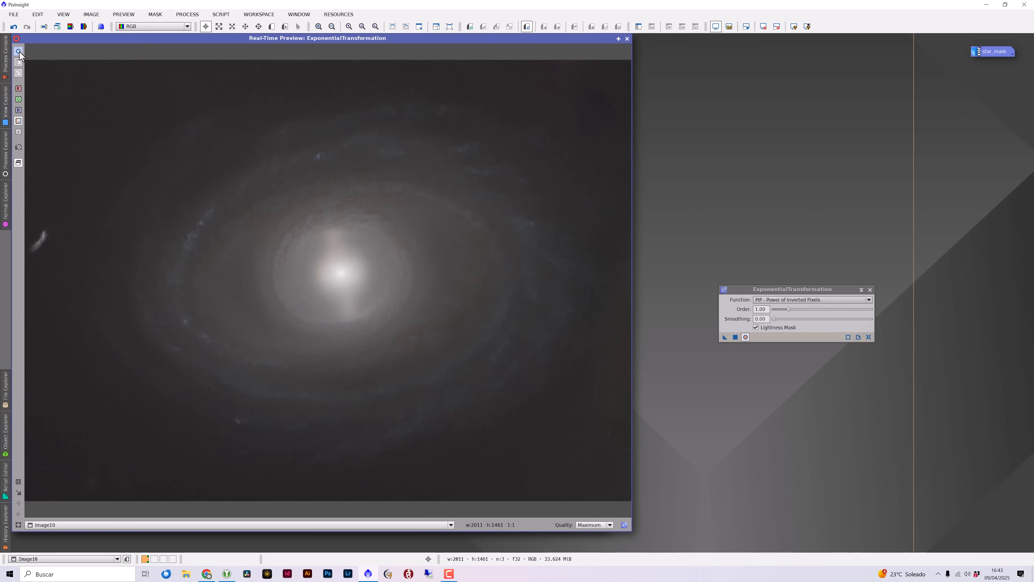
click(18, 52)
click(19, 52)
click(19, 52)
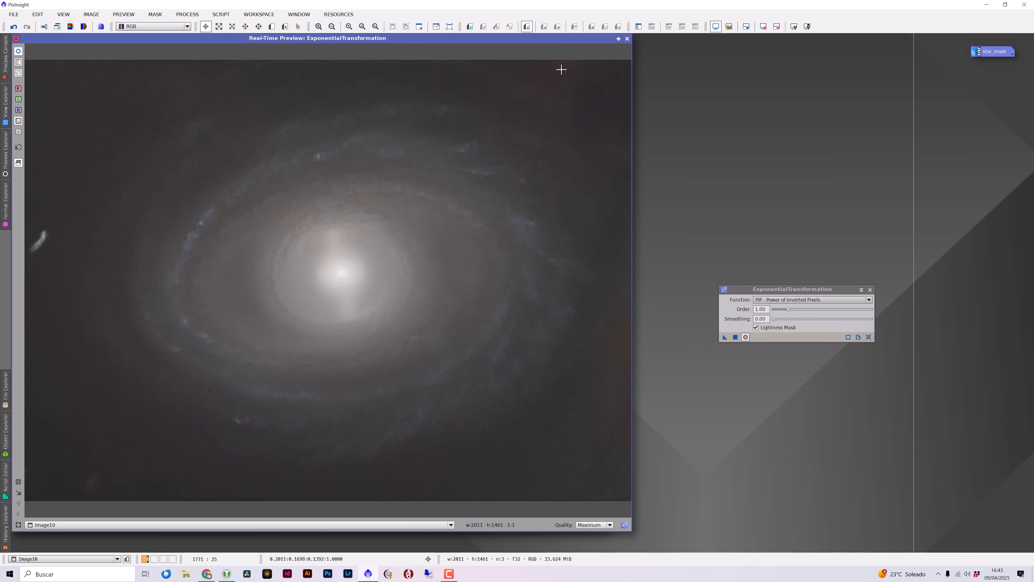
click(627, 39)
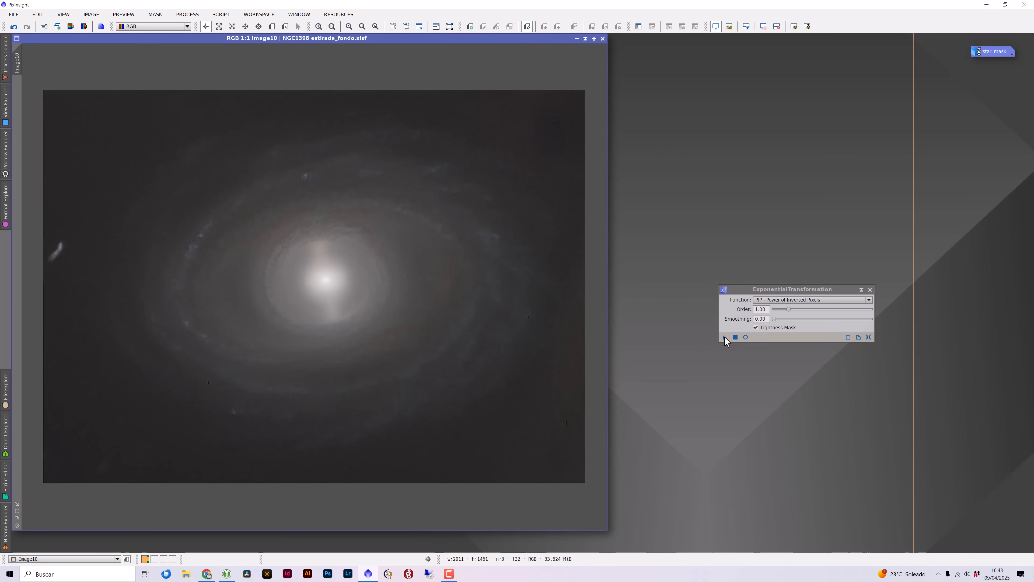
Step: Apply ExponentialTransformation to the starless galaxy with the Power of Inverted Pixels function, order 1.00, smoothing 0.00 and a lightness mask
drag(725, 337, 503, 319)
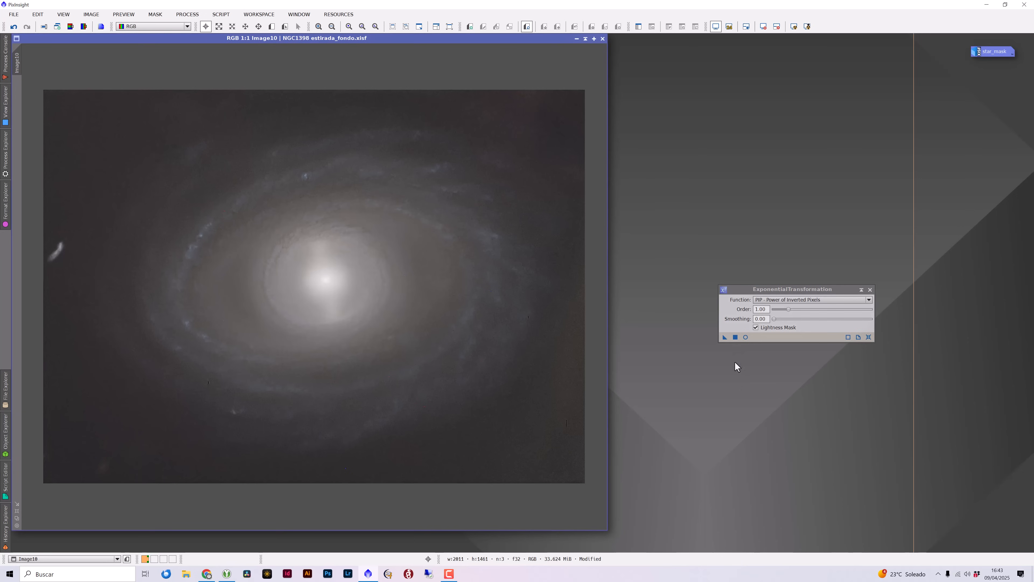
key(ctrl+plus)
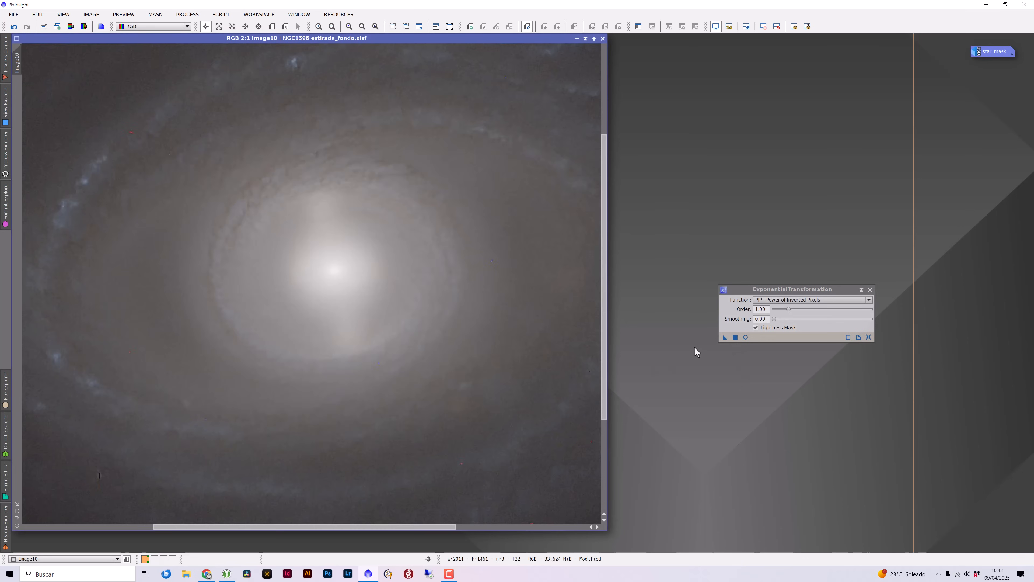
key(ctrl+minus)
key(ctrl+minus)
key(ctrl+minus)
key(ctrl+plus)
key(ctrl+plus)
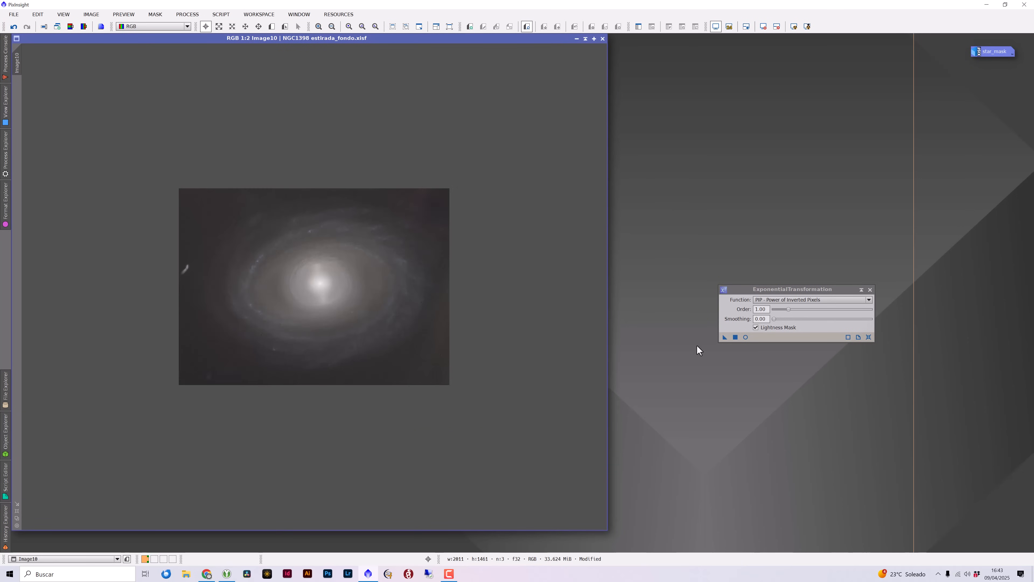
key(ctrl+minus)
key(ctrl+plus)
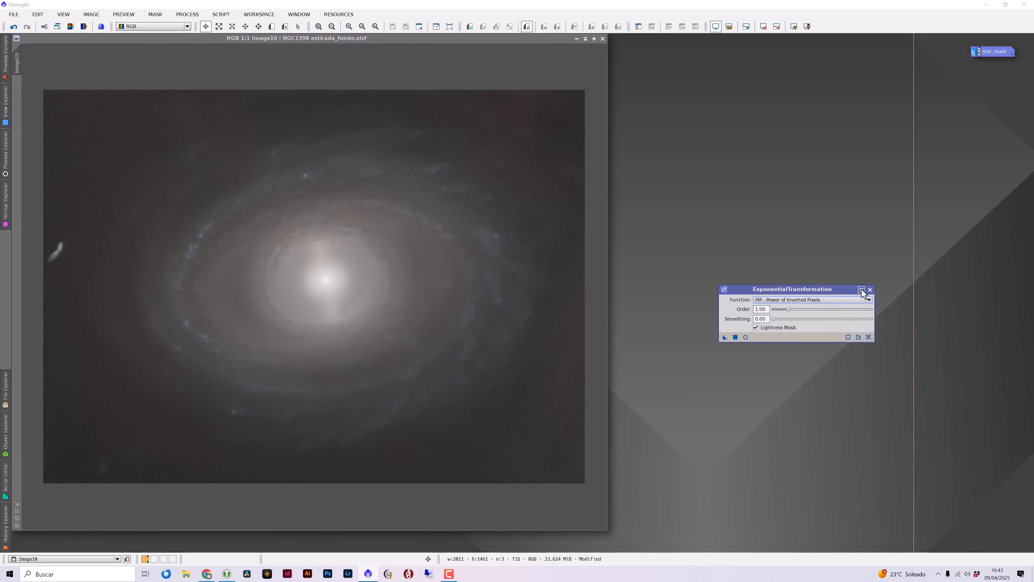
click(871, 289)
Step: Extract the lightness component of the starless galaxy image as a separate grayscale image and reposition its window
click(181, 15)
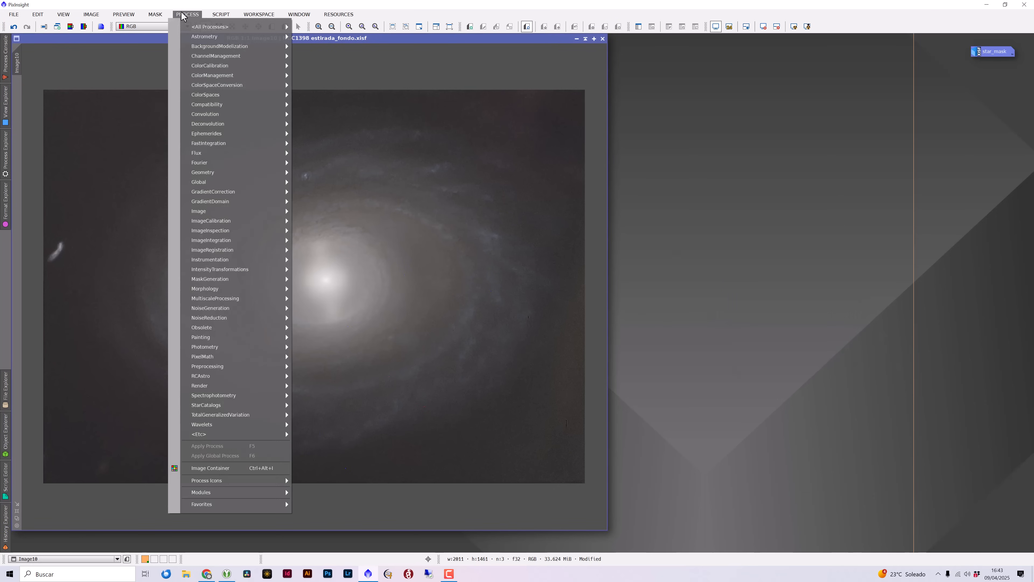
click(135, 38)
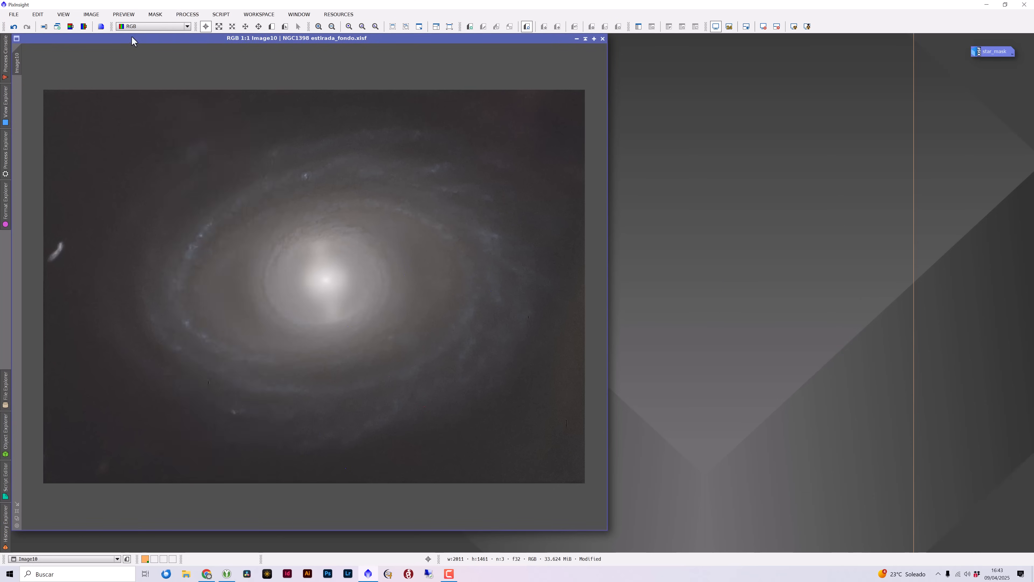
click(71, 26)
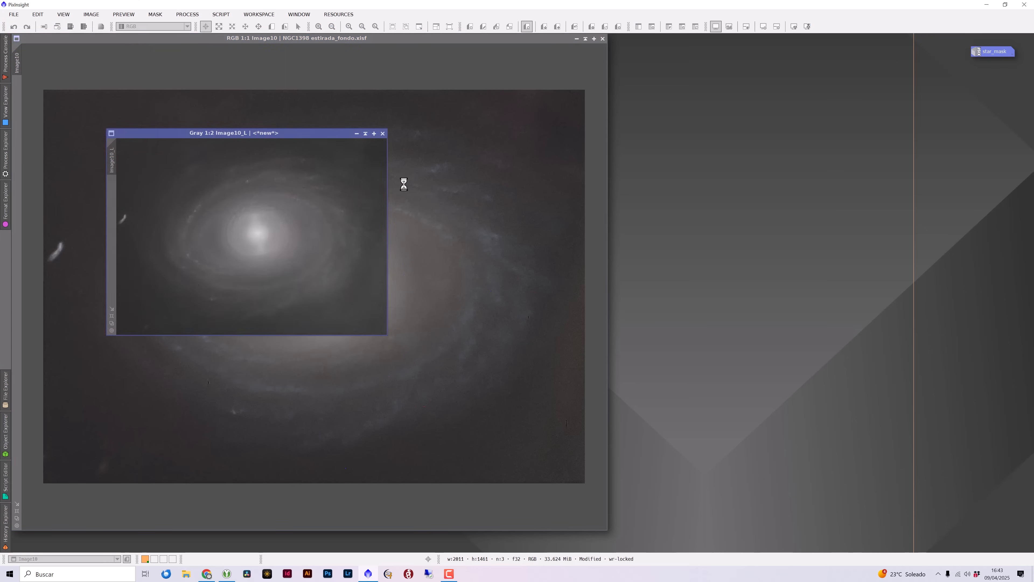
drag(300, 135, 373, 139)
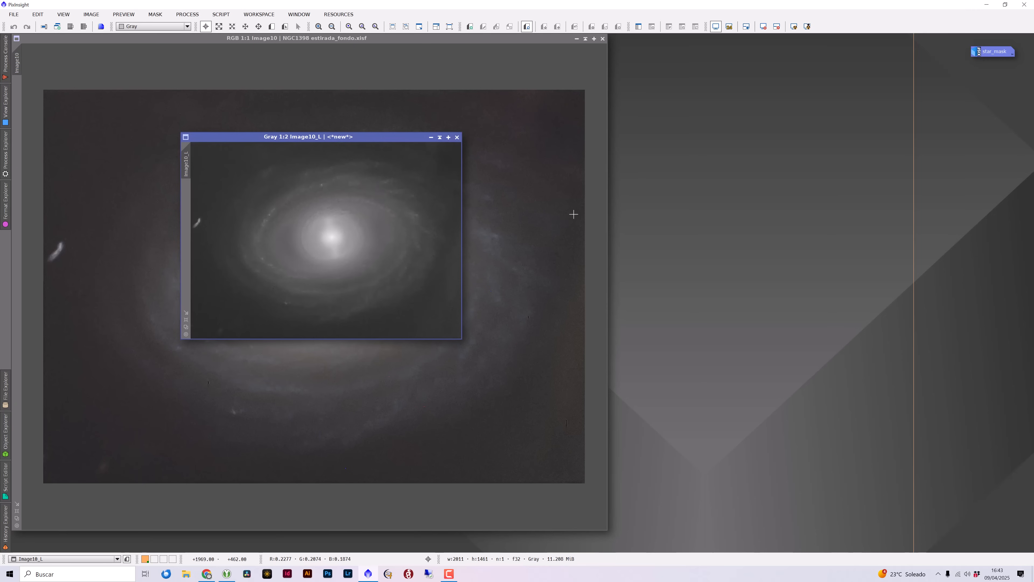
Step: Adjust HistogramTransformation for the extracted lightness image in real-time preview, with shadows at about 0.155 and midtones at about 0.397
scroll(573, 214, down, 2)
scroll(574, 214, up, 2)
click(187, 14)
mouse_move(228, 26)
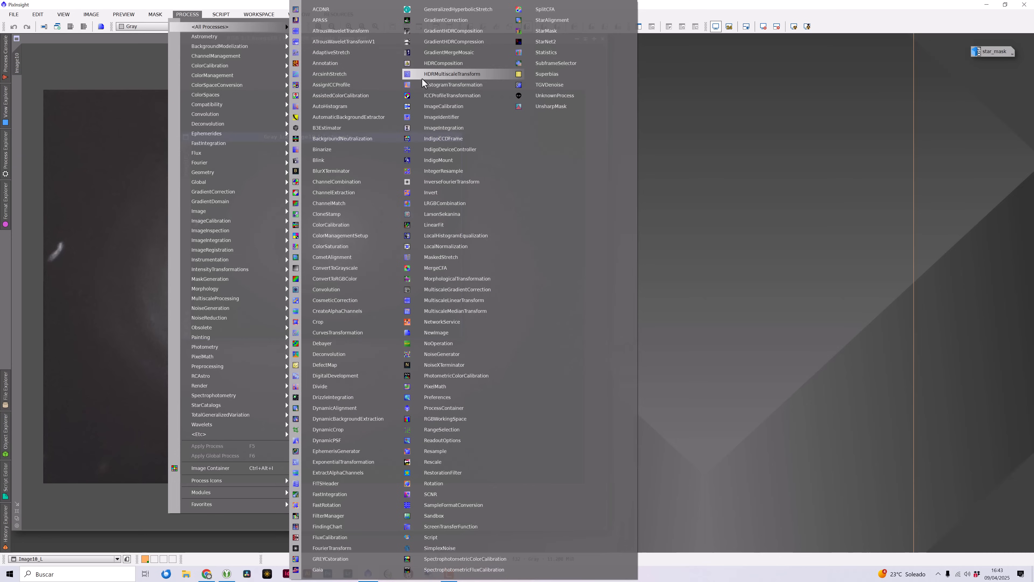
click(454, 85)
drag(799, 189, 757, 125)
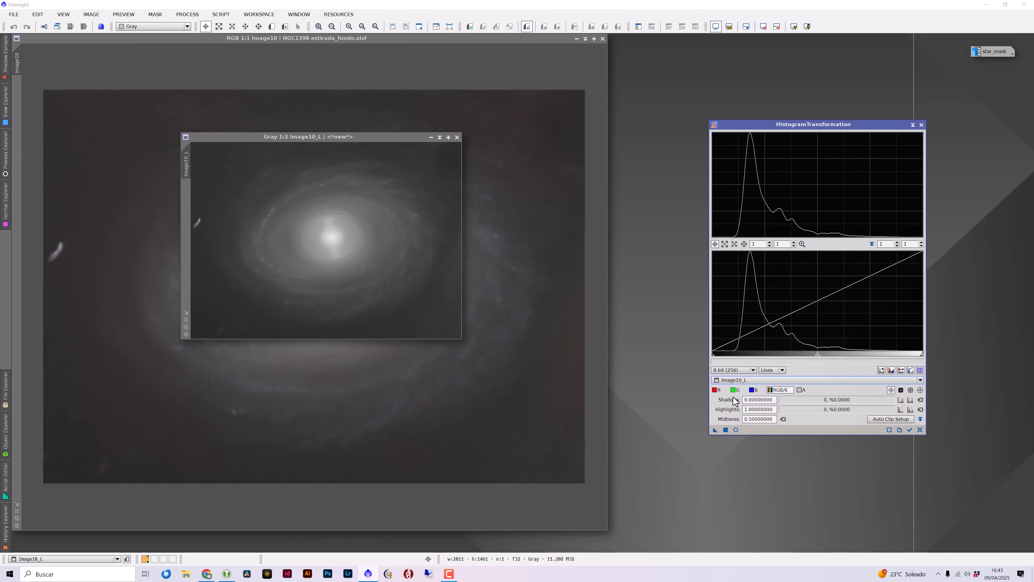
click(736, 429)
drag(717, 354, 731, 356)
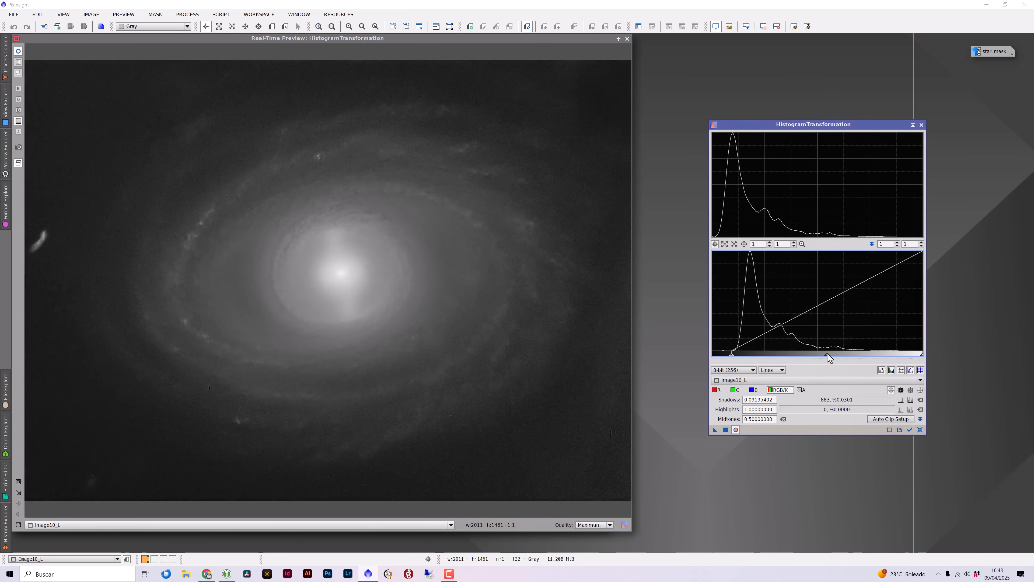
drag(826, 353, 807, 354)
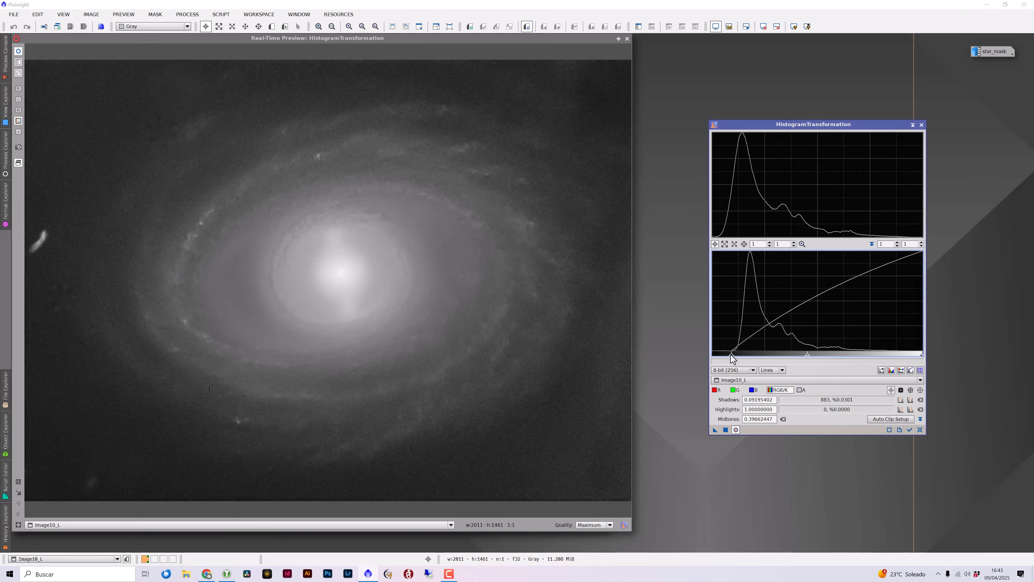
drag(732, 354, 745, 354)
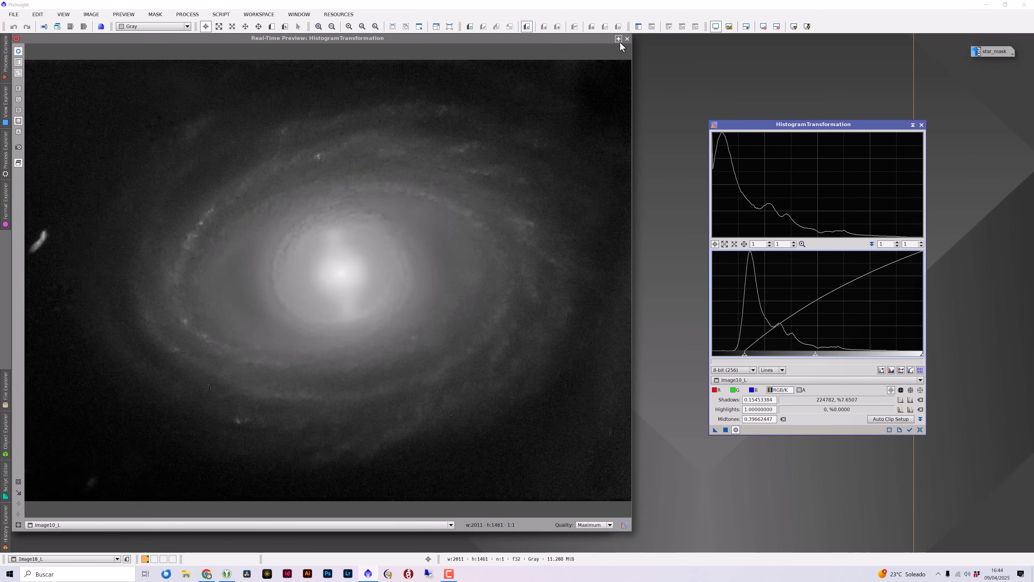
Step: Close the real-time preview, apply the histogram adjustment to the lightness image and reset the HistogramTransformation parameters
click(627, 39)
drag(715, 430, 455, 304)
click(920, 430)
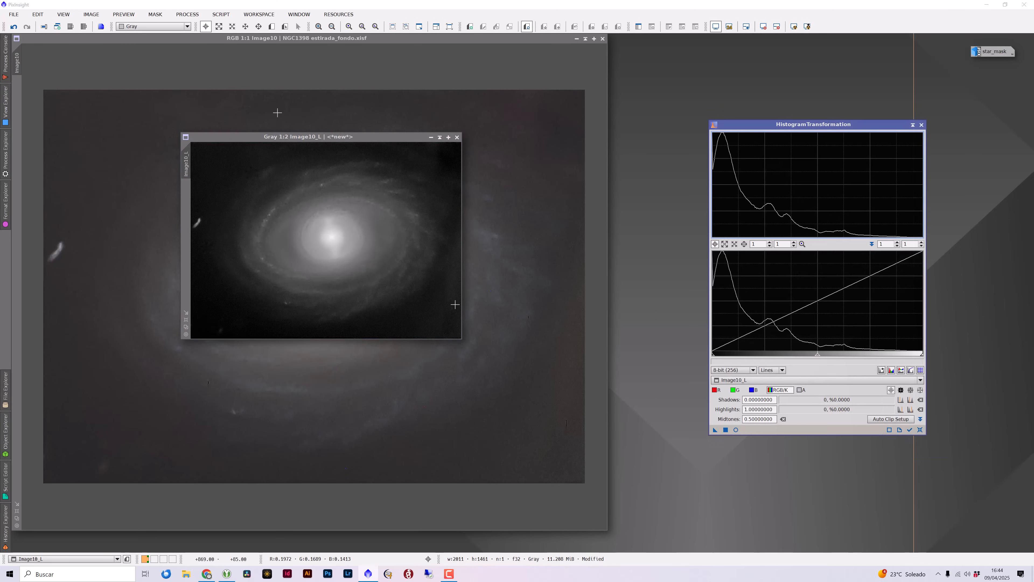
Step: Blur the lightness image with a parametric Convolution at StdDev 3.70, judging the strength in a real-time preview before applying it
click(190, 15)
mouse_move(198, 28)
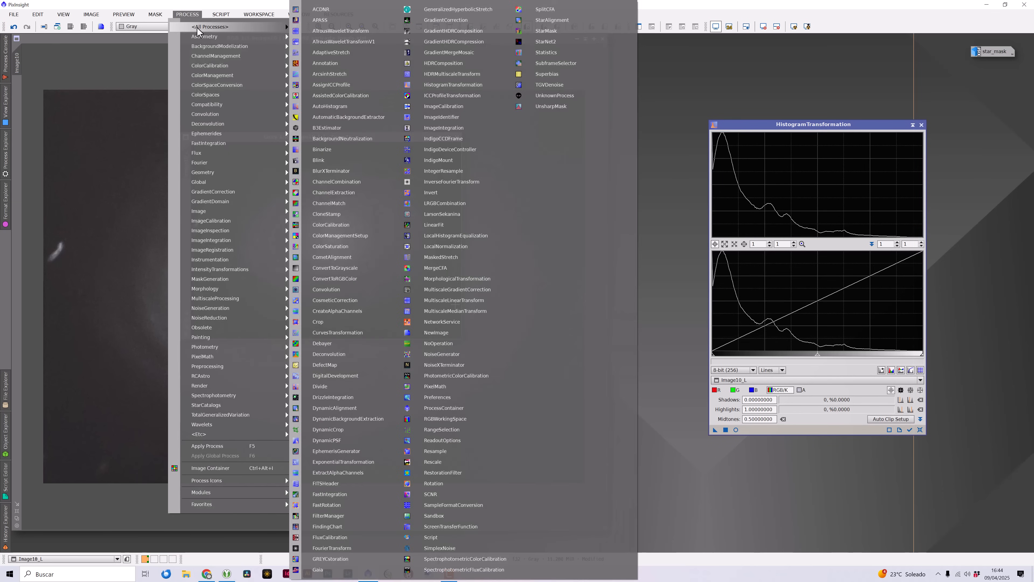
click(326, 288)
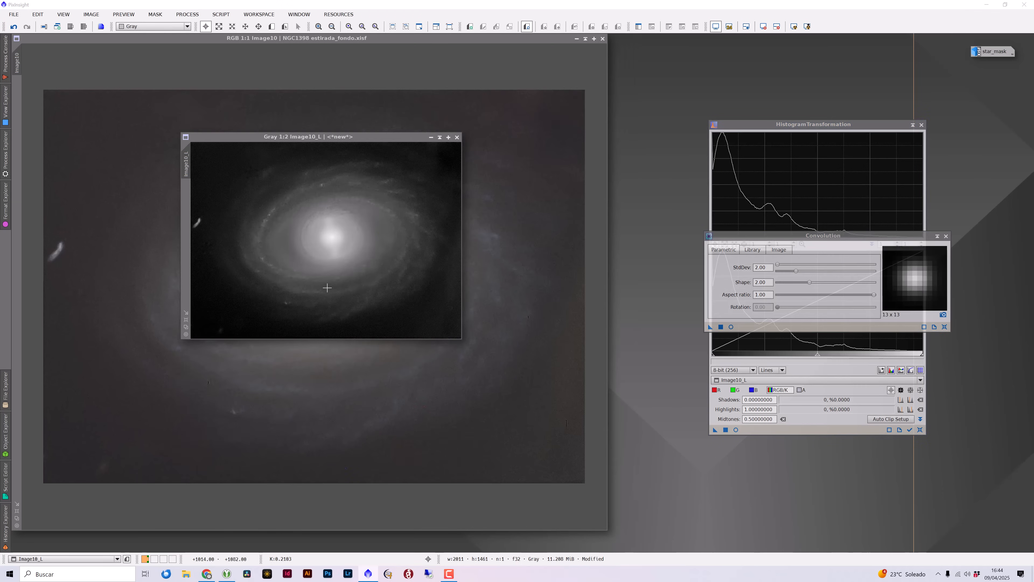
click(731, 327)
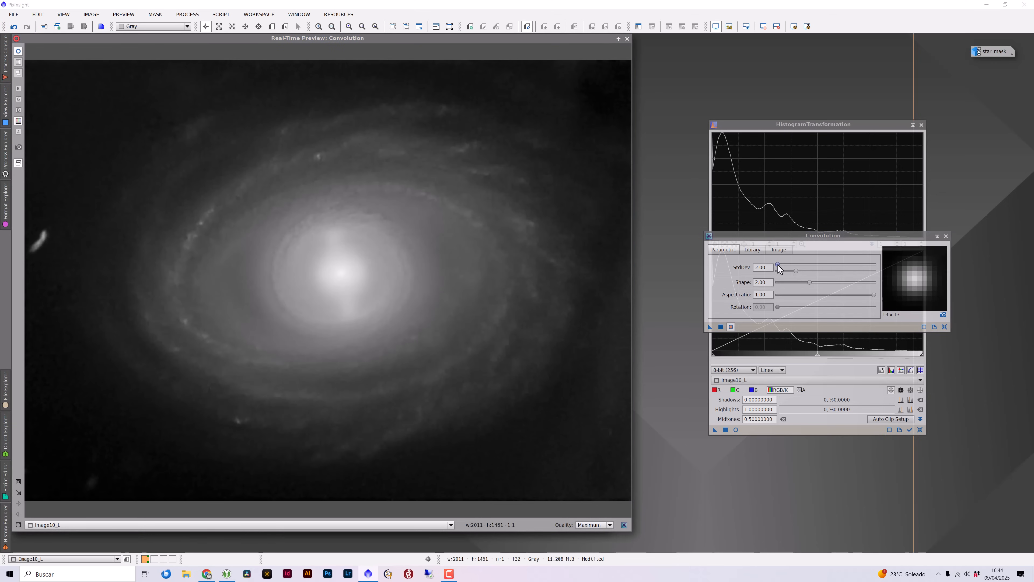
click(778, 264)
mouse_move(776, 265)
mouse_down()
mouse_move(796, 267)
mouse_move(763, 264)
mouse_up()
click(766, 267)
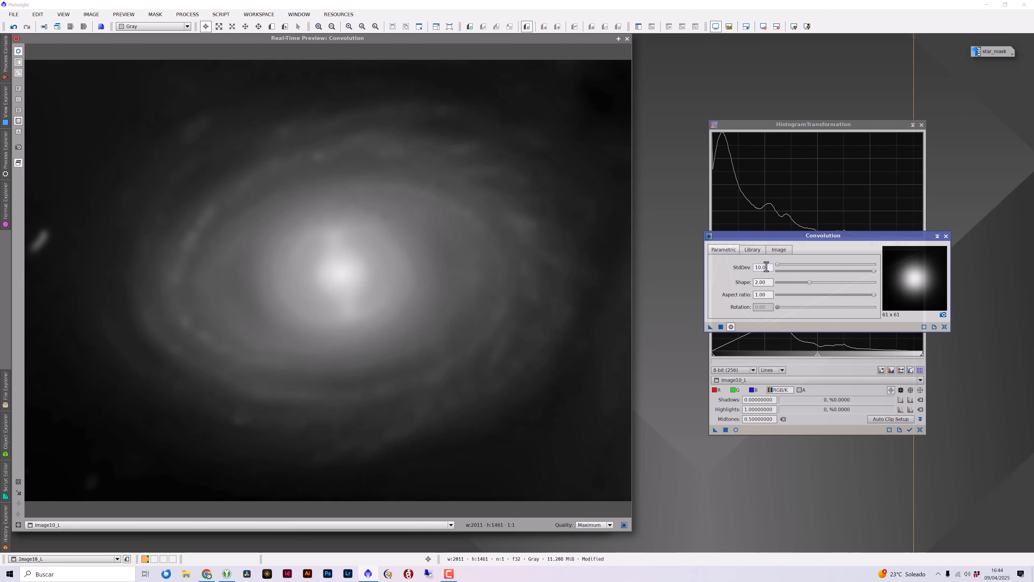
drag(870, 274, 831, 272)
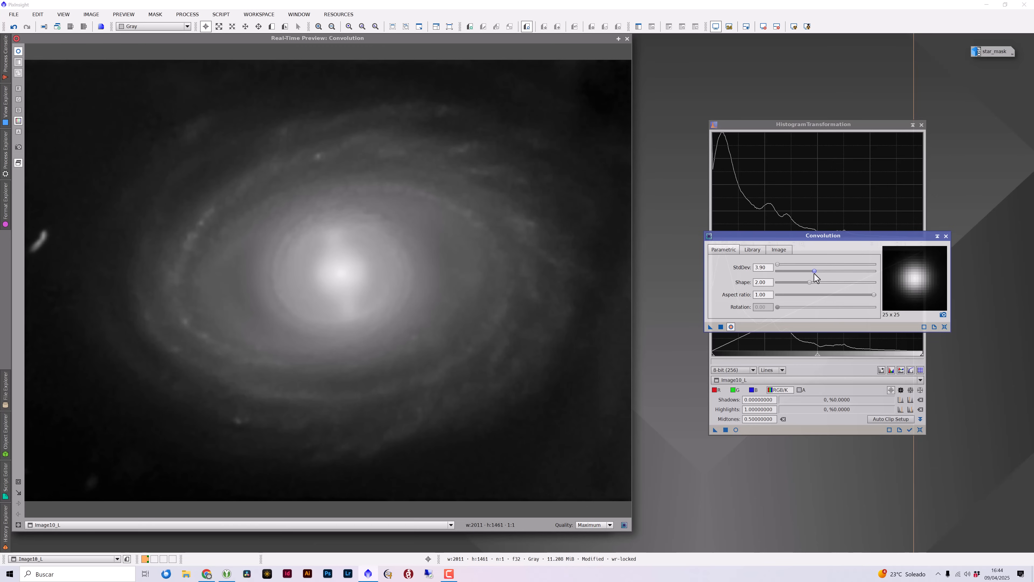
drag(815, 274, 813, 274)
click(627, 39)
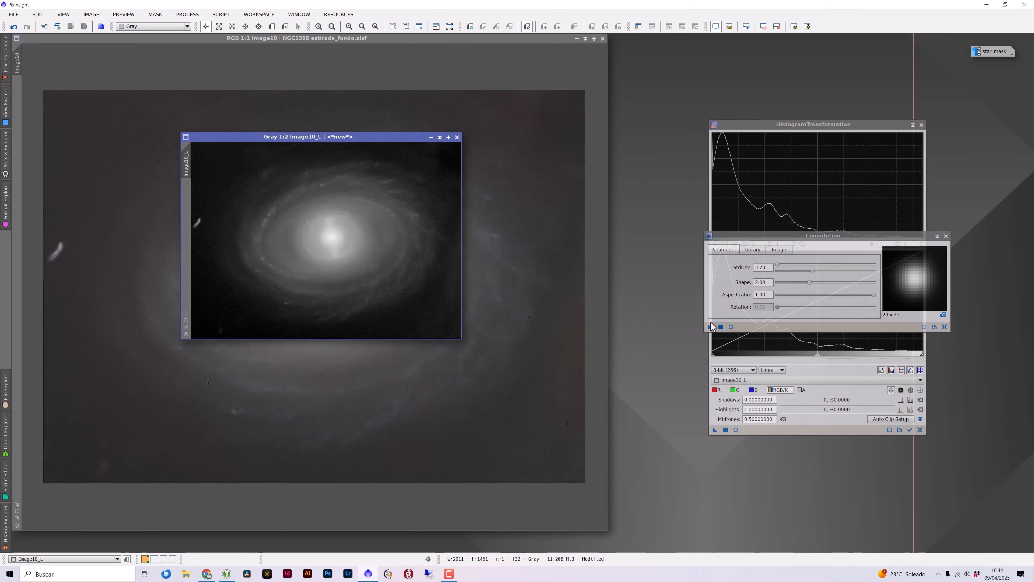
drag(710, 328, 364, 220)
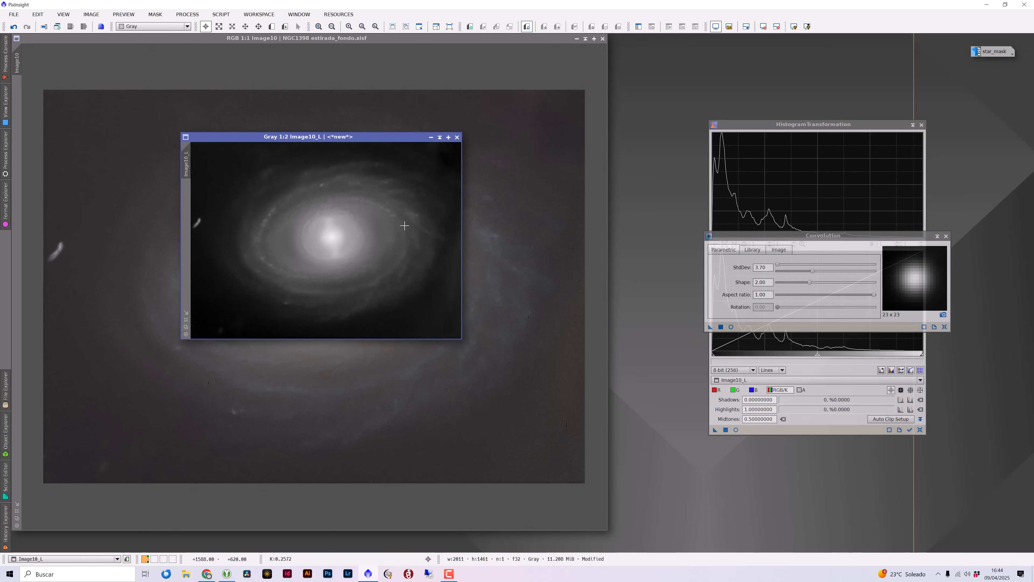
Step: Apply the blurred lightness image as a mask to the colour galaxy image, check its coverage and hide the mask overlay
drag(186, 163, 21, 82)
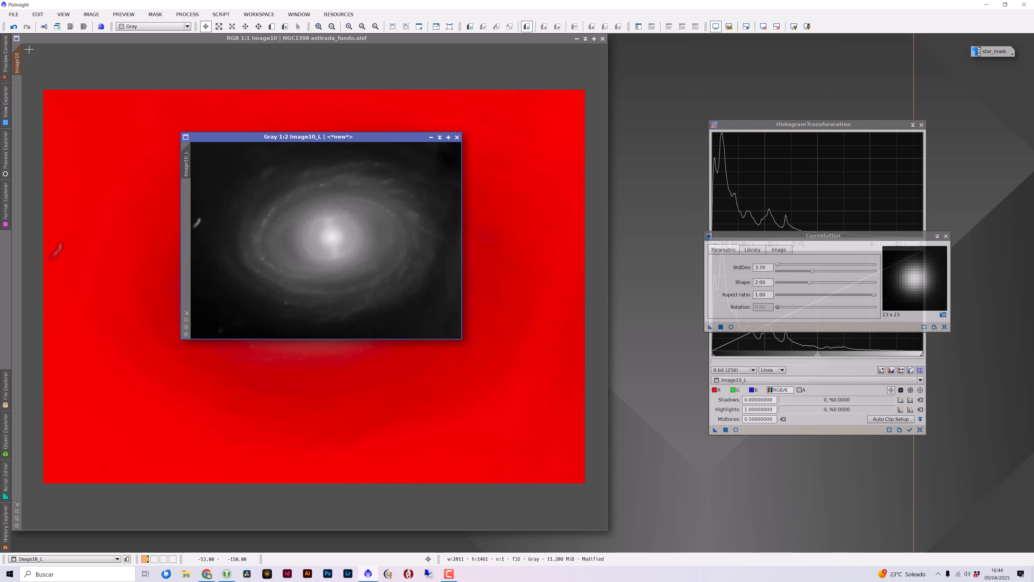
click(394, 136)
key(ctrl+k)
key(ctrl+k)
key(ctrl+k)
key(ctrl+k)
key(ctrl+k)
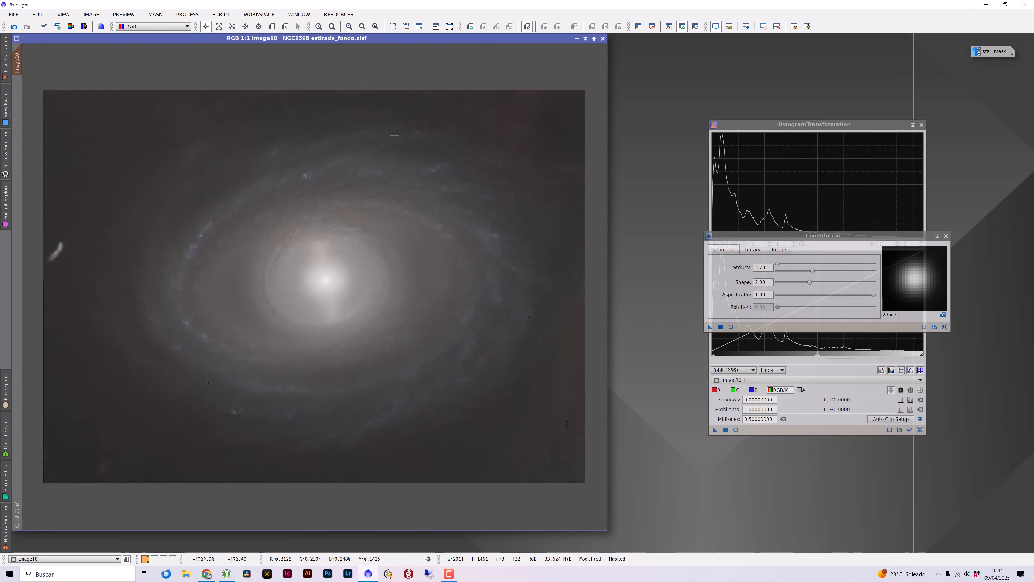
key(ctrl+k)
key(ctrl+k)
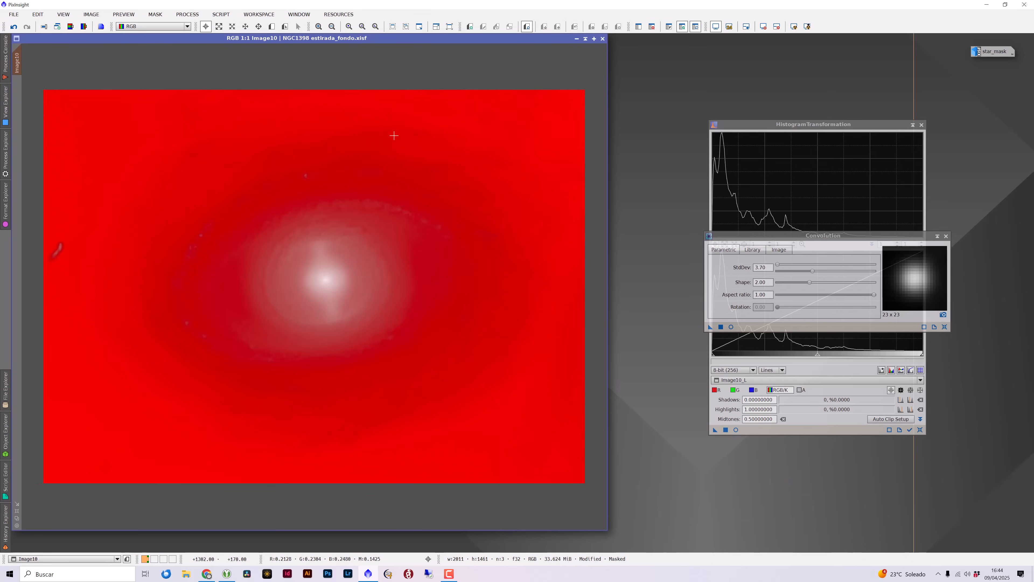
key(ctrl+minus)
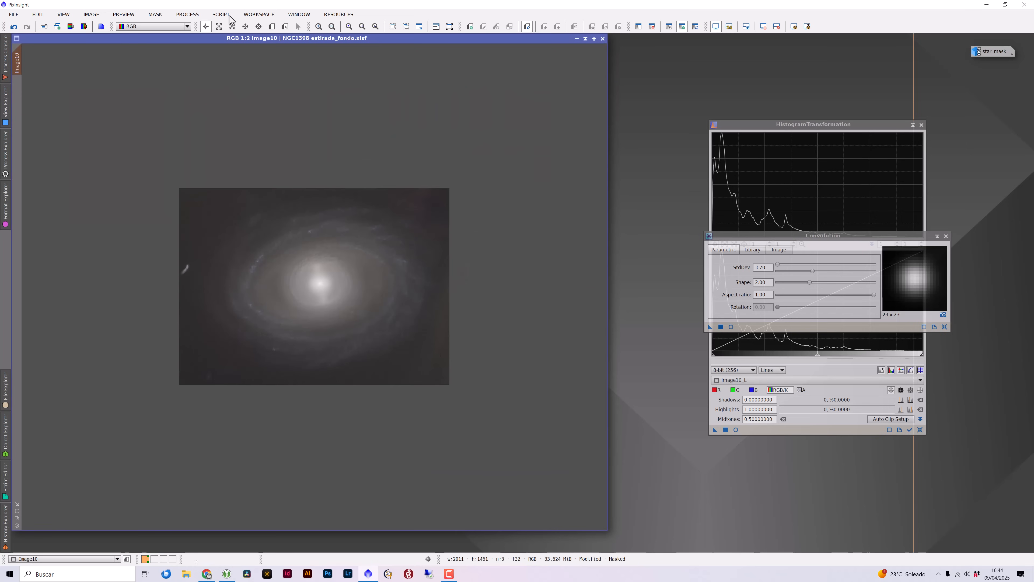
Step: Brighten the masked galaxy with a CurvesTransformation RGB/K curve through about (0.139, 0.203) and (0.619, 0.623), and reset the curve
click(187, 14)
mouse_move(228, 26)
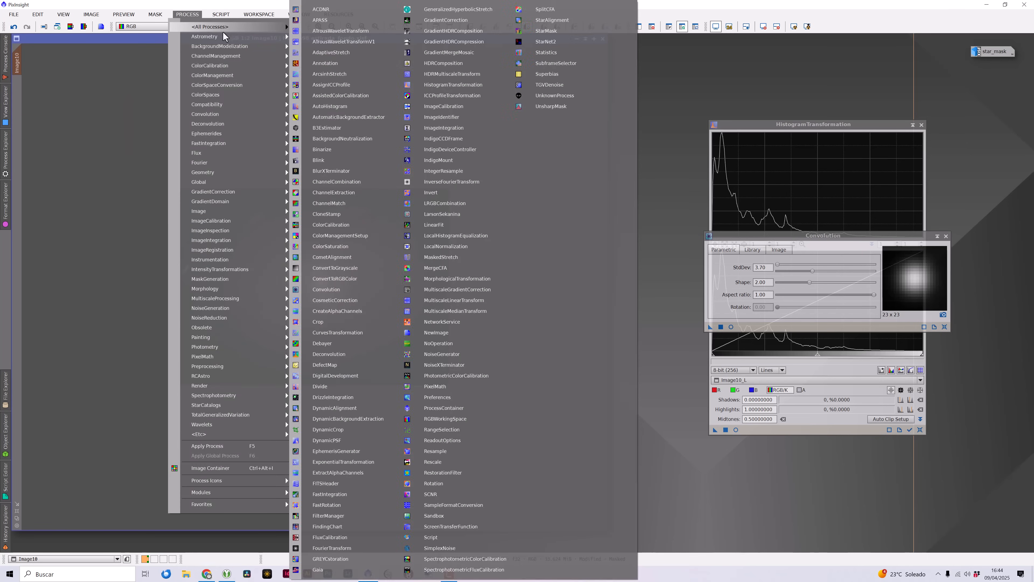
click(368, 332)
click(694, 395)
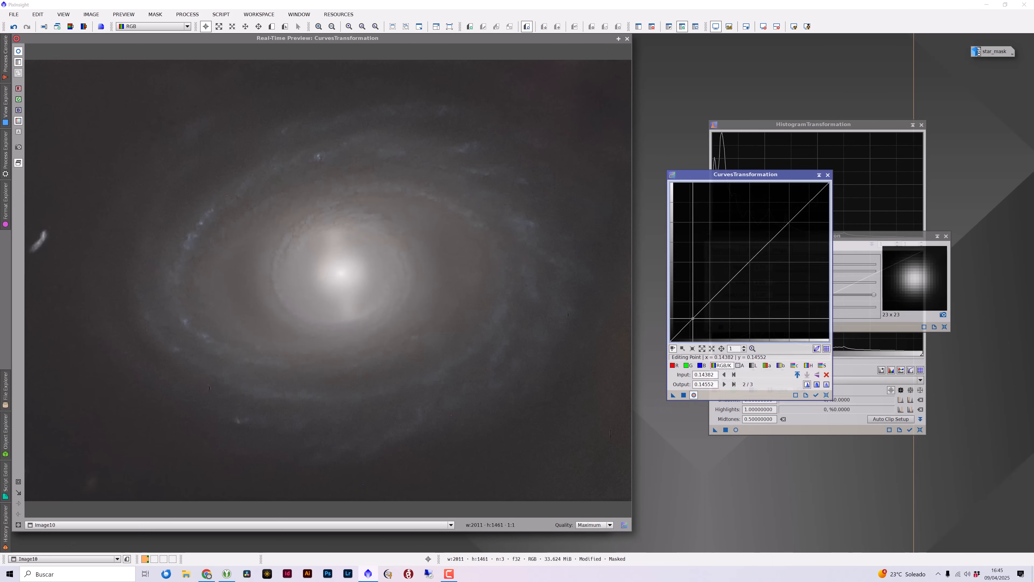
drag(691, 320, 691, 314)
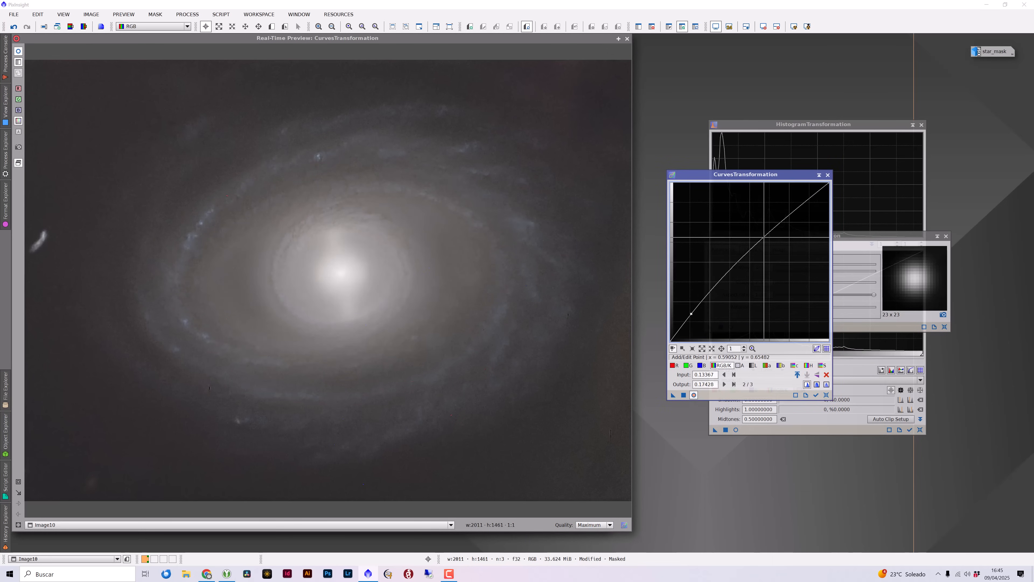
drag(766, 235, 768, 242)
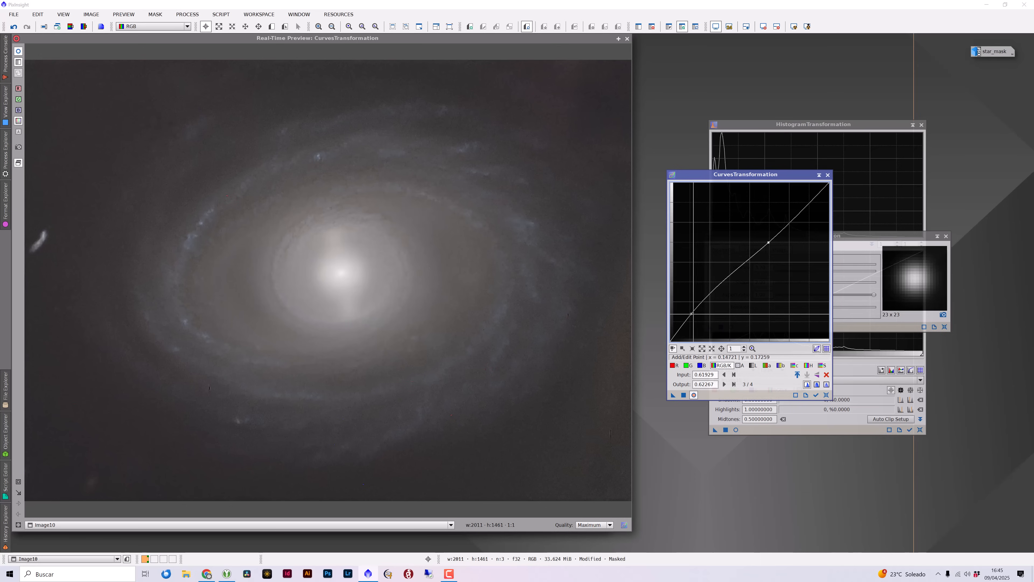
drag(691, 314, 692, 309)
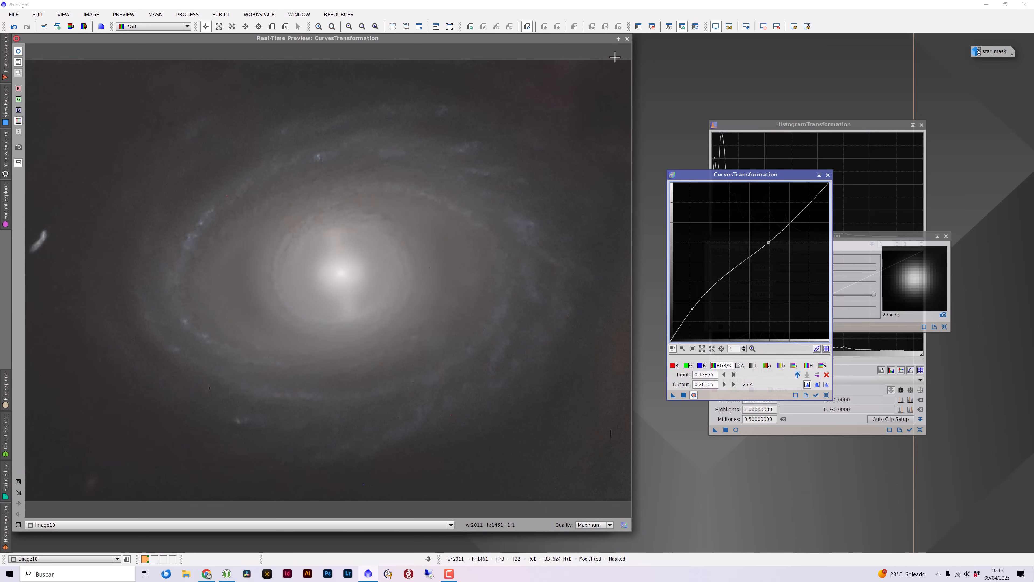
click(693, 395)
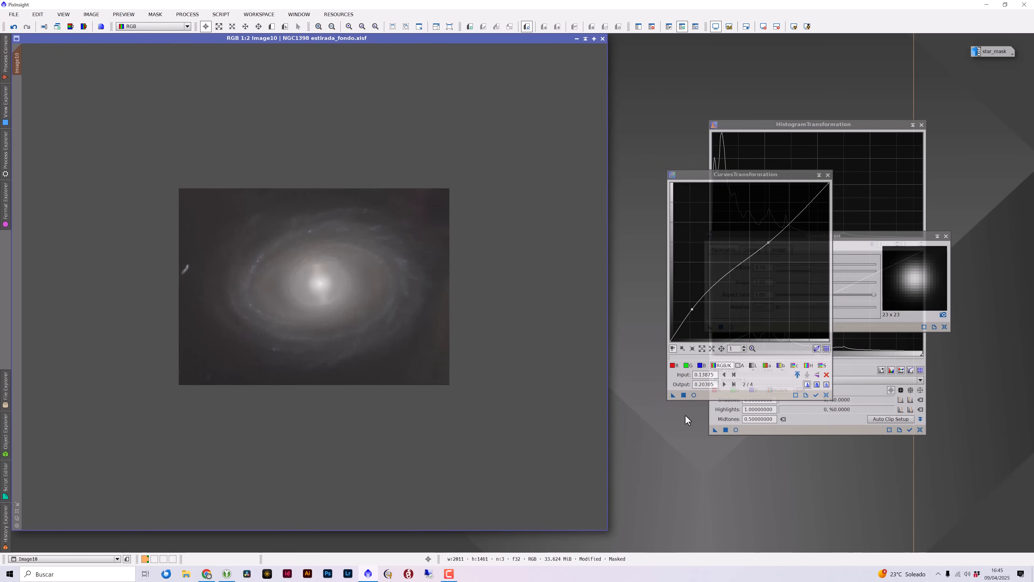
click(827, 395)
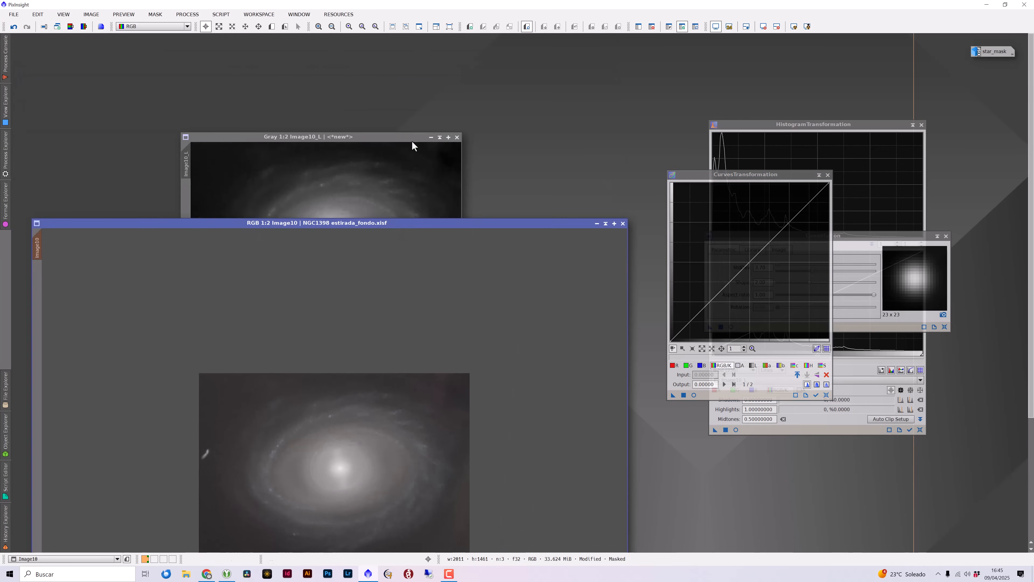
Step: Close the lightness mask image without saving it
drag(411, 140, 527, 85)
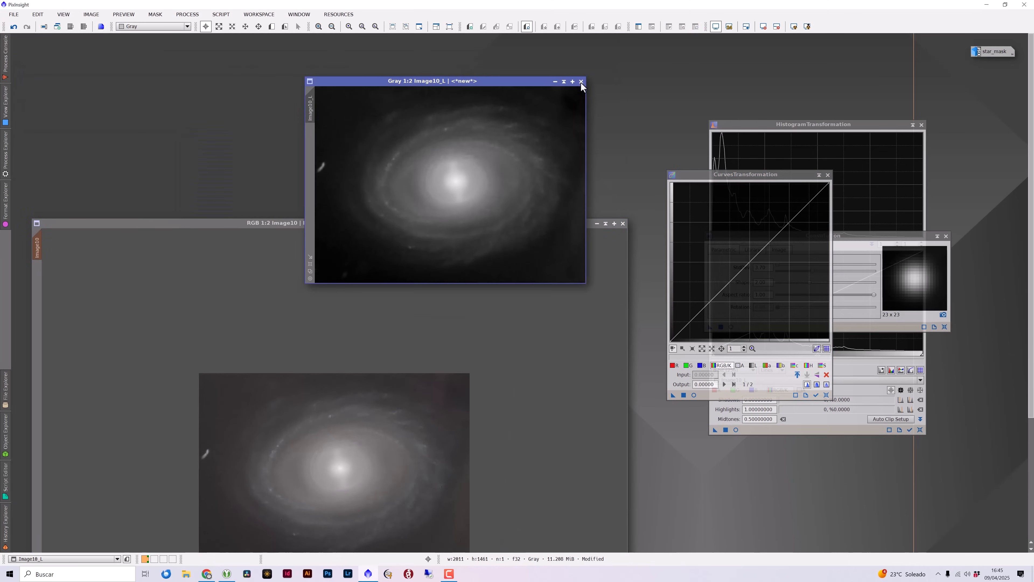
click(581, 82)
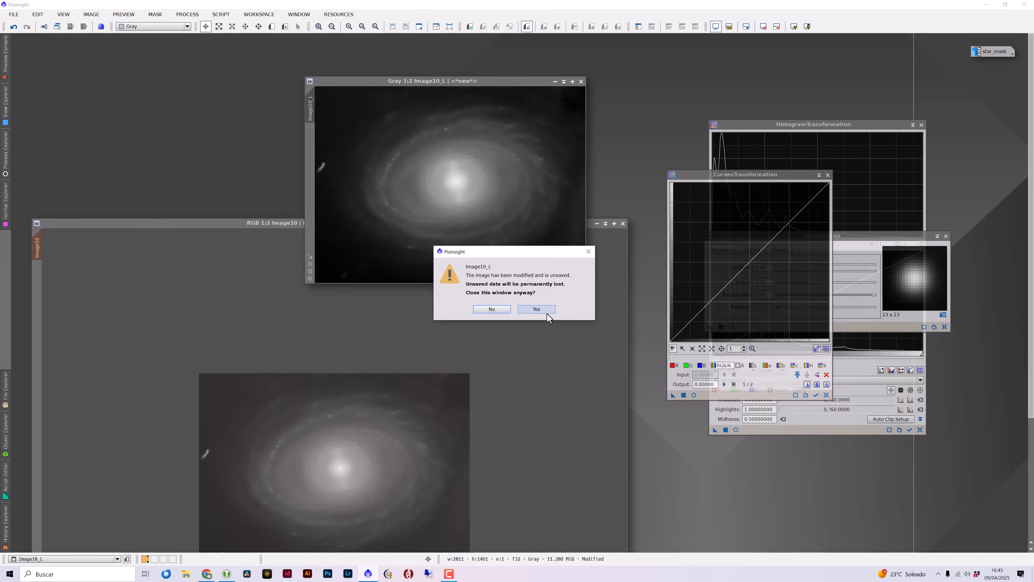
click(542, 316)
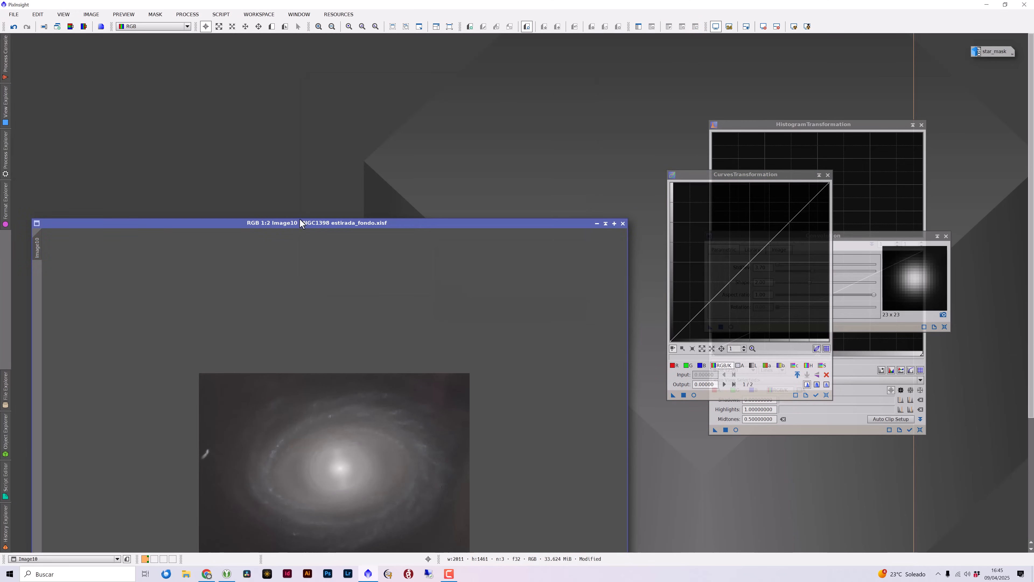
Step: Move the colour galaxy image window back to the workspace's upper corner and shrink it around the image
drag(300, 224, 280, 39)
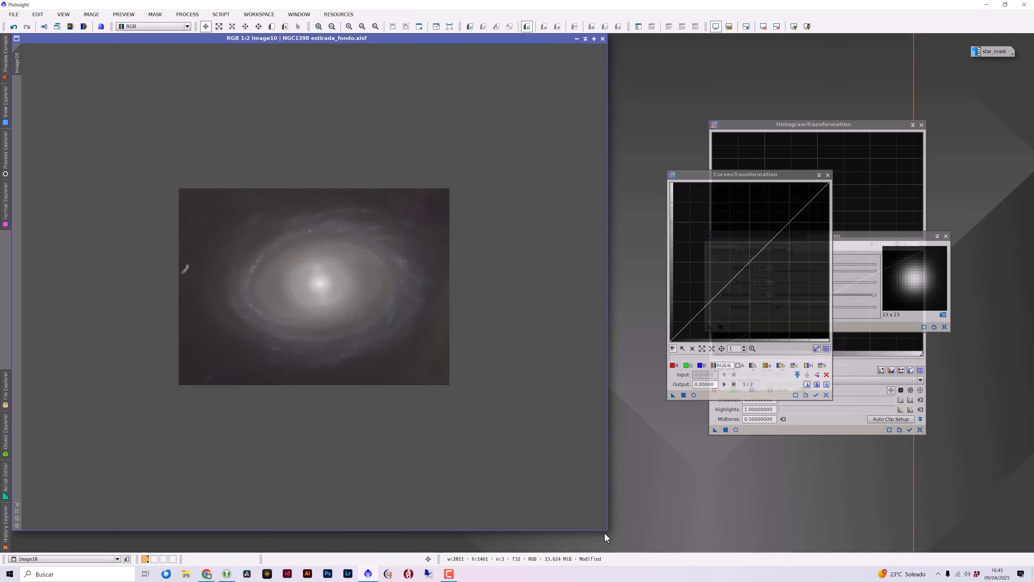
drag(605, 532, 440, 339)
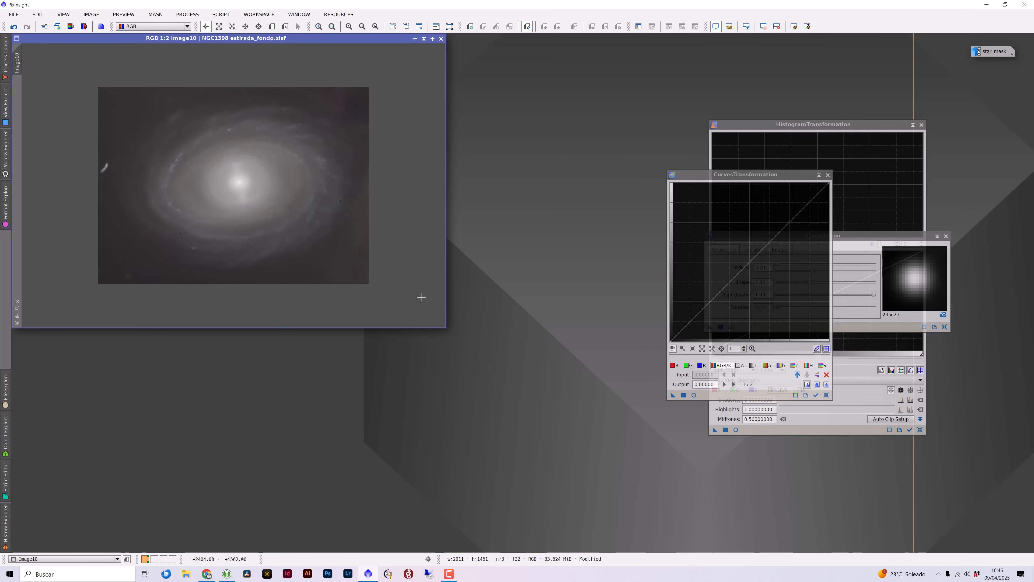
drag(445, 332, 544, 440)
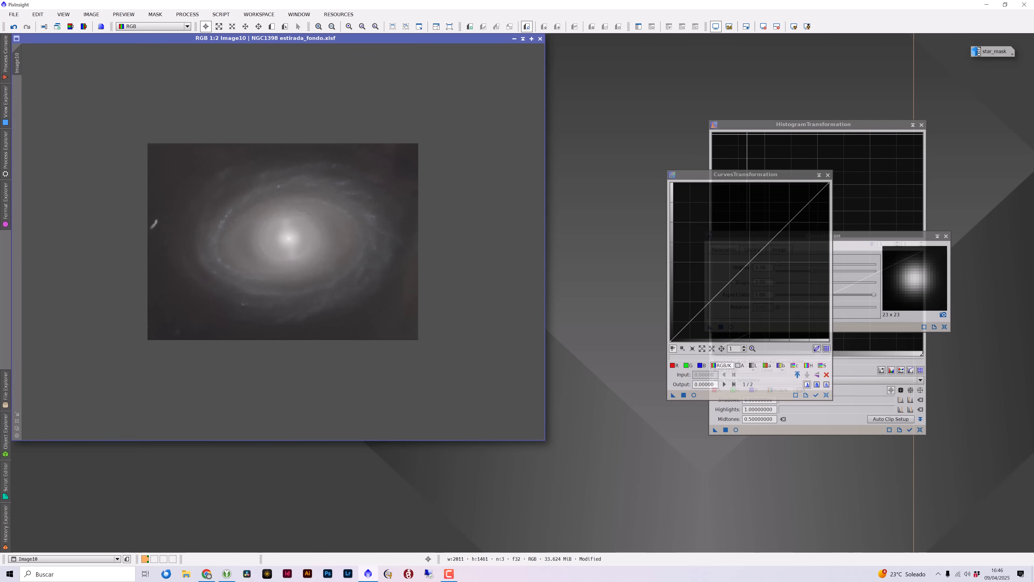
Step: Darken the background of Image10 with HistogramTransformation by setting the shadows to about 0.0447 under real-time preview and applying it
drag(754, 128, 679, 99)
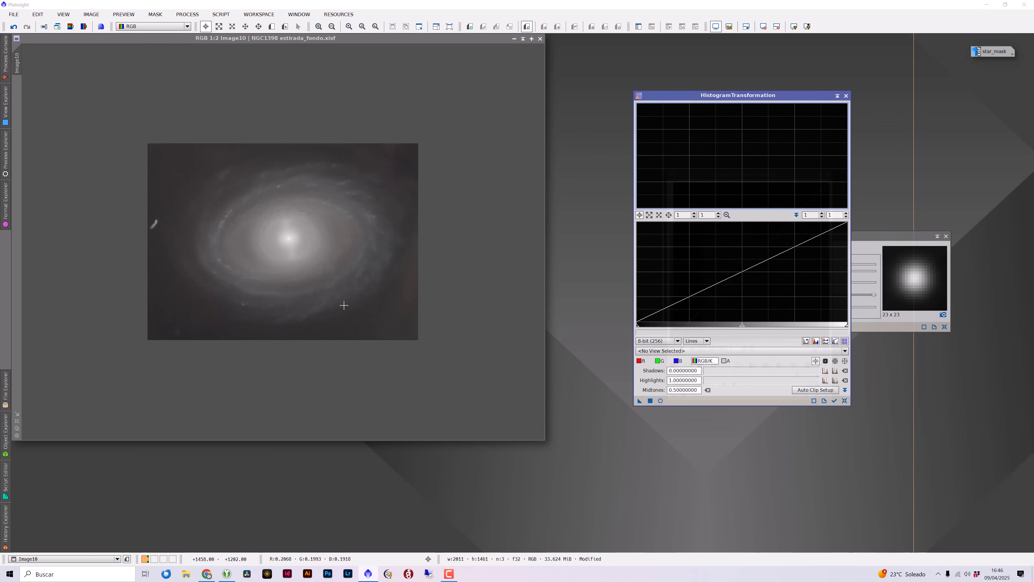
click(644, 351)
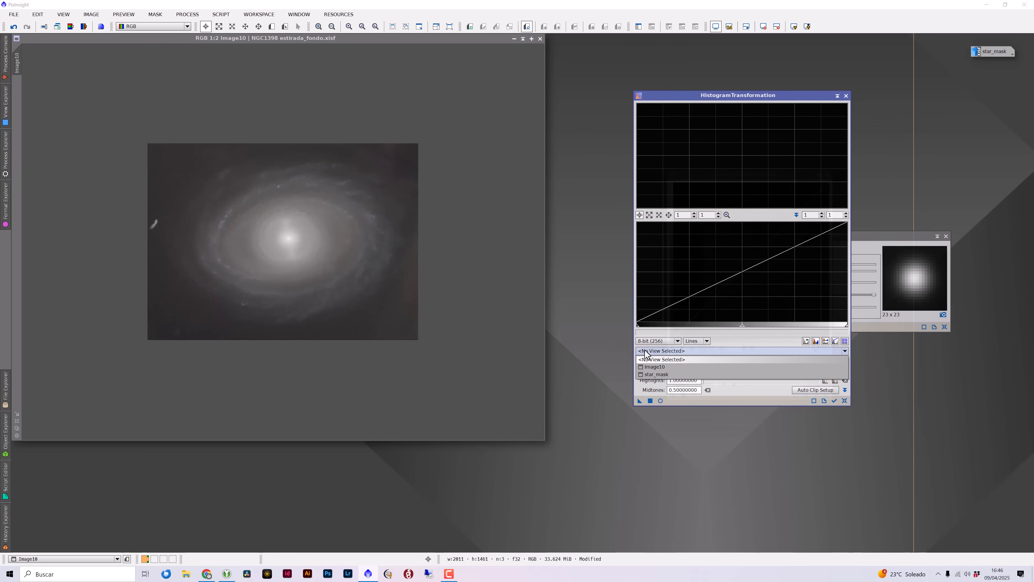
click(650, 368)
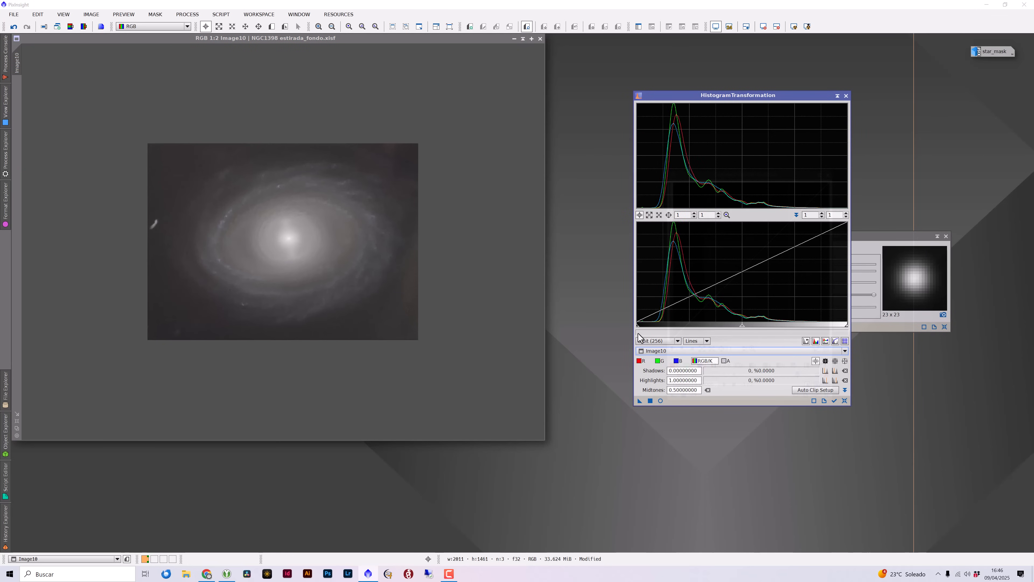
click(659, 400)
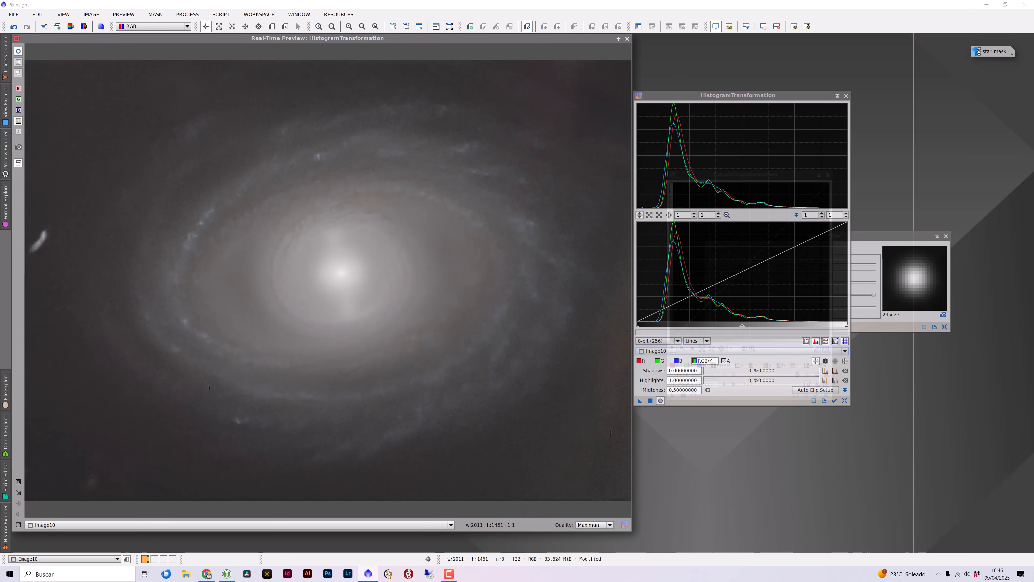
drag(645, 325, 644, 325)
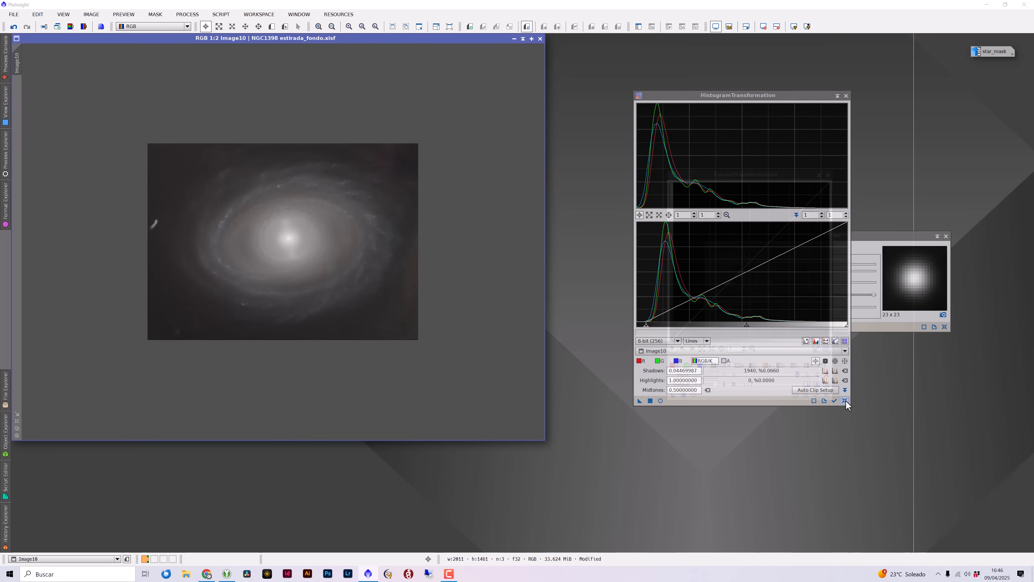
Step: Extract Image10's lightness as a grayscale image and stretch it with HistogramTransformation, using shadows of about 0.1226 and midtones of about 0.342
click(845, 400)
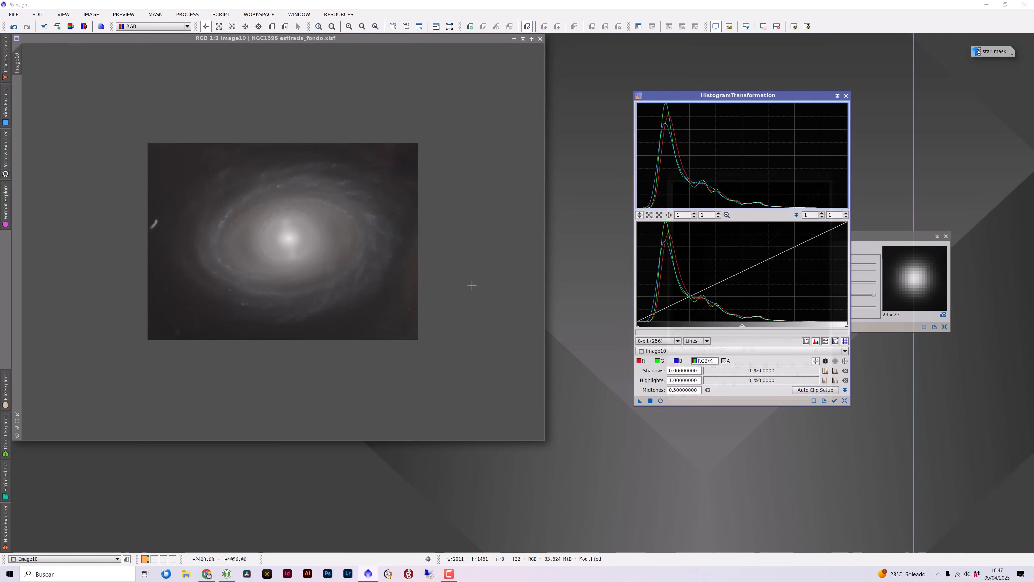
click(72, 26)
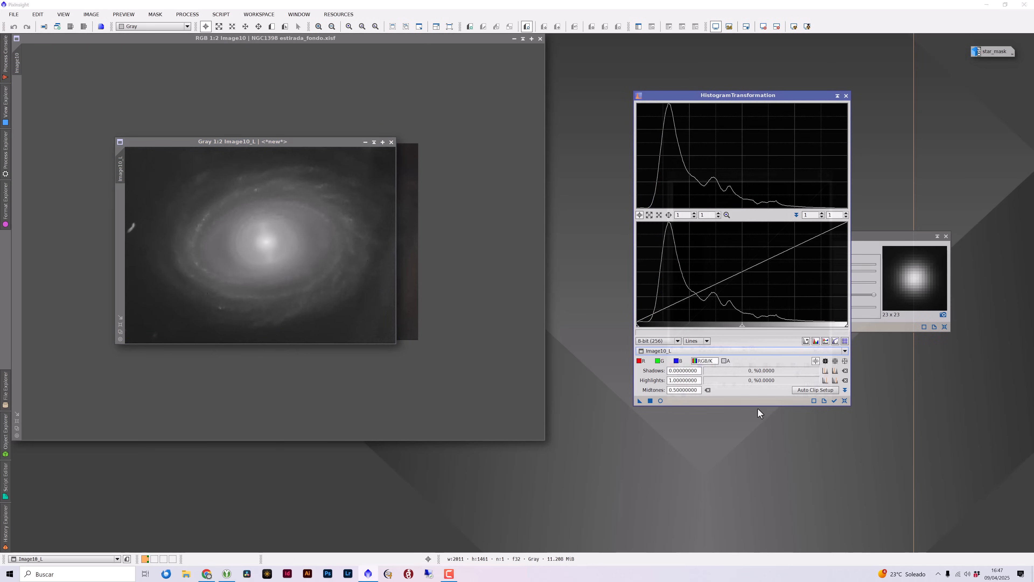
click(660, 401)
drag(642, 328, 660, 329)
drag(754, 325, 724, 324)
drag(660, 325, 662, 326)
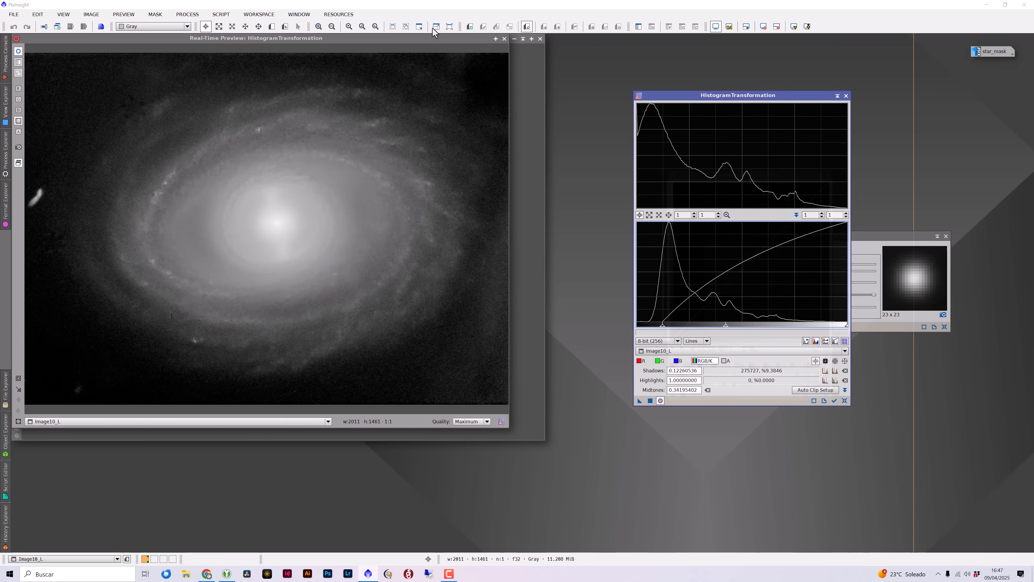
click(504, 39)
click(650, 401)
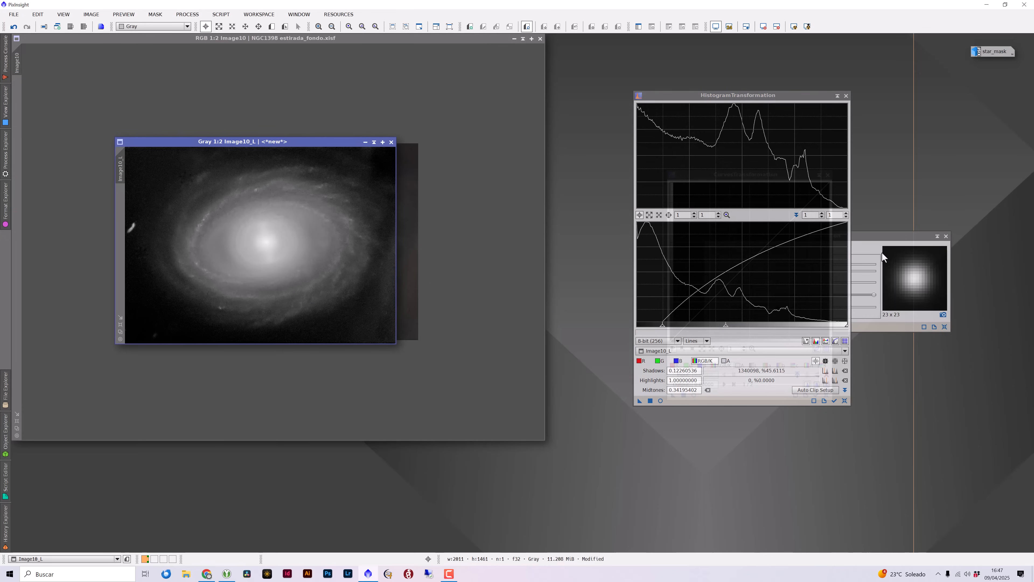
Step: Blur the extracted lightness image with a Convolution of StdDev 3.70, shape 2.00 and aspect ratio 1.00
click(881, 239)
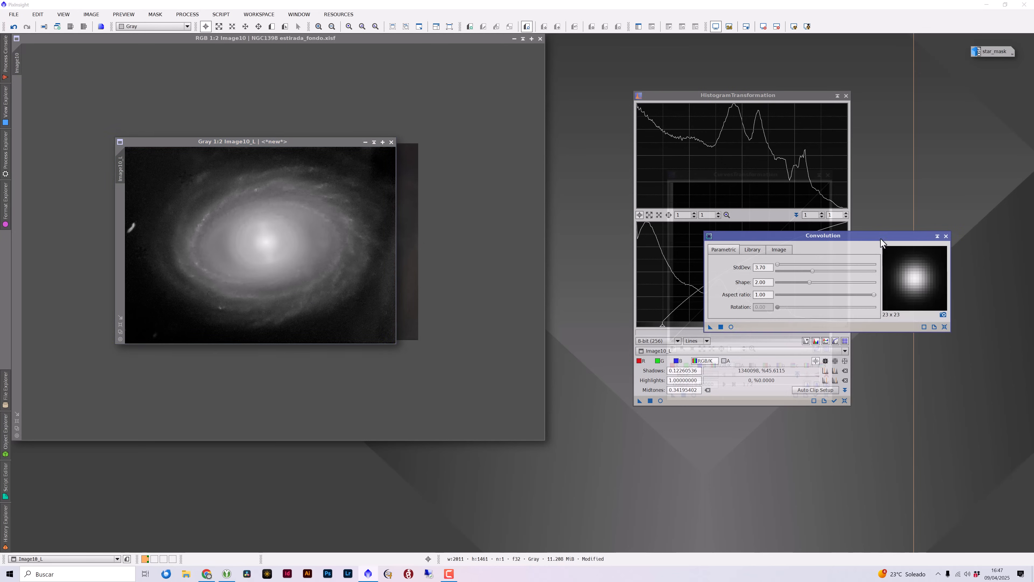
click(731, 327)
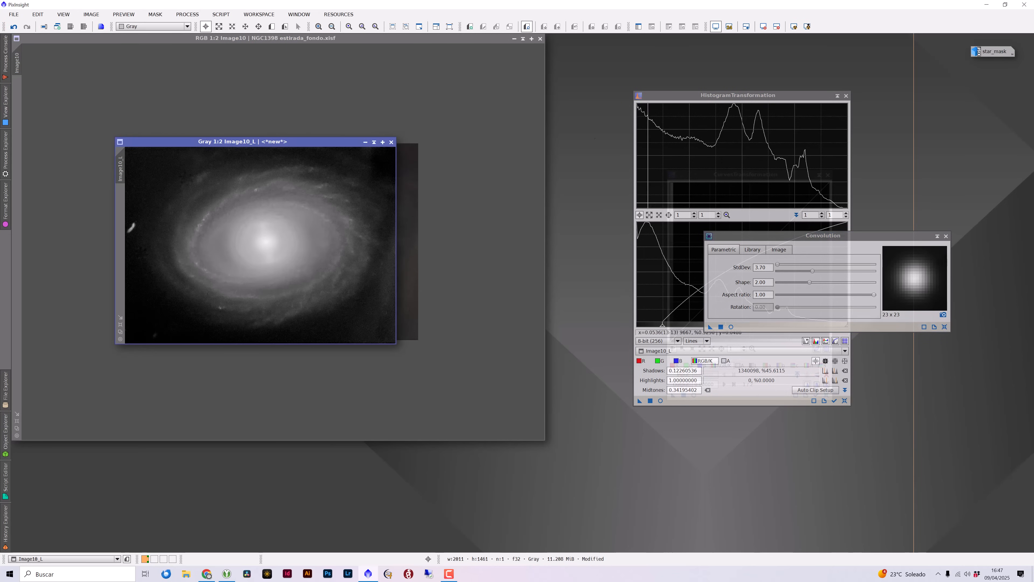
click(505, 39)
drag(708, 328, 365, 263)
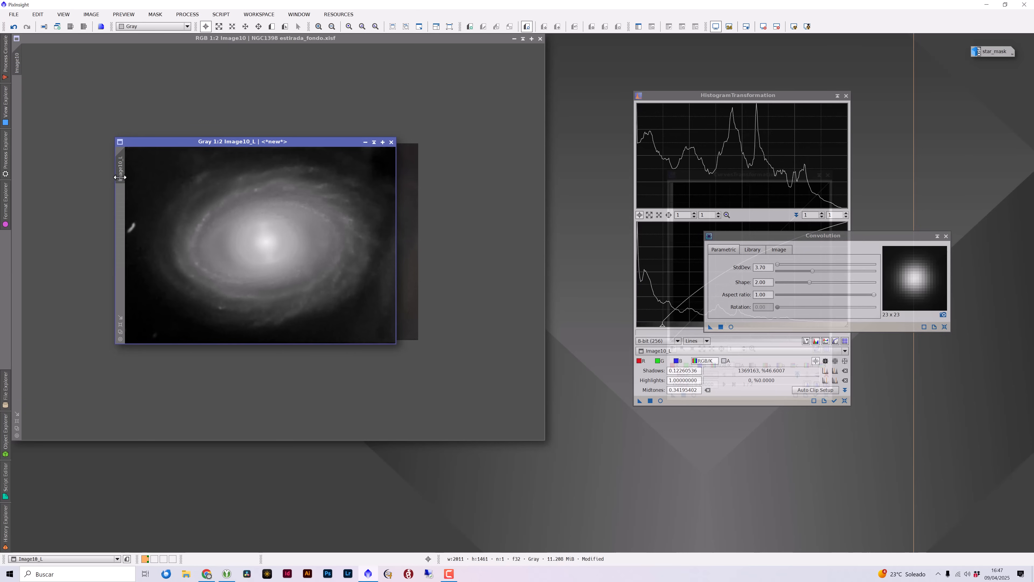
Step: Apply the blurred lightness image as a mask on Image10 and hide the mask overlay
drag(22, 85, 22, 83)
click(52, 39)
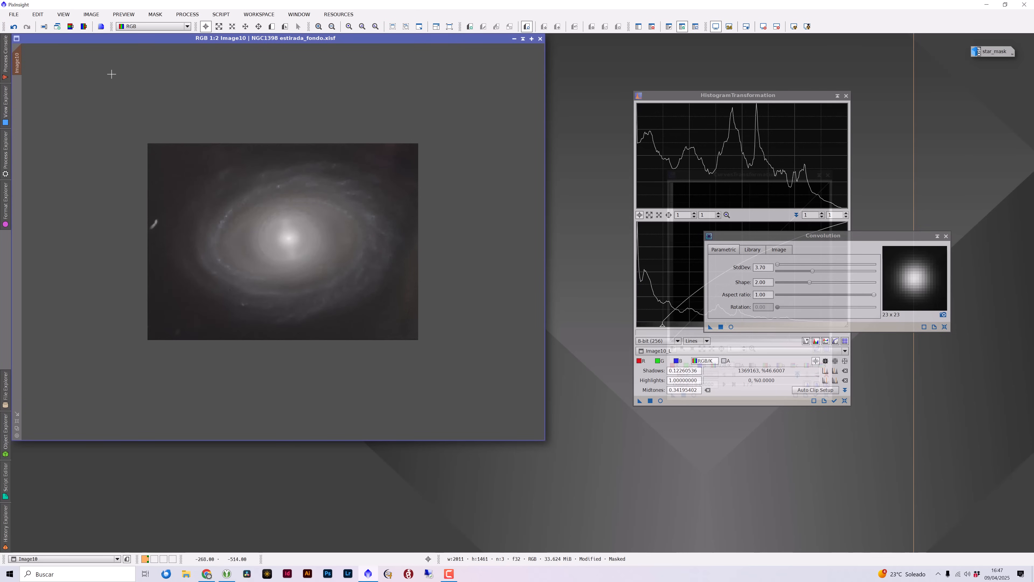
key(ctrl+k)
Step: Shape a brightening RGB/K curve through about (0.095, 0.179) and (0.667, 0.665) in CurvesTransformation under real-time preview
drag(688, 97, 764, 135)
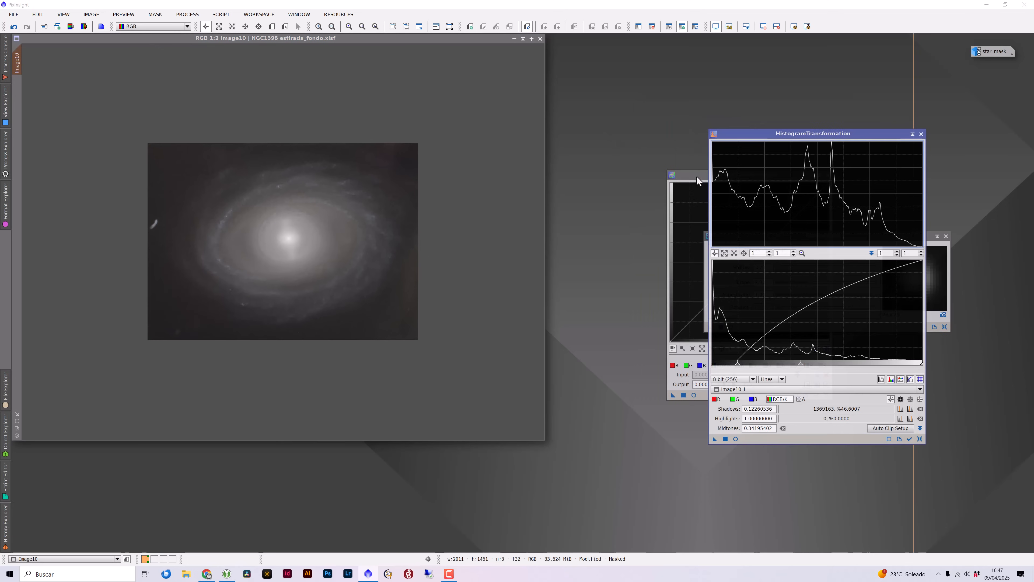
drag(697, 175, 676, 164)
click(673, 384)
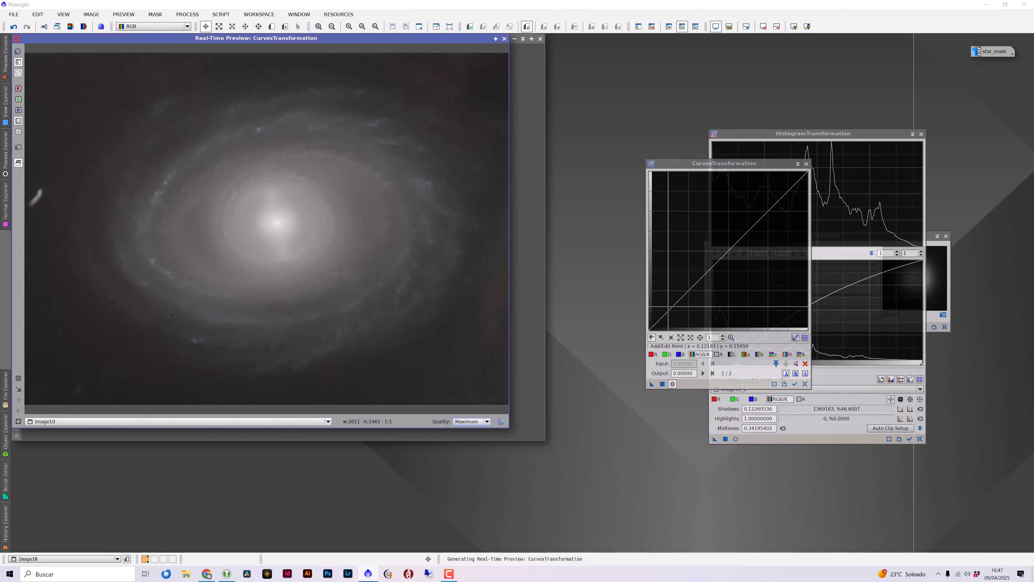
drag(668, 306, 666, 302)
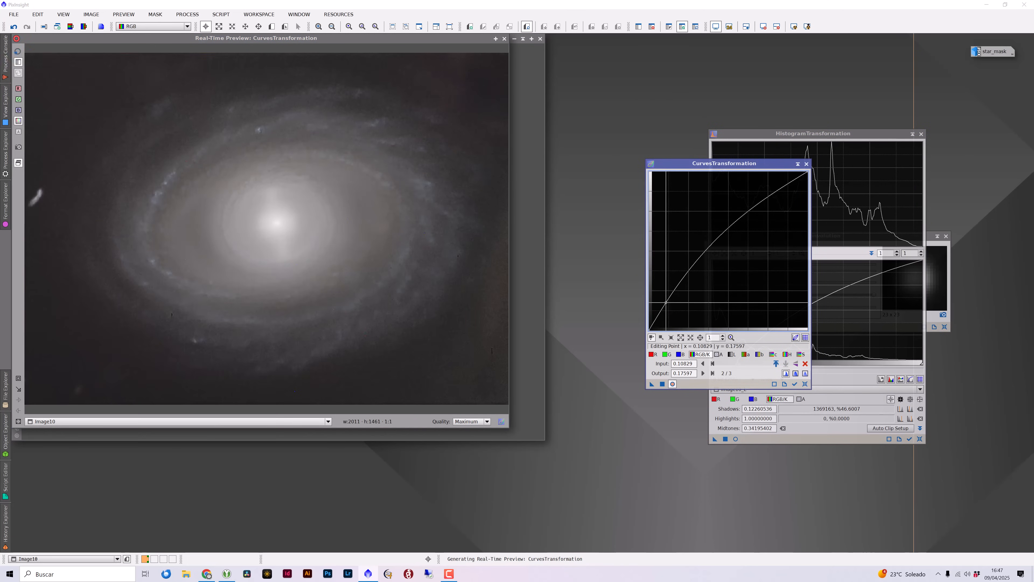
drag(753, 213, 755, 225)
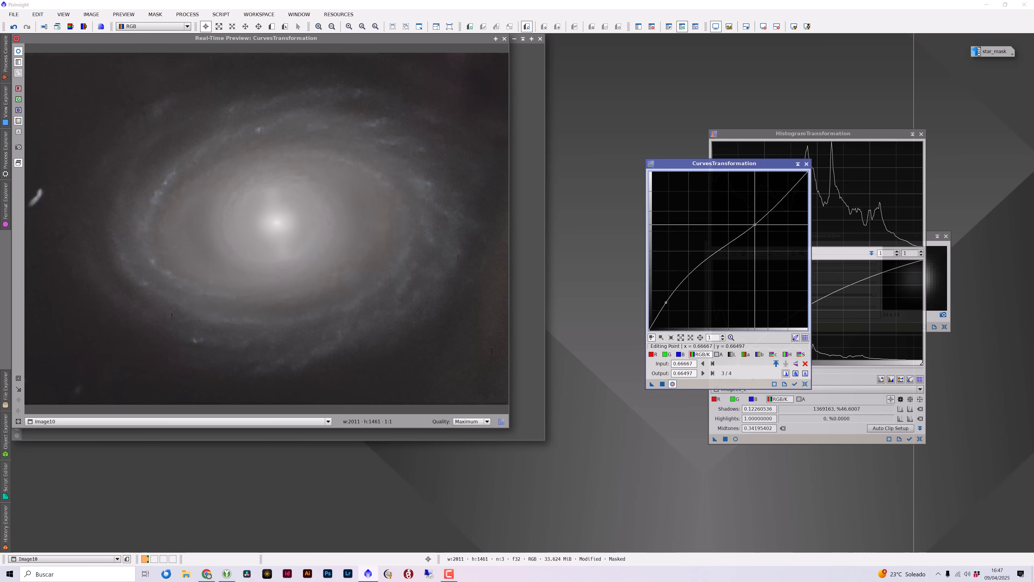
drag(667, 303, 664, 301)
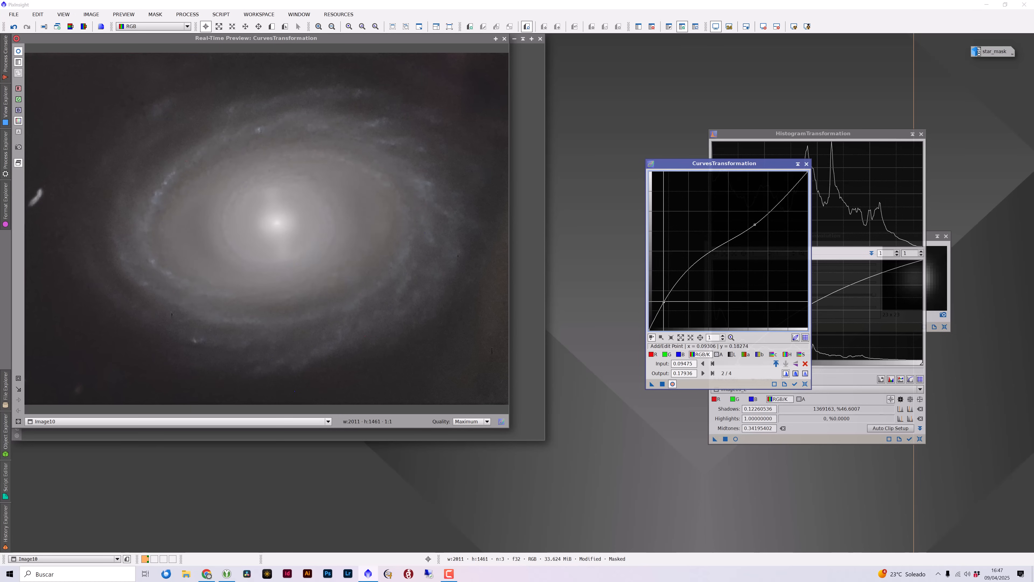
Step: Compare the galaxy with and without the curve in the real-time preview, apply the curve to Image10 and reset it
click(21, 53)
click(21, 53)
click(20, 53)
click(21, 53)
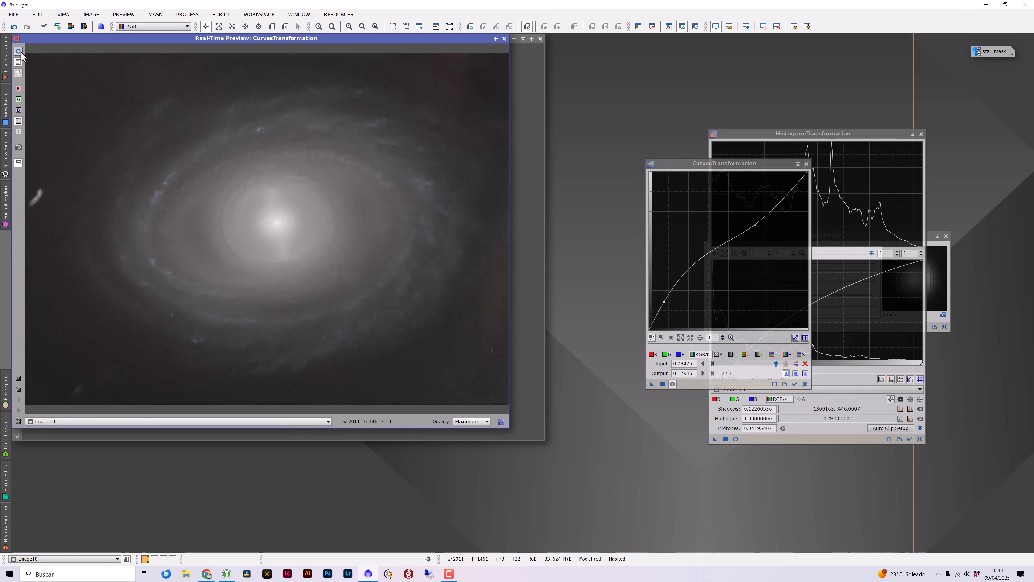
click(20, 53)
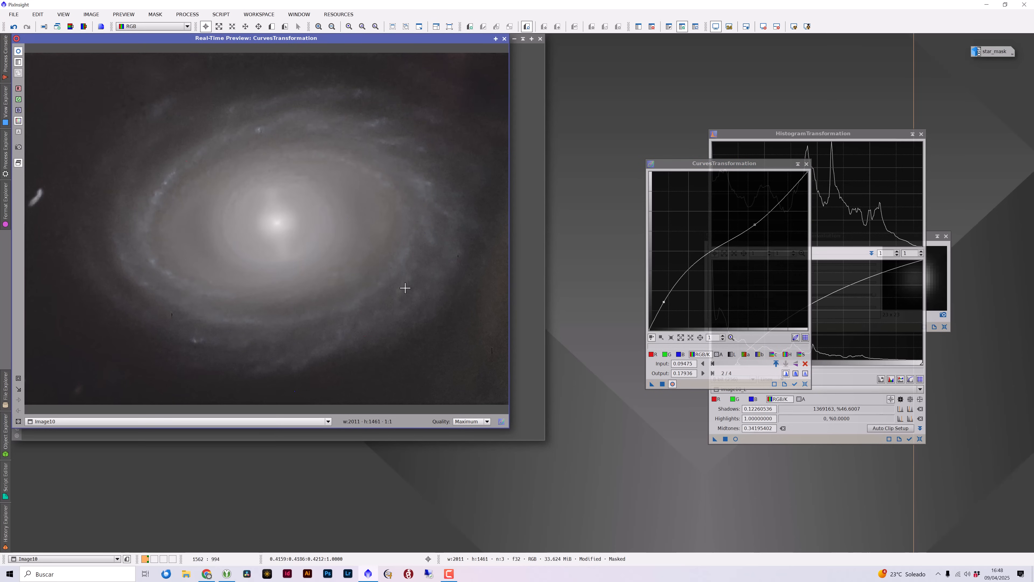
click(19, 56)
click(18, 56)
click(18, 55)
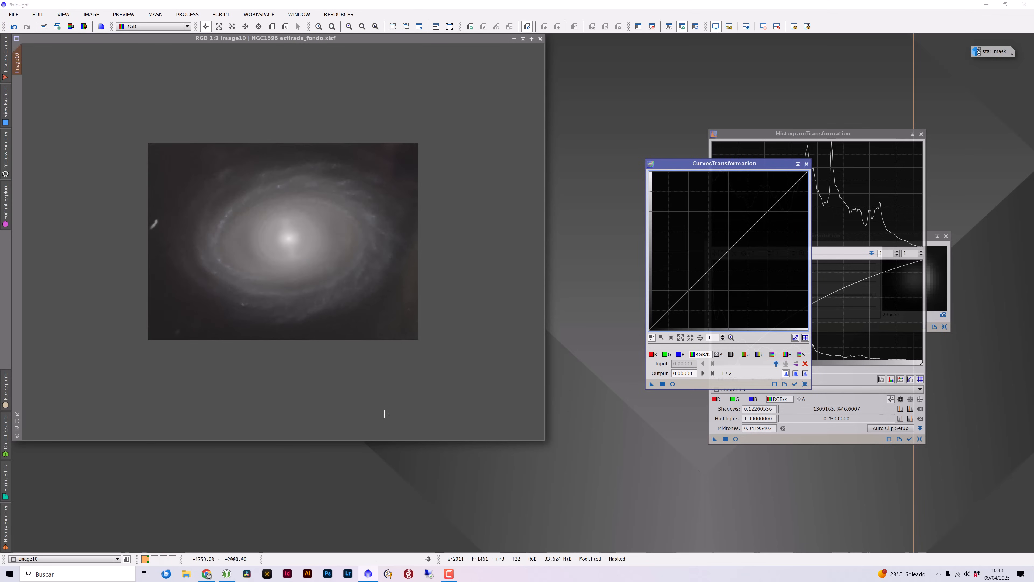
Step: Boost the galaxy's colour with a CIE c* curve raised through about (0.164, 0.413), apply it to Image10 and reset the curve
click(672, 384)
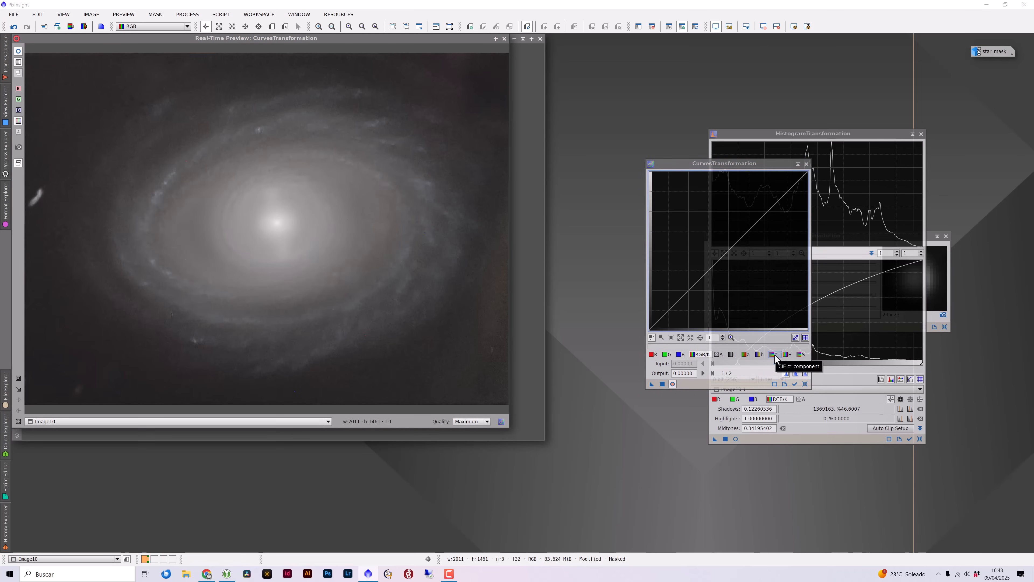
click(773, 355)
drag(679, 295, 673, 270)
drag(737, 184, 740, 198)
drag(674, 270, 674, 265)
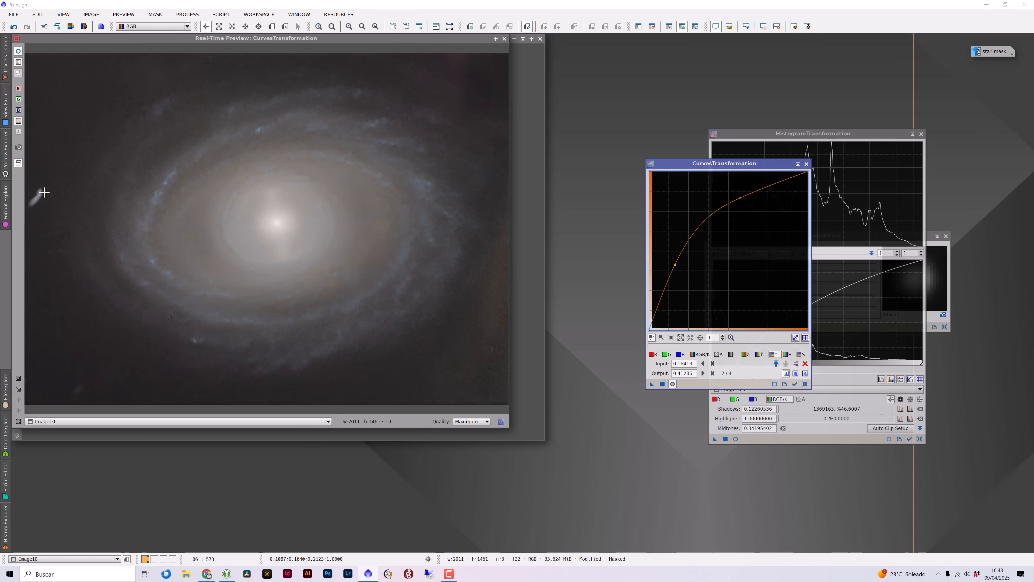
click(505, 38)
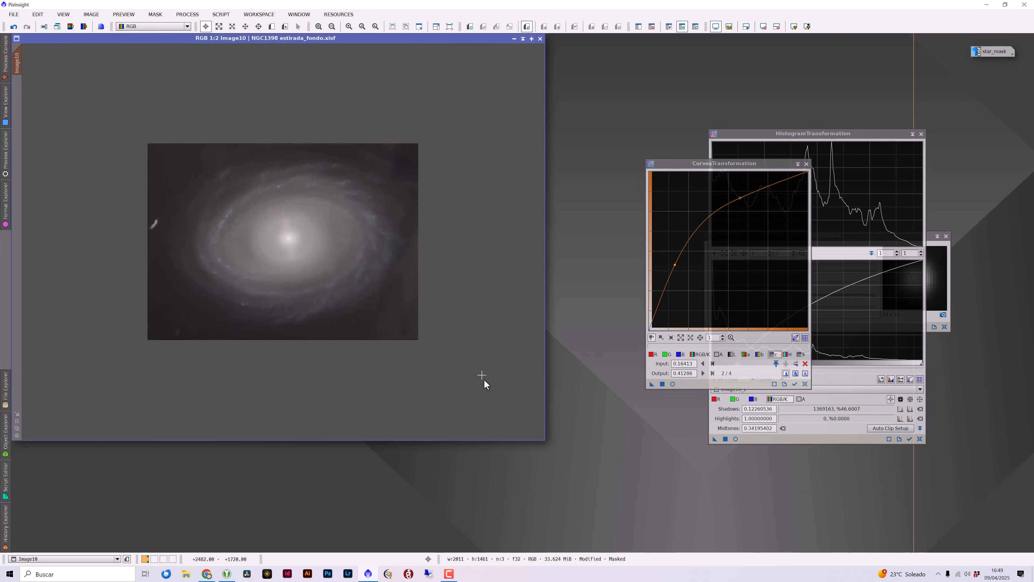
click(805, 384)
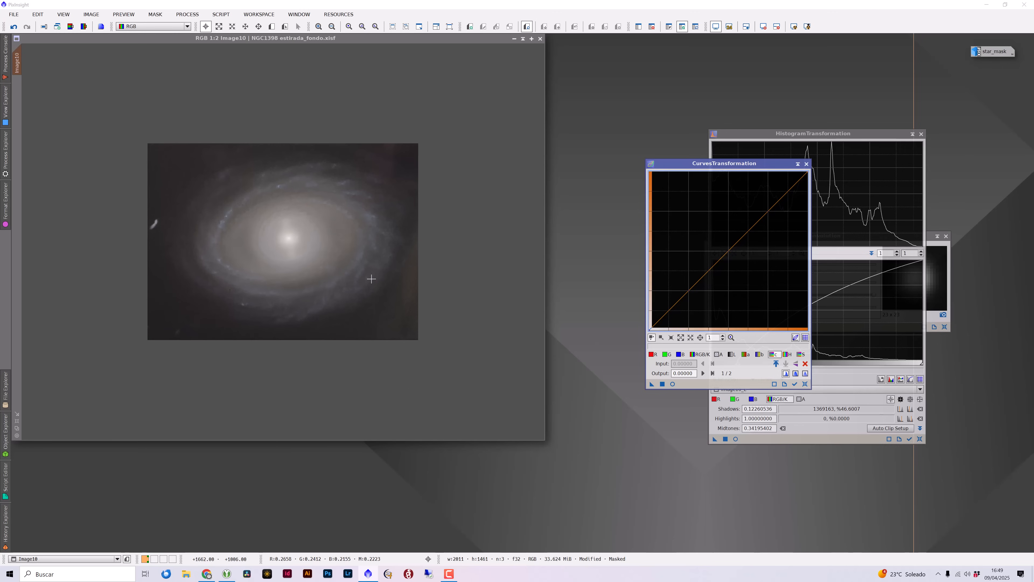
Step: Inspect the galaxy core up close and open the HDRMultiscaleTransform process beside the image
key(ctrl)
key(ctrl+plus)
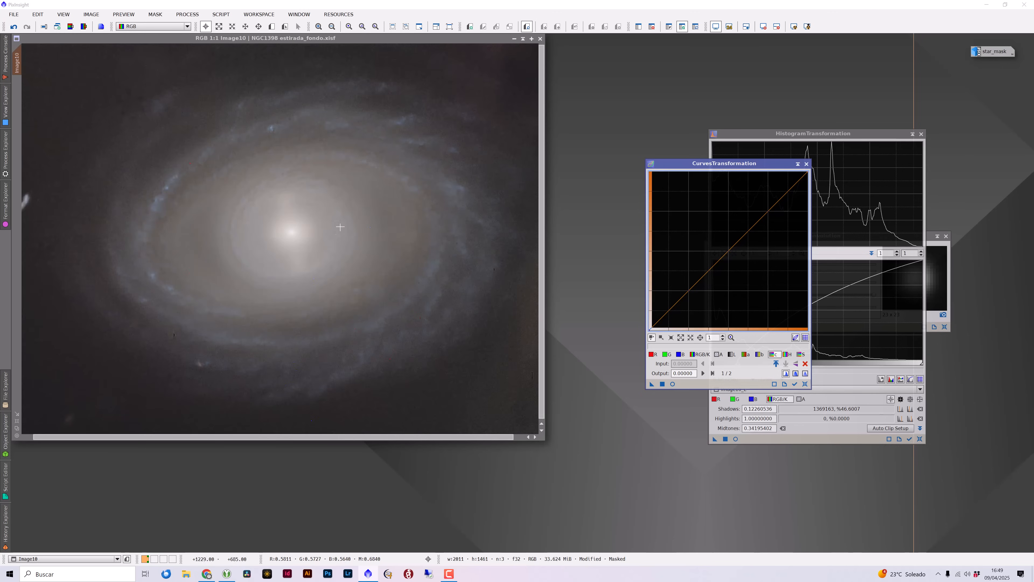
key(ctrl+plus)
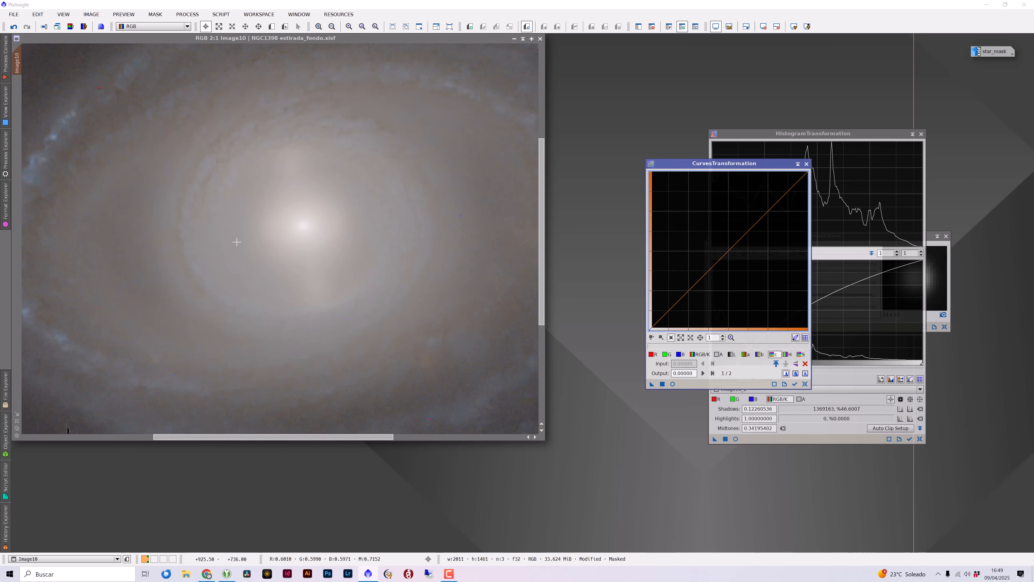
key(ctrl+minus)
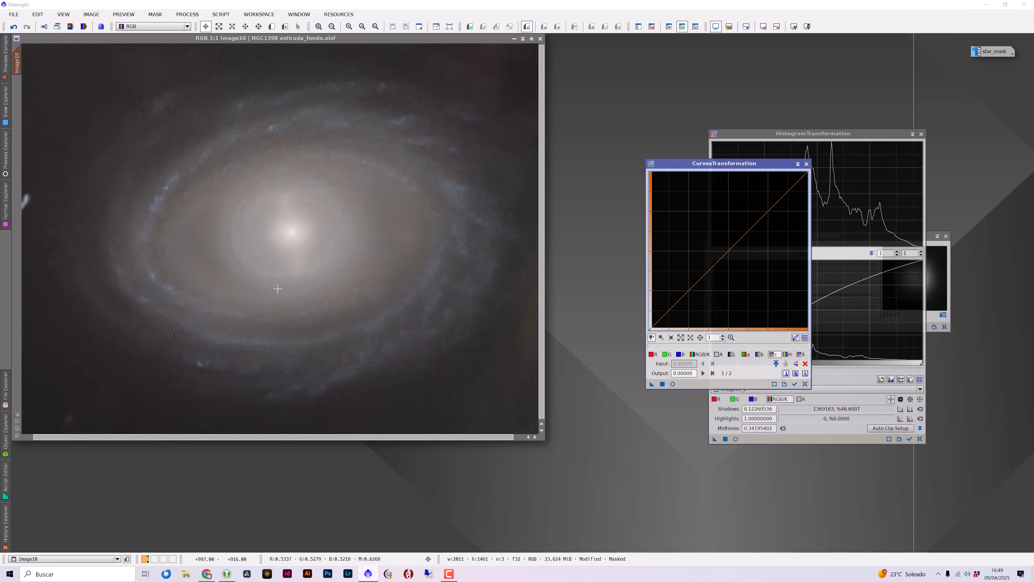
key(ctrl+minus)
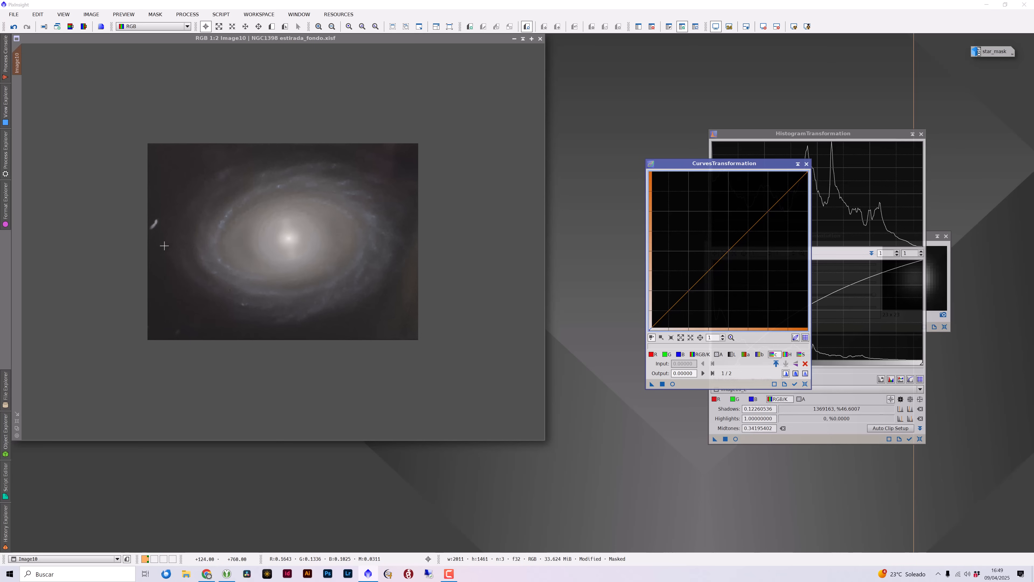
click(187, 15)
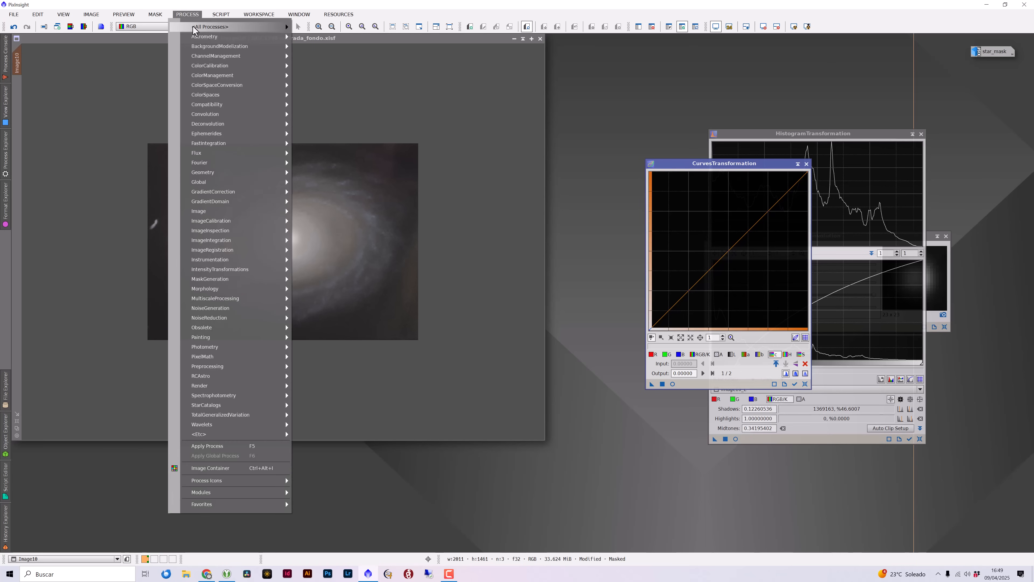
mouse_move(285, 27)
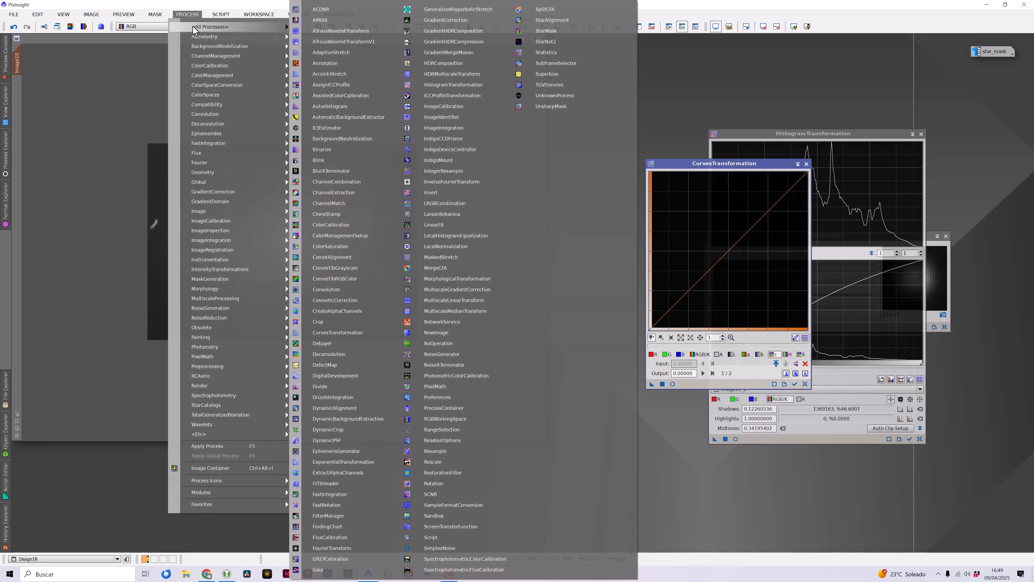
click(434, 73)
drag(763, 188, 680, 122)
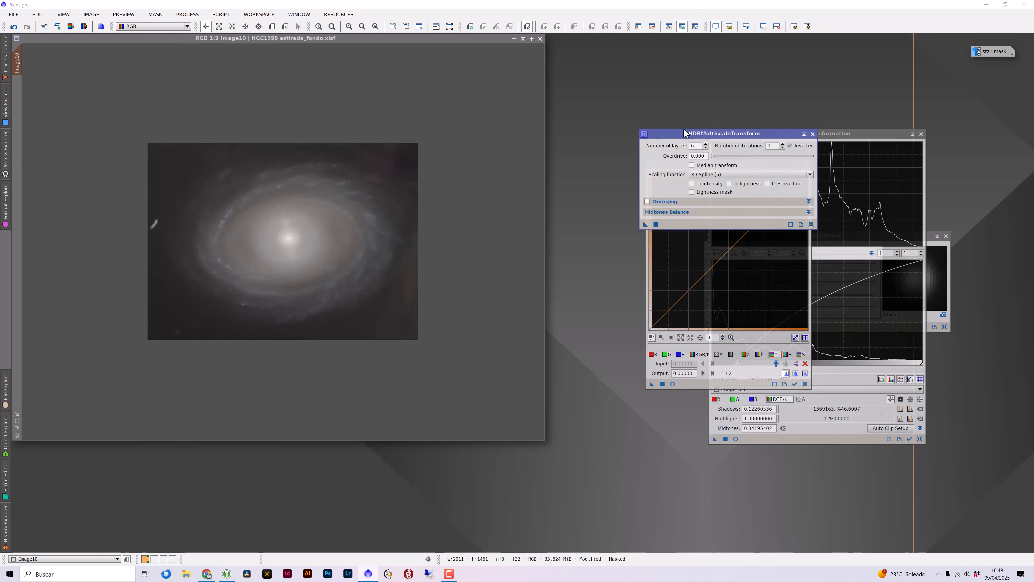
Step: Define a preview around the galaxy's core in Image10 and display that preview
key(alt+n)
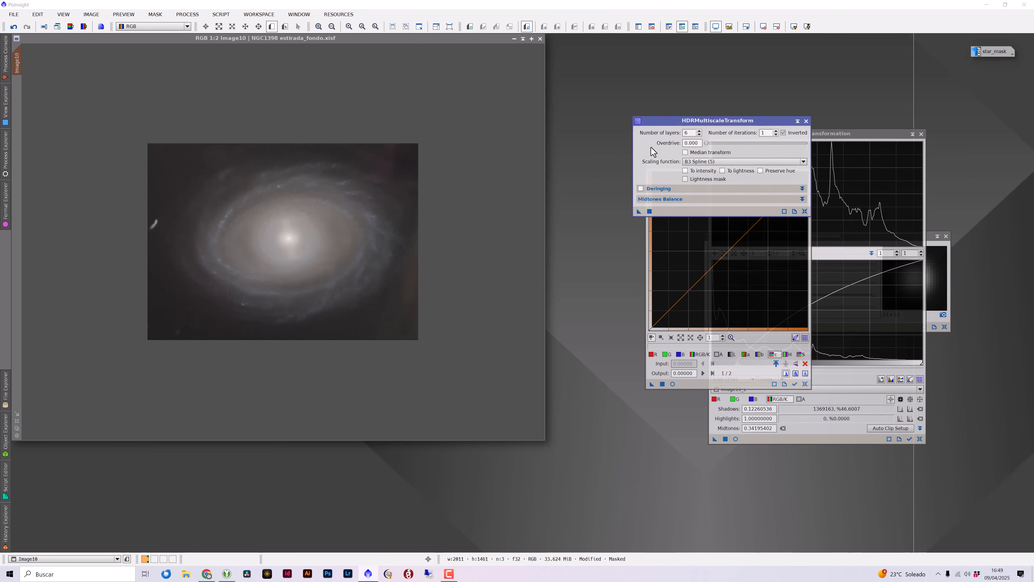
drag(230, 185, 348, 292)
key(alt+e)
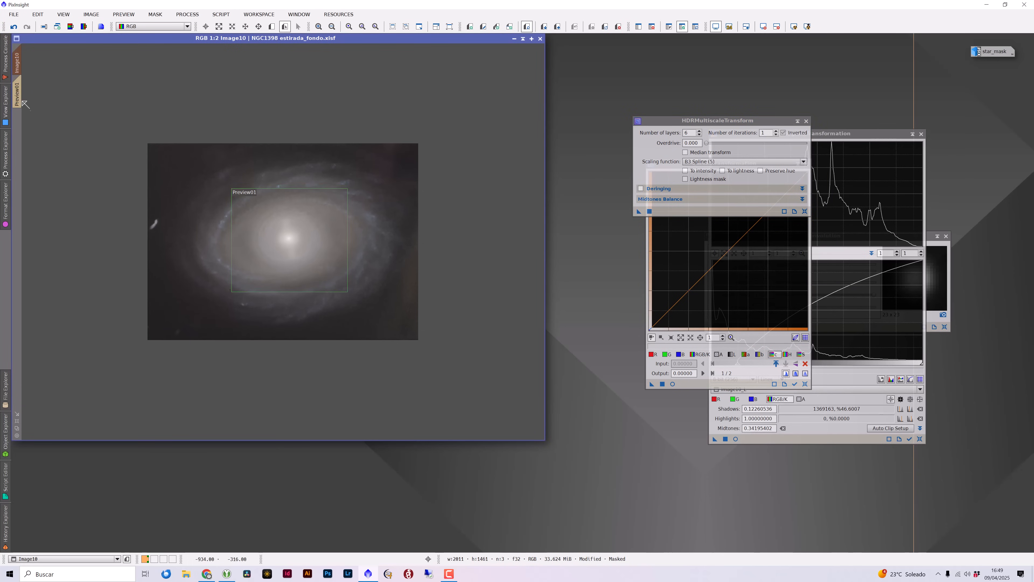
click(17, 96)
Step: Apply HDRMultiscaleTransform to the core preview with 6 layers, To intensity, Preserve hue and Lightness mask enabled
key(alt+r)
click(685, 170)
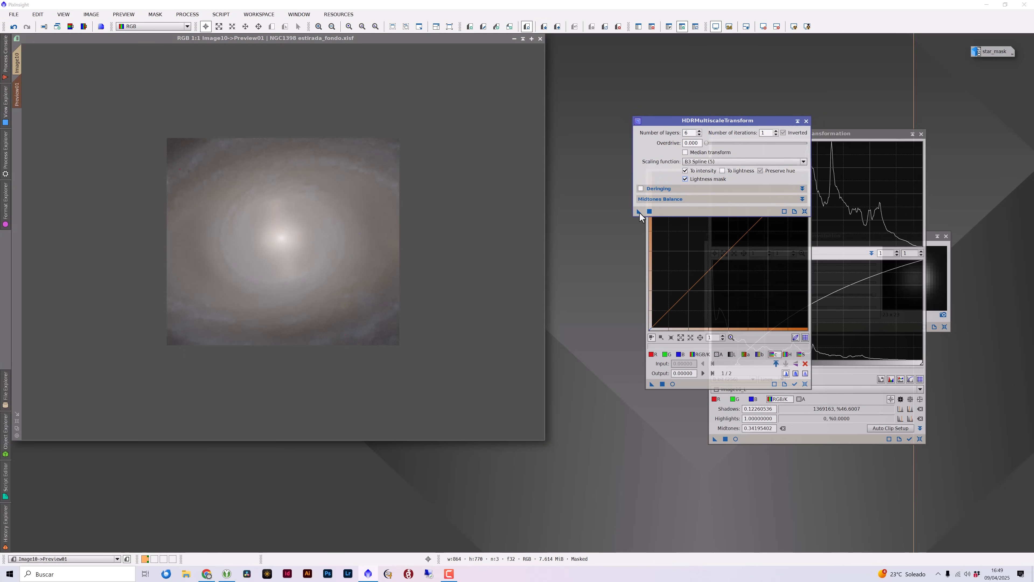
drag(639, 211, 358, 254)
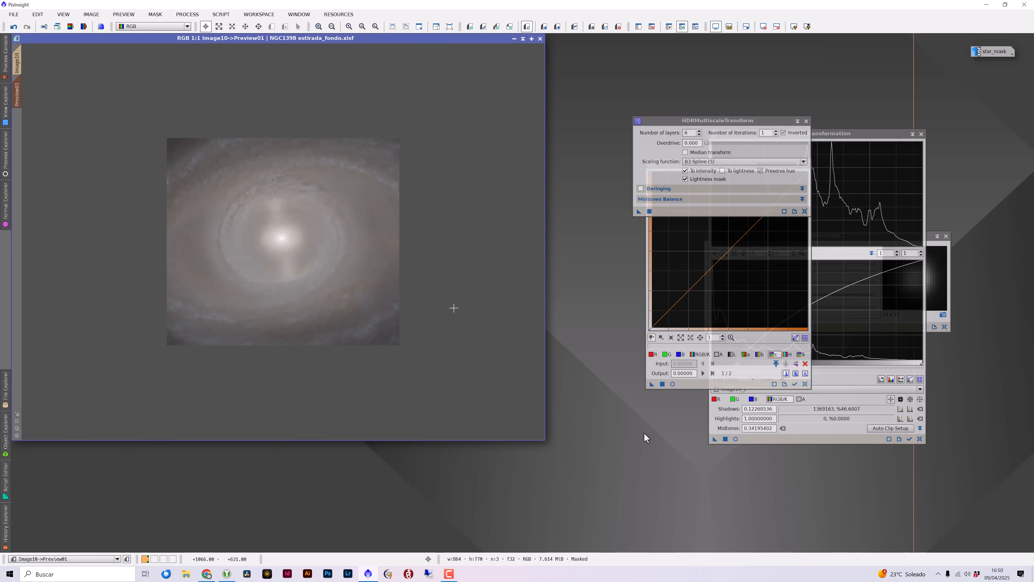
Step: Compare the core preview repeatedly before and after the HDRMultiscaleTransform
key(ctrl+shift+z)
key(ctrl+shift+z)
key(ctrl+shift+z)
key(ctrl+shift+z)
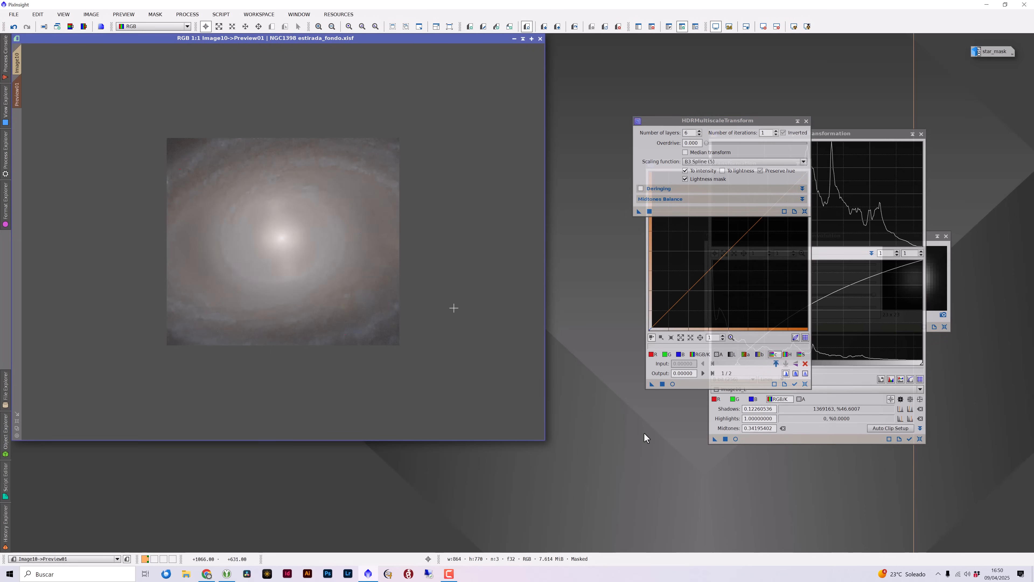
key(ctrl+shift+z)
key(ctrl+shift+z)
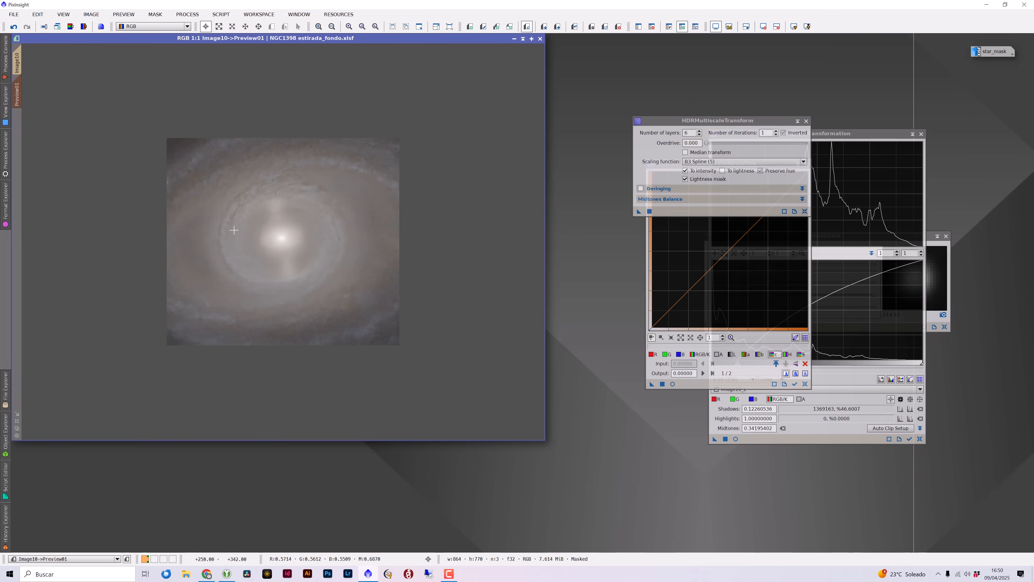
key(ctrl+shift+z)
key(ctrl+shift+z)
key(ctrl+shift+z)
key(ctrl+shift+z)
key(ctrl+shift+z)
key(ctrl+shift+z)
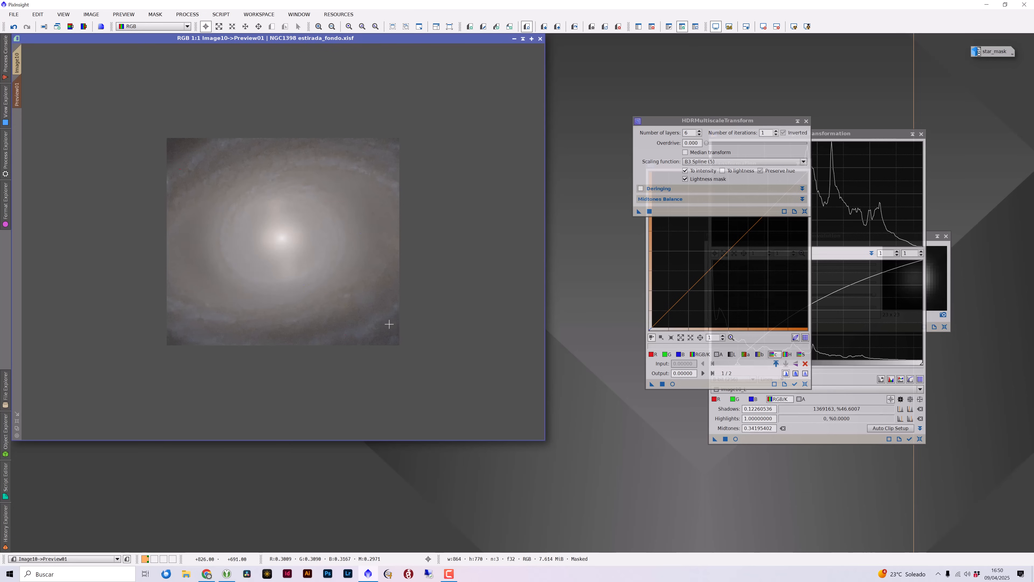
key(ctrl+shift+z)
key(ctrl+shift+z)
key(ctrl+shift+z)
key(ctrl+shift+z)
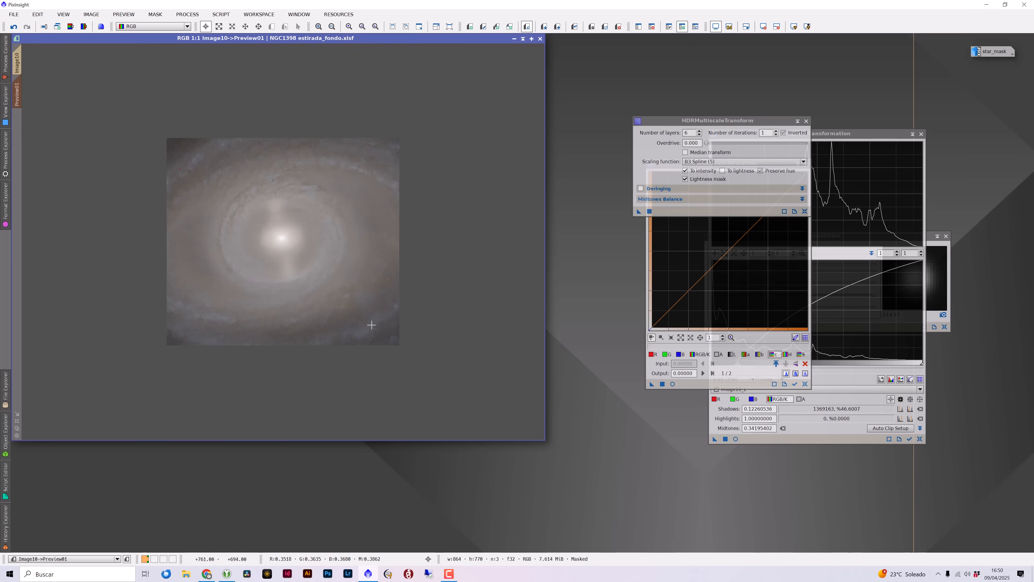
Step: Keep comparing the galaxy's core detail in the preview with and without the 6-layer HDRMultiscaleTransform
key(ctrl+shift+z)
key(ctrl+shift+z)
key(ctrl+shift+z)
key(ctrl+shift+z)
key(ctrl+shift+z)
key(ctrl+shift+z)
key(ctrl+shift+z)
key(ctrl+shift+z)
key(ctrl+shift+z)
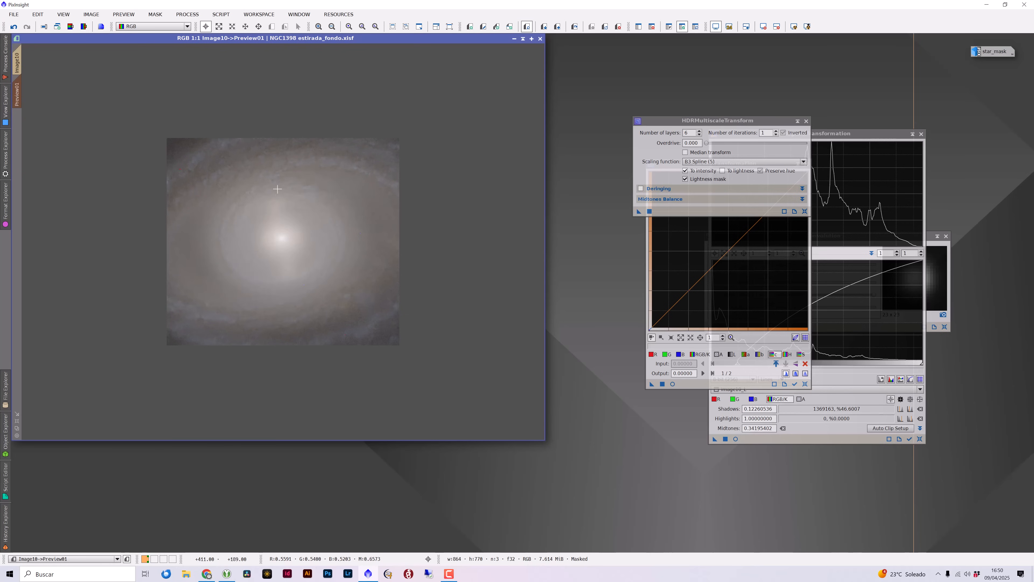
key(ctrl+shift+z)
key(ctrl+shift+z)
key(ctrl+shift+z)
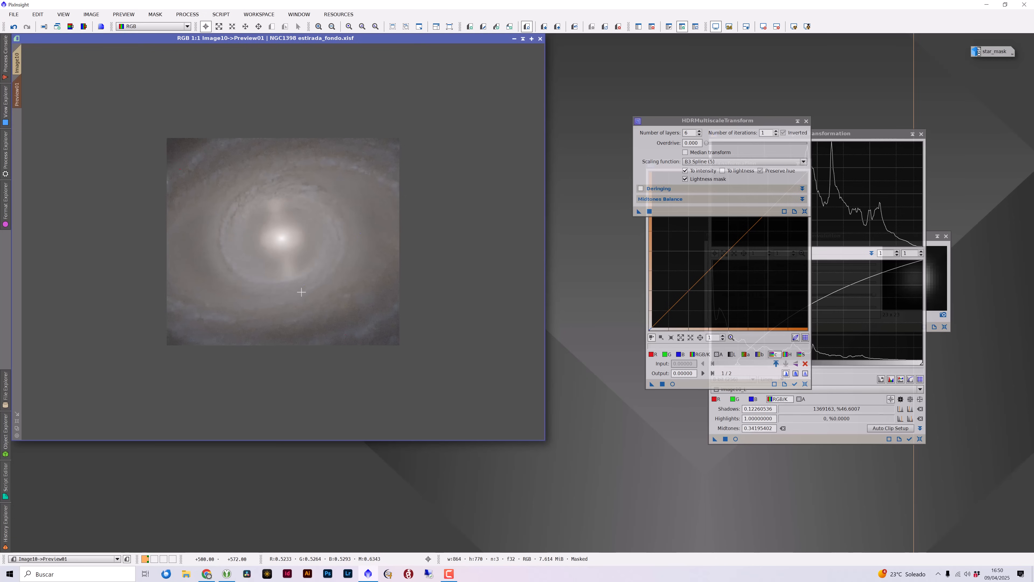
Step: Restore the original core preview and apply HDRMultiscaleTransform to it with 5 layers
key(ctrl+shift+z)
drag(692, 132, 680, 133)
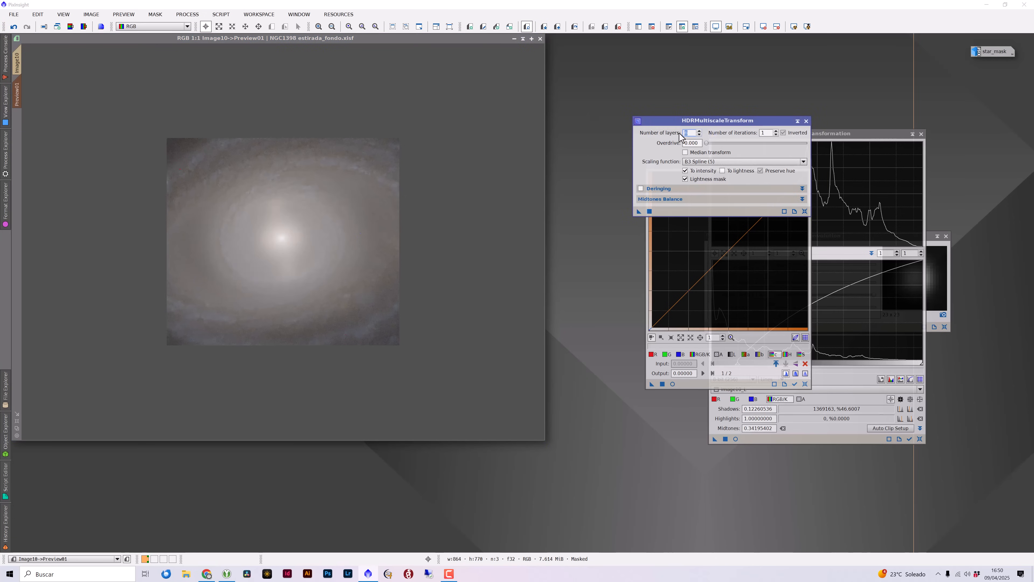
text(5)
drag(638, 211, 351, 222)
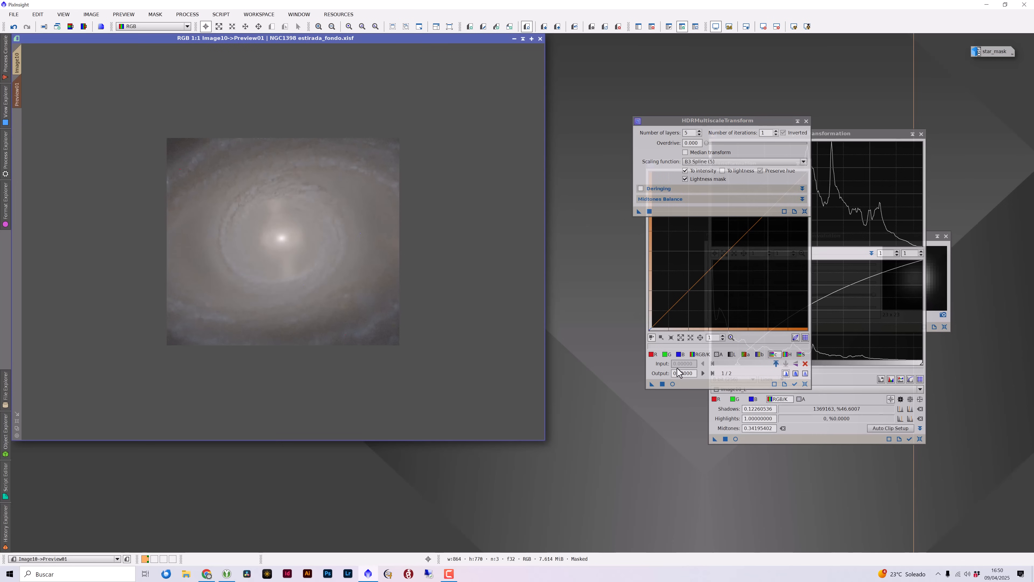
Step: Compare the core preview before and after the 5-layer HDRMultiscaleTransform
key(ctrl+shift+z)
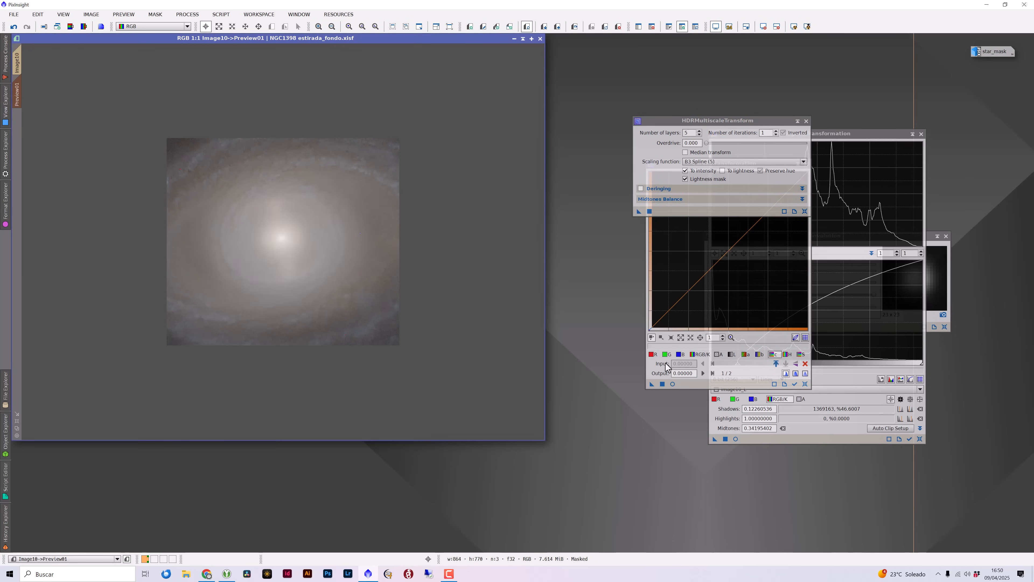
key(ctrl+shift+z)
key(ctrl+shift+z)
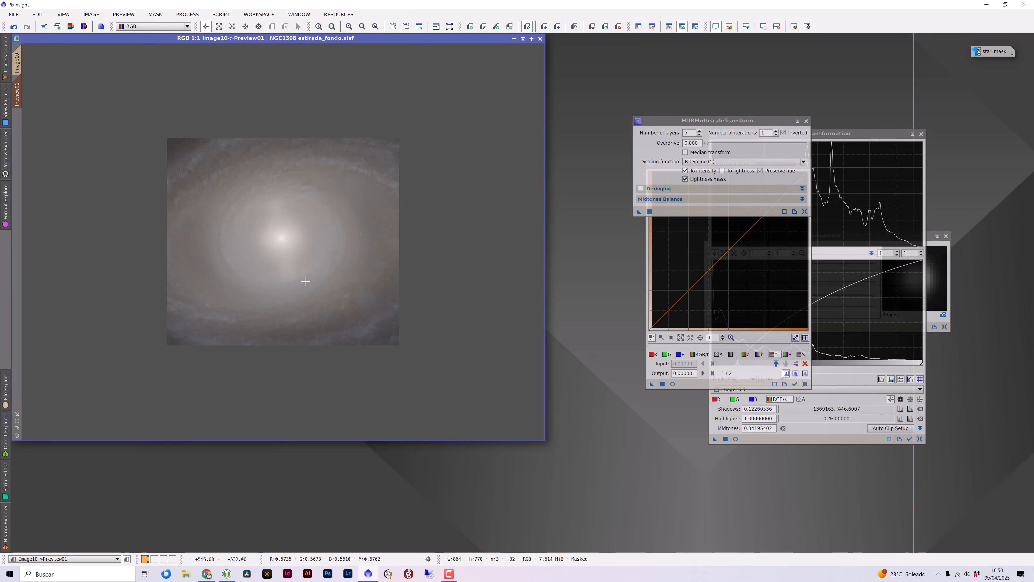
key(ctrl+shift+z)
key(ctrl+shift+z)
key(ctrl+shift+z)
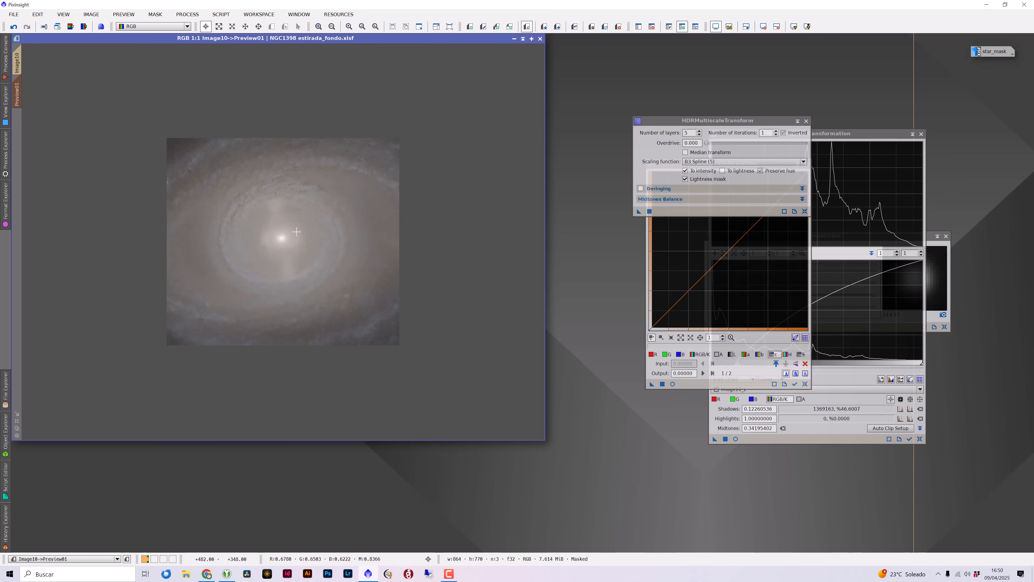
Step: Restore the original core preview and apply HDRMultiscaleTransform to it with 4 layers
key(ctrl+shift+z)
click(675, 139)
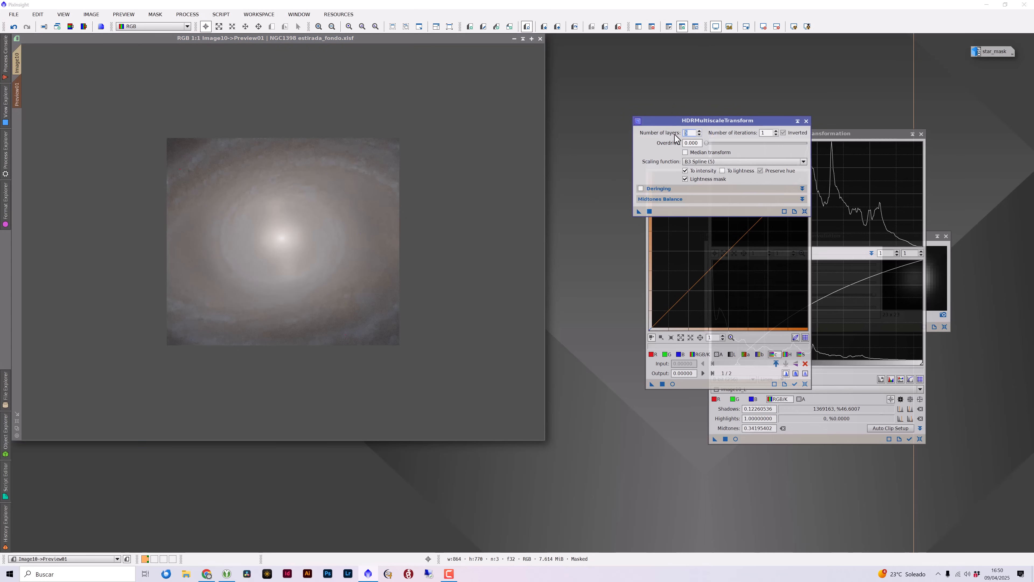
text(4)
click(638, 211)
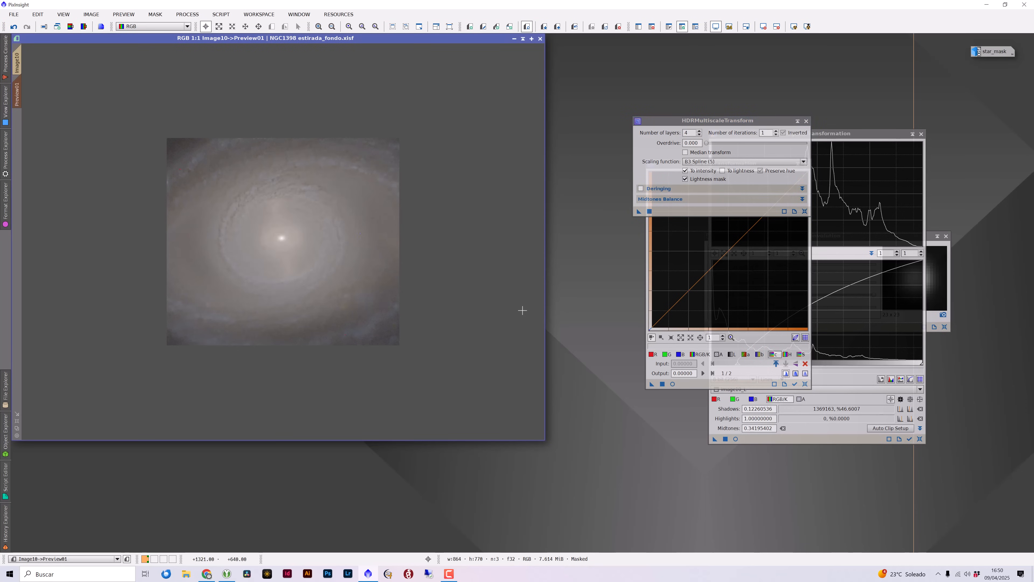
Step: Compare the core preview before and after the 4-layer HDRMultiscaleTransform
key(ctrl+shift+z)
key(ctrl+shift+z)
key(ctrl+shift+z)
key(ctrl+shift+z)
key(ctrl+shift+z)
key(ctrl+shift+z)
key(ctrl+shift+z)
key(ctrl+shift+z)
key(ctrl+shift+z)
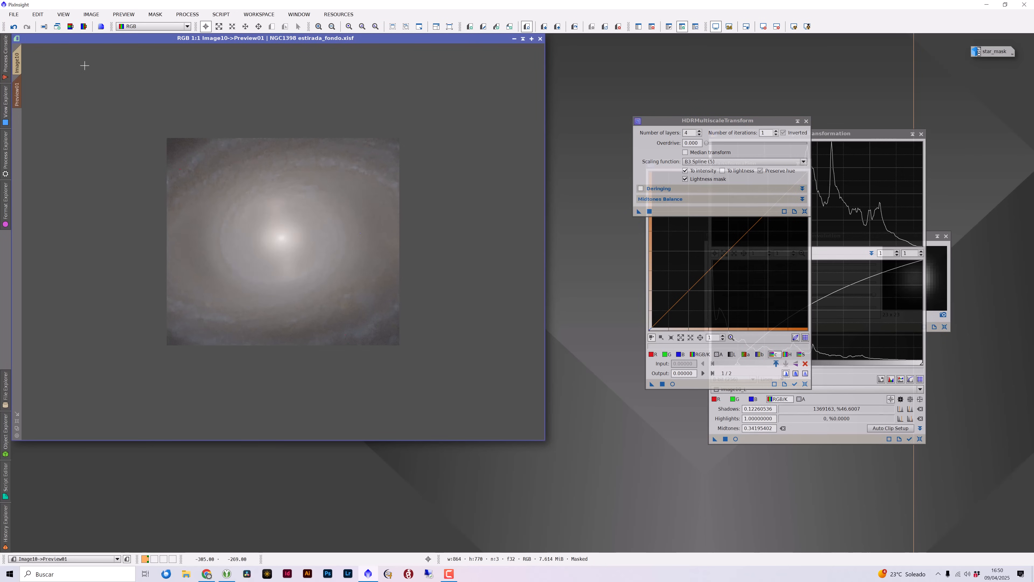
Step: Apply the 4-layer HDRMultiscaleTransform to the whole Image10 and inspect its core up close
click(16, 62)
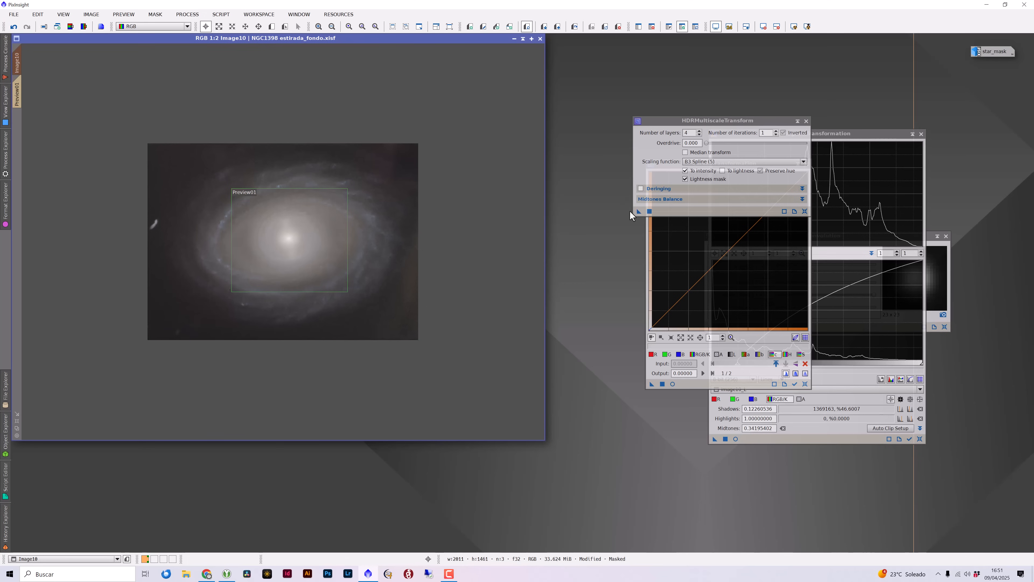
drag(639, 211, 316, 240)
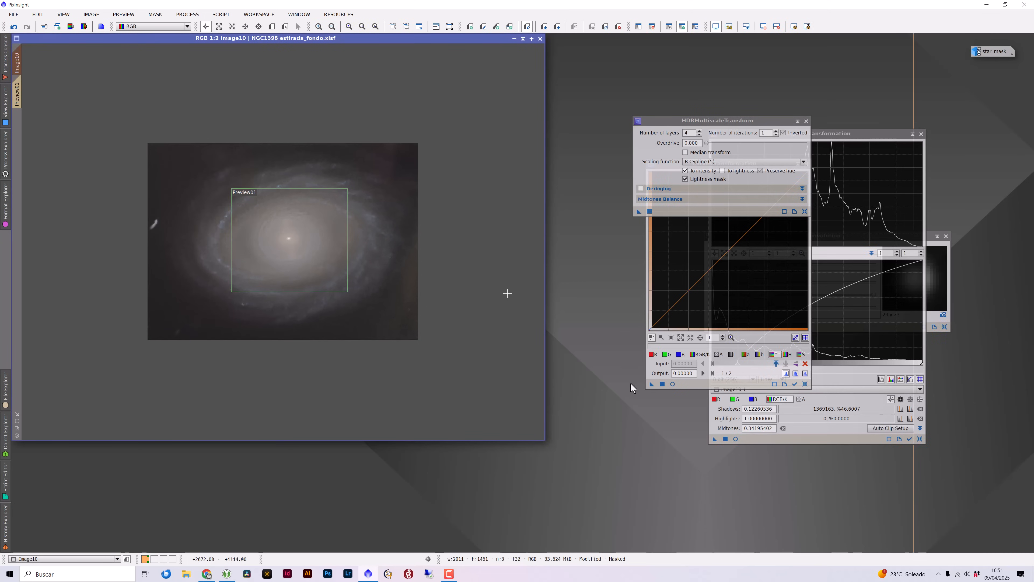
scroll(507, 293, up, 3)
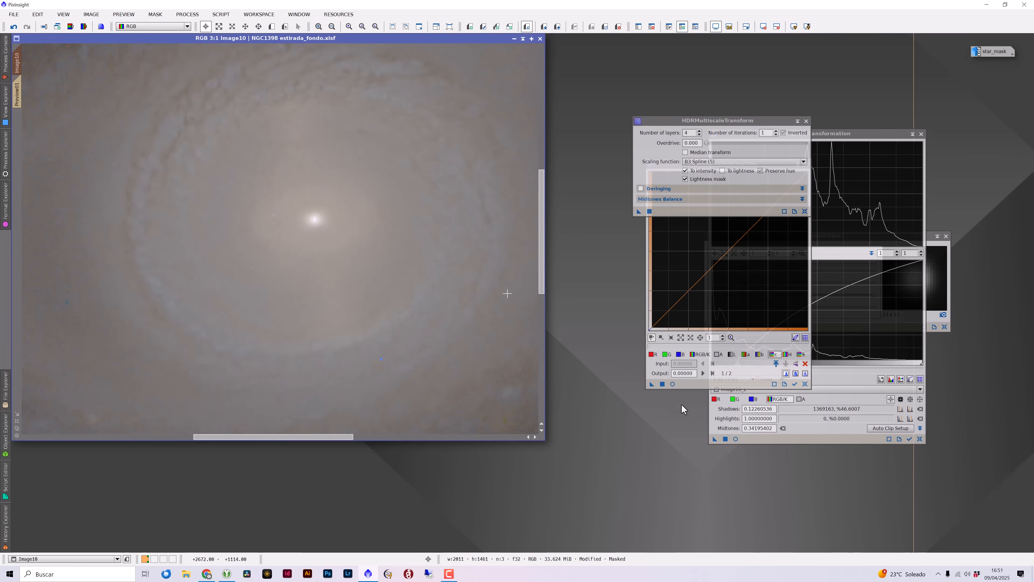
scroll(507, 293, up, 1)
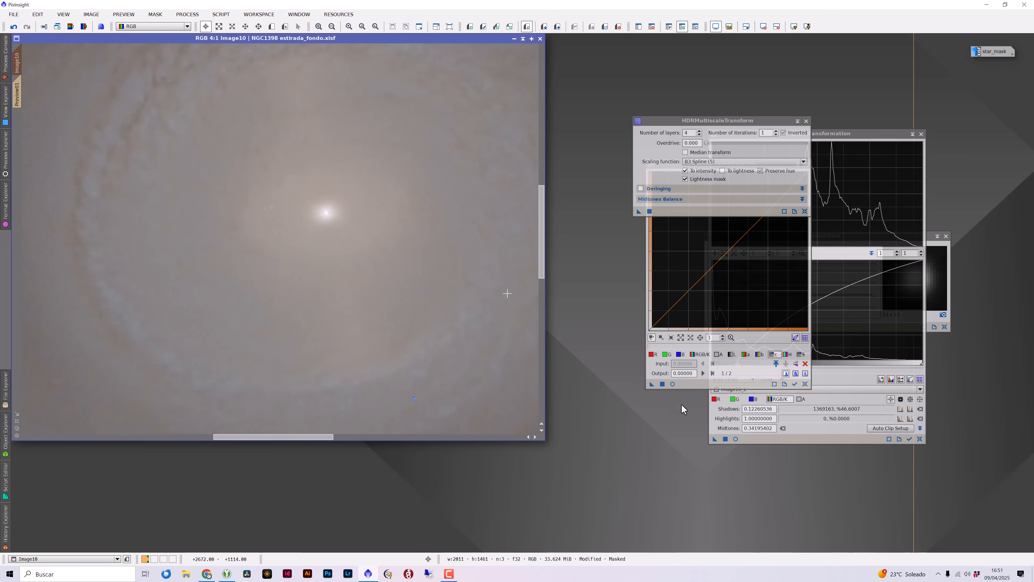
scroll(507, 294, down, 2)
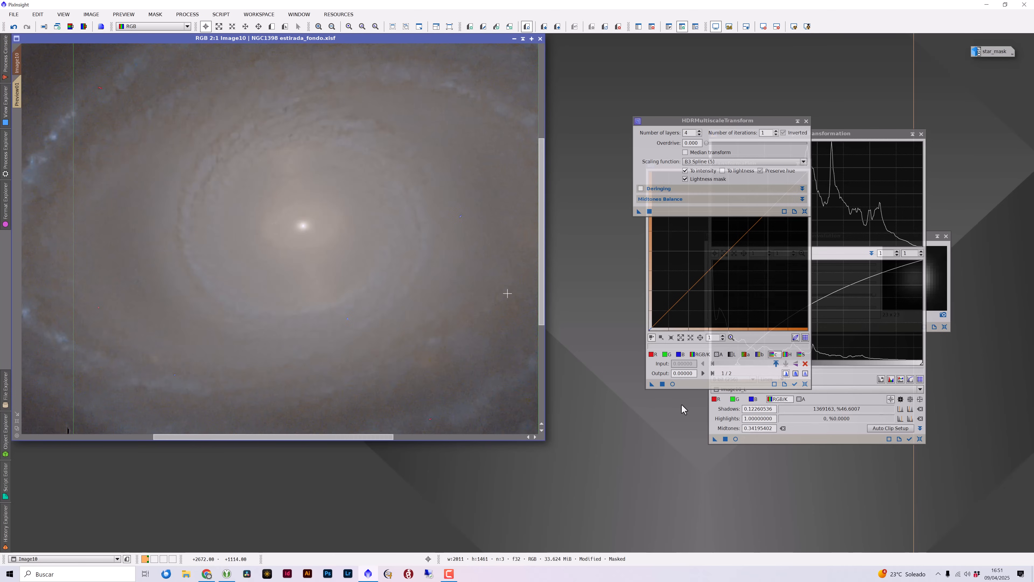
scroll(508, 294, down, 2)
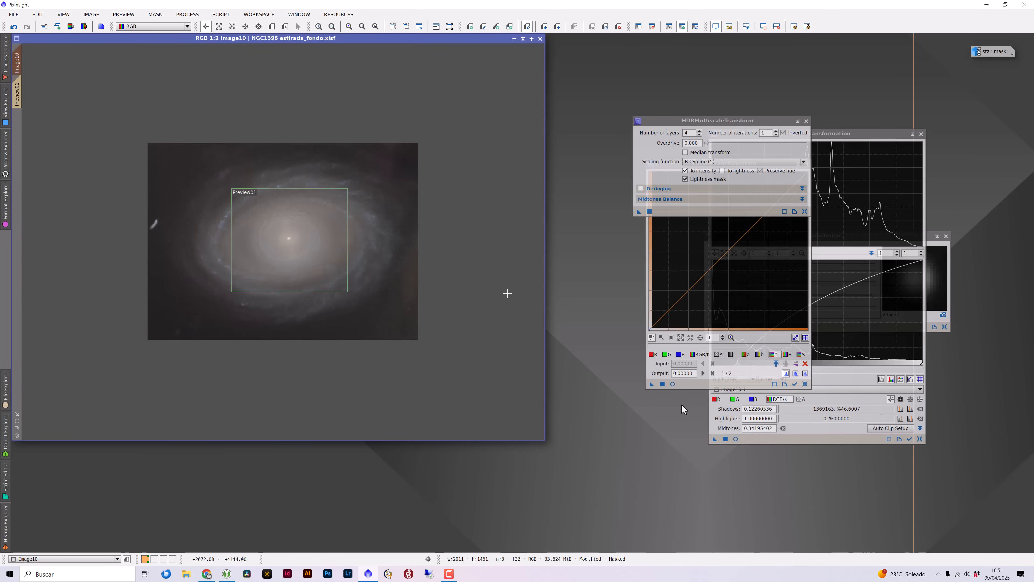
Step: Replace the 4-layer transform on Image10 with HDRMultiscaleTransform at 5 layers and inspect the core up close
click(677, 131)
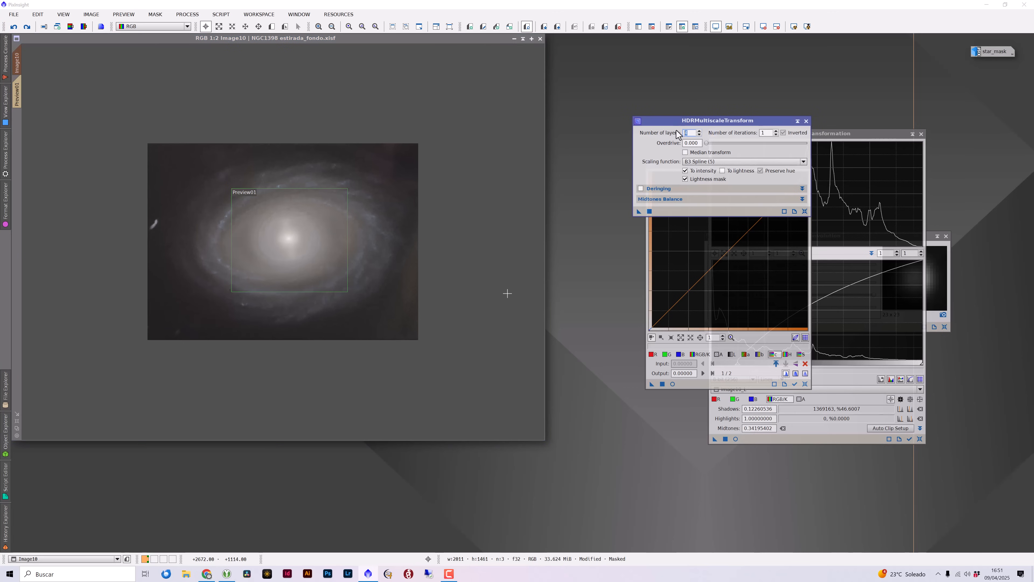
text(5)
drag(639, 211, 400, 254)
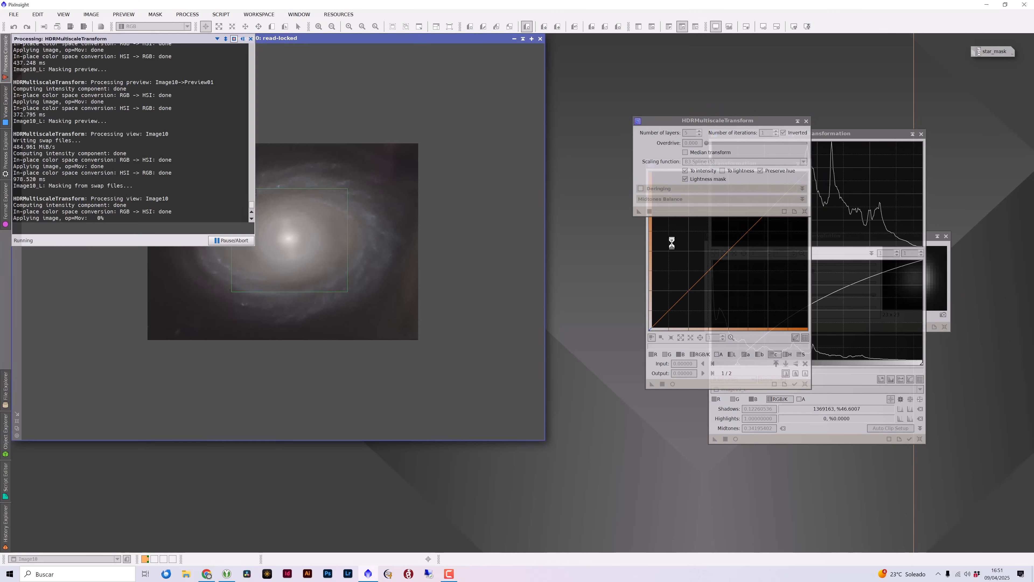
scroll(284, 242, up, 3)
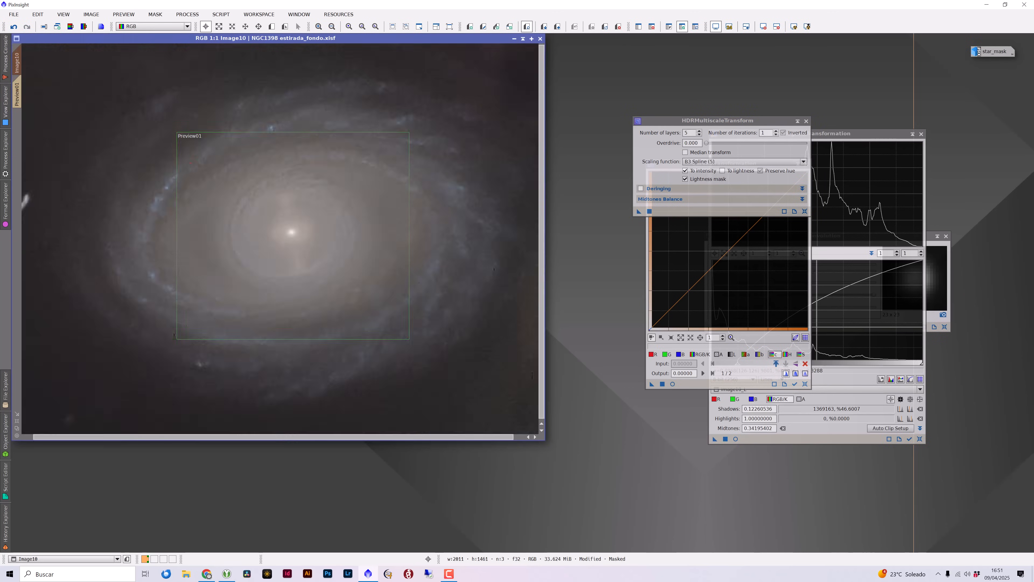
scroll(280, 239, up, 1)
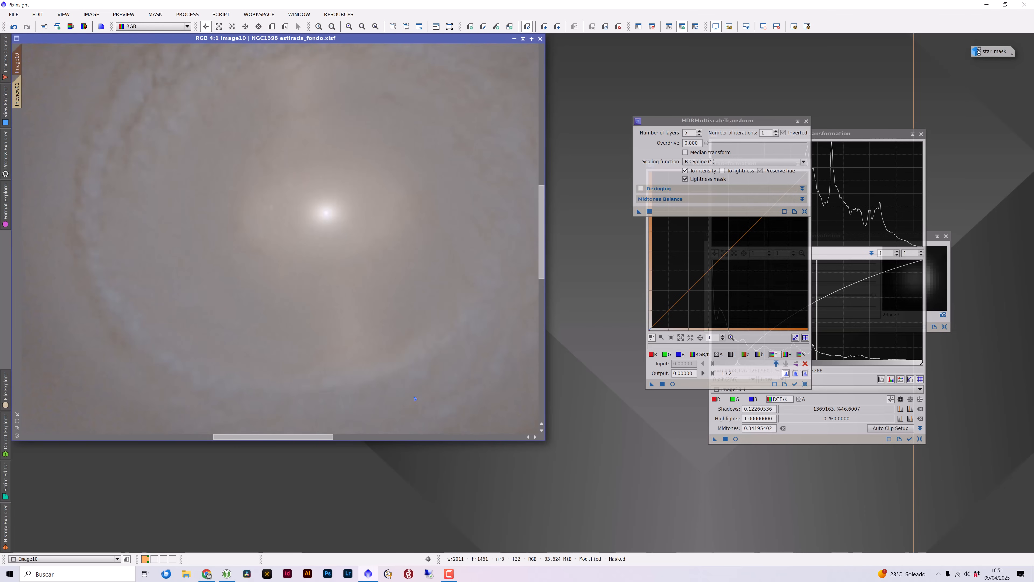
scroll(281, 238, down, 2)
key(ctrl+minus)
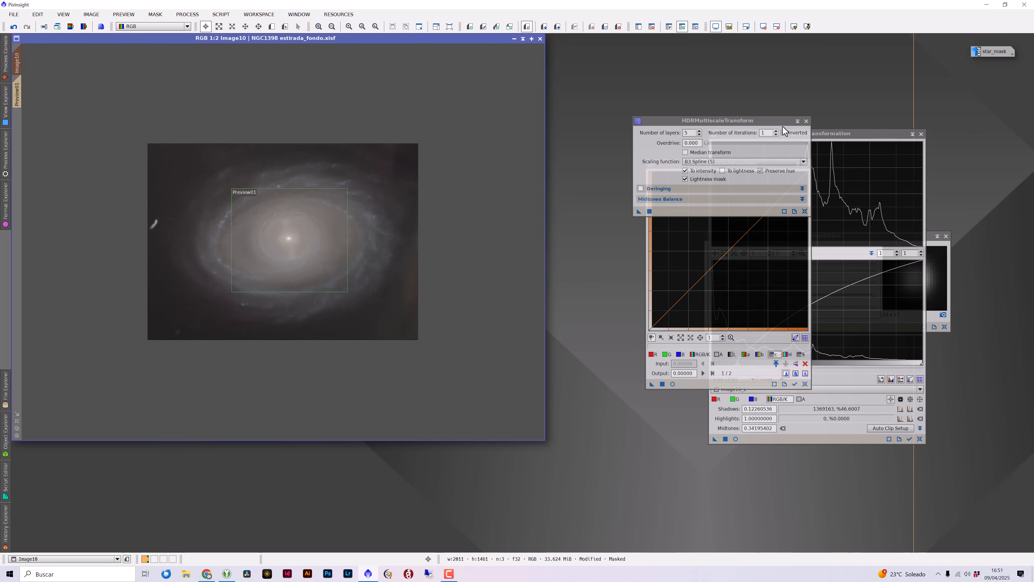
Step: Close HDRMultiscaleTransform and delete the core preview from Image10
click(805, 121)
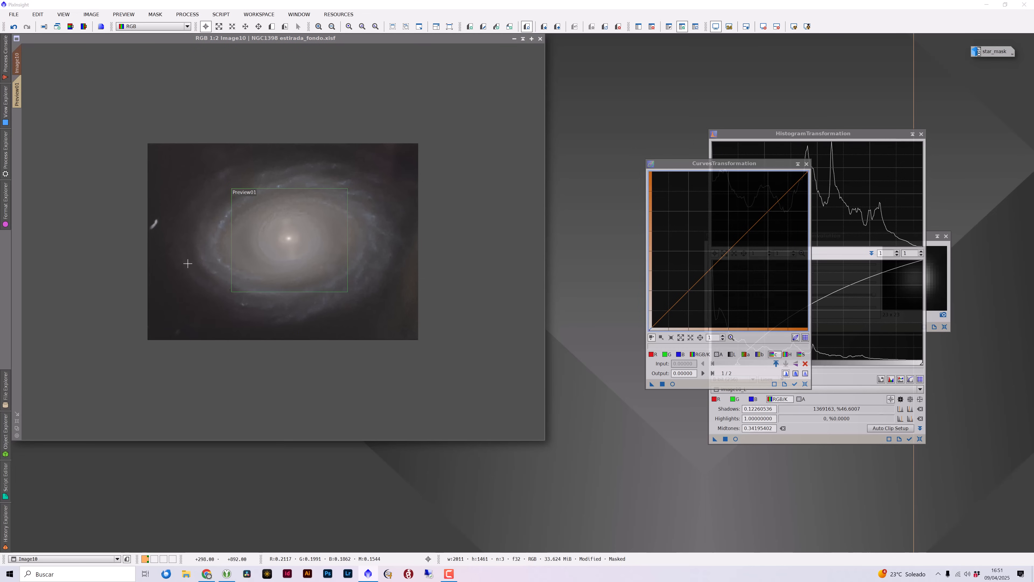
click(124, 14)
click(148, 172)
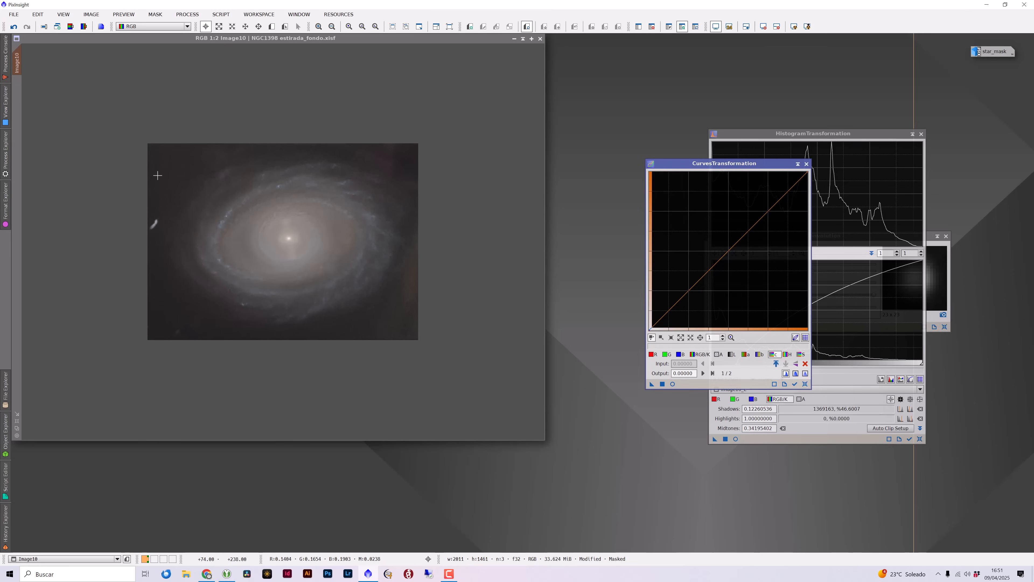
Step: Open the ColorSaturation process and place its window beside Image10
click(195, 16)
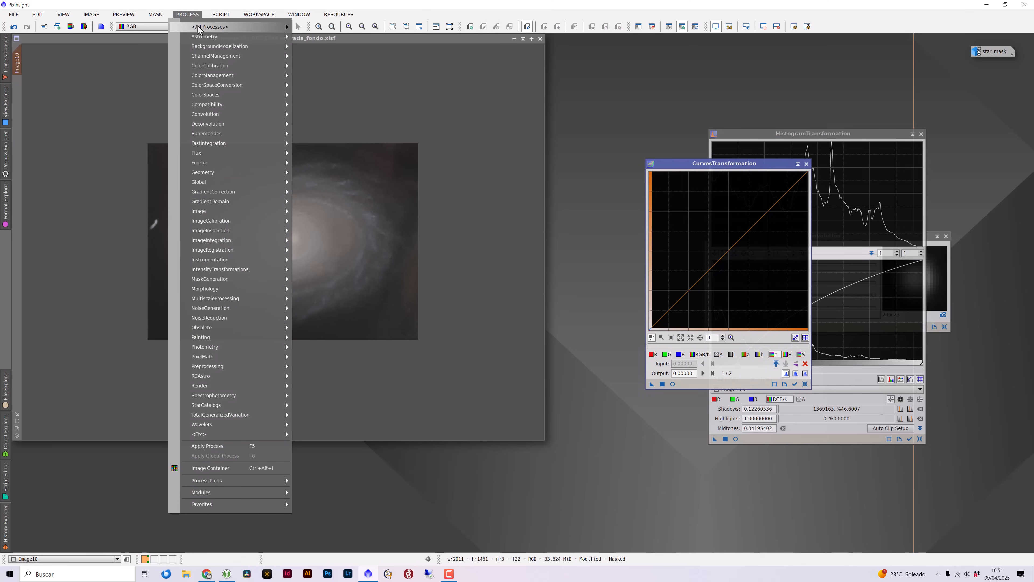
mouse_move(288, 25)
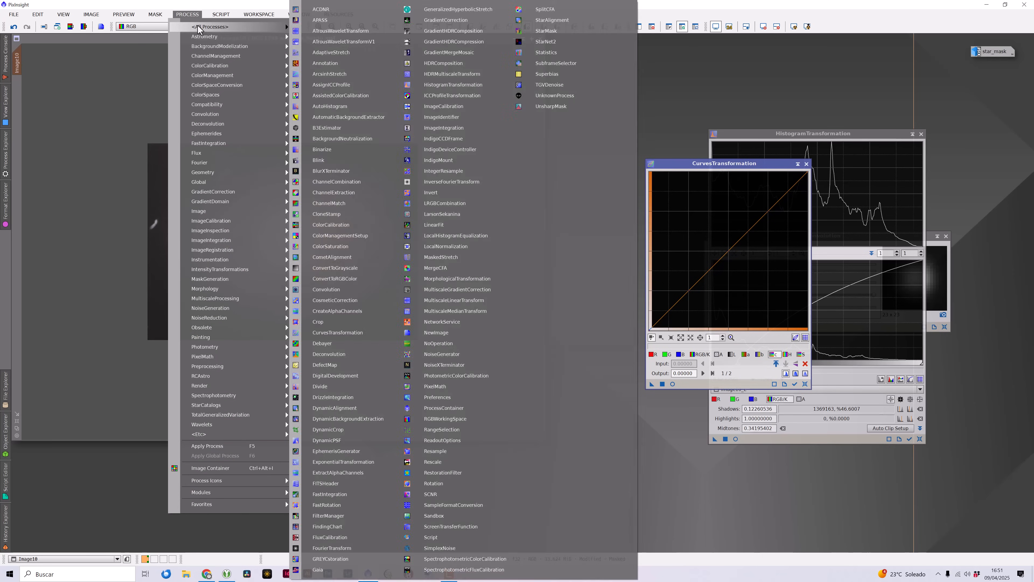
click(359, 246)
drag(792, 231, 693, 115)
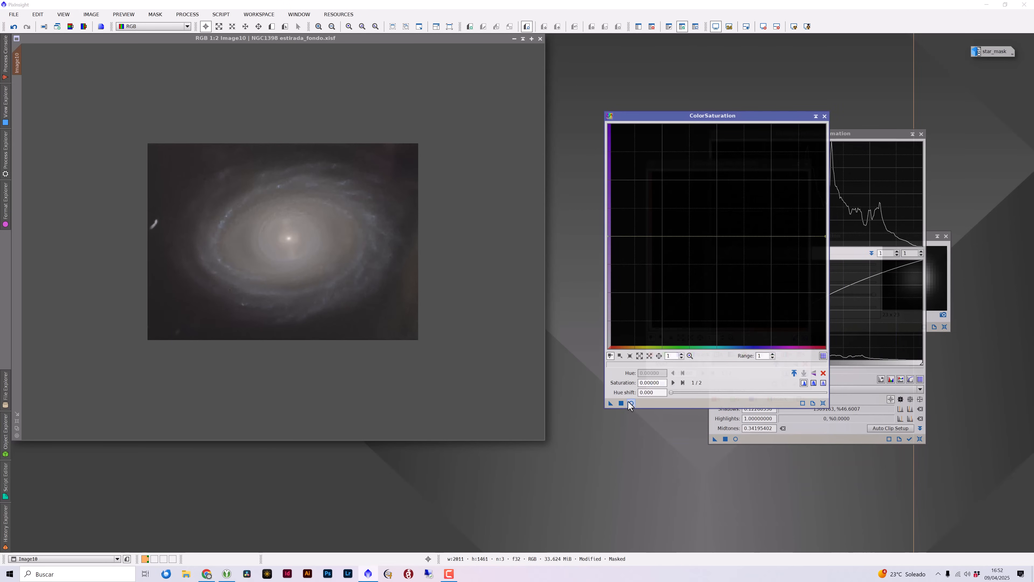
Step: Sample the galaxy's disc and outer arm in Image10 to locate their hues on the ColorSaturation graph
click(339, 232)
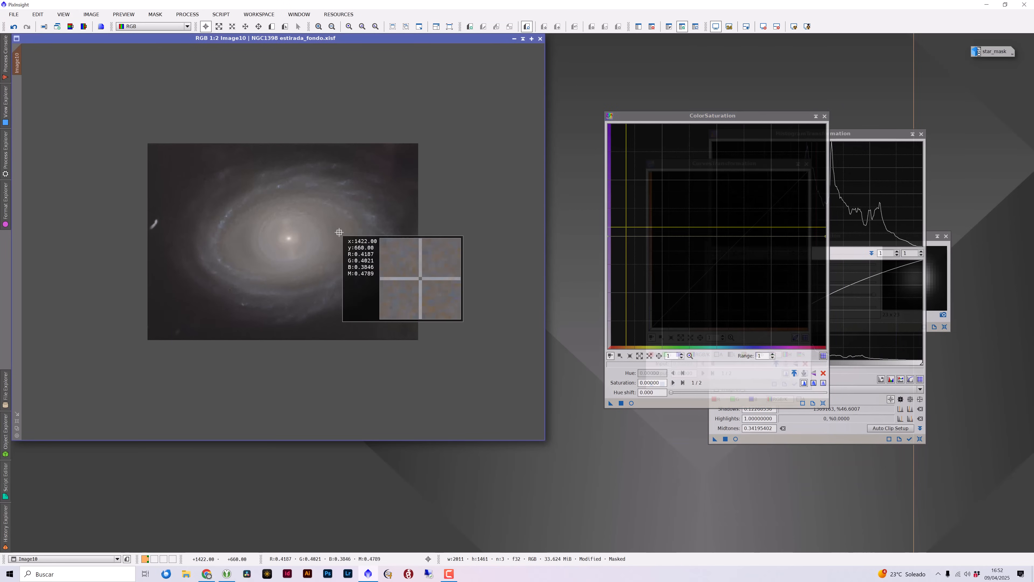
drag(339, 232, 345, 223)
click(375, 215)
click(330, 227)
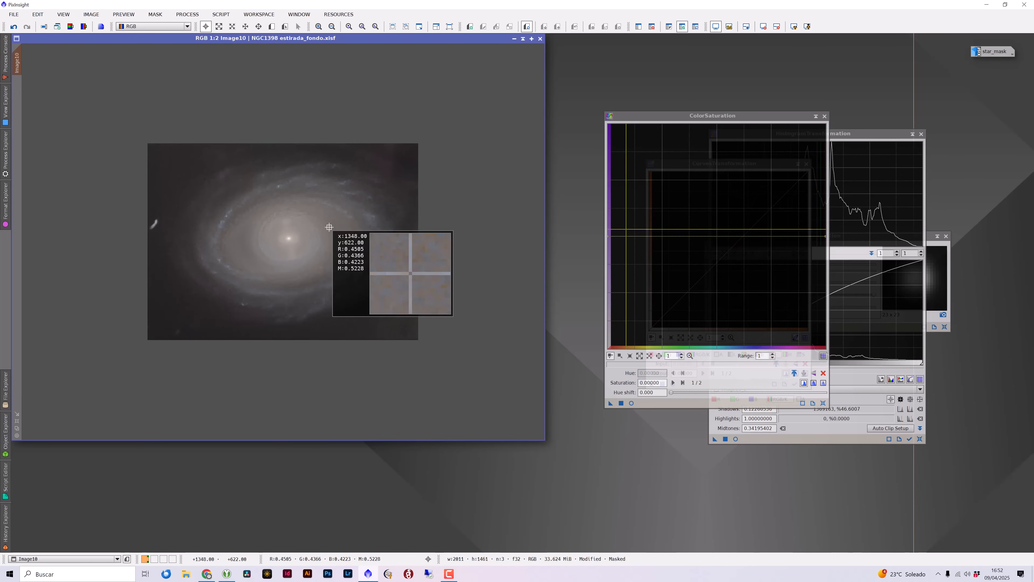
drag(329, 227, 330, 228)
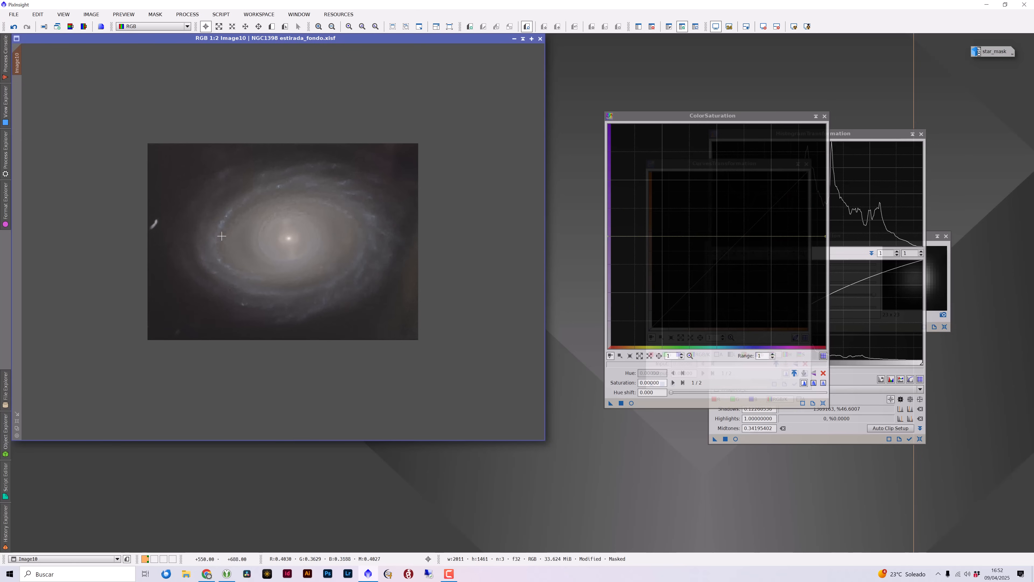
Step: Preview ColorSaturation live and shape its curve to boost warm and blue hues to about 0.46, keeping the greens near zero
click(631, 403)
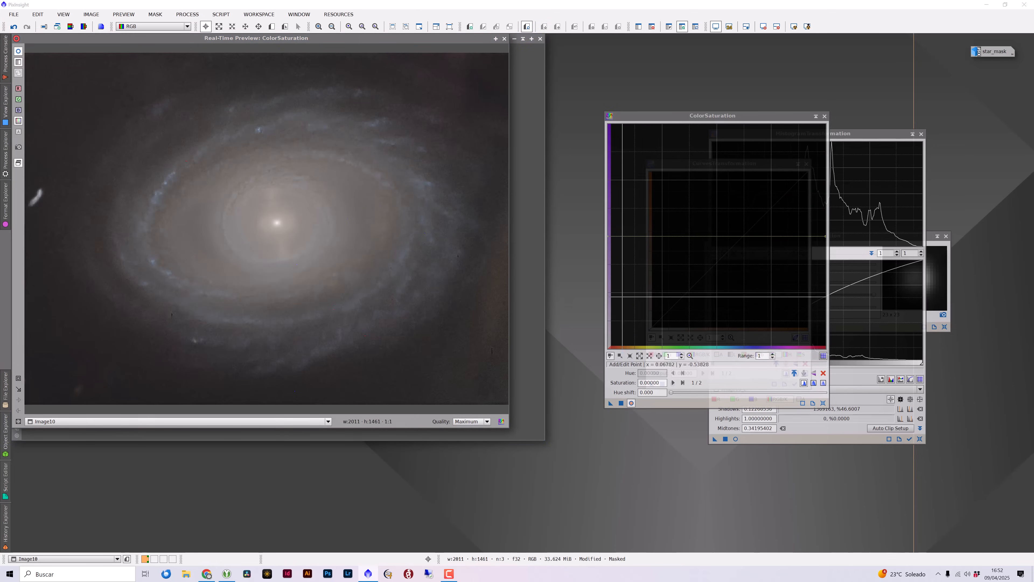
click(648, 183)
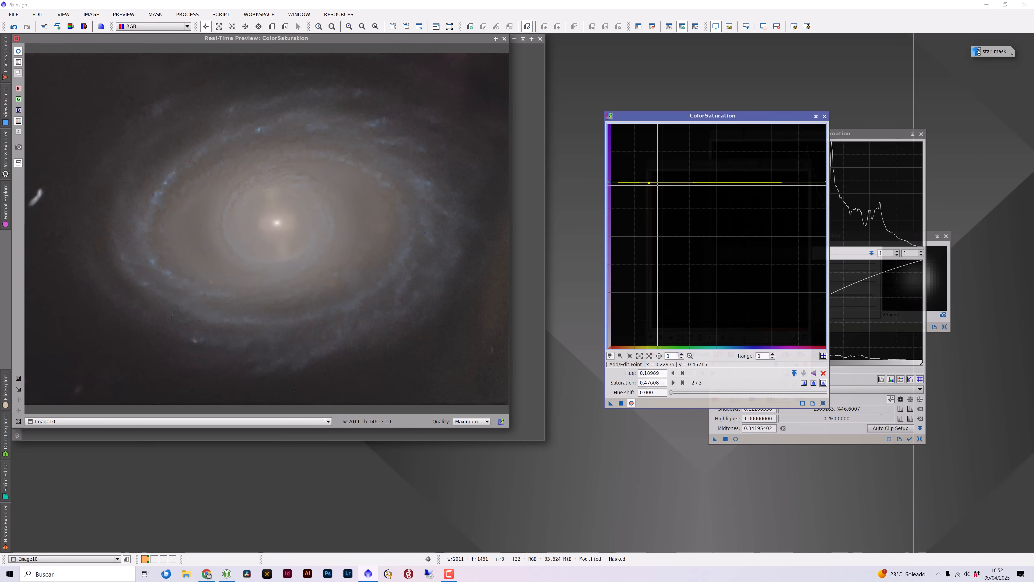
drag(659, 183, 707, 235)
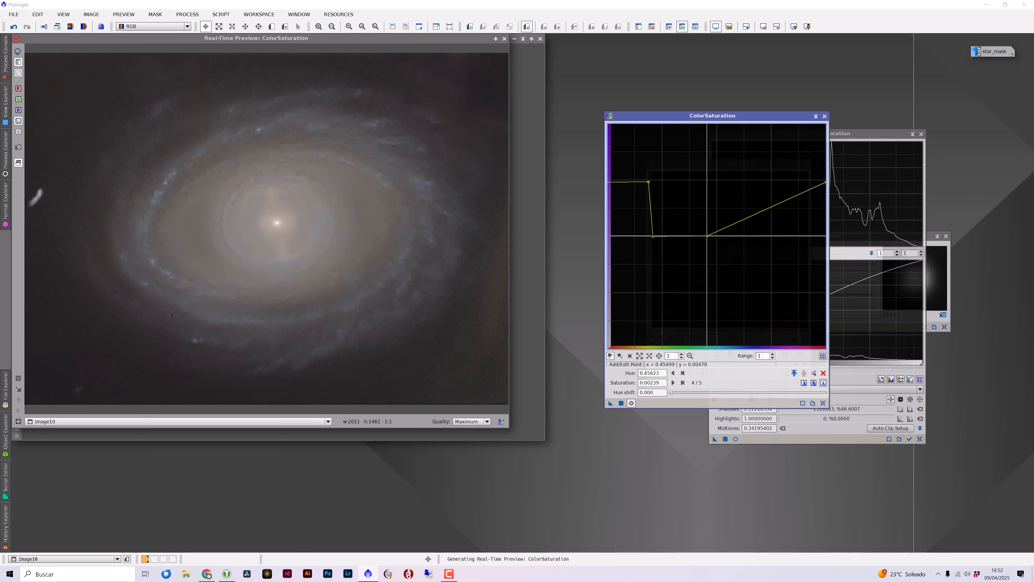
click(723, 186)
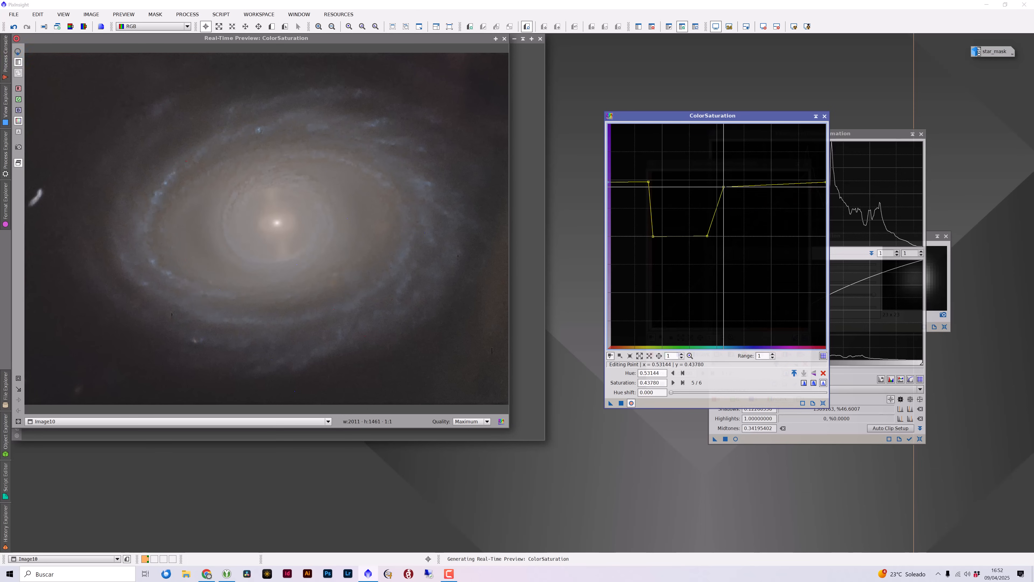
drag(724, 186, 723, 185)
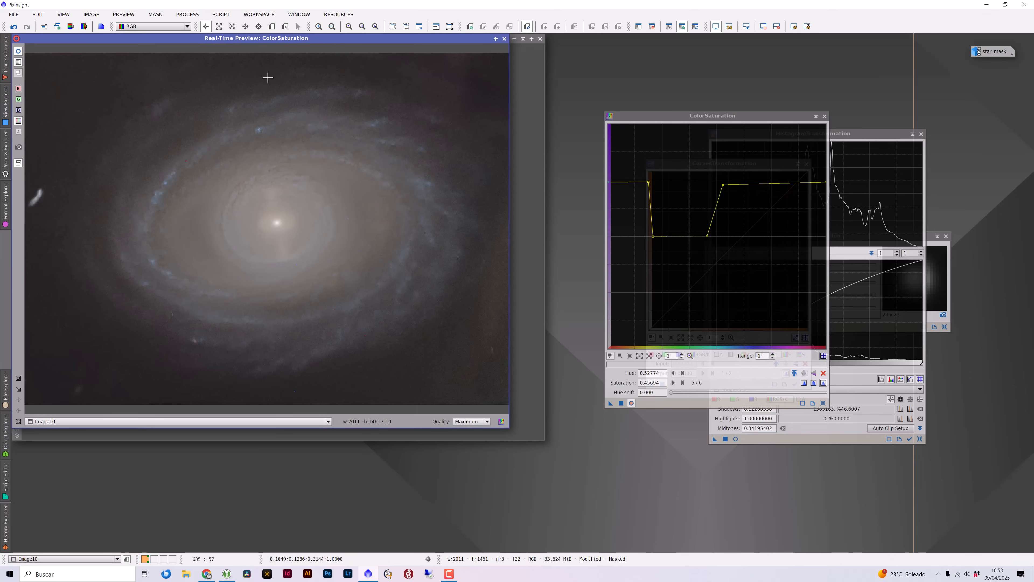
Step: Raise the warm and blue sections of the saturation curve to about 0.6 and apply ColorSaturation to Image10
drag(722, 184, 722, 178)
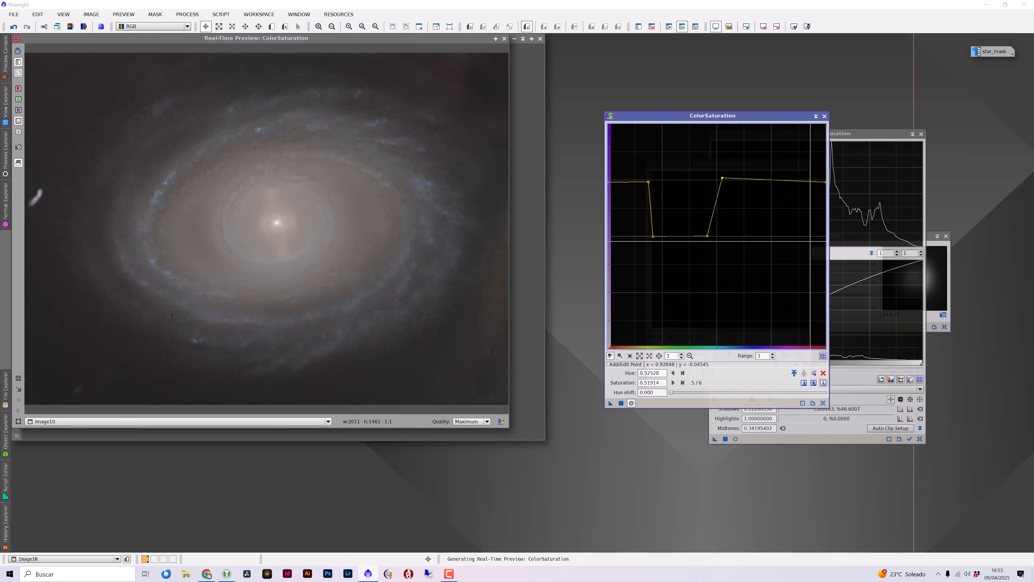
drag(825, 181, 825, 170)
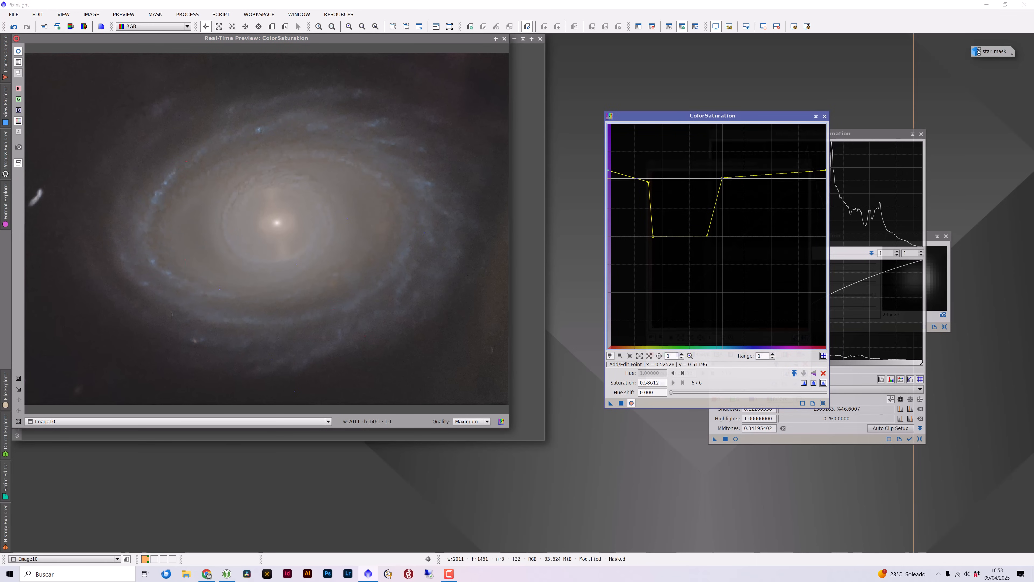
drag(722, 178, 722, 169)
mouse_move(648, 182)
mouse_down()
mouse_move(651, 168)
mouse_move(608, 163)
mouse_move(648, 169)
mouse_up()
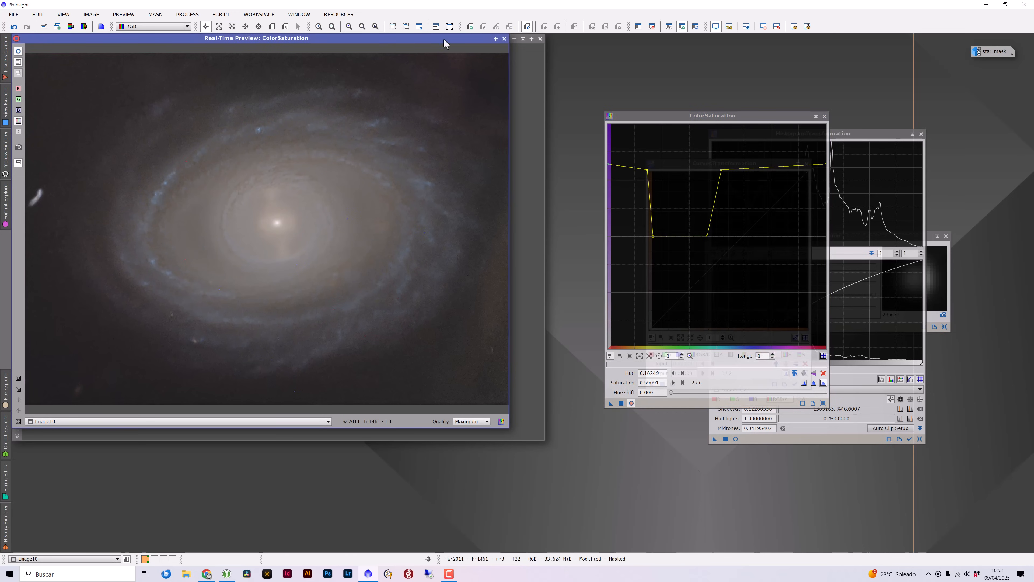
click(505, 38)
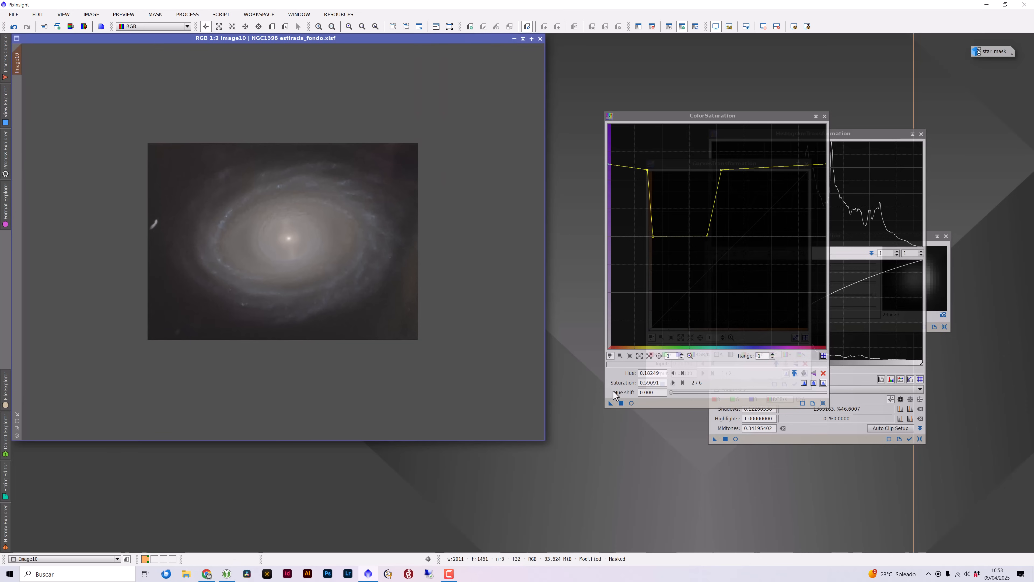
drag(610, 403, 366, 297)
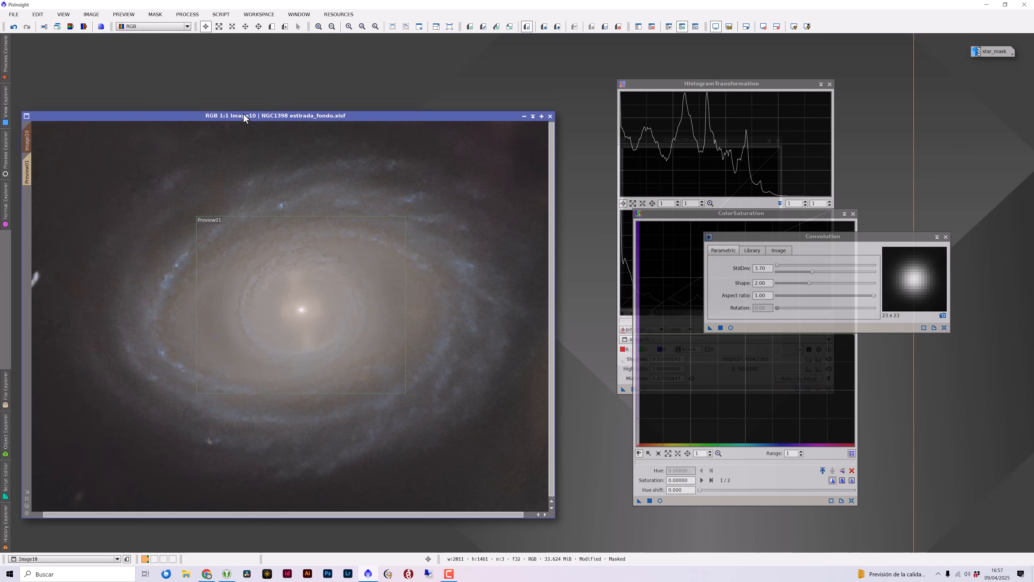
Step: Uncover the grayscale Image10_L window behind Image10 and close it without saving
drag(245, 118, 264, 230)
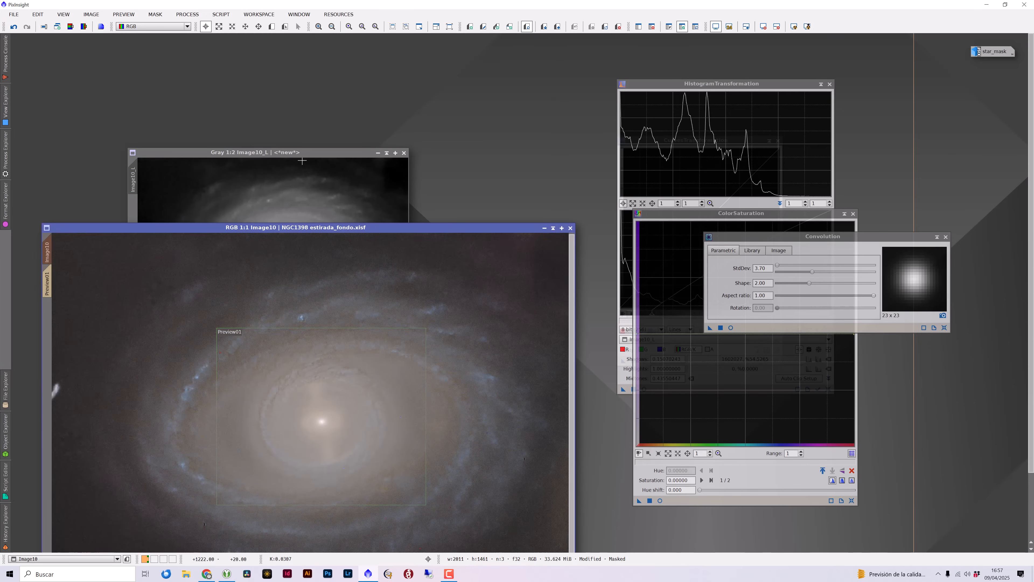
click(374, 153)
click(404, 153)
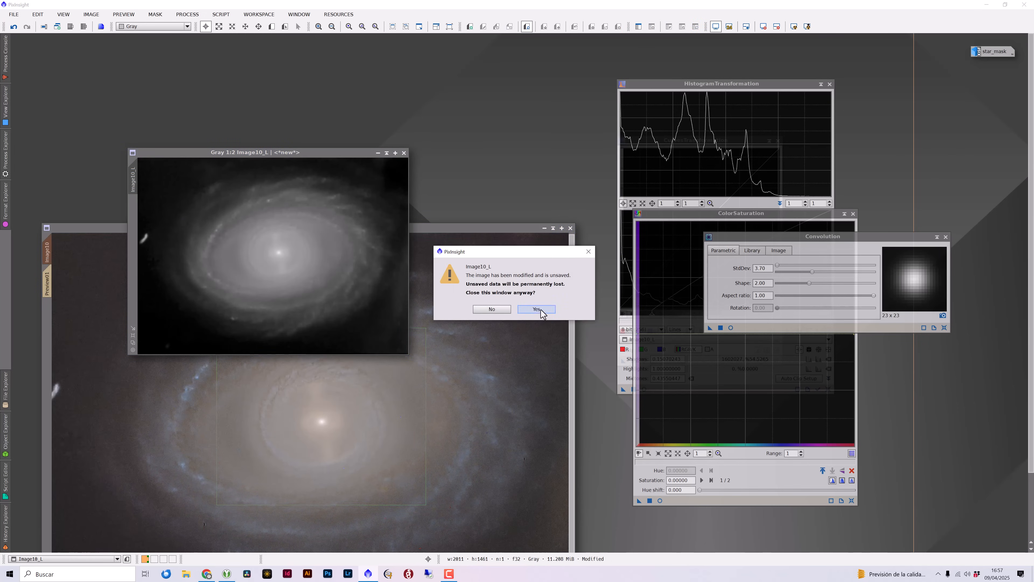
click(521, 312)
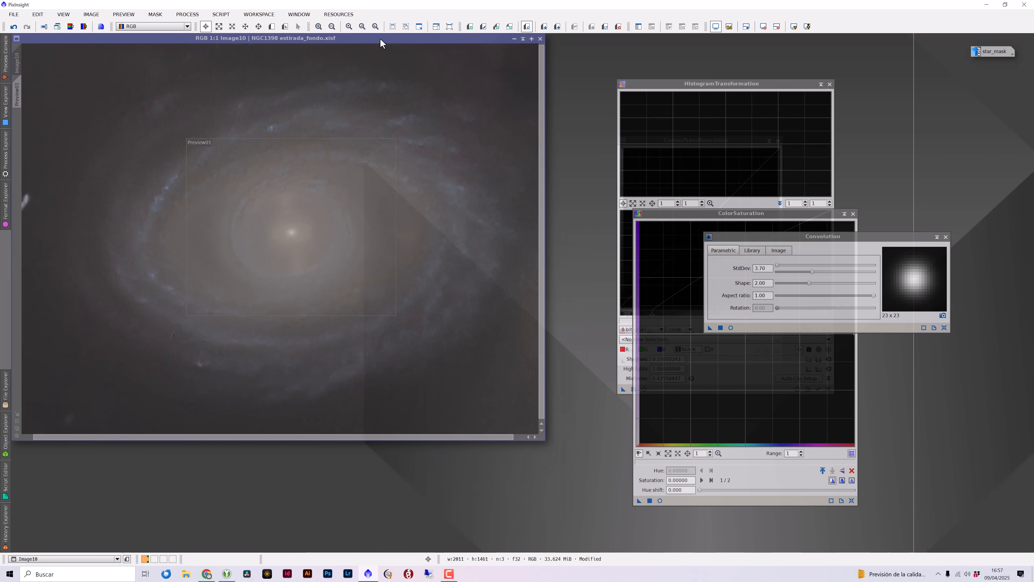
Step: Open the NoiseXTerminator process and delete the existing preview from Image10
click(190, 14)
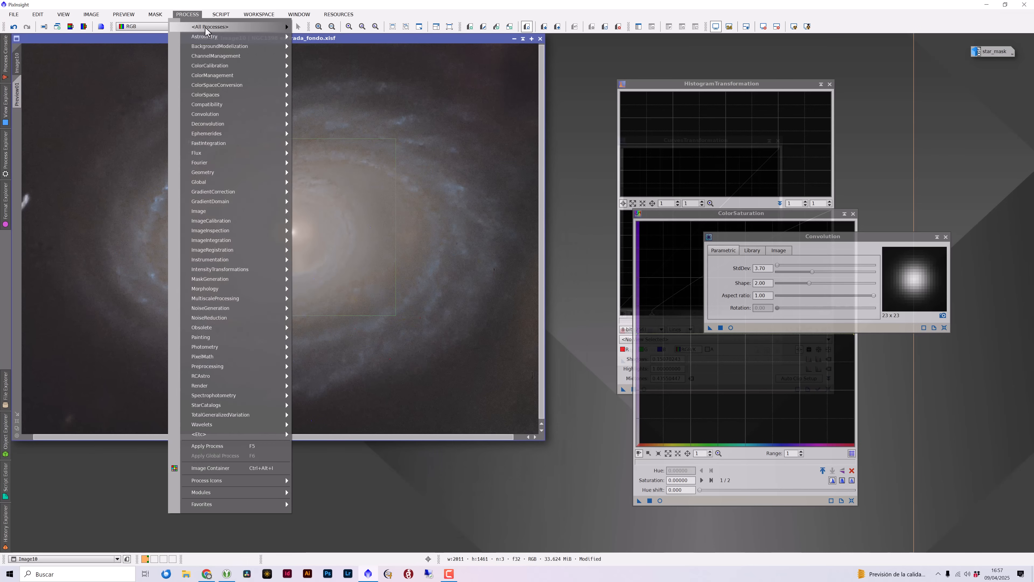
mouse_move(208, 29)
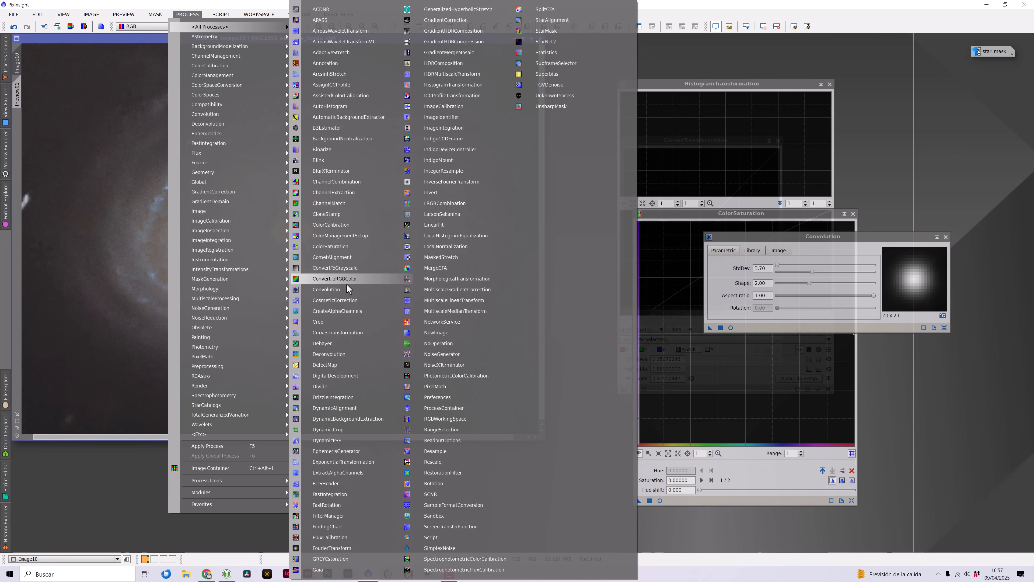
click(438, 364)
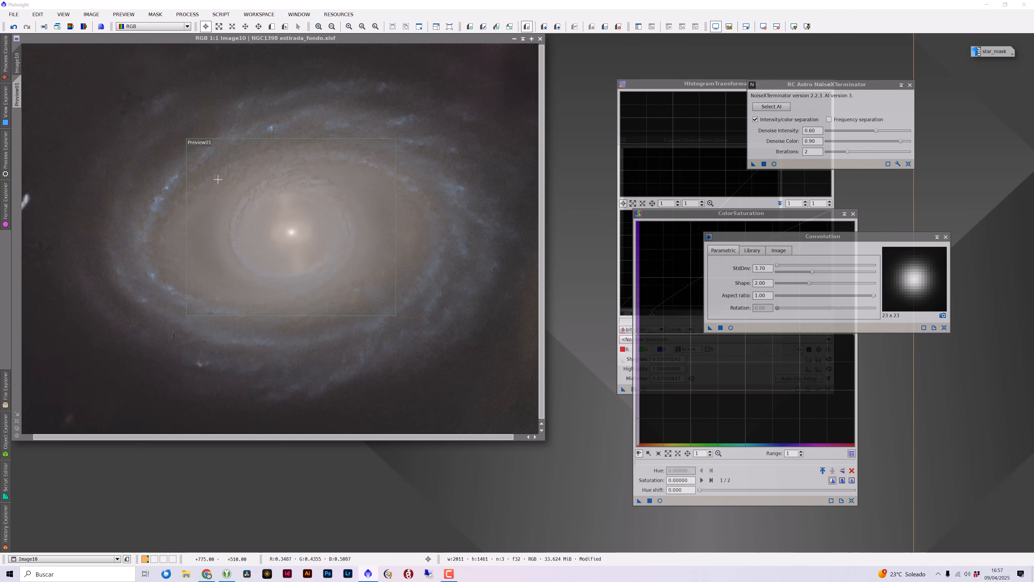
click(117, 15)
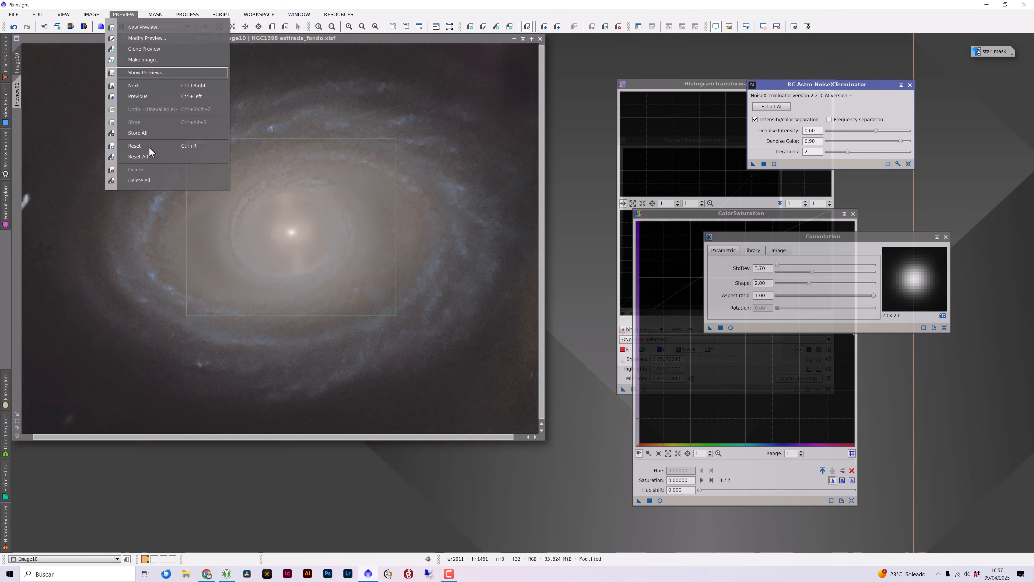
click(127, 185)
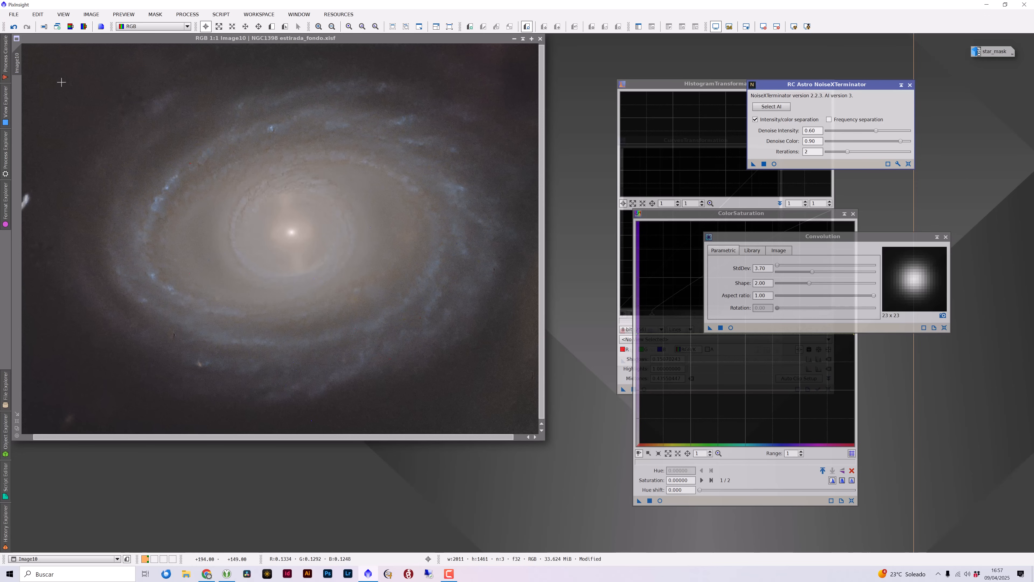
Step: Define a new preview of about 819 × 510 px over the galaxy's upper-left arm and core, and display it
key(alt+n)
drag(110, 100, 331, 231)
key(alt+e)
drag(186, 138, 186, 158)
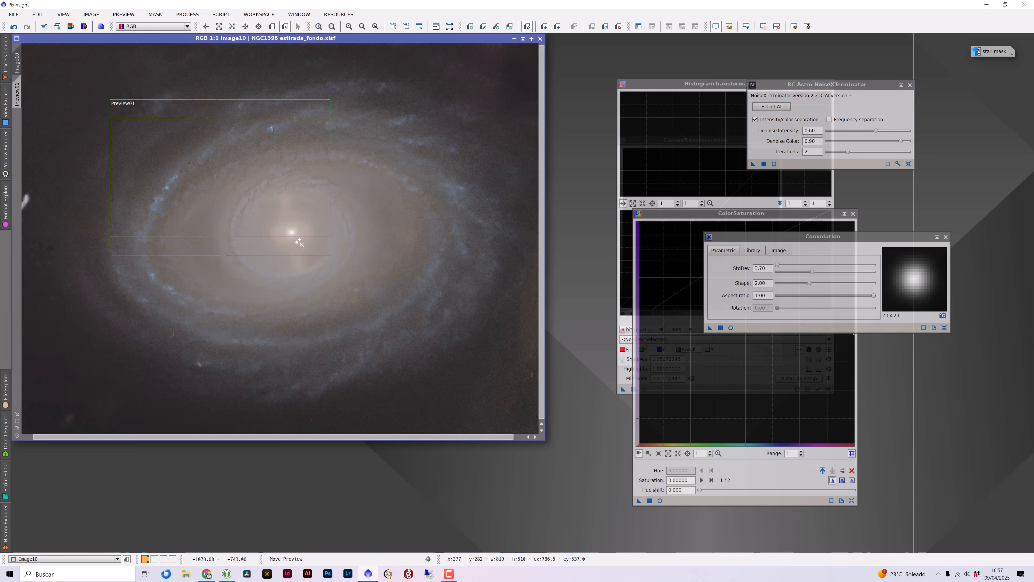
click(6, 105)
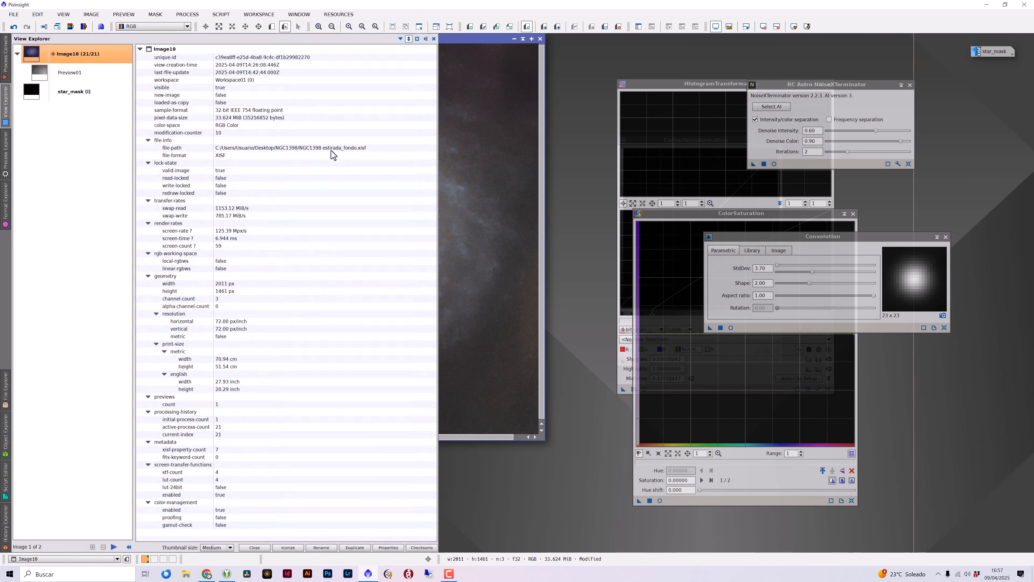
click(426, 40)
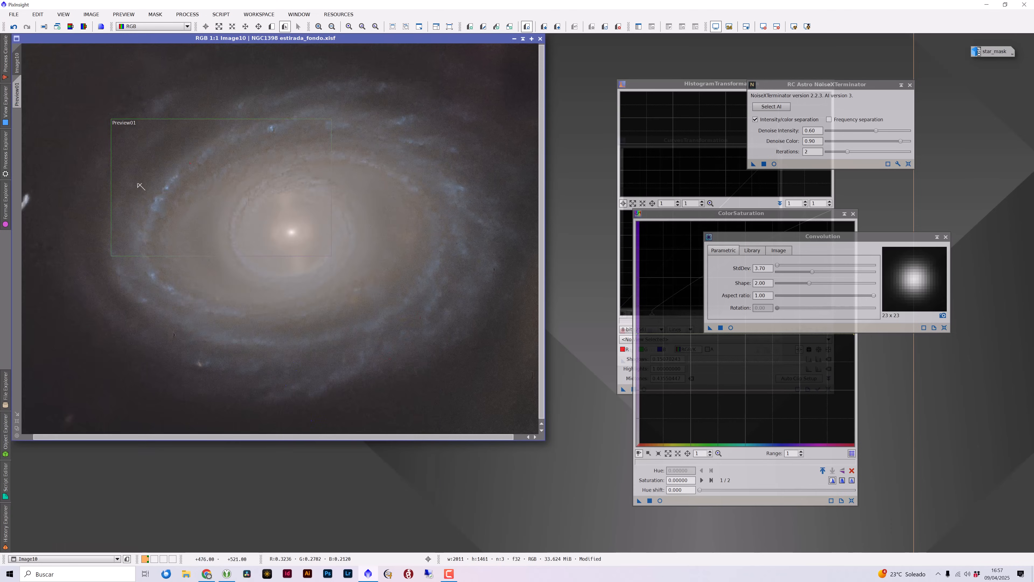
click(16, 95)
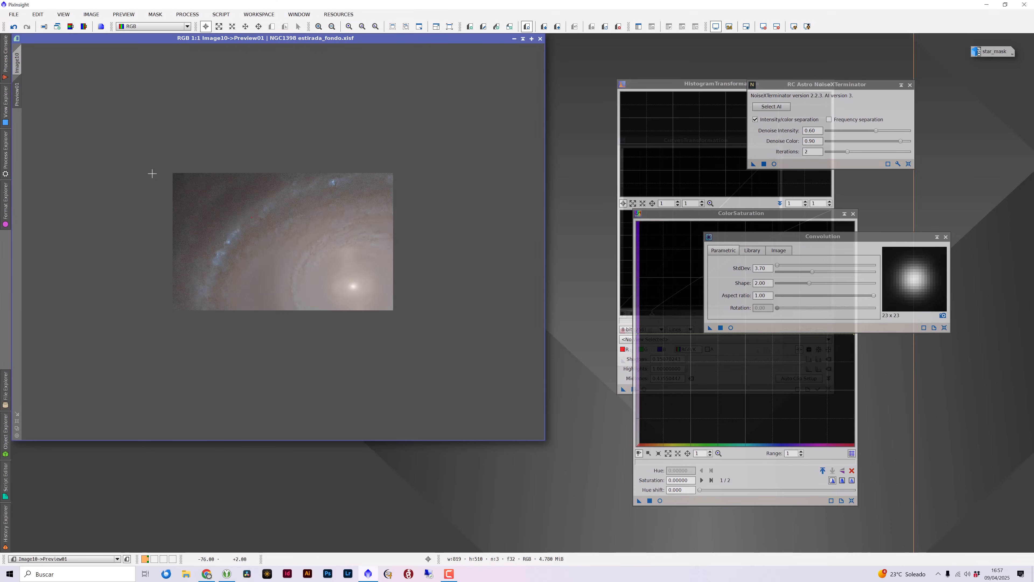
Step: Preview NoiseXTerminator live on the new preview, set Denoise Intensity to 0.70 and compare the result with the original
click(773, 163)
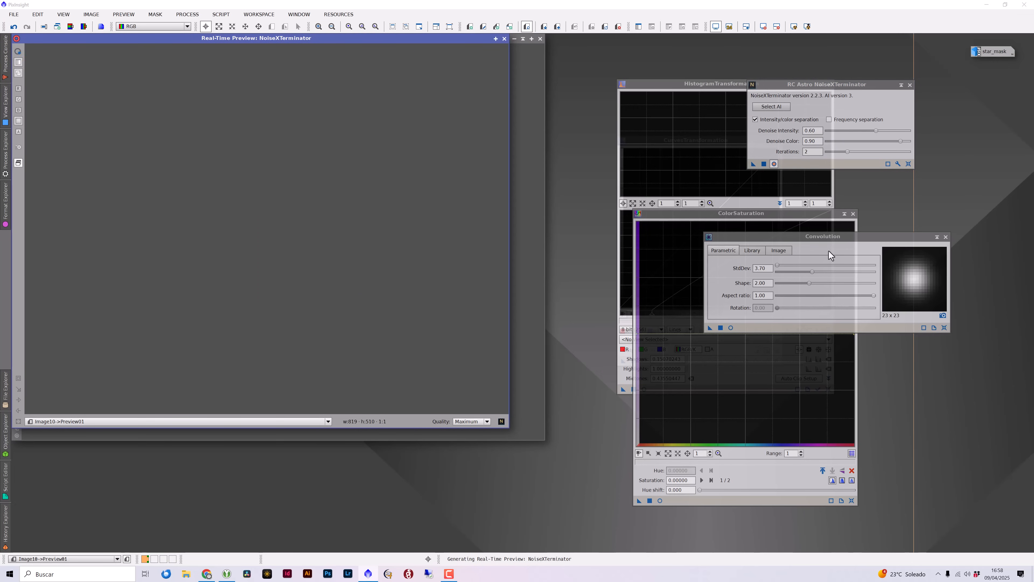
click(19, 52)
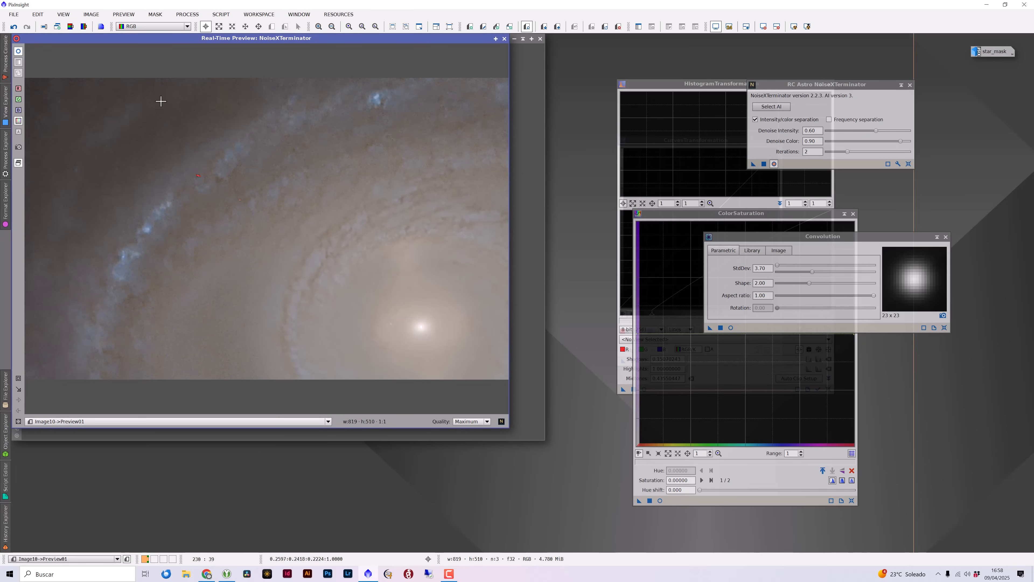
click(19, 51)
drag(876, 131, 884, 131)
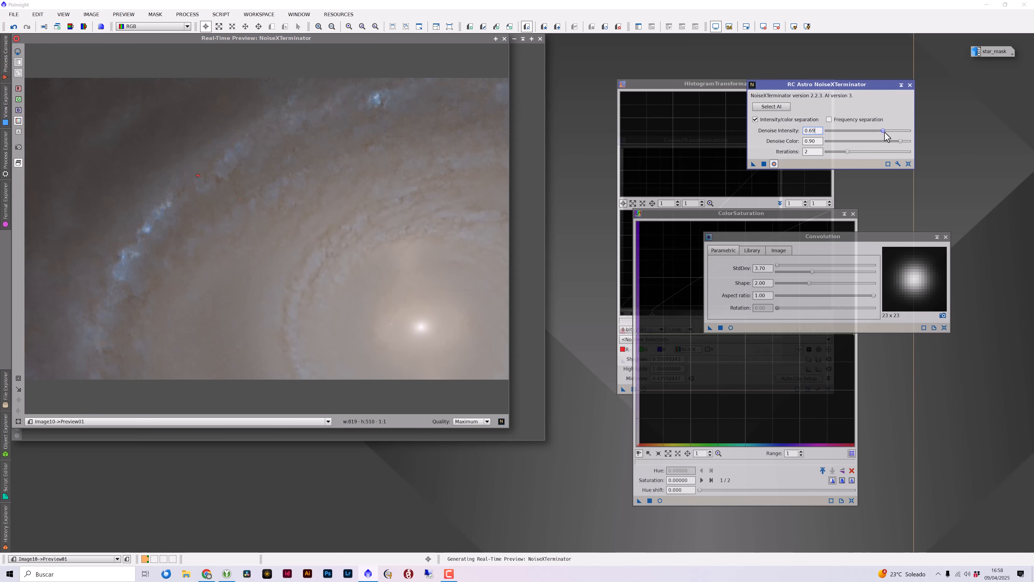
click(19, 52)
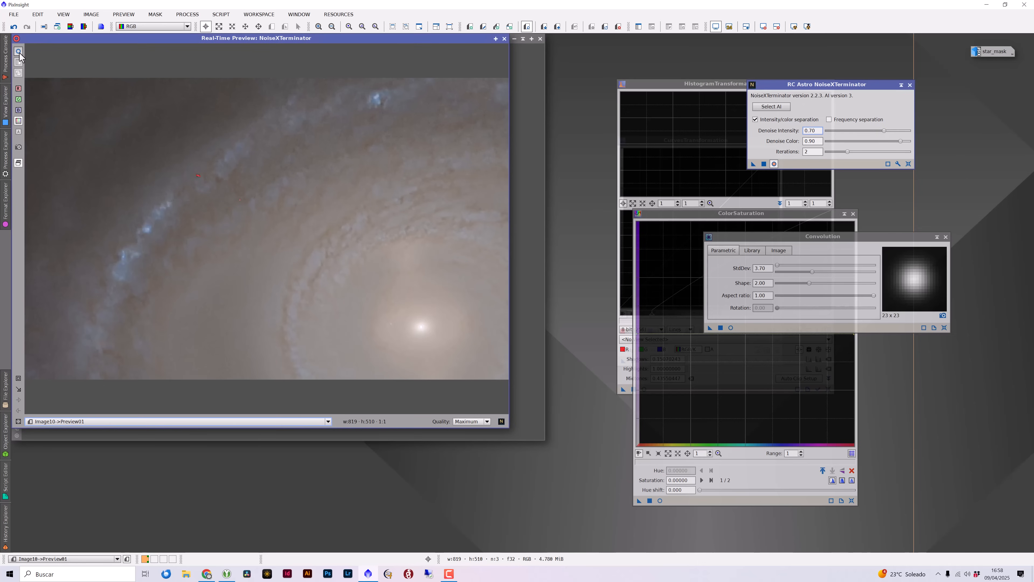
click(20, 53)
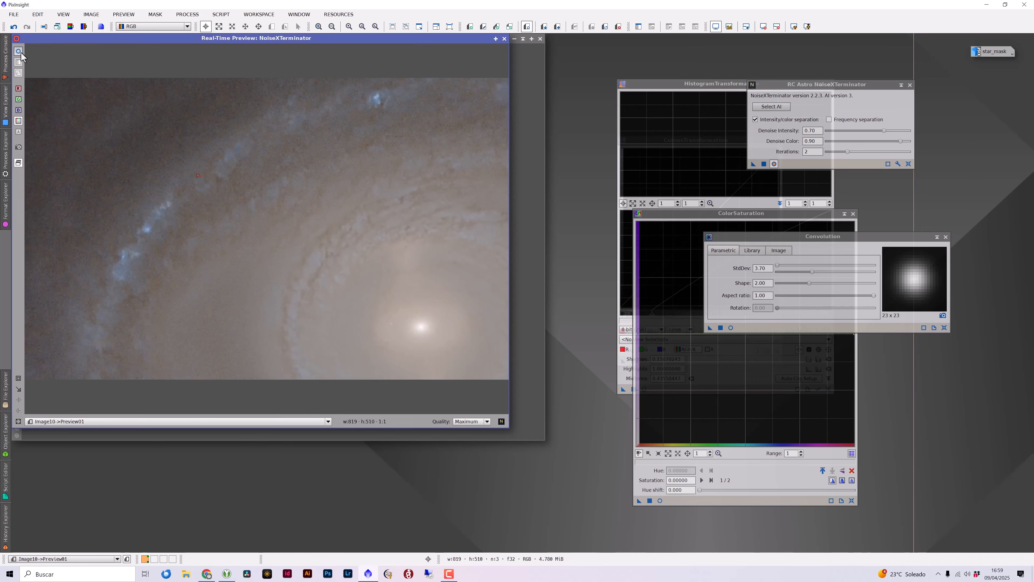
Step: Apply NoiseXTerminator to the whole of Image10 and delete the image's preview
click(504, 39)
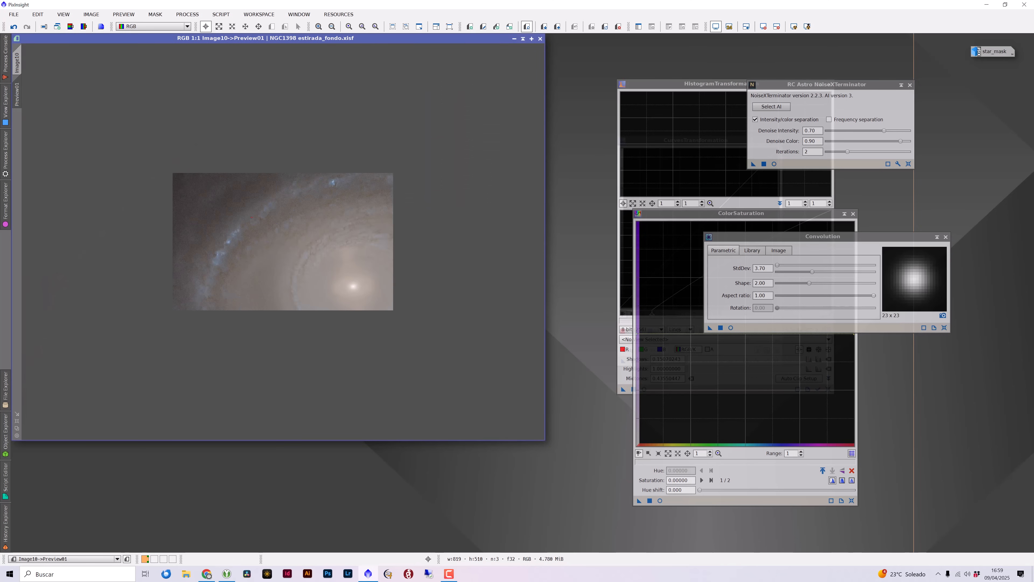
click(16, 61)
drag(753, 164, 415, 169)
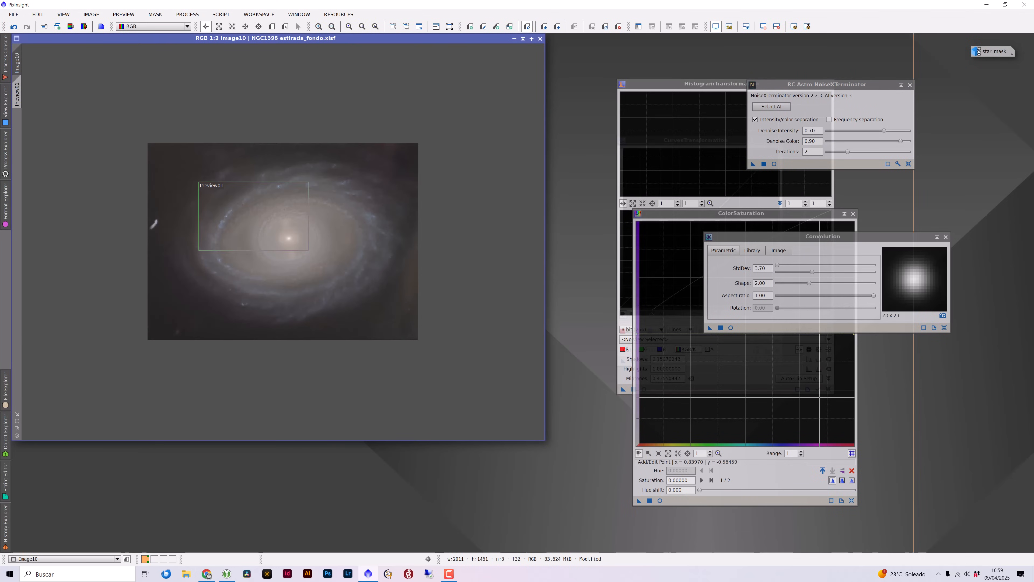
scroll(283, 241, up, 1)
scroll(283, 241, down, 1)
scroll(283, 241, up, 1)
scroll(283, 241, down, 1)
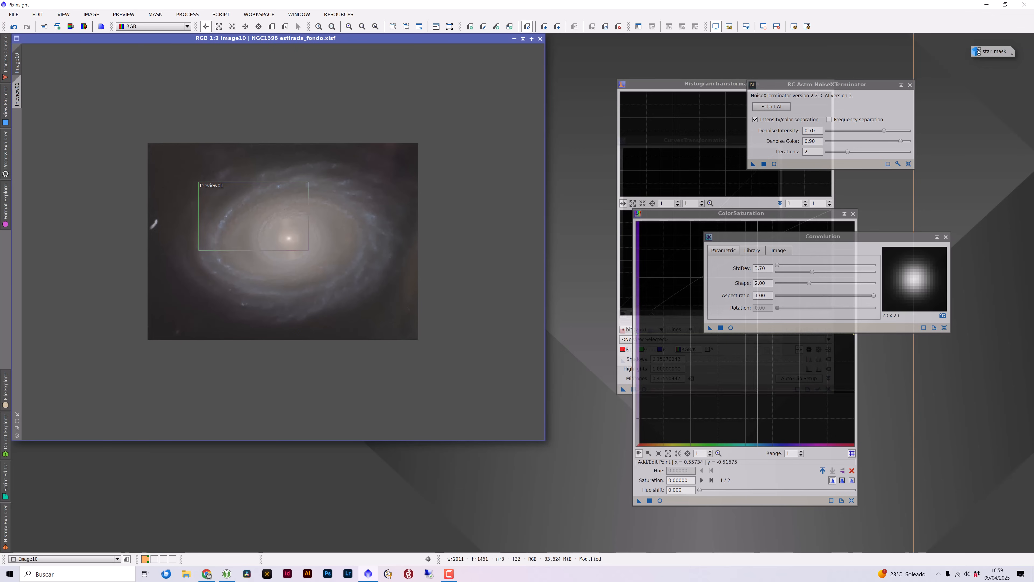
click(139, 17)
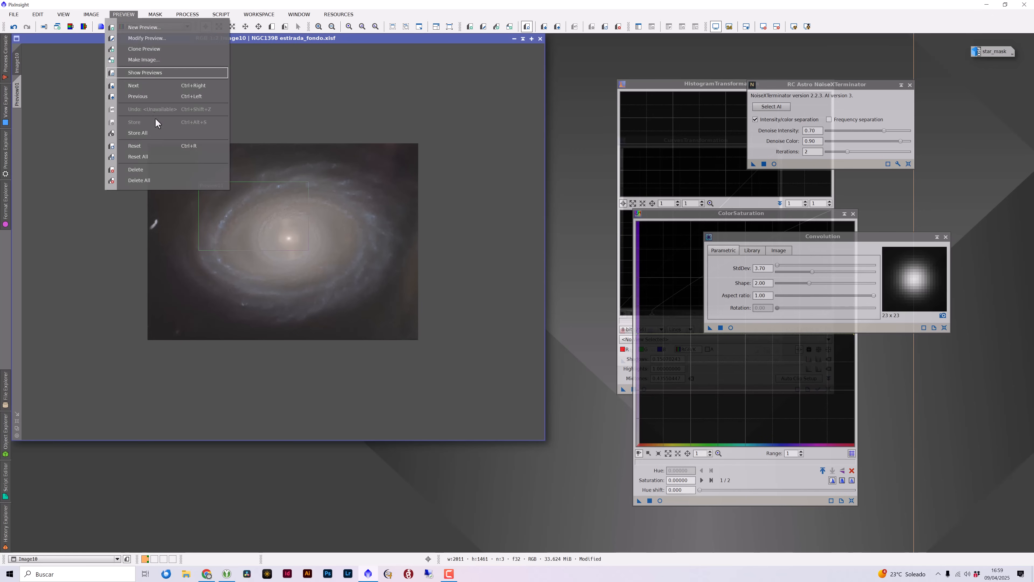
click(152, 179)
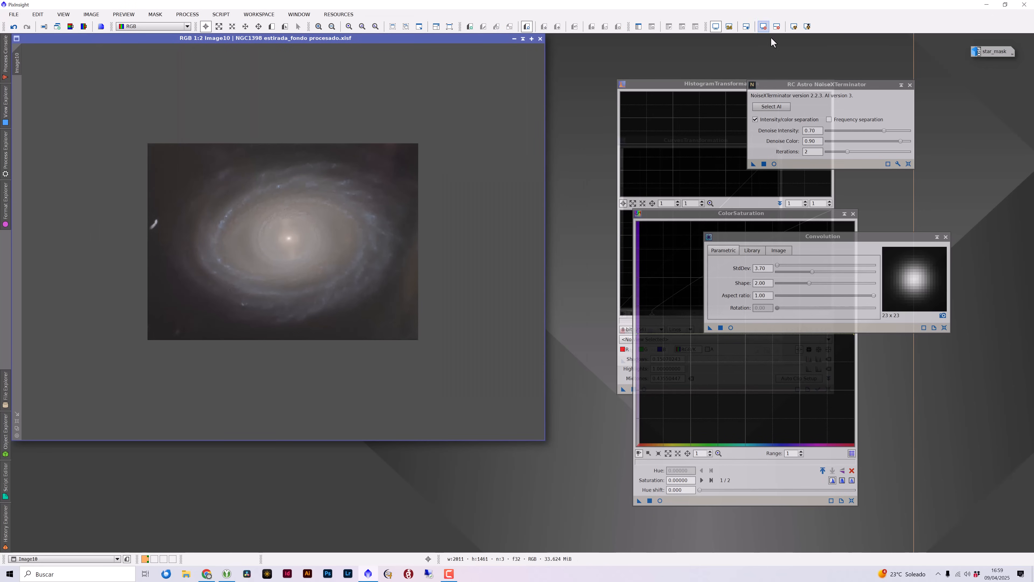
Step: Restore the star_mask image, close NoiseXTerminator and Convolution, and place star_mask over the Image10 window
double_click(991, 52)
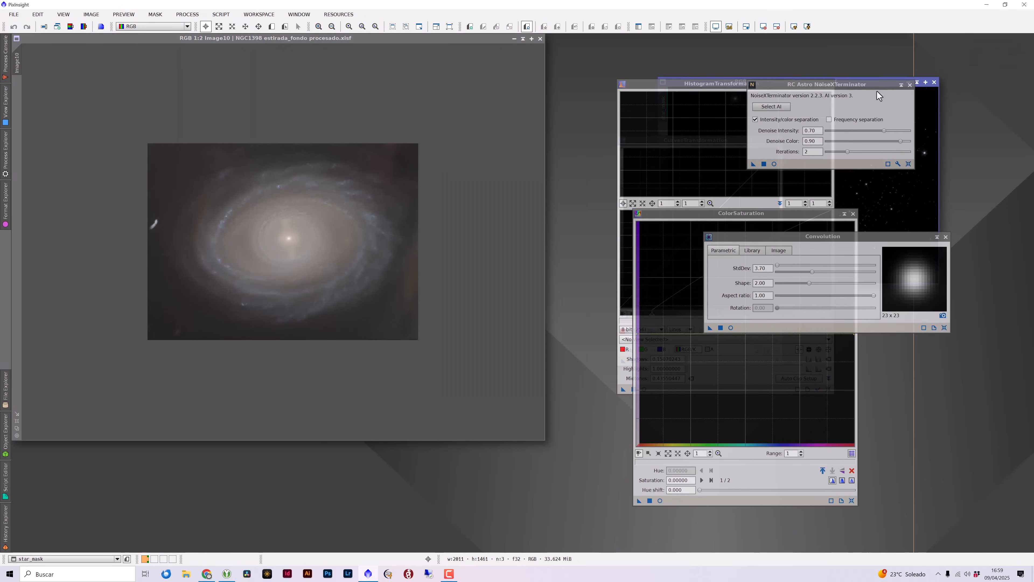
drag(853, 83, 901, 125)
click(945, 128)
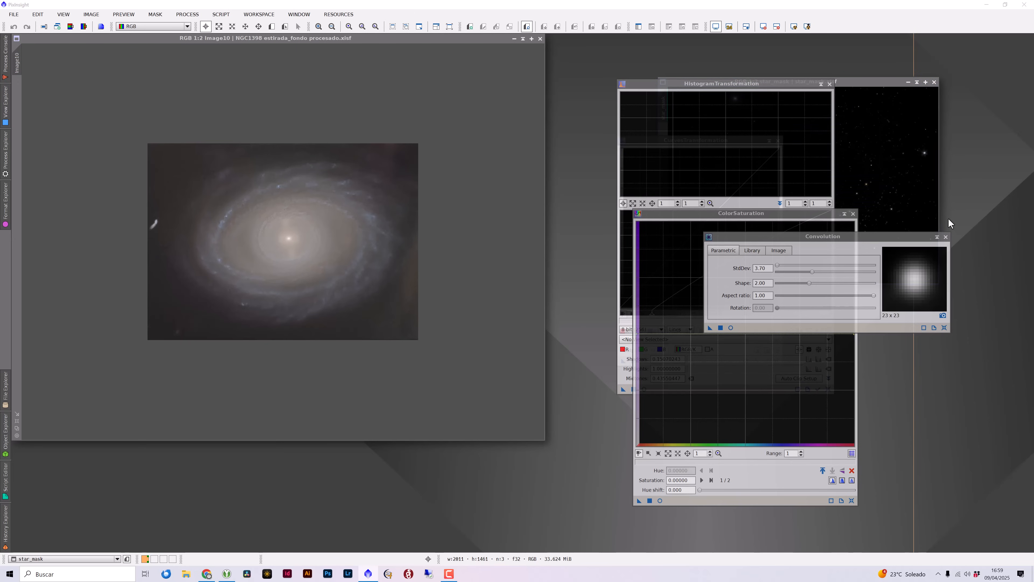
click(945, 237)
drag(797, 82, 347, 157)
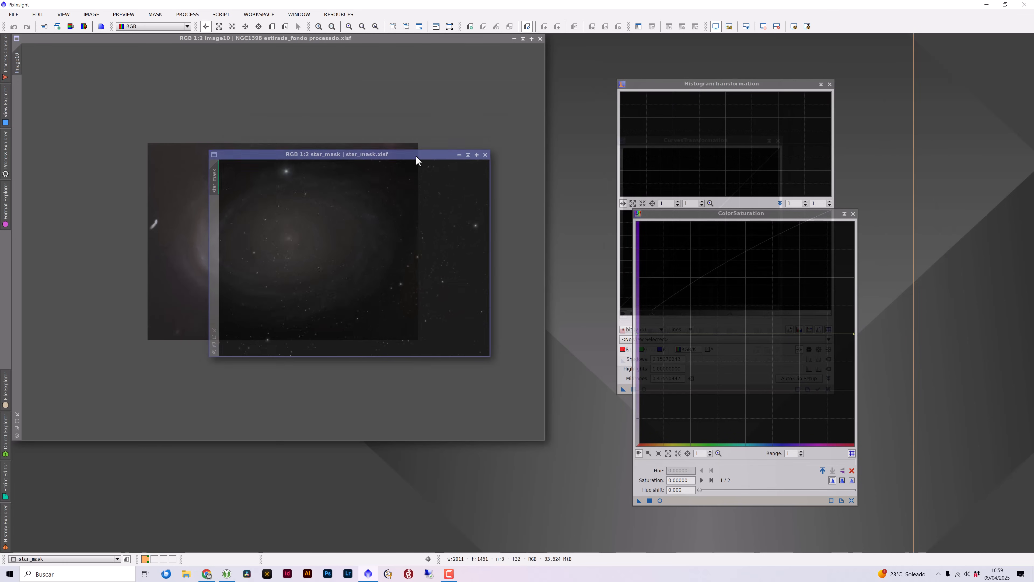
Step: Enlarge the star_mask window and examine its stars and their colours at several zoom levels
key(ctrl+plus)
key(ctrl+plus)
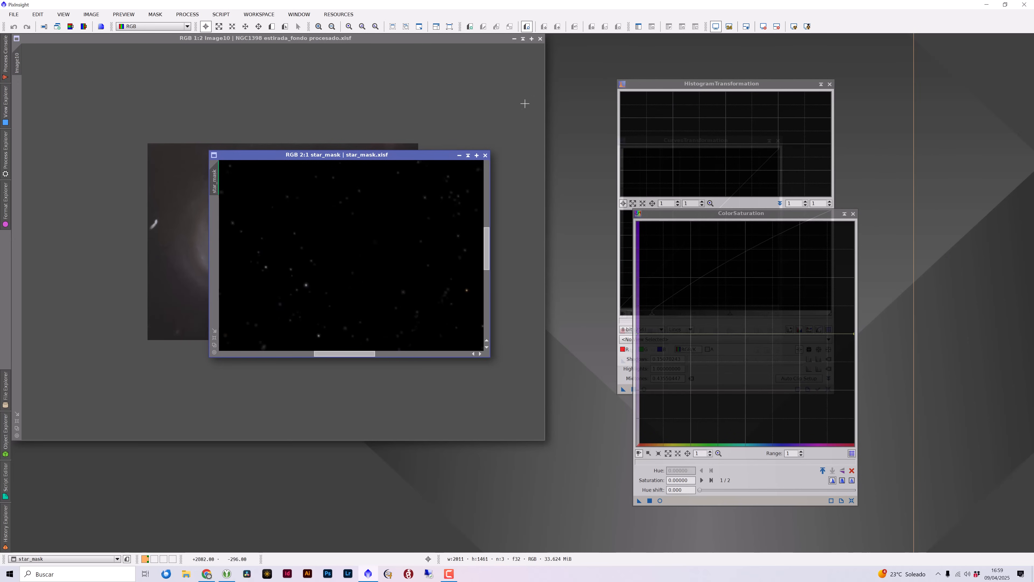
key(ctrl+minus)
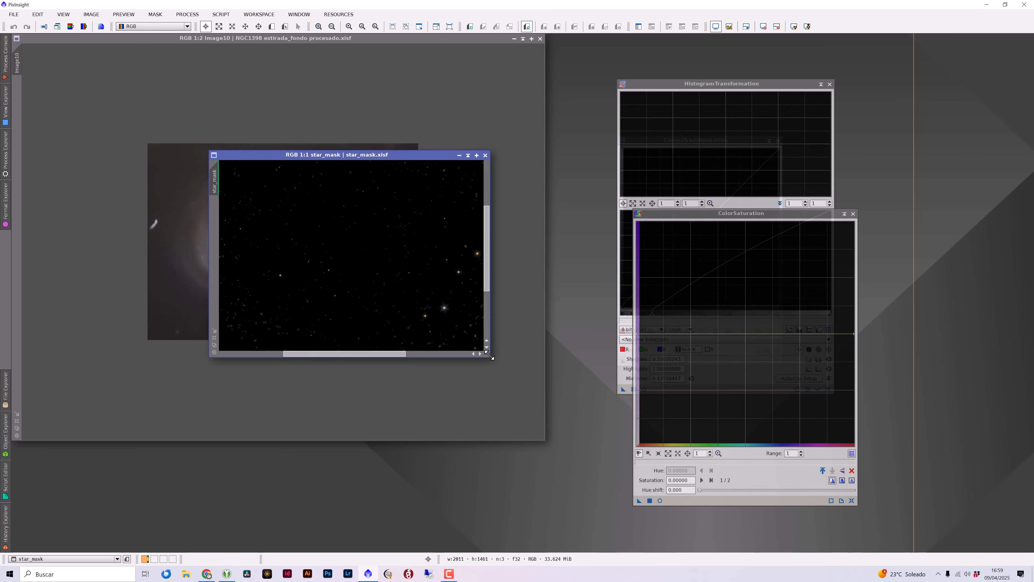
drag(490, 360, 628, 484)
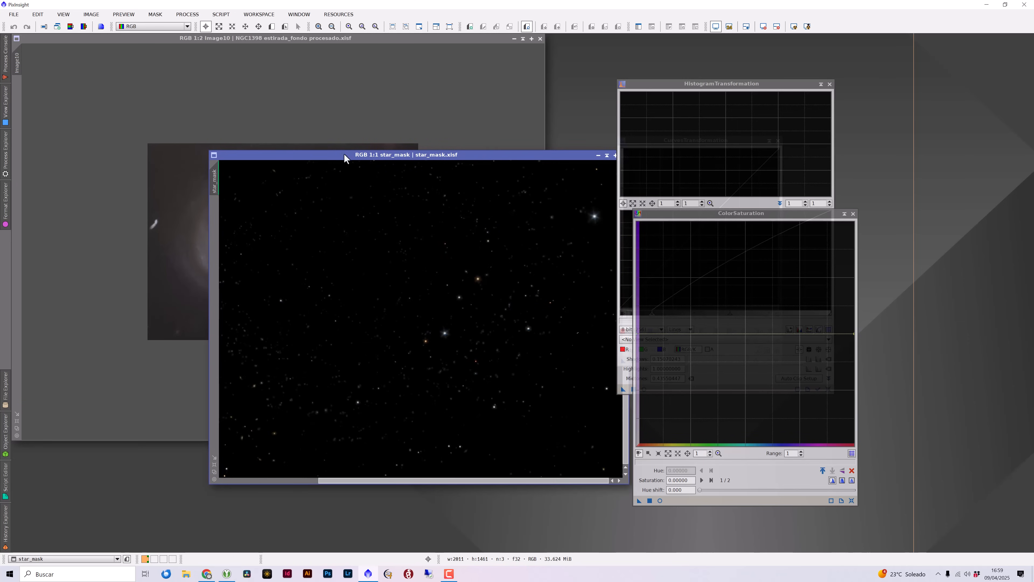
drag(343, 153, 322, 150)
scroll(326, 143, down, 2)
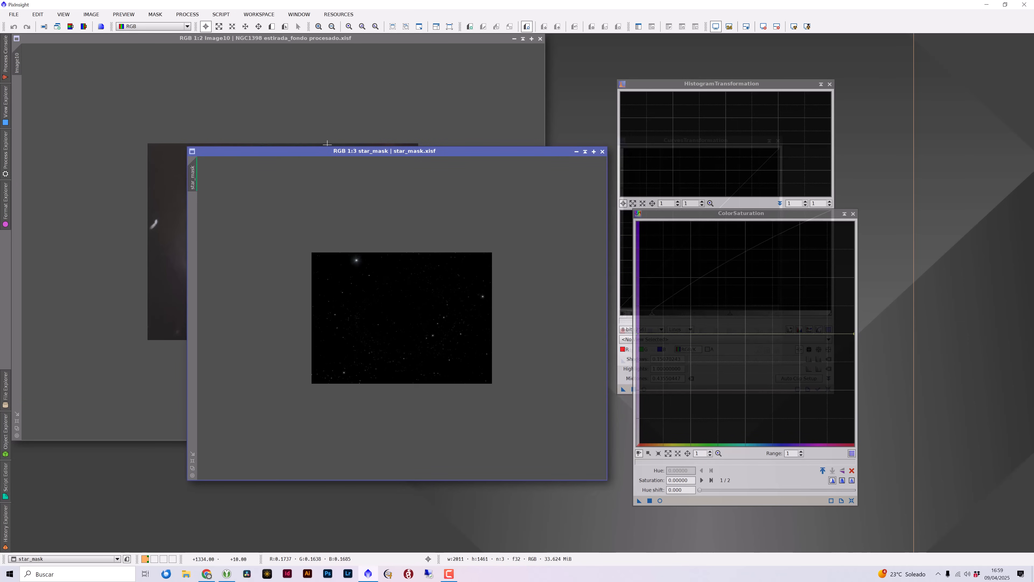
scroll(327, 143, up, 5)
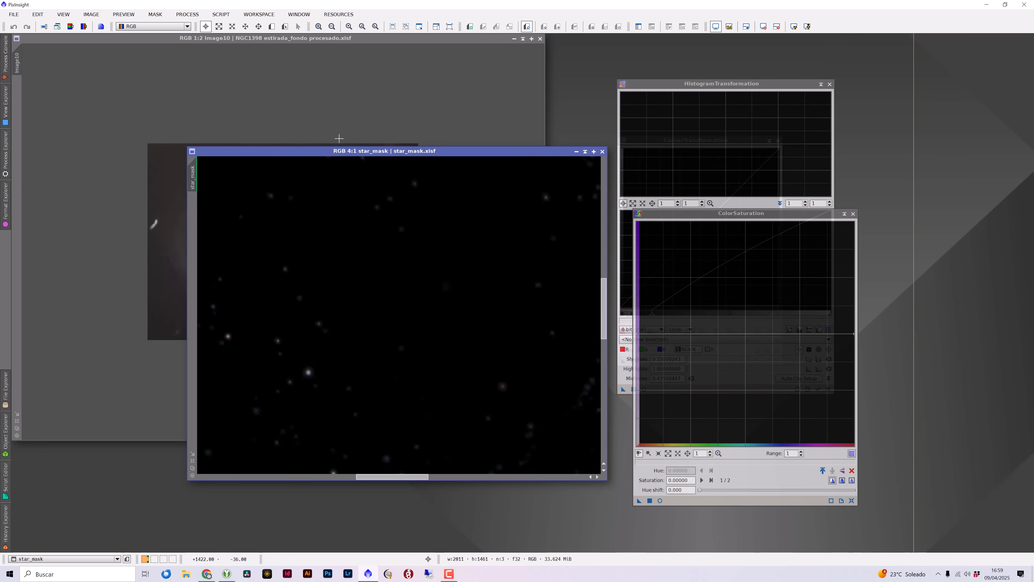
scroll(339, 139, down, 2)
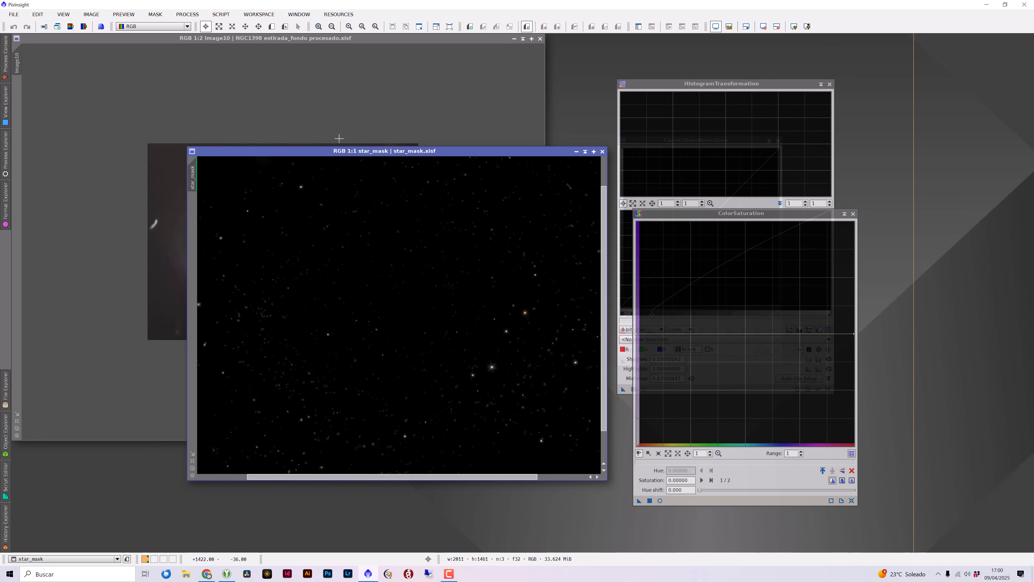
scroll(339, 139, down, 2)
scroll(339, 138, up, 1)
scroll(338, 139, down, 1)
scroll(339, 138, up, 1)
scroll(339, 138, down, 1)
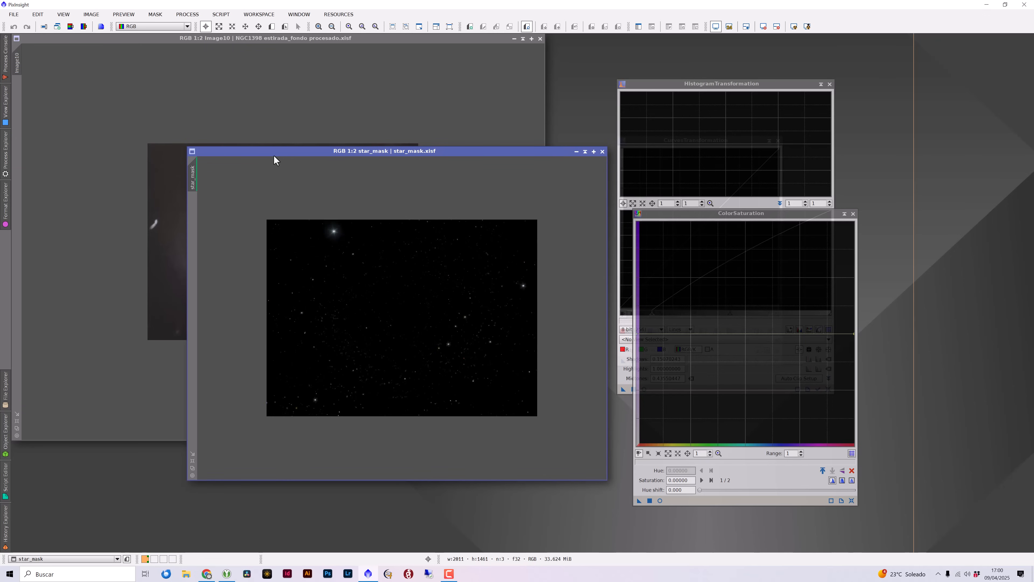
Step: Extract the luminance of star_mask as a new grayscale image and select star_mask_L as the HistogramTransformation view
drag(273, 154, 135, 136)
click(71, 27)
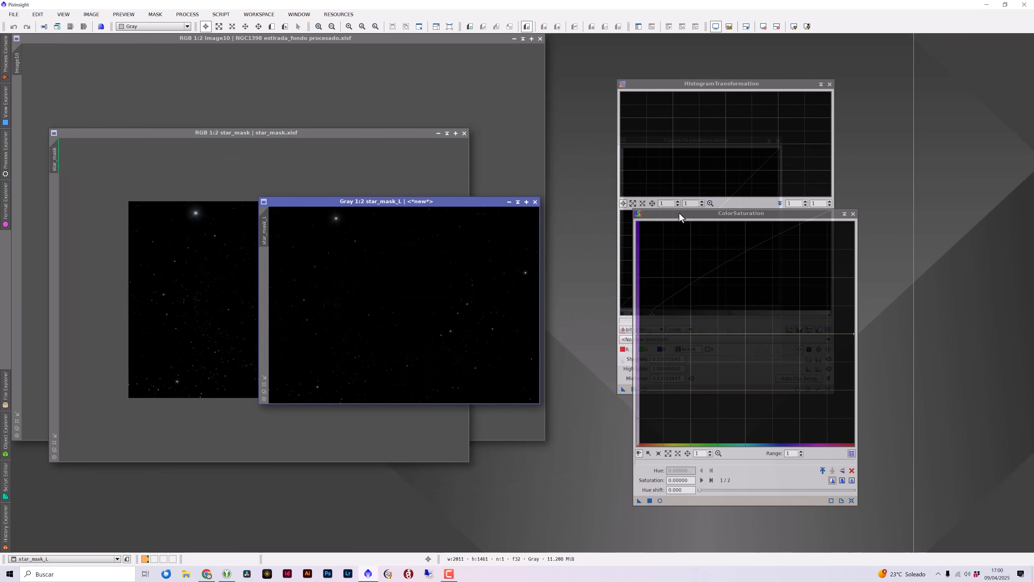
click(677, 83)
click(666, 339)
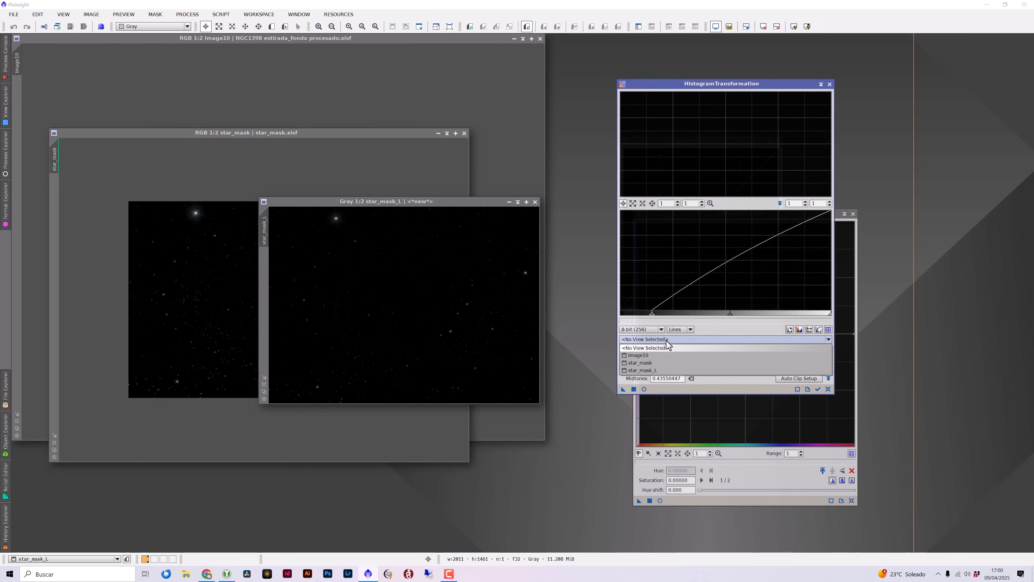
click(643, 370)
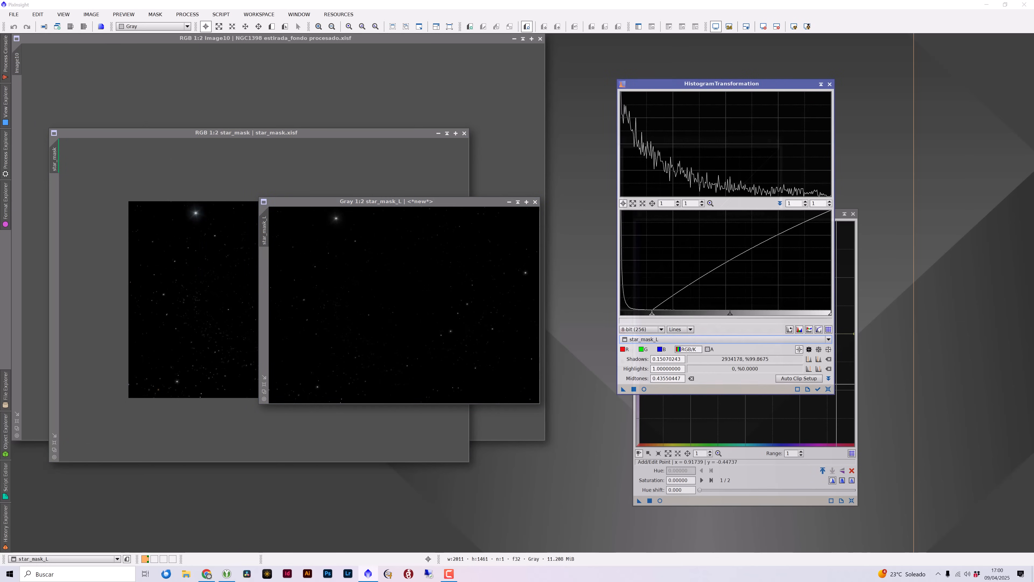
Step: Reset HistogramTransformation, preview it live, lower the midtones to about 0.309 and apply the stretch to star_mask_L
click(828, 390)
click(644, 389)
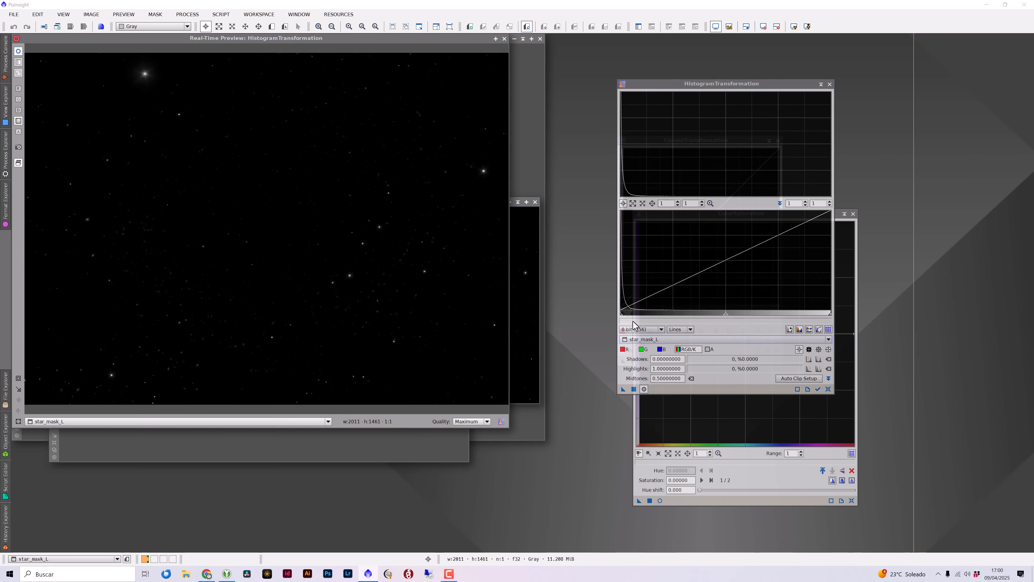
mouse_move(621, 313)
mouse_down()
mouse_move(662, 312)
mouse_move(621, 313)
mouse_up()
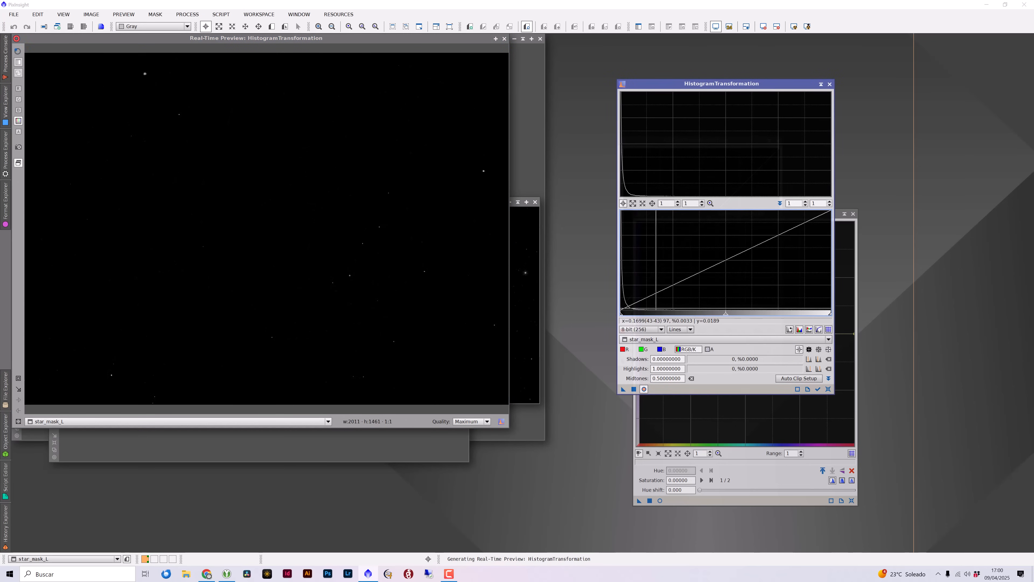
drag(748, 313, 686, 318)
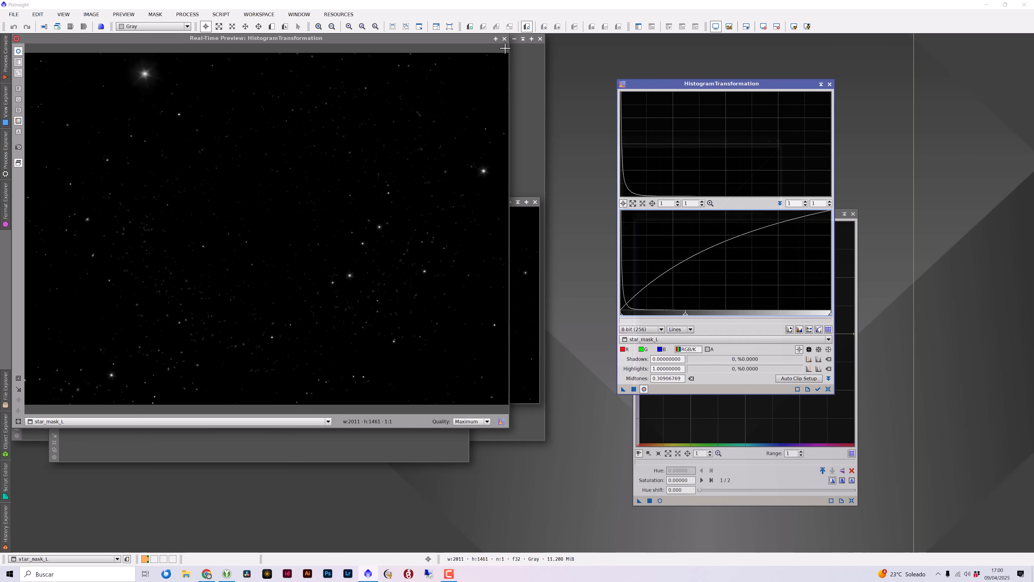
click(504, 39)
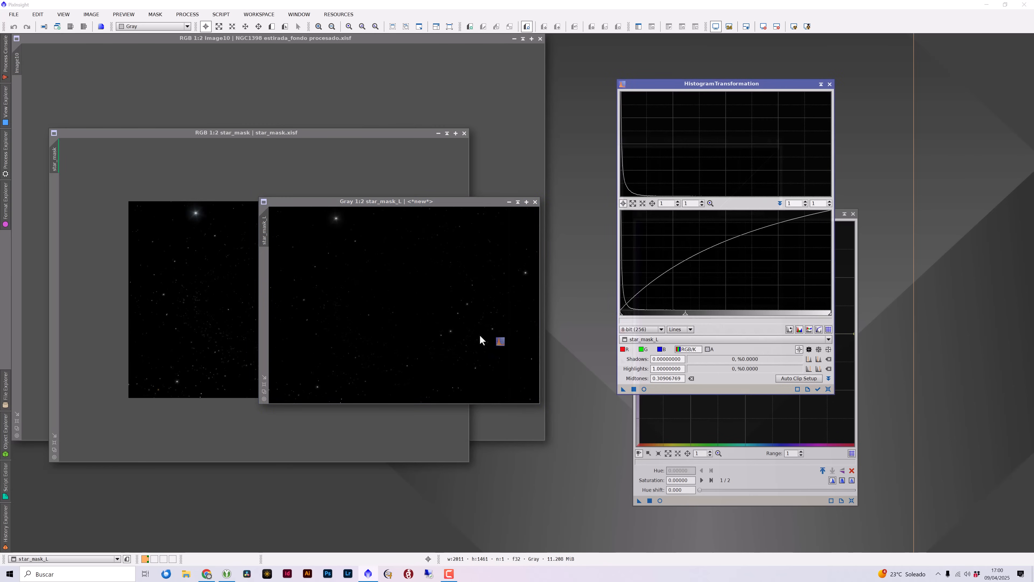
Step: Apply star_mask_L as a mask to the star_mask image and hide the red mask overlay
drag(302, 206, 56, 169)
click(73, 138)
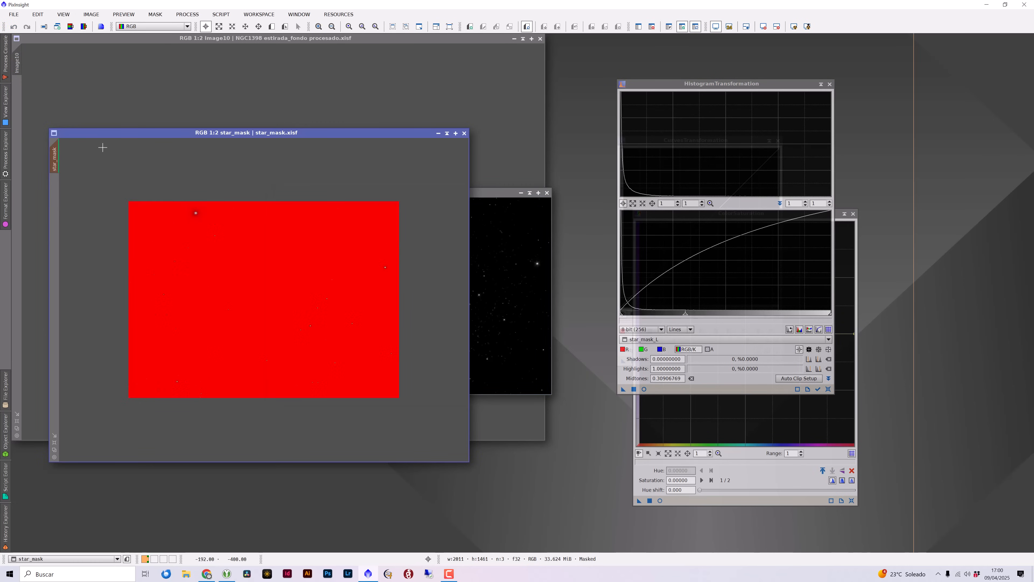
key(ctrl+k)
key(ctrl+k)
key(ctrl+k)
key(ctrl+k)
key(ctrl+k)
key(ctrl+k)
key(ctrl+k)
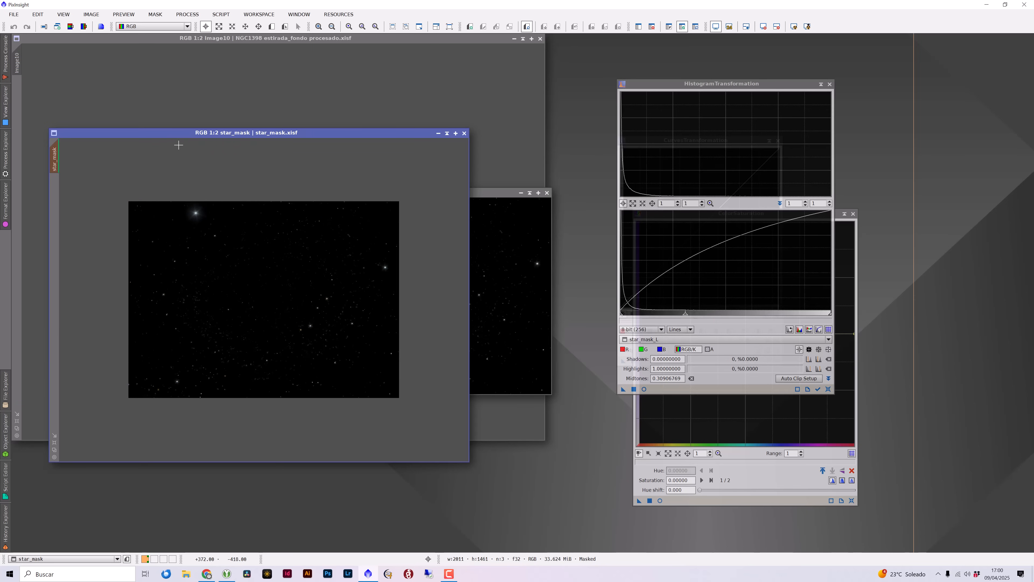
Step: Preview CurvesTransformation live on star_mask and raise the saturation curve with a point at about 0.42, 0.75
click(187, 14)
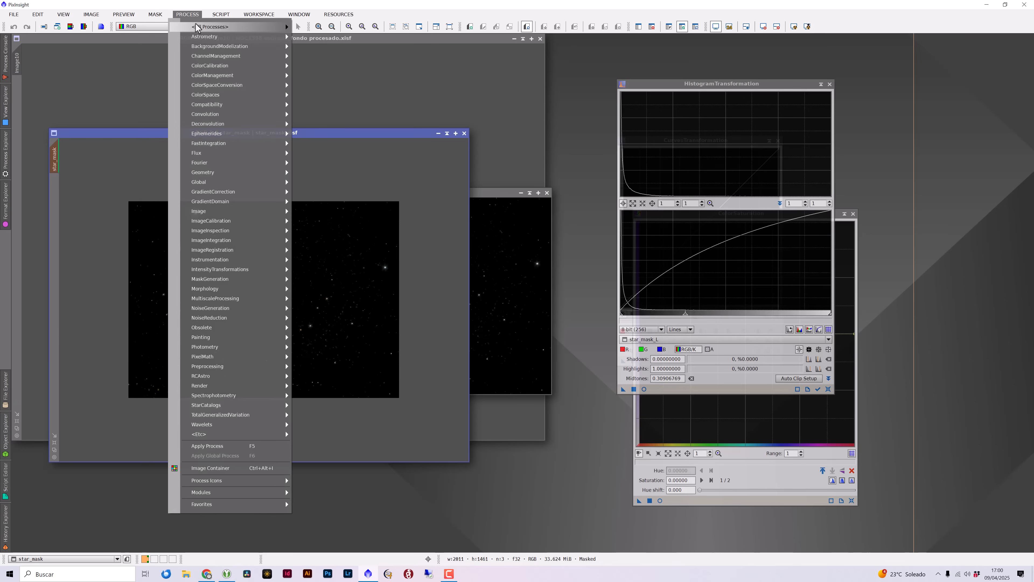
mouse_move(200, 27)
click(342, 333)
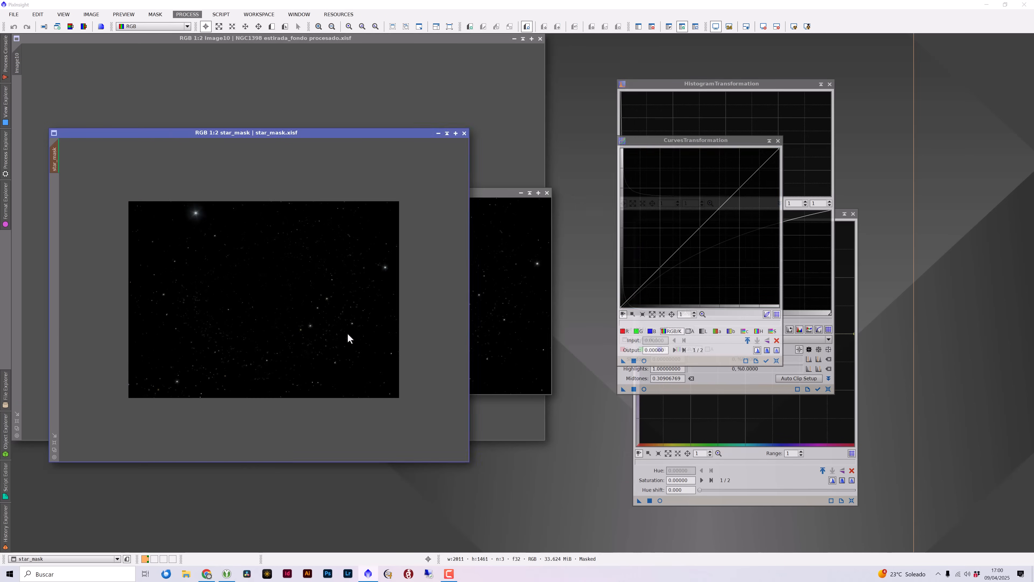
click(643, 361)
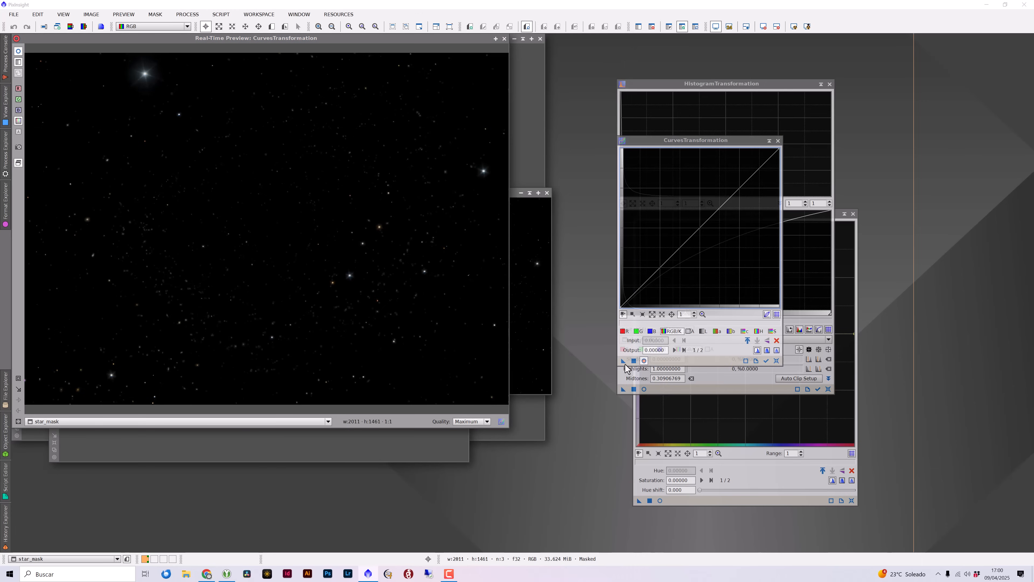
click(772, 330)
drag(686, 241, 688, 188)
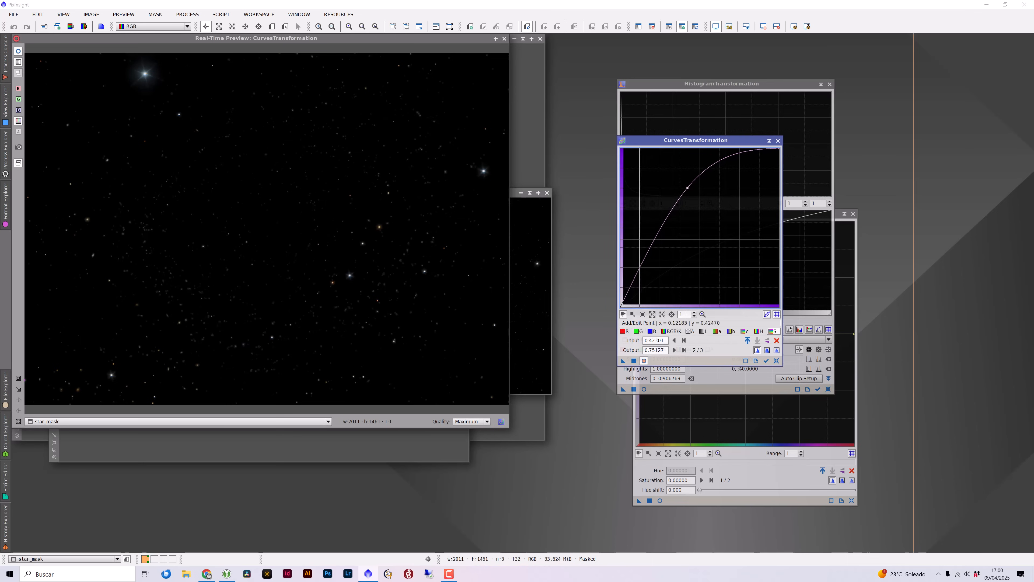
Step: Refine the saturation curve with a lower point at about 0.12, 0.40 and the upper point at about 0.47, 0.90
drag(643, 262, 642, 248)
drag(688, 187, 701, 167)
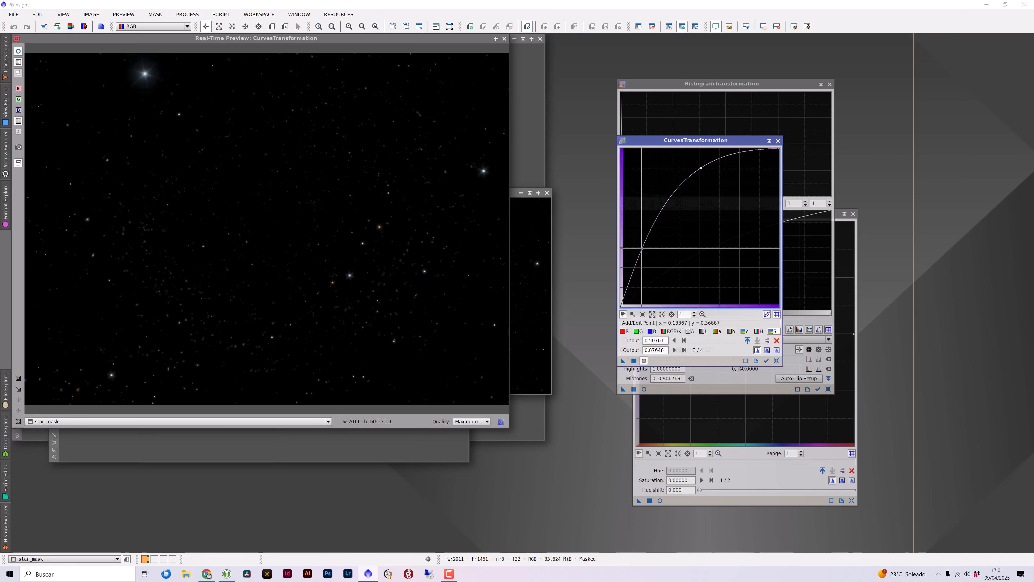
drag(641, 249, 641, 245)
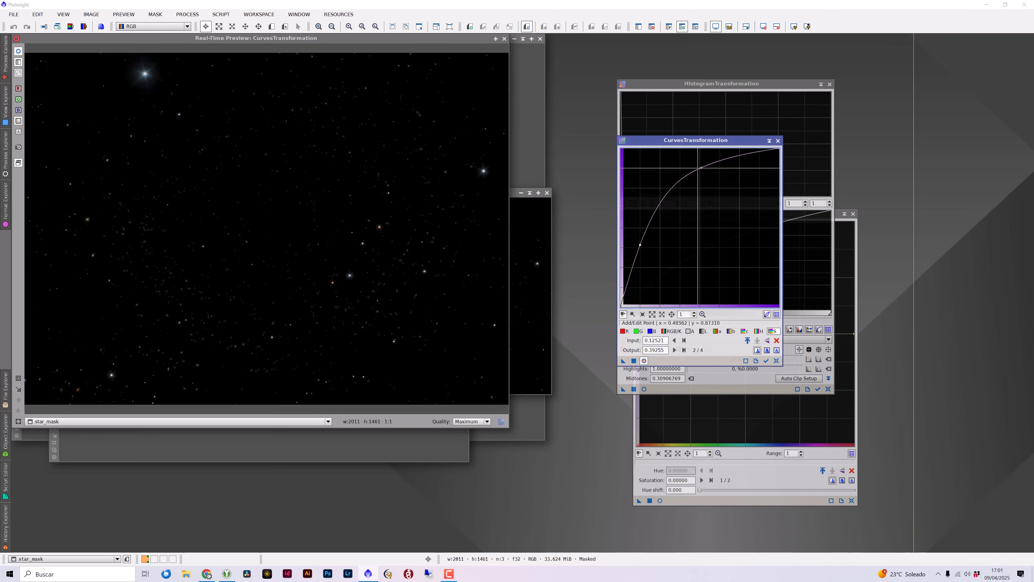
drag(701, 167, 697, 167)
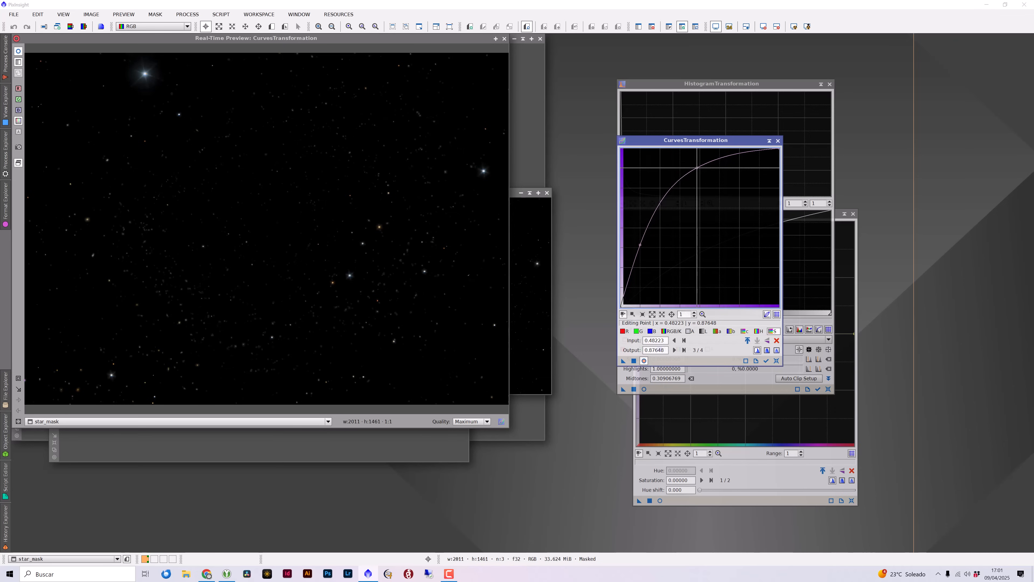
drag(643, 244, 641, 243)
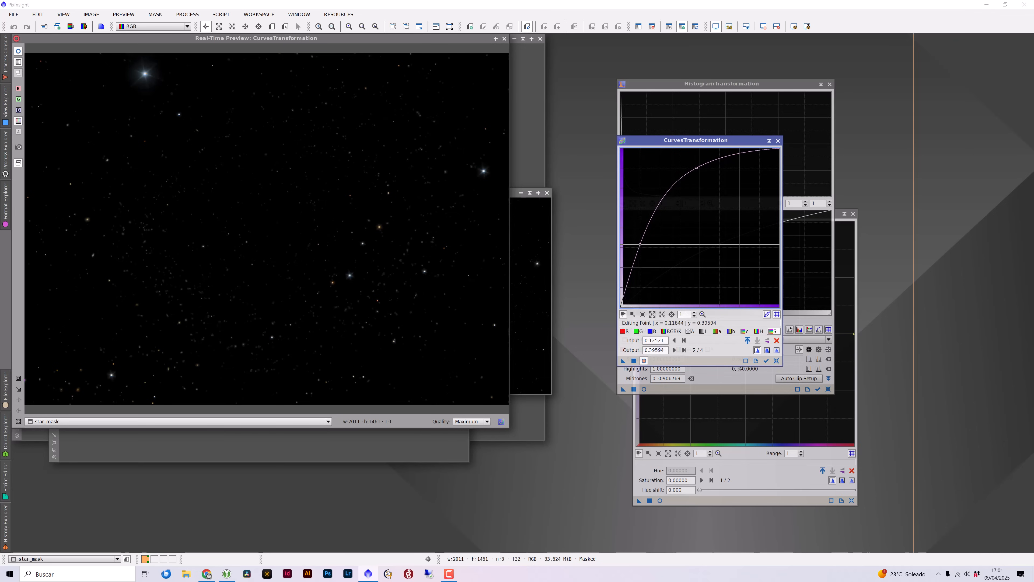
drag(694, 168, 694, 165)
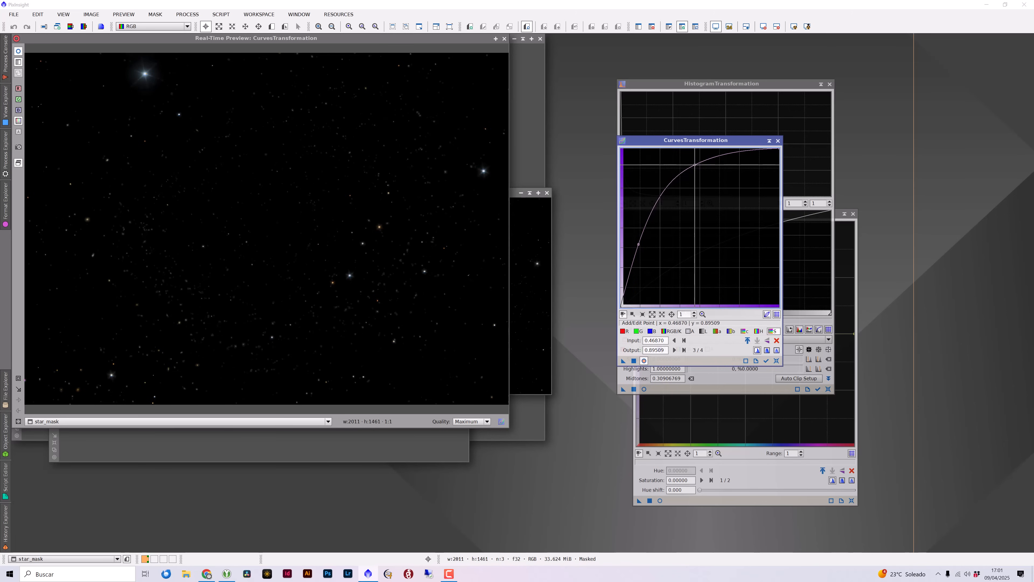
Step: Compare the saturation preview with the original, close the preview and apply the curve to star_mask
click(20, 54)
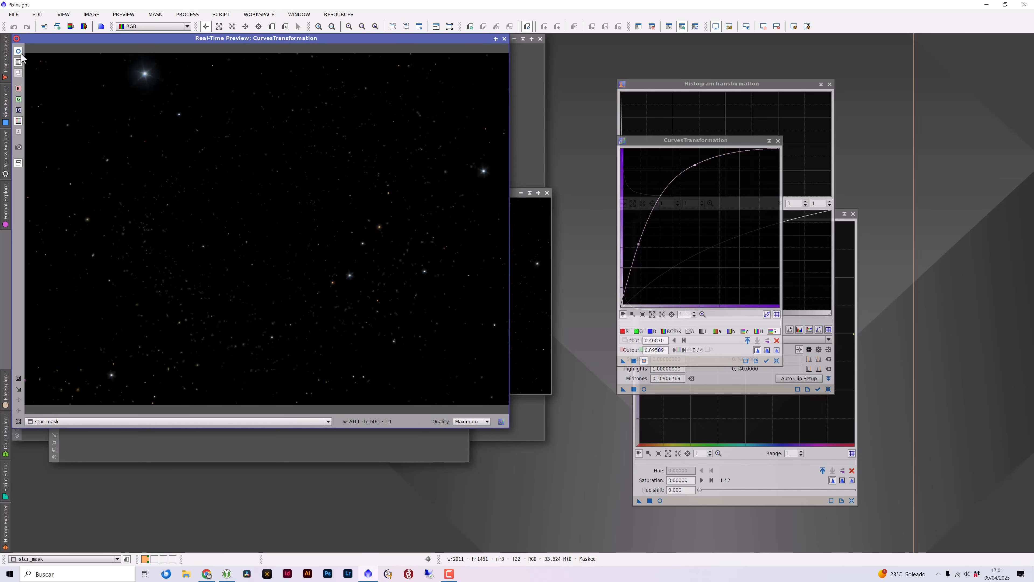
click(504, 39)
drag(623, 361, 319, 338)
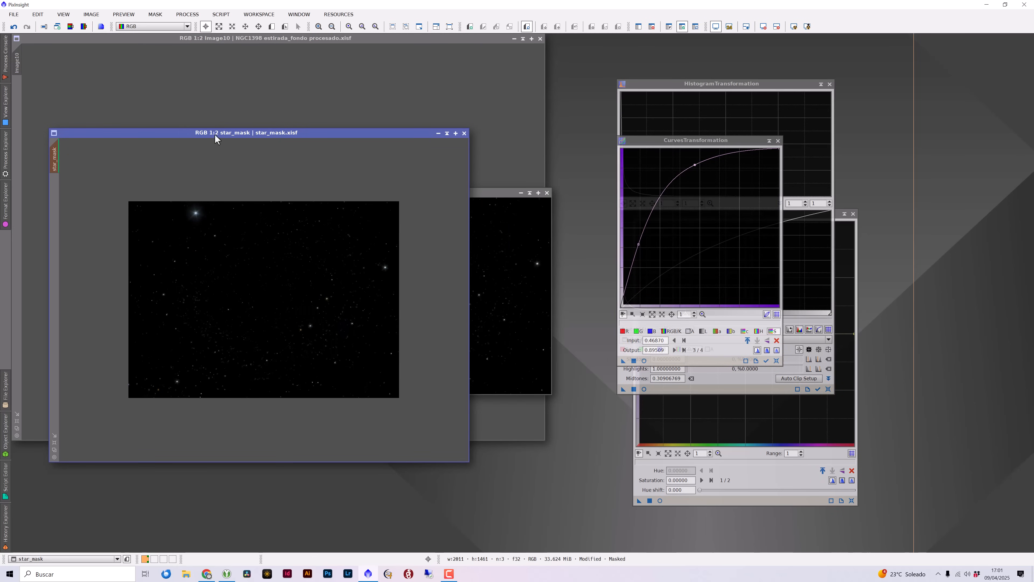
Step: Move star_mask aside and close the star_mask_L mask image without saving it
drag(214, 133, 377, 272)
click(511, 194)
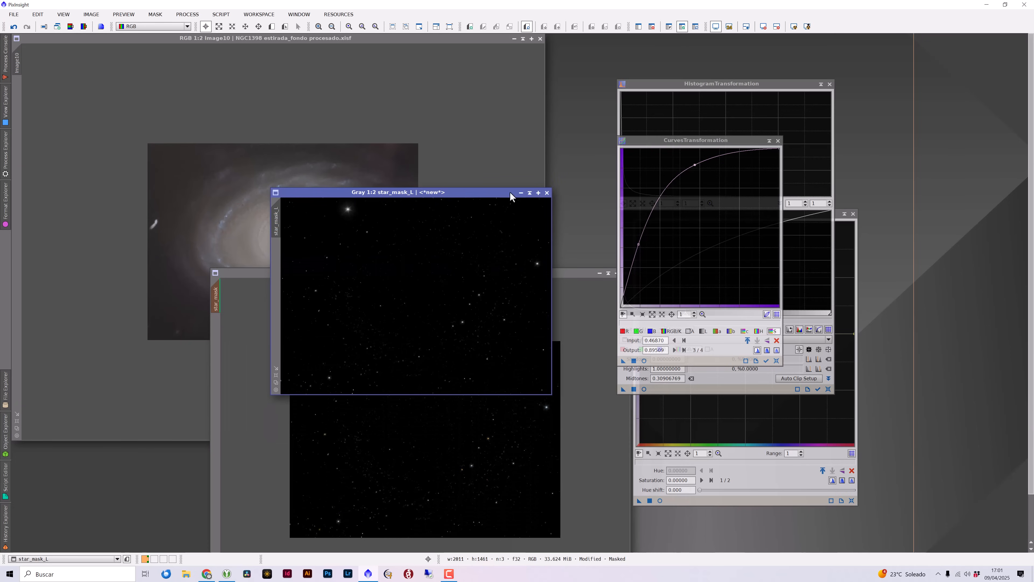
click(547, 192)
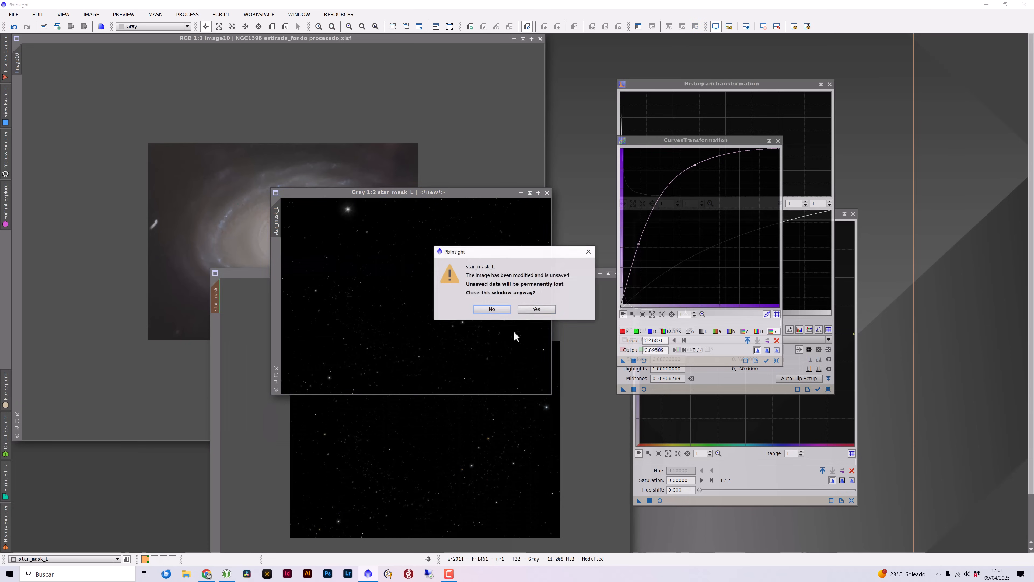
click(536, 311)
Step: Rearrange the star_mask, CurvesTransformation and HistogramTransformation windows and bring Image10 to the front
drag(449, 273, 516, 96)
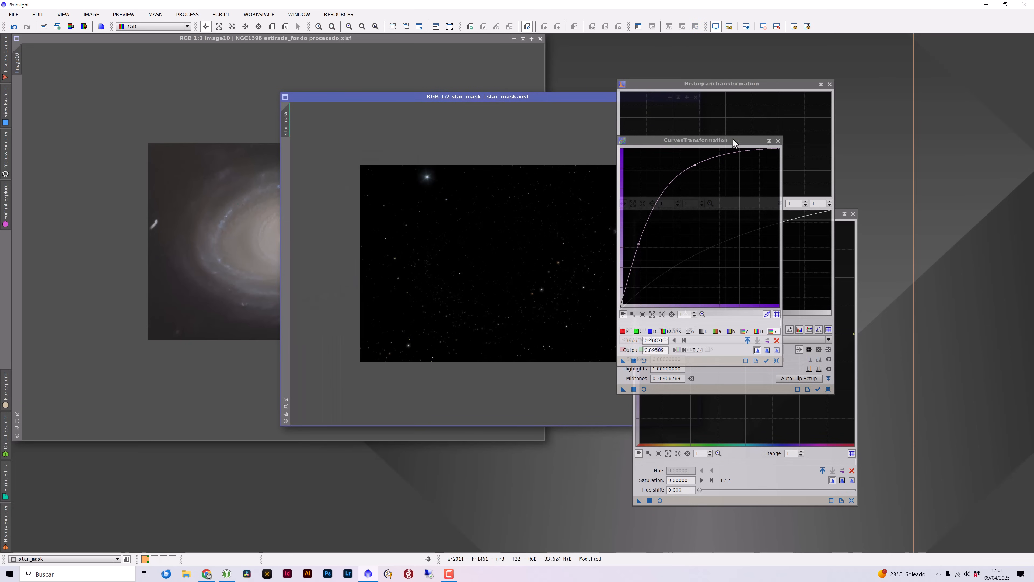
drag(733, 142, 907, 150)
drag(724, 83, 796, 94)
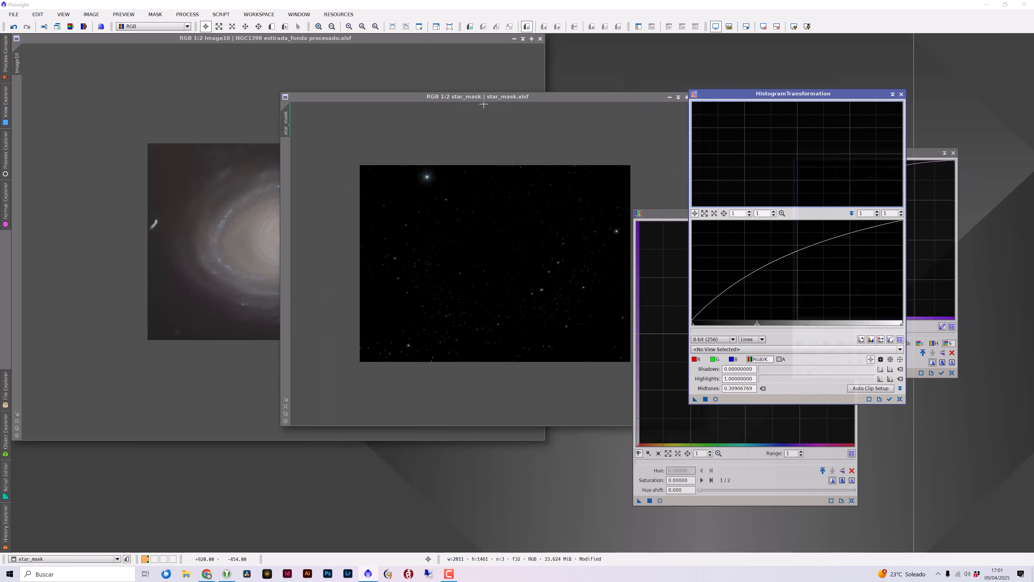
click(320, 49)
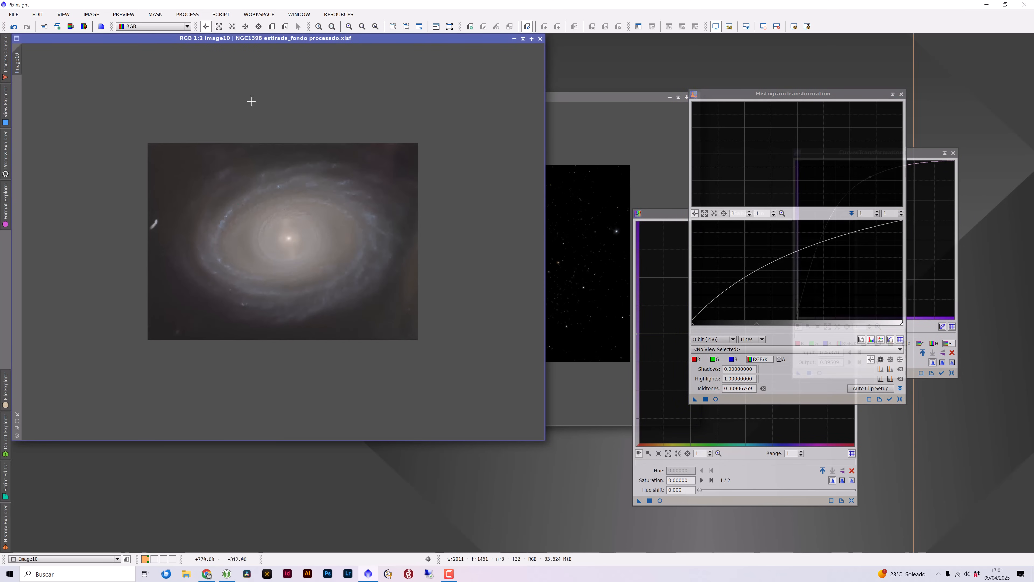
Step: Open the PixelMath process and reset it to its default settings
click(191, 18)
mouse_move(285, 26)
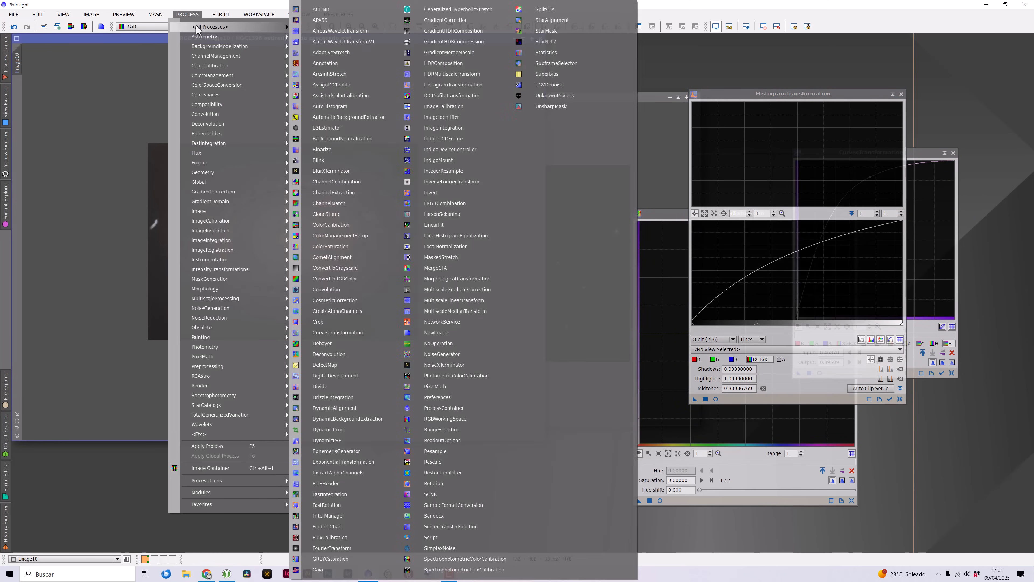
click(453, 385)
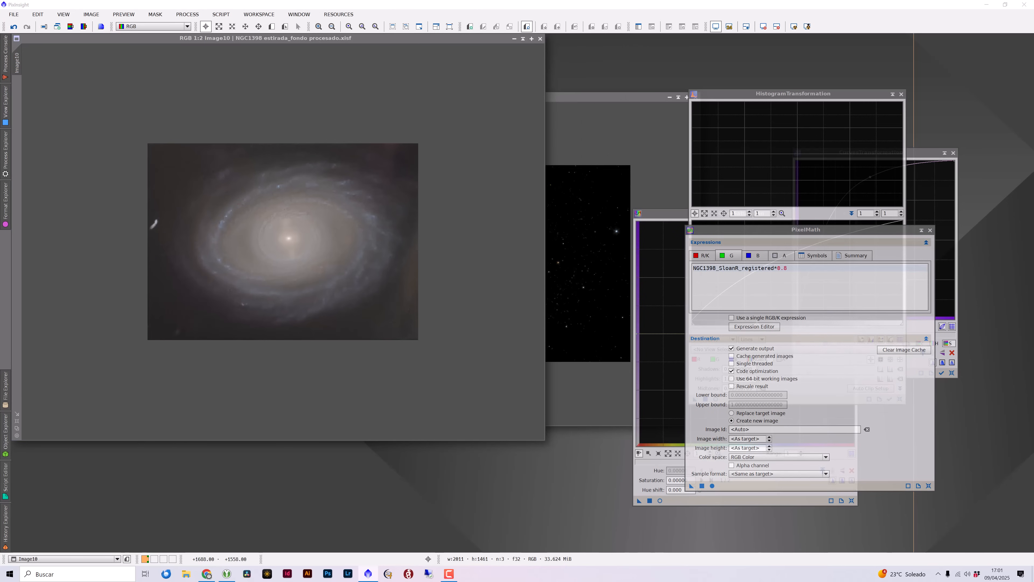
click(928, 486)
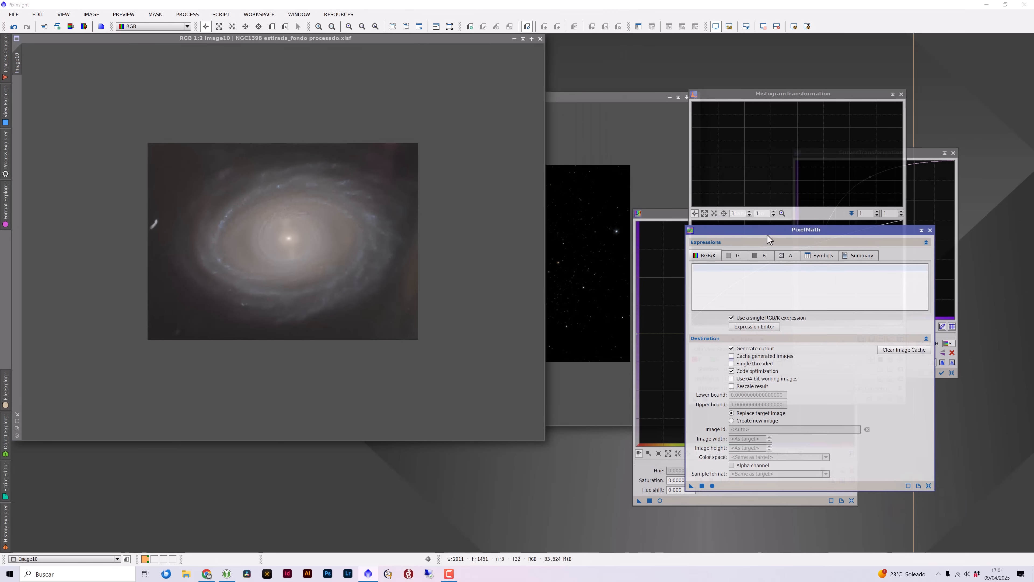
Step: Build the PixelMath expression Image10+star_mask in the Expression Editor and apply it to Image10
drag(768, 235, 673, 141)
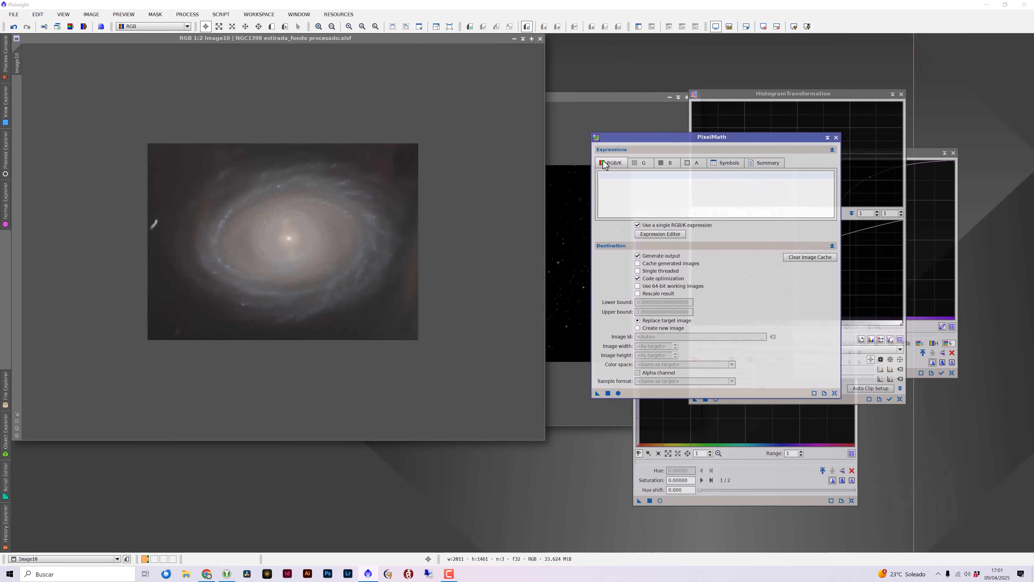
click(647, 234)
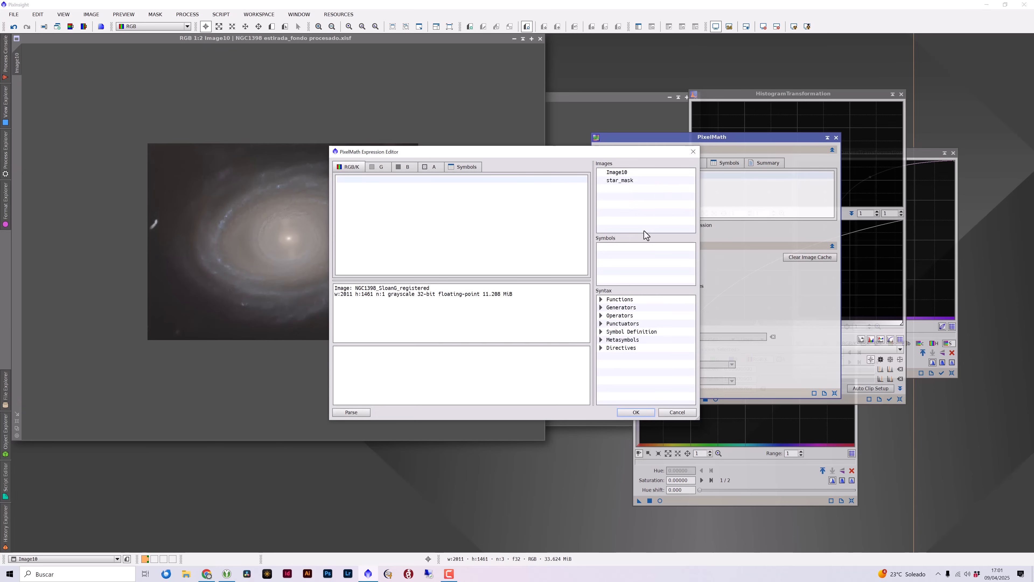
double_click(620, 174)
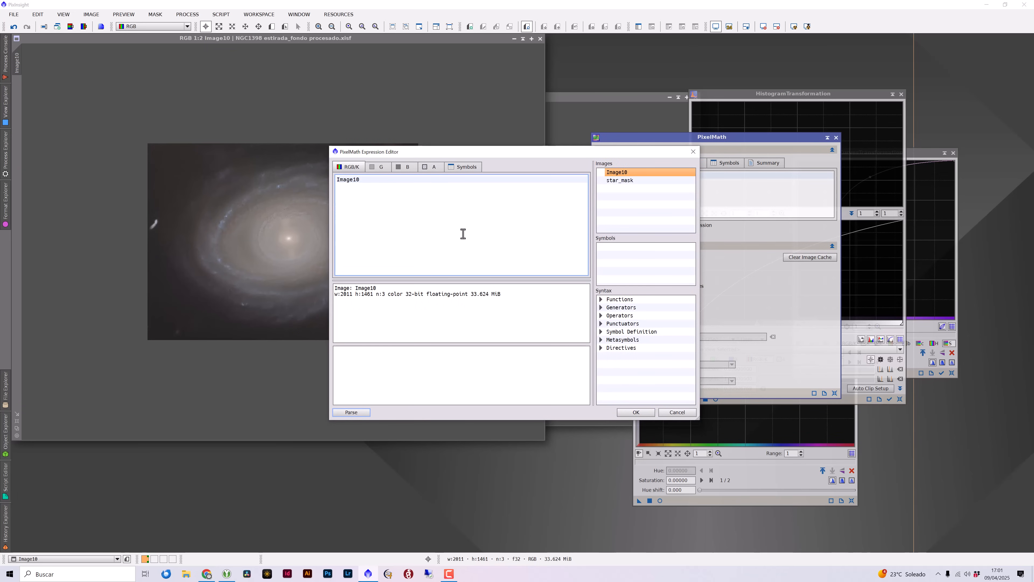
click(624, 181)
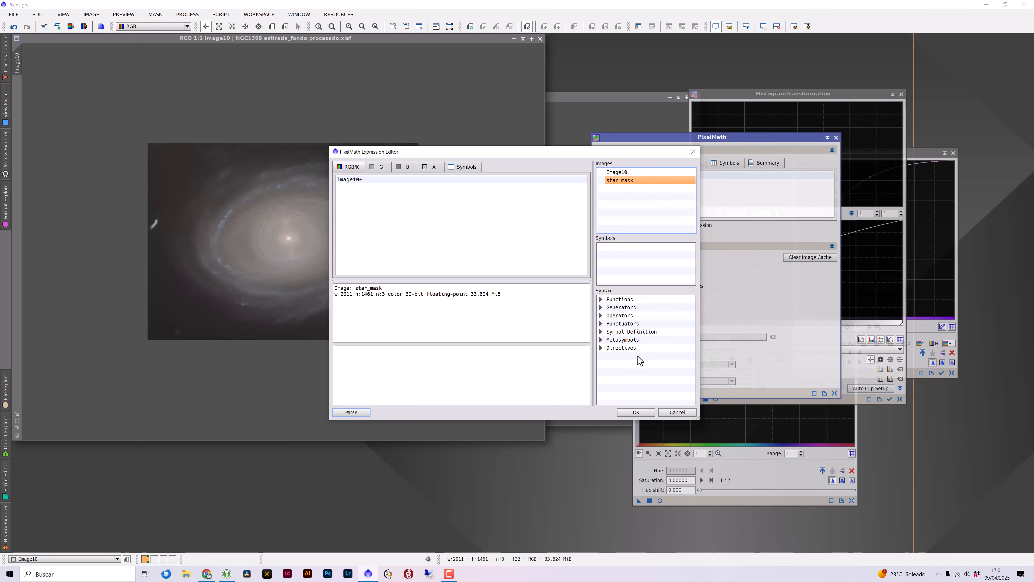
double_click(628, 182)
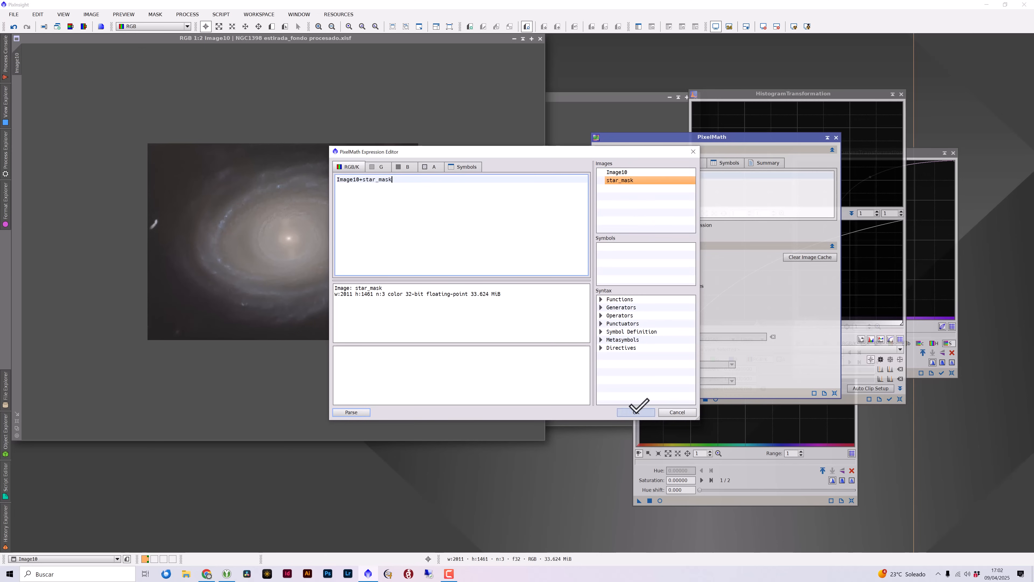
click(636, 412)
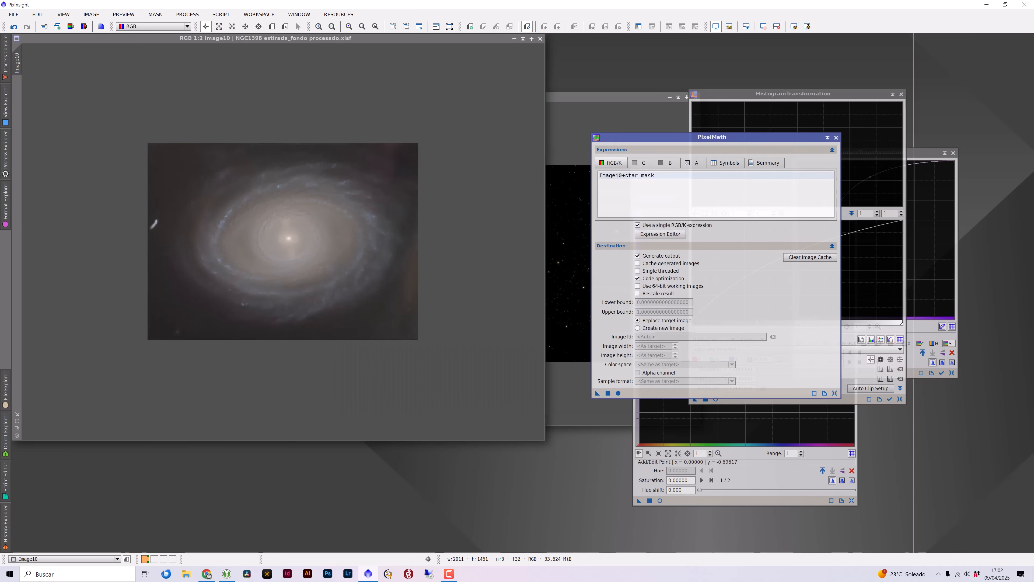
click(608, 393)
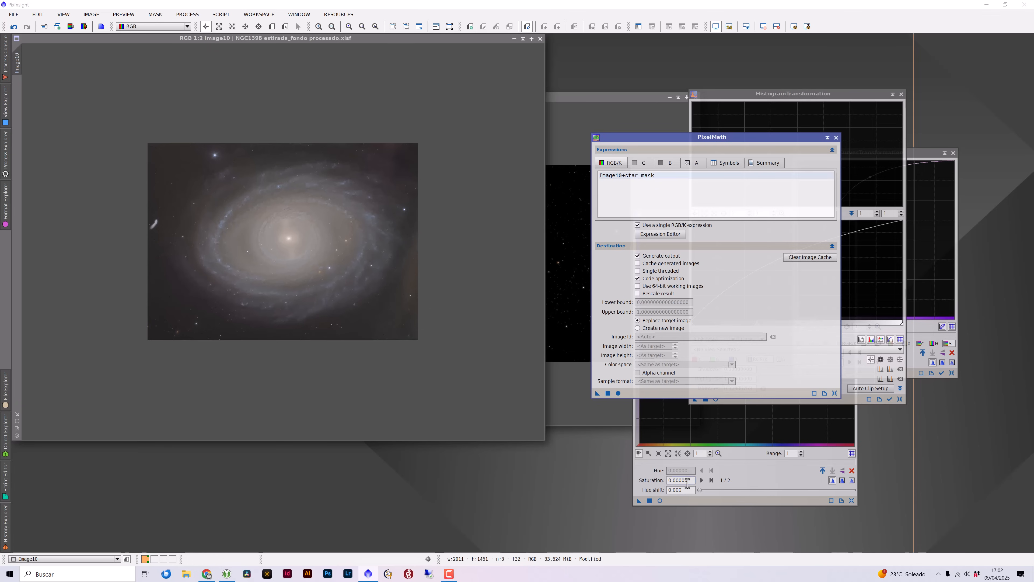
Step: Examine the recombined stars and galaxy in Image10 at several magnifications, with an enlarged image window
key(ctrl+plus)
key(ctrl+plus)
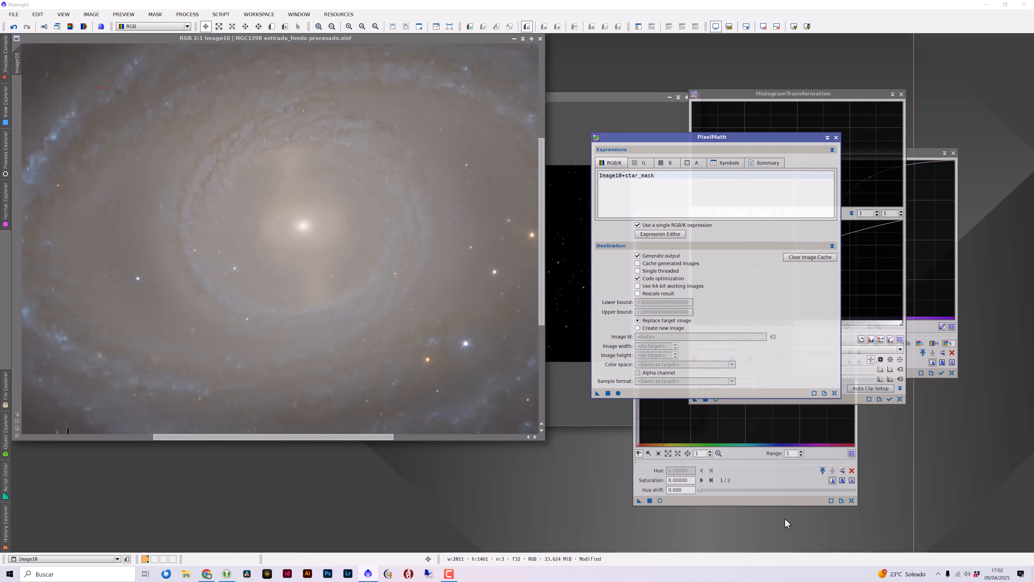
key(ctrl+minus)
key(ctrl+minus)
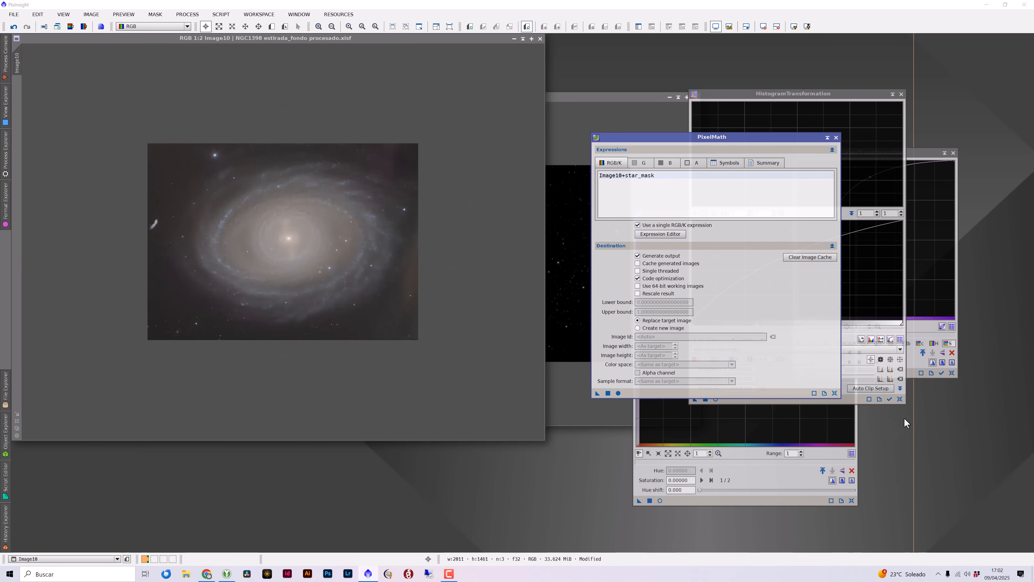
key(ctrl+plus)
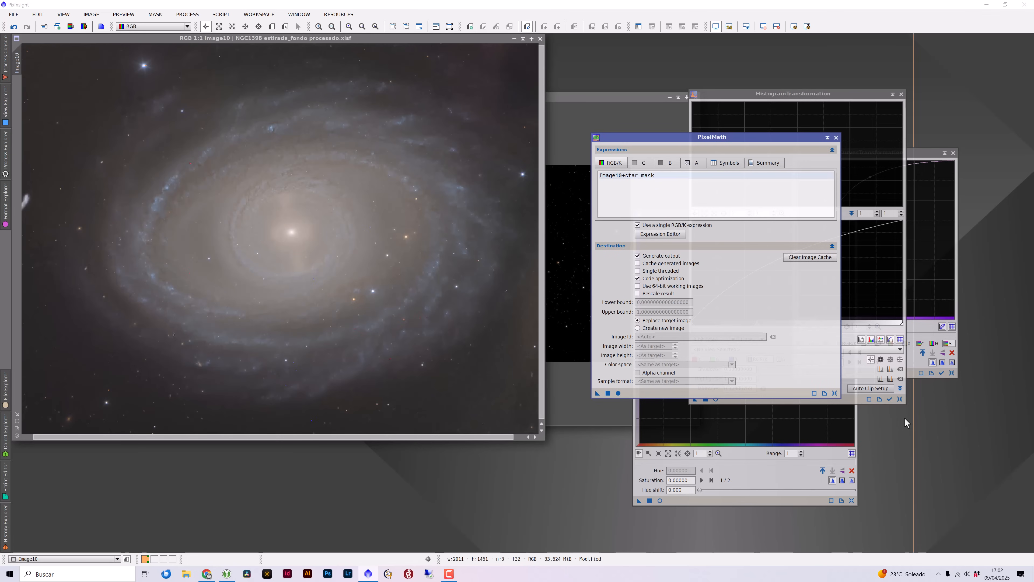
key(ctrl+plus)
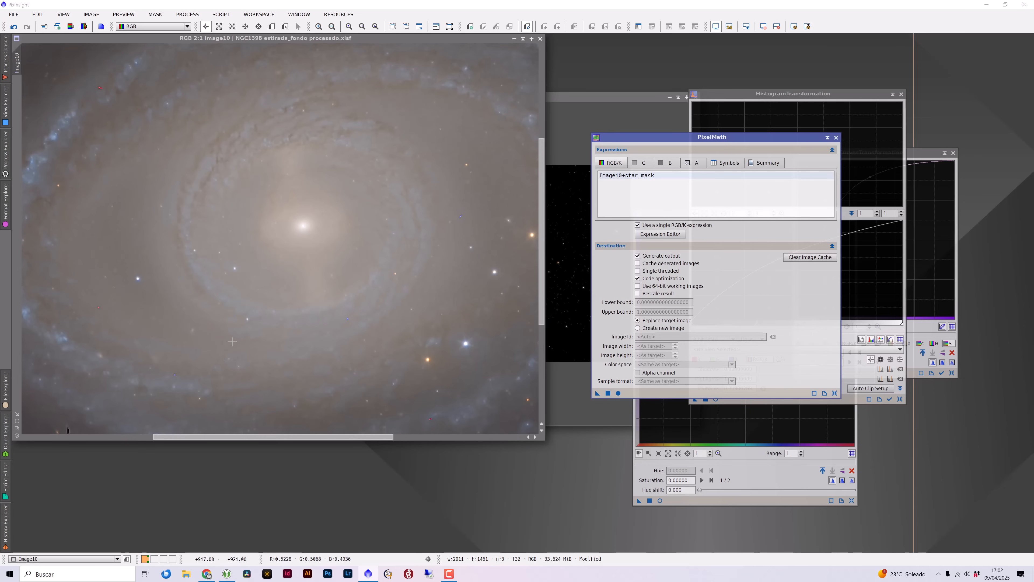
scroll(275, 346, down, 3)
scroll(275, 346, up, 2)
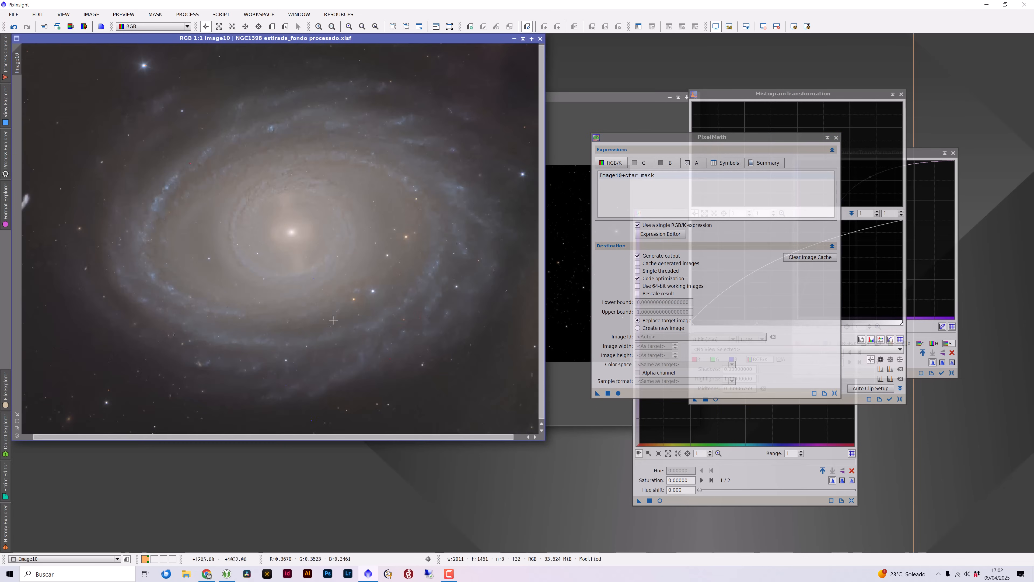
scroll(277, 345, down, 1)
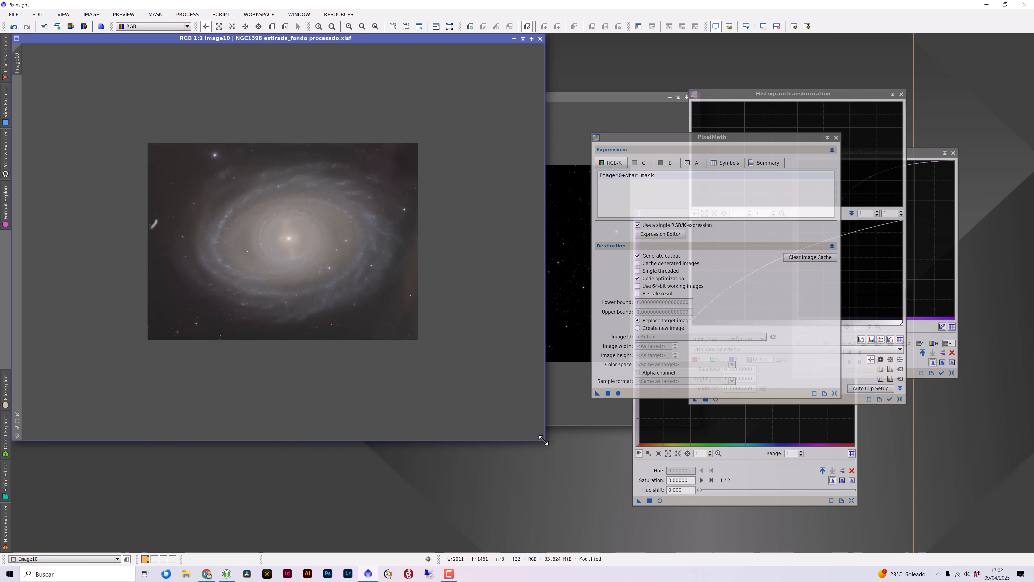
drag(544, 440, 580, 490)
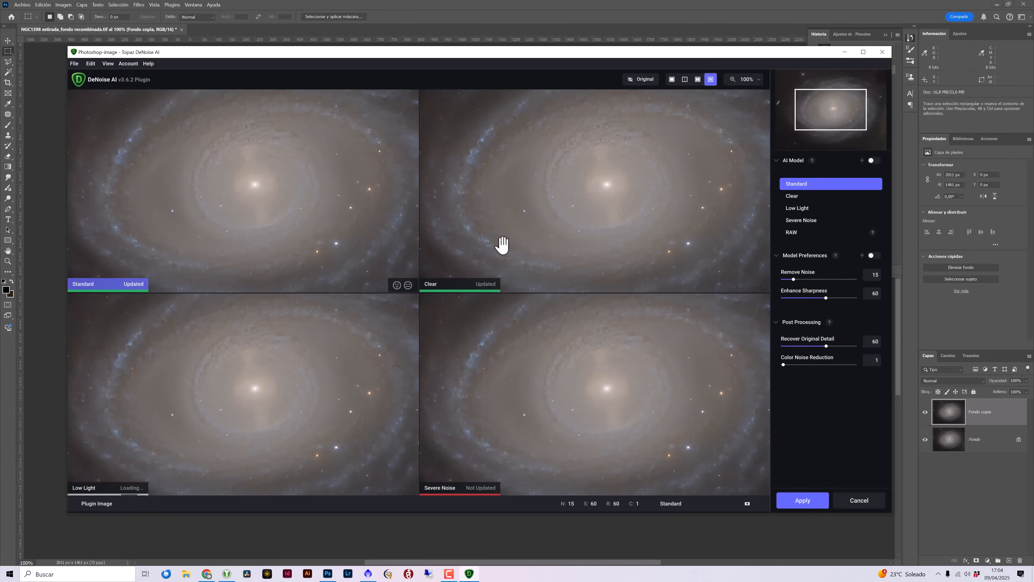
Step: Leave Topaz DeNoise AI in Photoshop without applying it and open the Camera Raw filter for the Fondo copia layer
click(616, 385)
key(Escape)
click(138, 5)
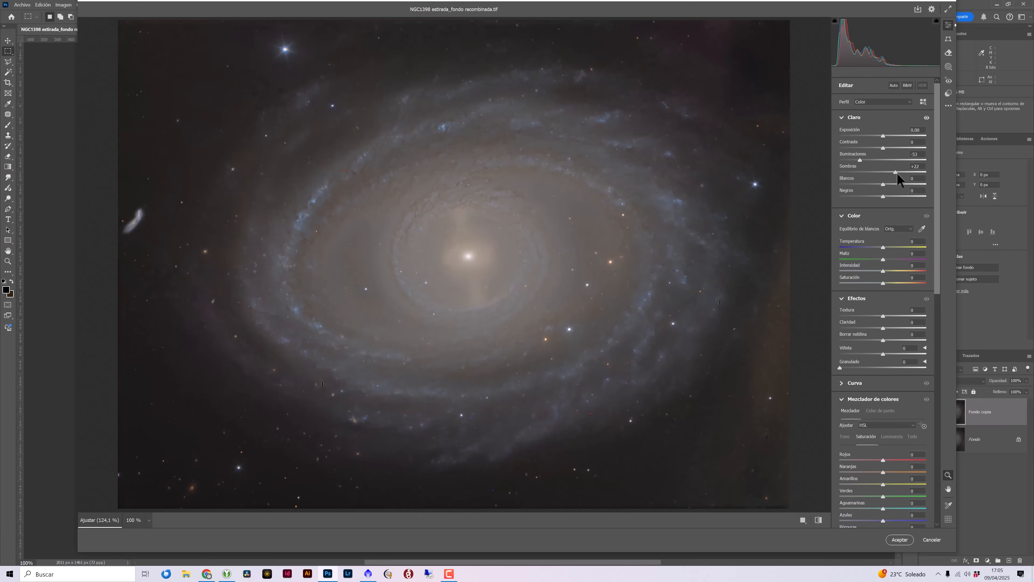
Step: In Camera Raw, set contrast +10, shadows +31, whites -4, blacks +10, clarity +15 and dehaze +7, comparing with the original light settings
drag(897, 173, 888, 152)
drag(887, 328, 887, 341)
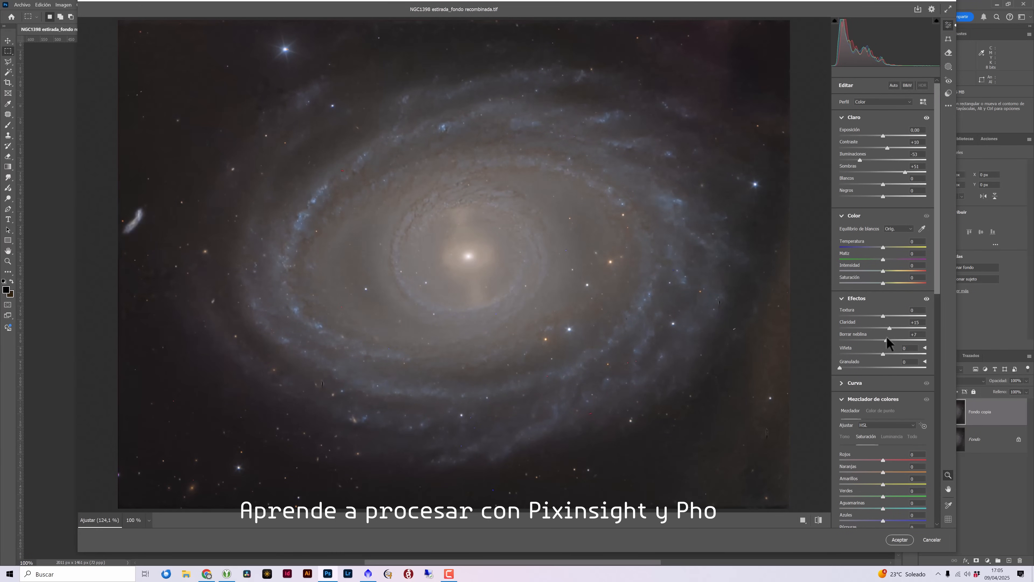
drag(883, 197, 888, 197)
drag(883, 184, 870, 184)
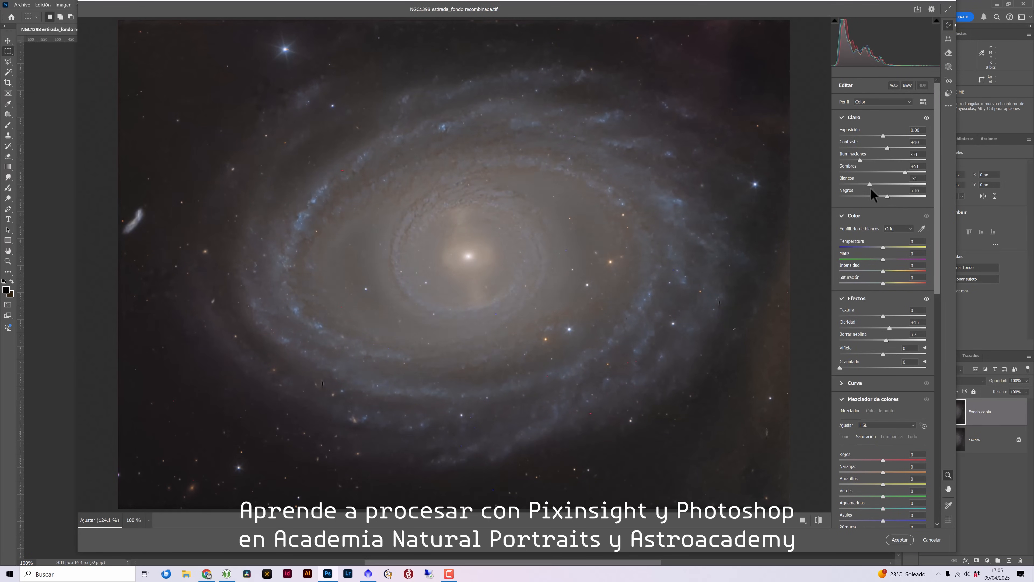
click(926, 118)
key(ctrl+minus)
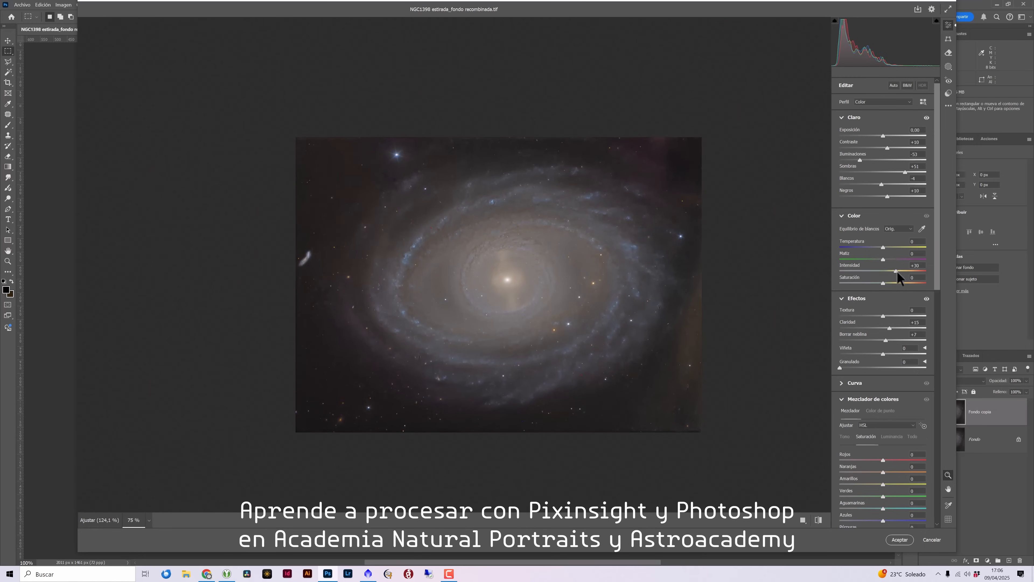
Step: Set the colour mixer saturation to oranges +20 and yellows +24, raise the blues slightly, and apply the Camera Raw filter
drag(887, 284, 883, 283)
scroll(884, 407, down, 3)
drag(883, 375, 894, 388)
drag(458, 295, 446, 356)
drag(884, 424, 889, 425)
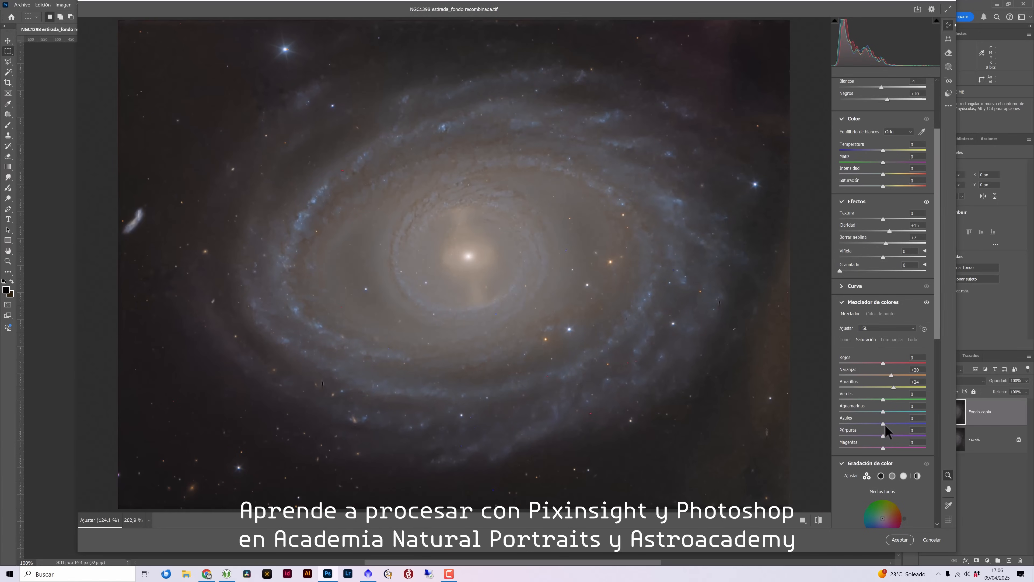
drag(595, 332, 597, 384)
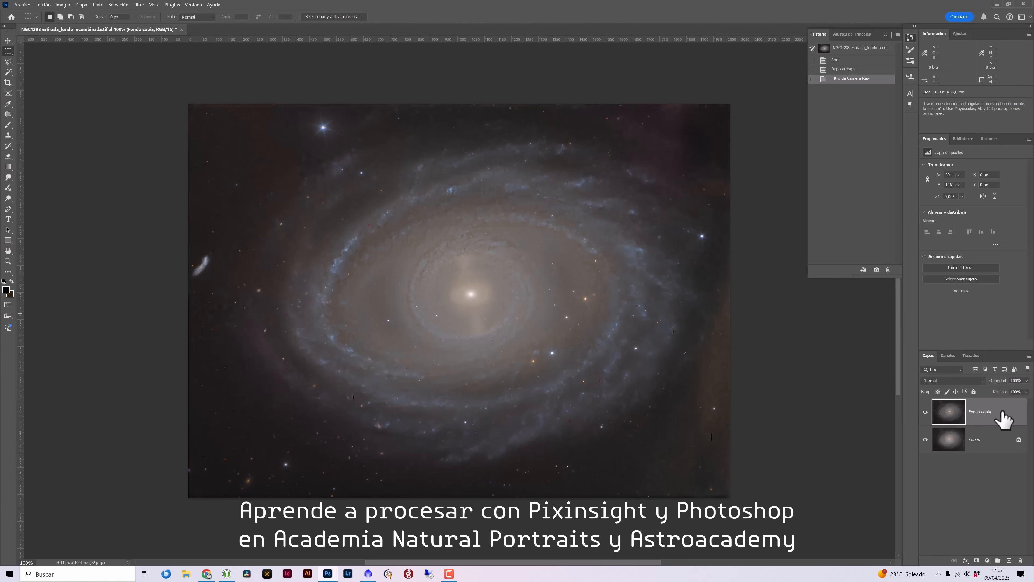
Step: Select the galaxy's bluish spiral arms on the merged-visible layer with Color Range, using sampled colours and a reduced tolerance
click(118, 4)
click(131, 79)
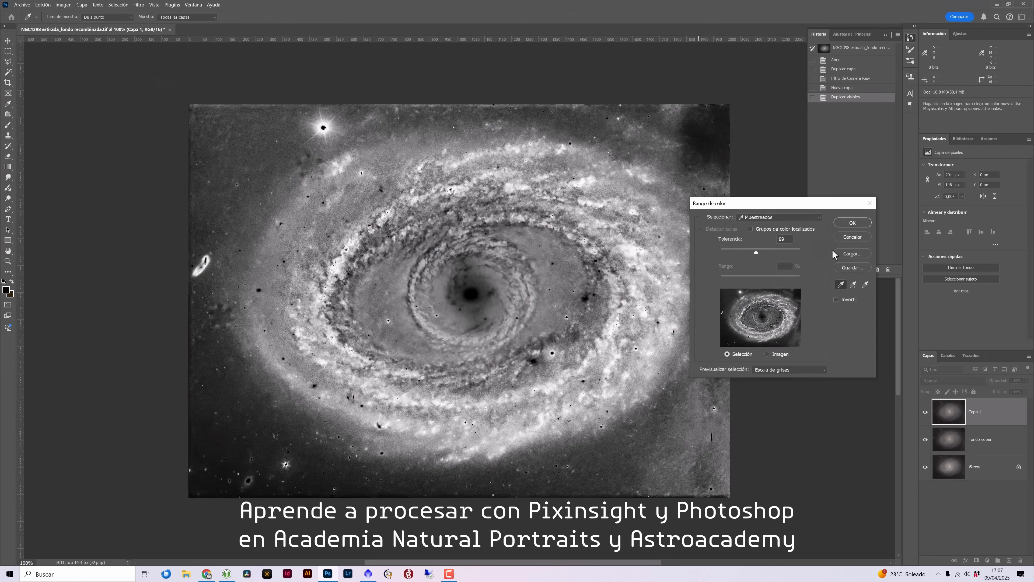
mouse_move(758, 252)
mouse_down()
mouse_move(770, 250)
mouse_move(745, 248)
mouse_up()
click(852, 223)
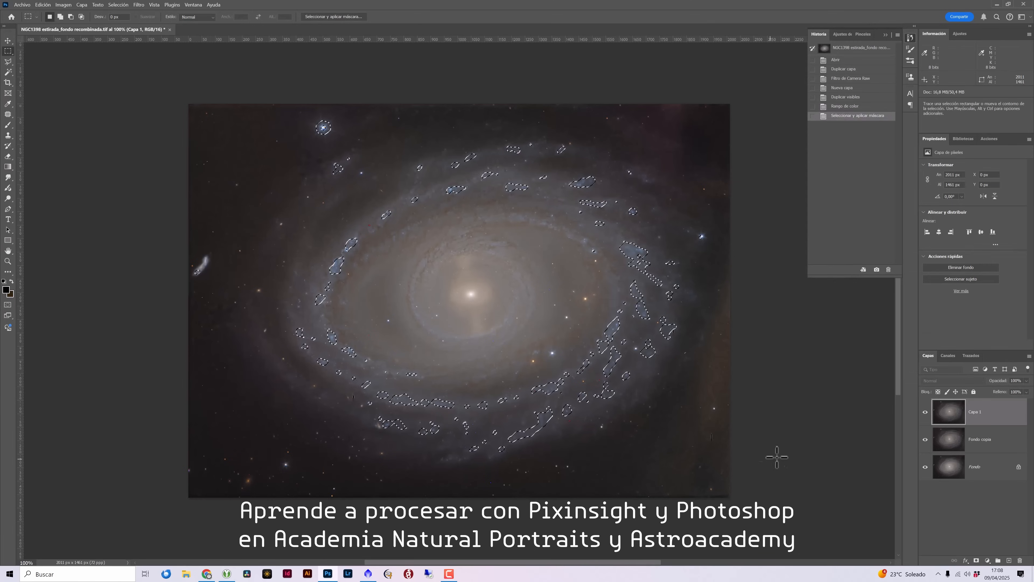
Step: Mask the merged layer with the spiral-arm selection and brighten the midtones of its image with Levels
click(976, 561)
click(949, 414)
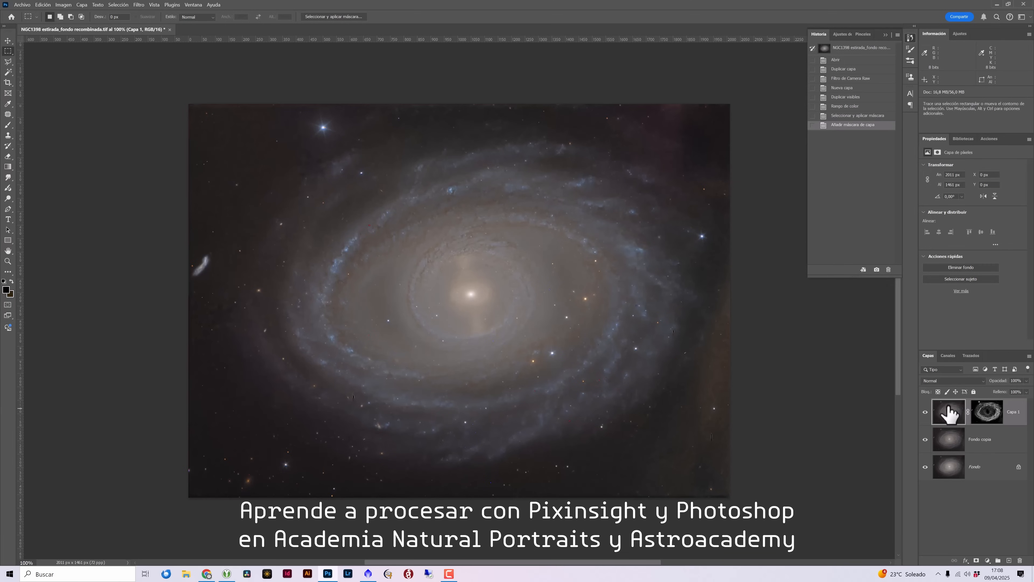
click(955, 432)
click(951, 415)
key(ctrl+l)
drag(856, 362, 848, 369)
click(976, 287)
Step: Raise the saturation of the masked spiral arms to +23 with Hue/Saturation
click(63, 4)
mouse_move(70, 23)
click(192, 67)
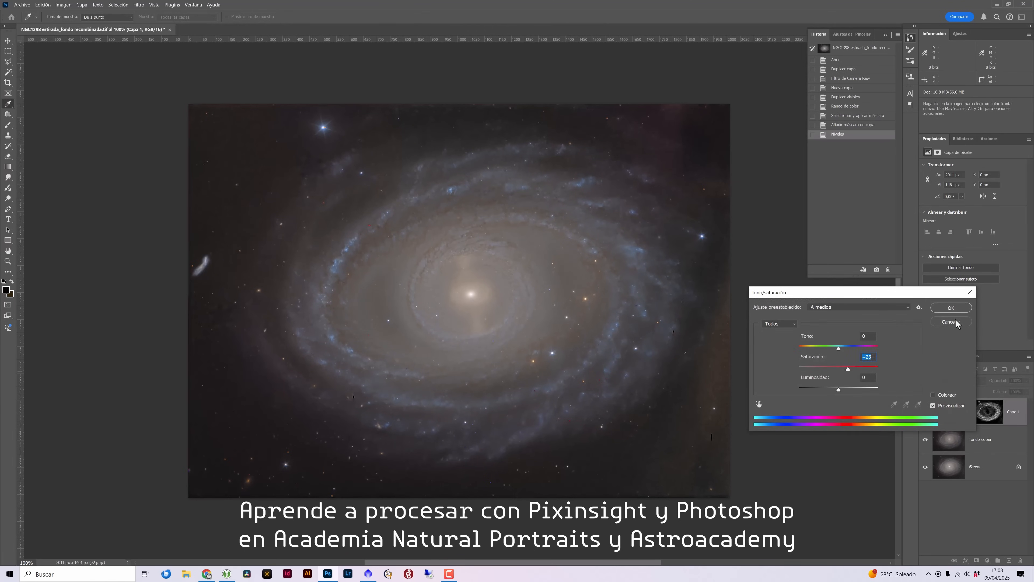
click(951, 308)
Step: Stamp all visible layers into a new layer and select the highlights of the galaxy core with Color Range
key(ctrl+alt+shift+e)
click(114, 5)
click(127, 84)
click(779, 217)
click(760, 296)
drag(779, 280, 774, 252)
click(852, 222)
Step: Refine the highlights selection's edges in Select and Mask and add it as a mask on the new top layer
click(118, 5)
click(165, 112)
drag(904, 295, 881, 294)
drag(902, 252, 902, 273)
drag(881, 252, 897, 250)
click(976, 554)
click(976, 560)
Step: Brighten the midtones of the core-masked top layer's image with Levels
click(950, 416)
click(63, 5)
click(183, 32)
mouse_move(856, 362)
mouse_down()
mouse_move(867, 366)
mouse_move(812, 362)
mouse_move(859, 362)
mouse_move(842, 371)
mouse_up()
click(976, 287)
Step: Set the saturation of the core-masked layer to +15 with Hue/Saturation
click(63, 5)
mouse_move(66, 24)
click(183, 65)
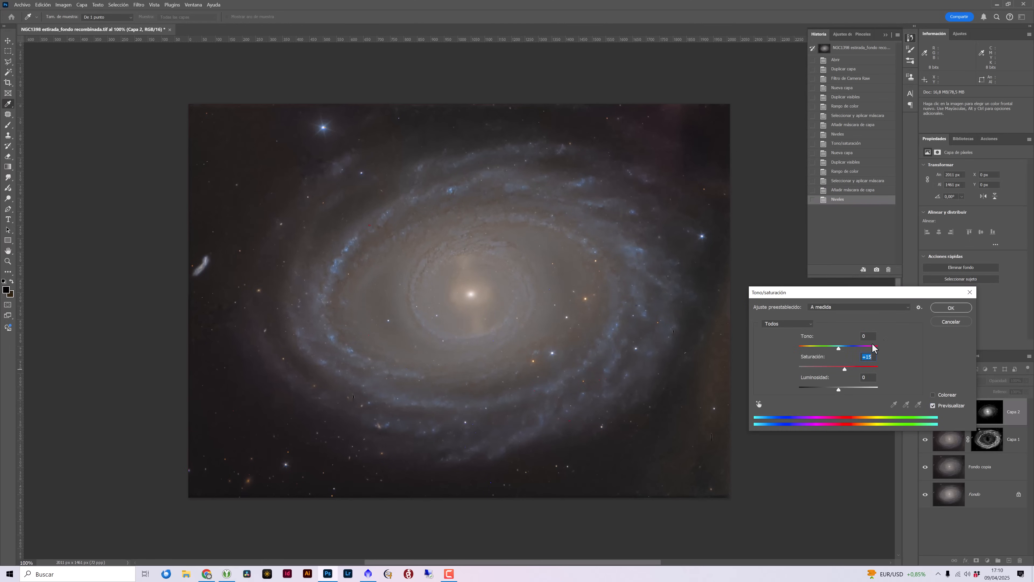
click(951, 308)
Step: Stamp the visible layers into another new layer and target its shadows in Color Range with tolerance 12% and range 31
click(1009, 560)
key(ctrl+alt+shift+e)
click(118, 5)
click(132, 82)
click(779, 217)
click(757, 318)
mouse_move(738, 252)
mouse_down()
mouse_move(754, 256)
mouse_move(721, 254)
mouse_up()
drag(741, 279, 731, 280)
drag(721, 252, 730, 253)
drag(730, 279, 731, 280)
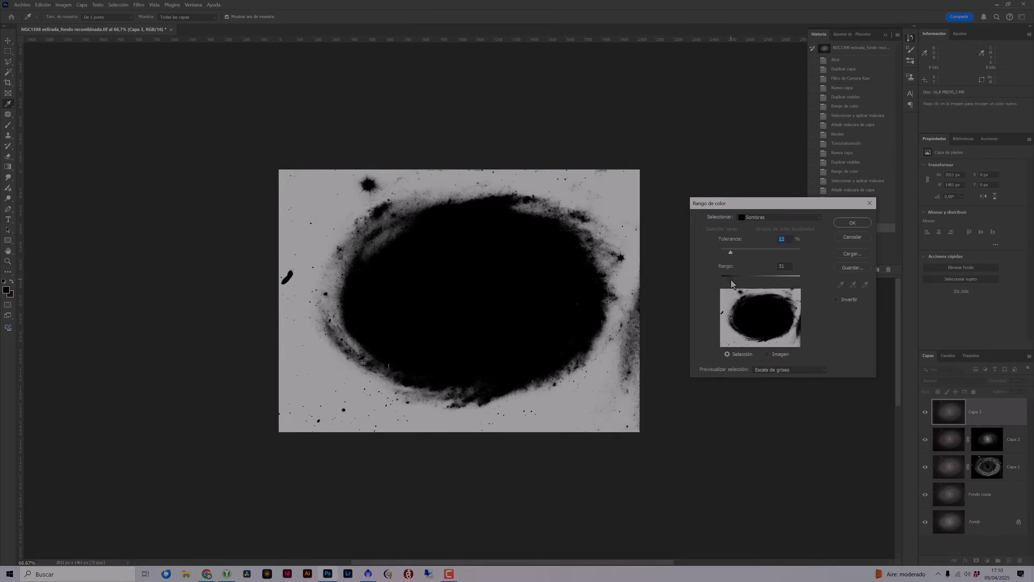